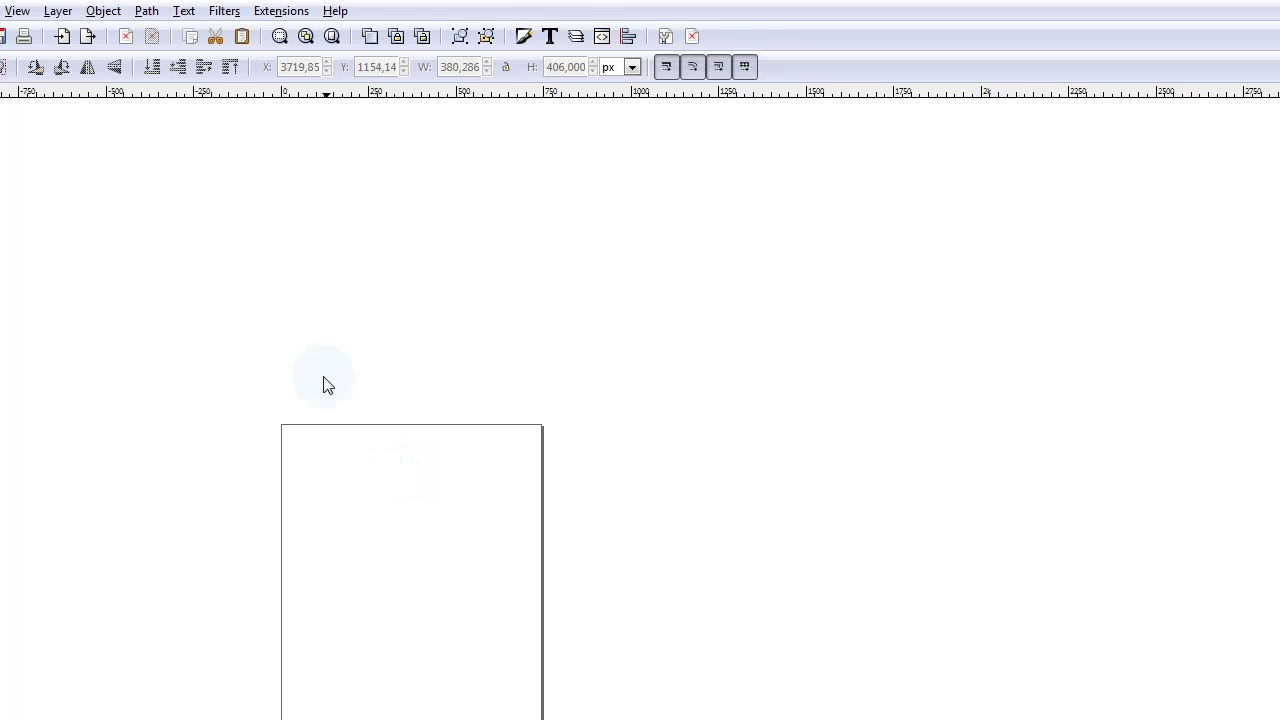
Step: Examine the exact program version and revision in the About Inkscape window
left_click(404, 11)
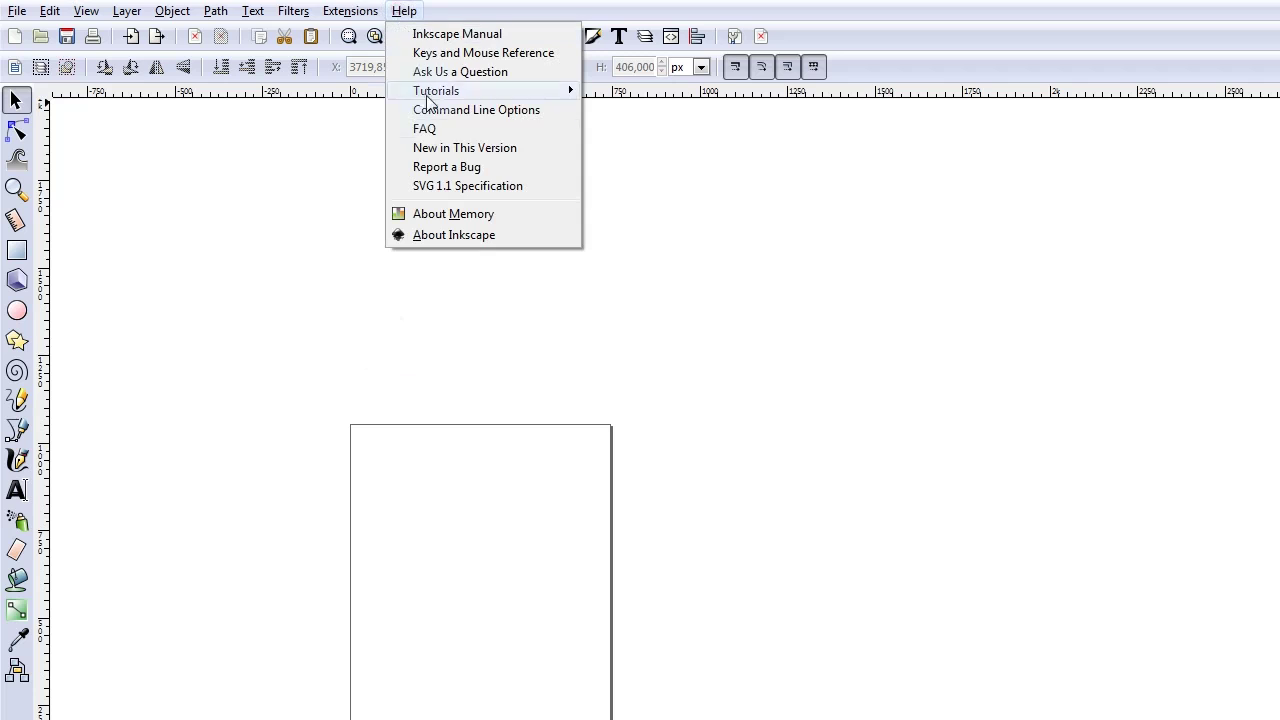
left_click(465, 233)
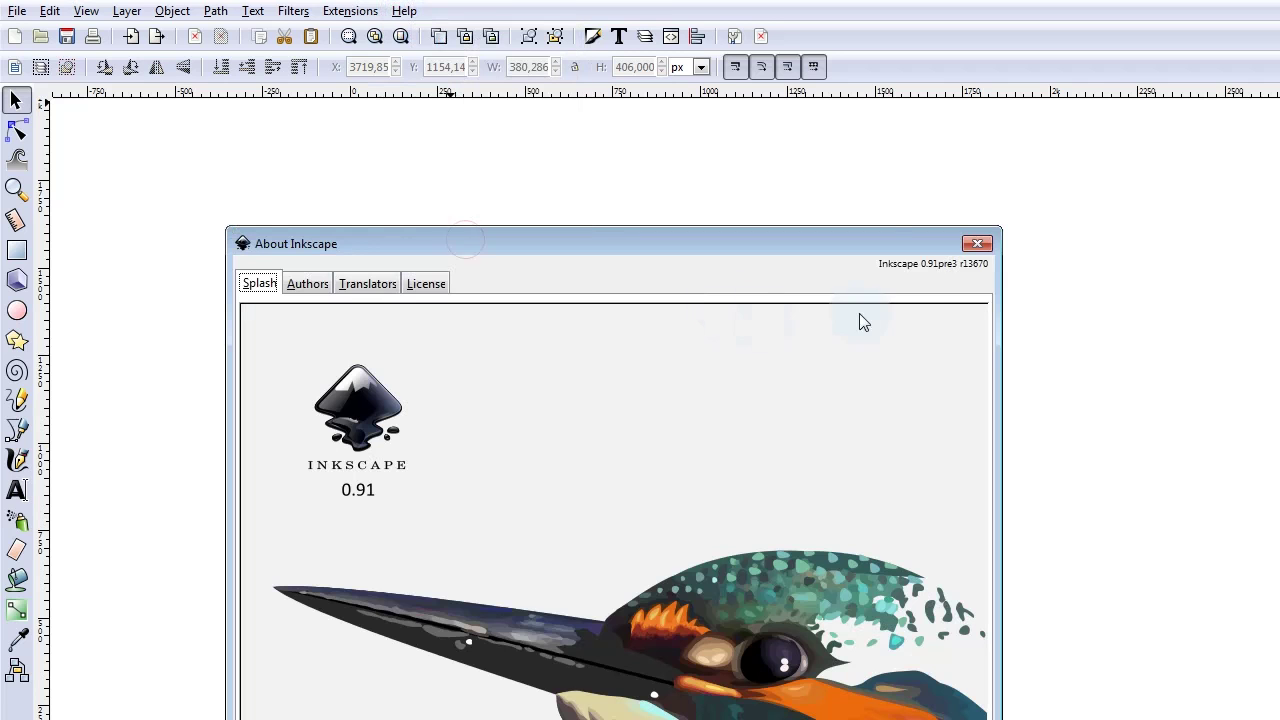
left_click_drag(879, 266, 925, 283)
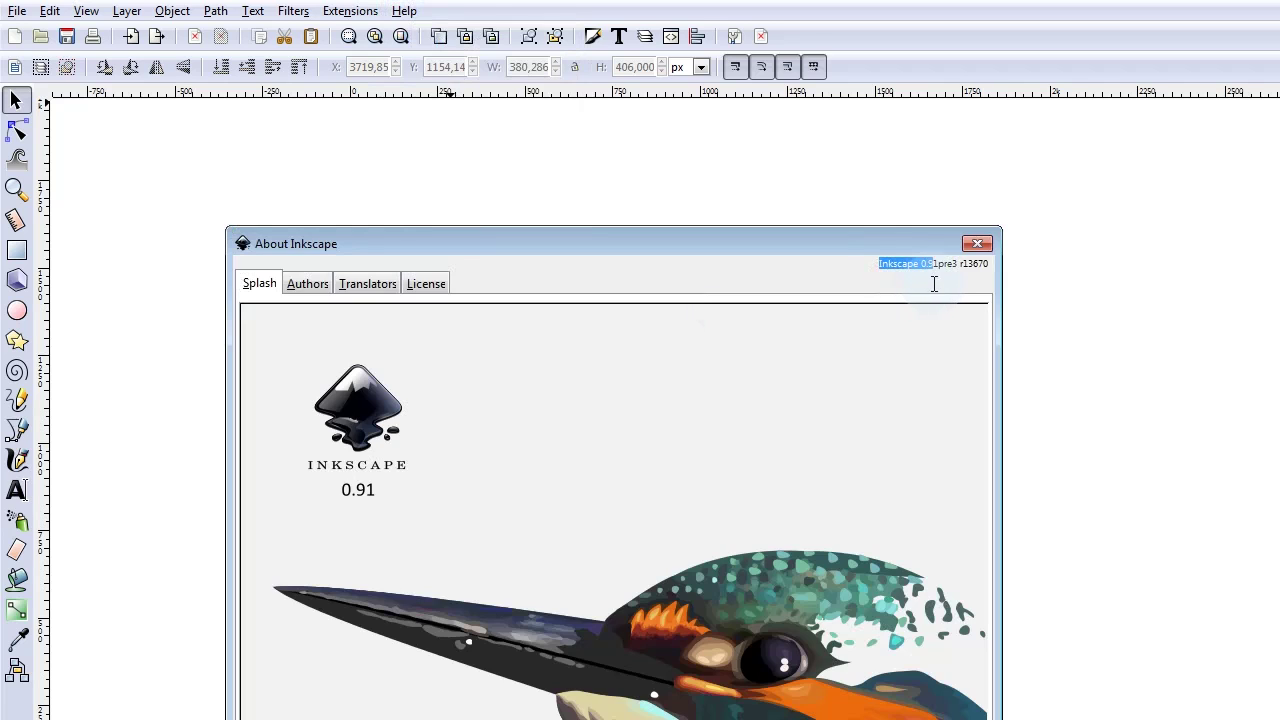
left_click_drag(940, 284, 957, 285)
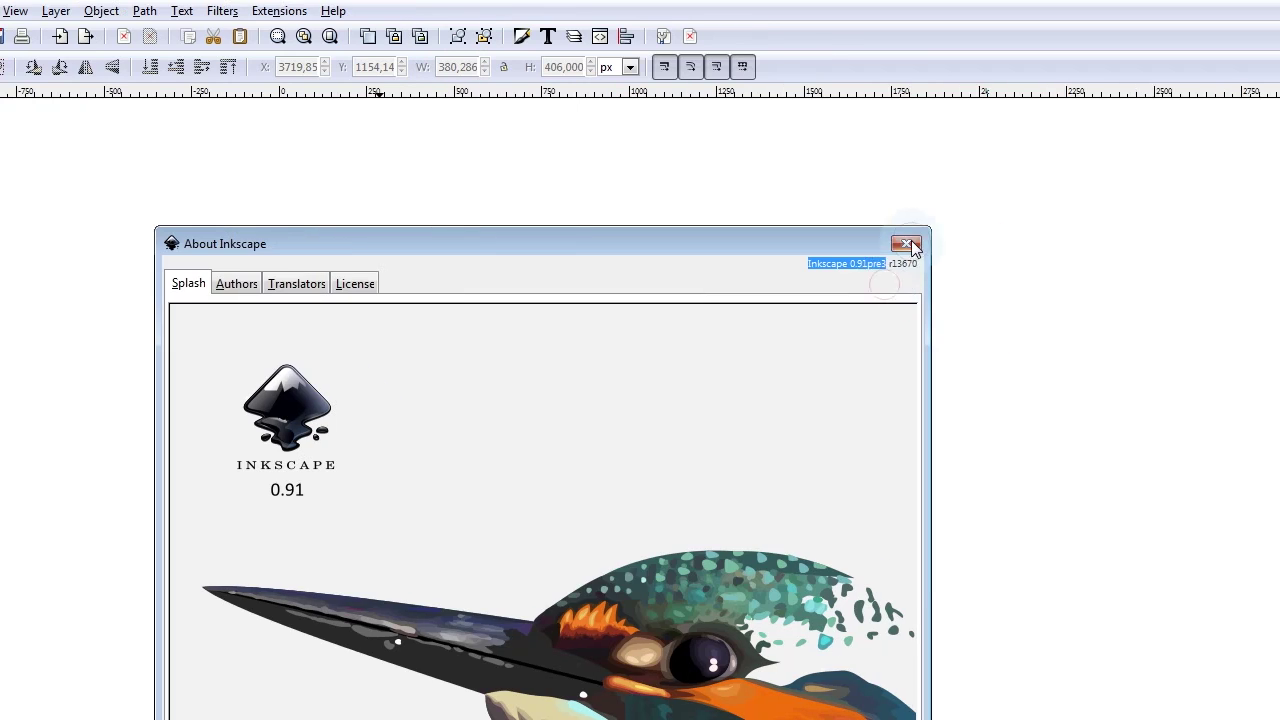
left_click(908, 245)
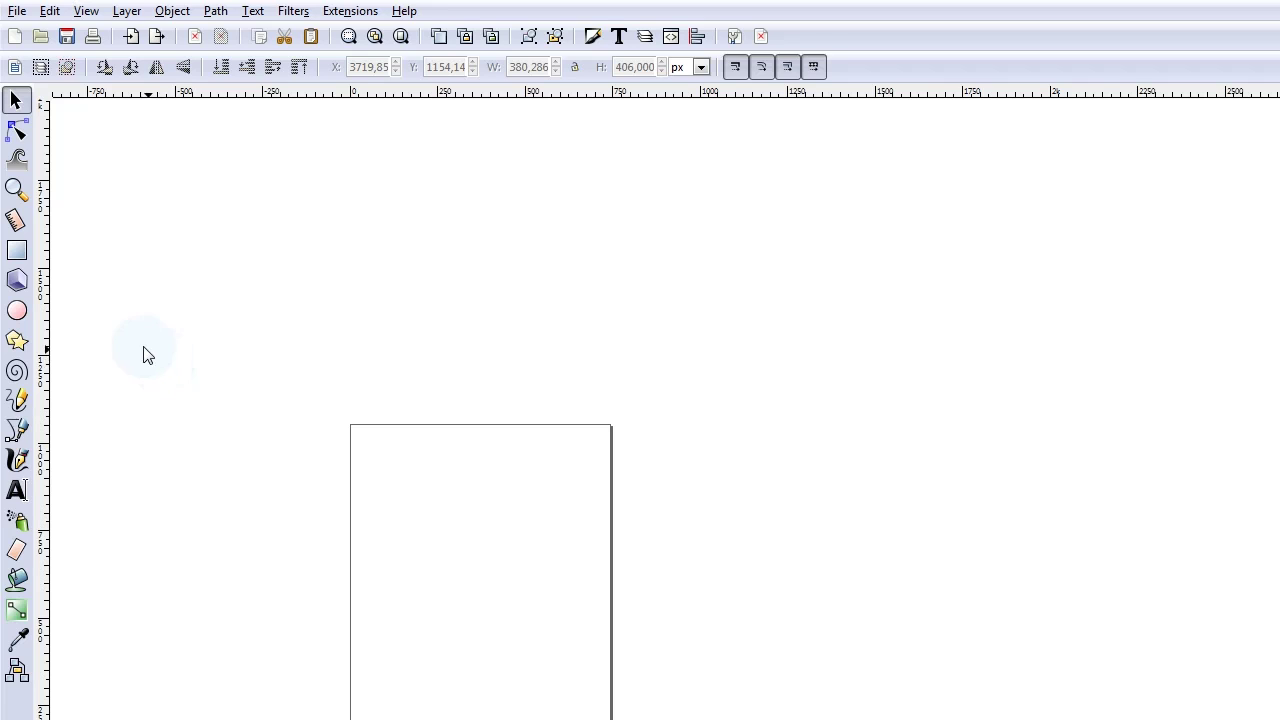
Step: Draw a circle in the upper half of the page
left_click(22, 320)
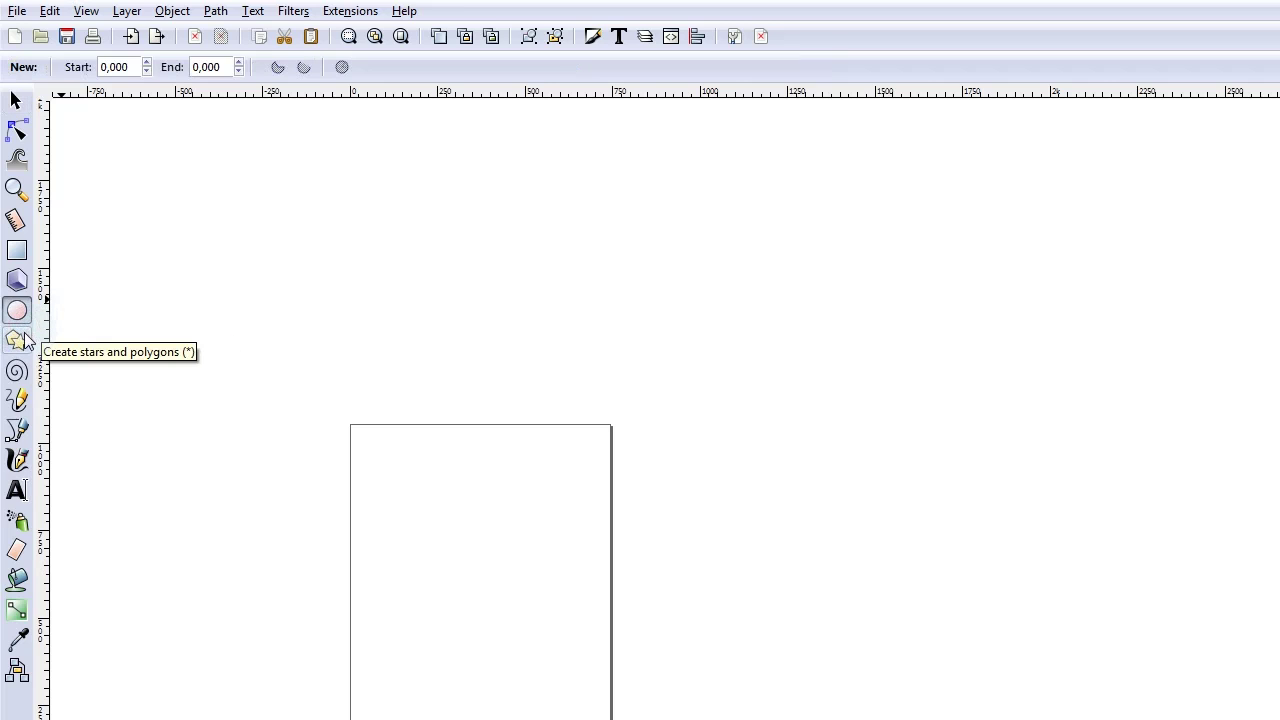
left_click(412, 492)
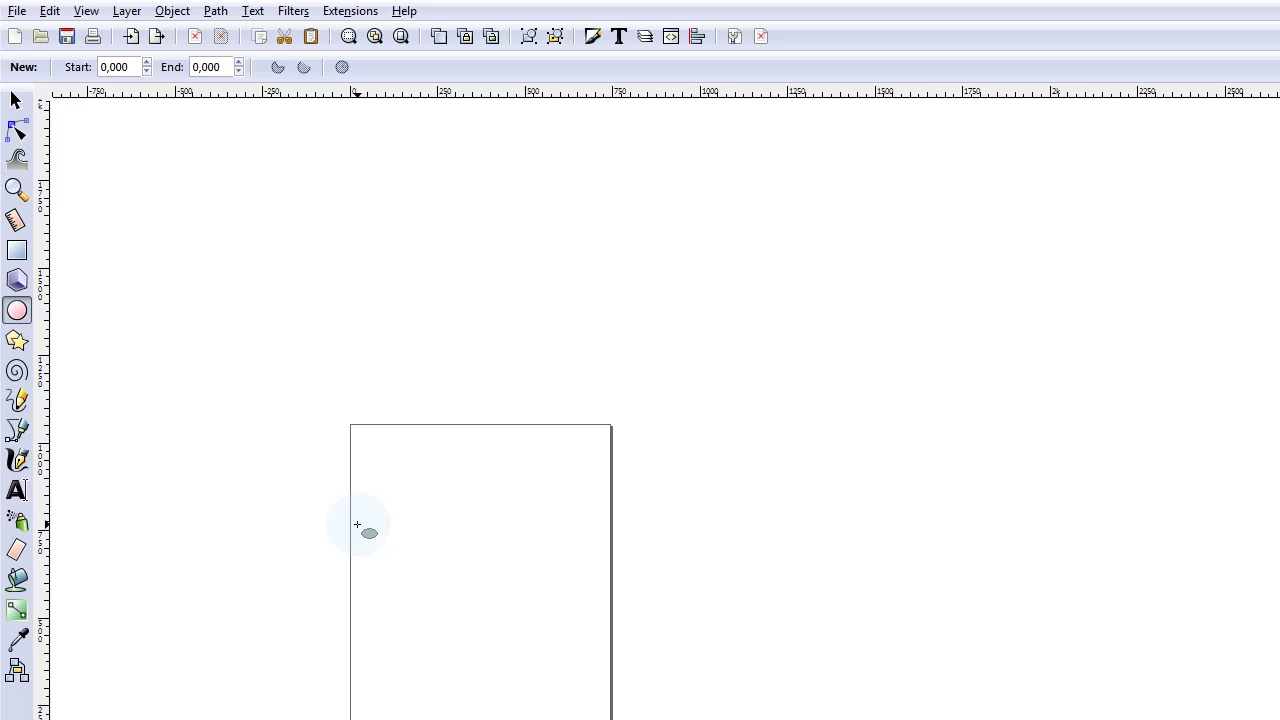
left_click(14, 432)
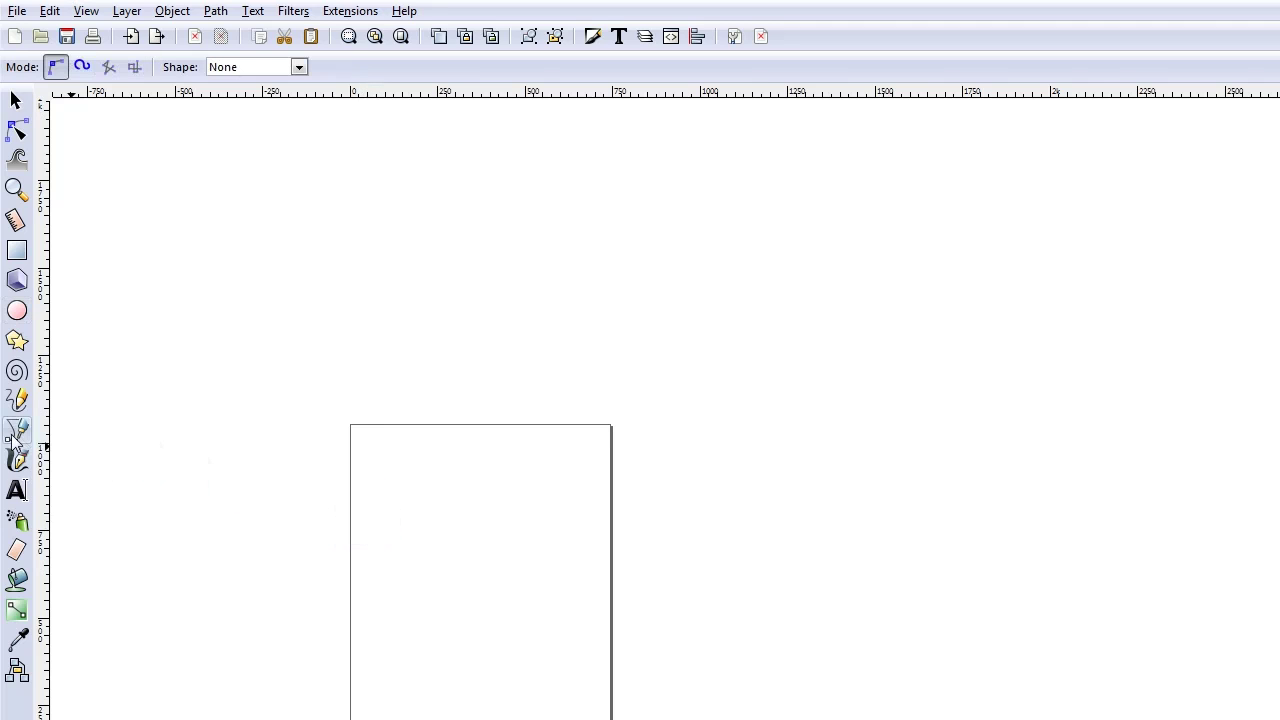
left_click(16, 311)
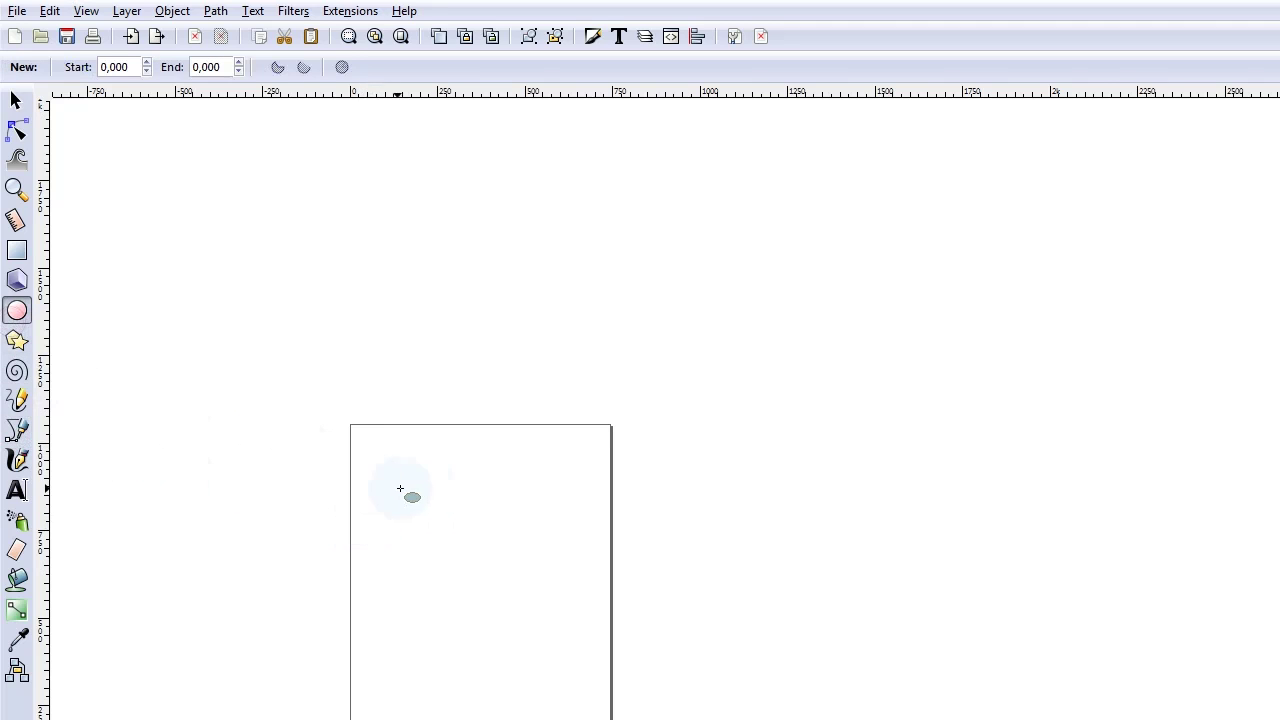
left_click_drag(400, 494, 486, 582)
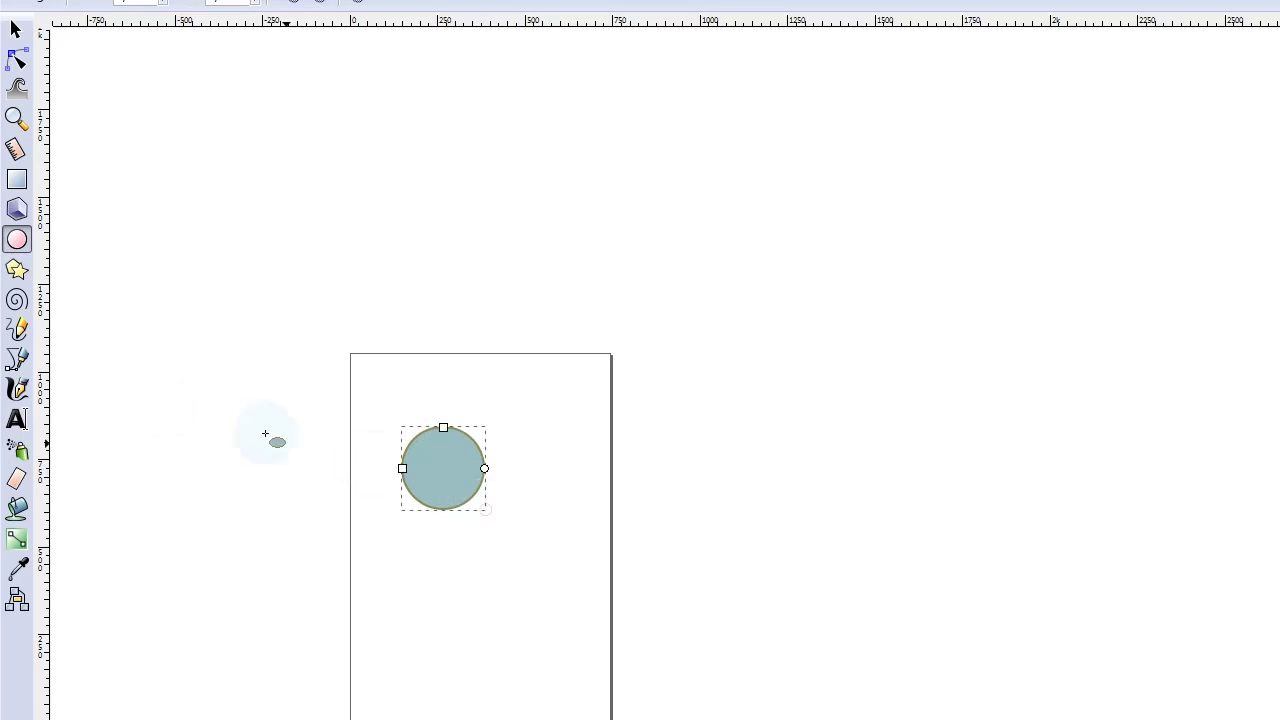
Step: Draw a closed irregular freehand outline, about 553 by 479 px, around the circle
left_click(16, 329)
mouse_move(389, 422)
left_mouse_down()
mouse_move(508, 423)
mouse_move(540, 478)
mouse_move(408, 545)
mouse_move(375, 443)
left_mouse_up()
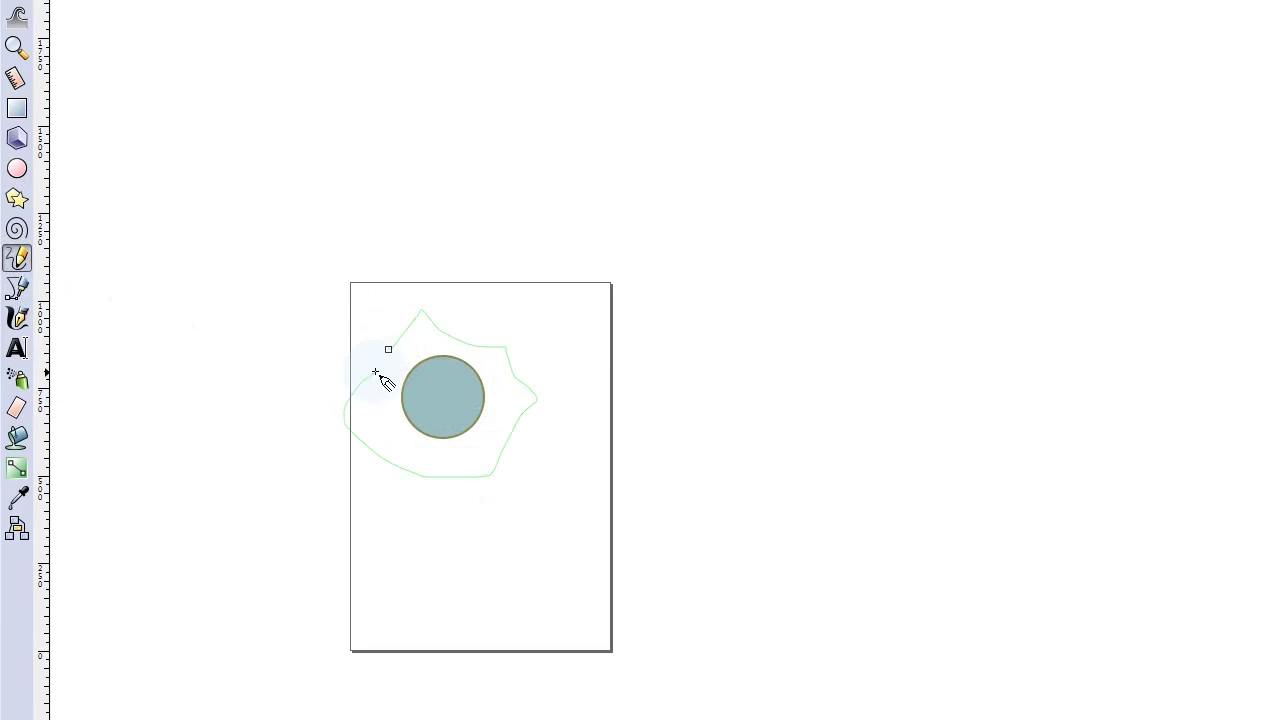
left_click_drag(376, 373, 388, 350)
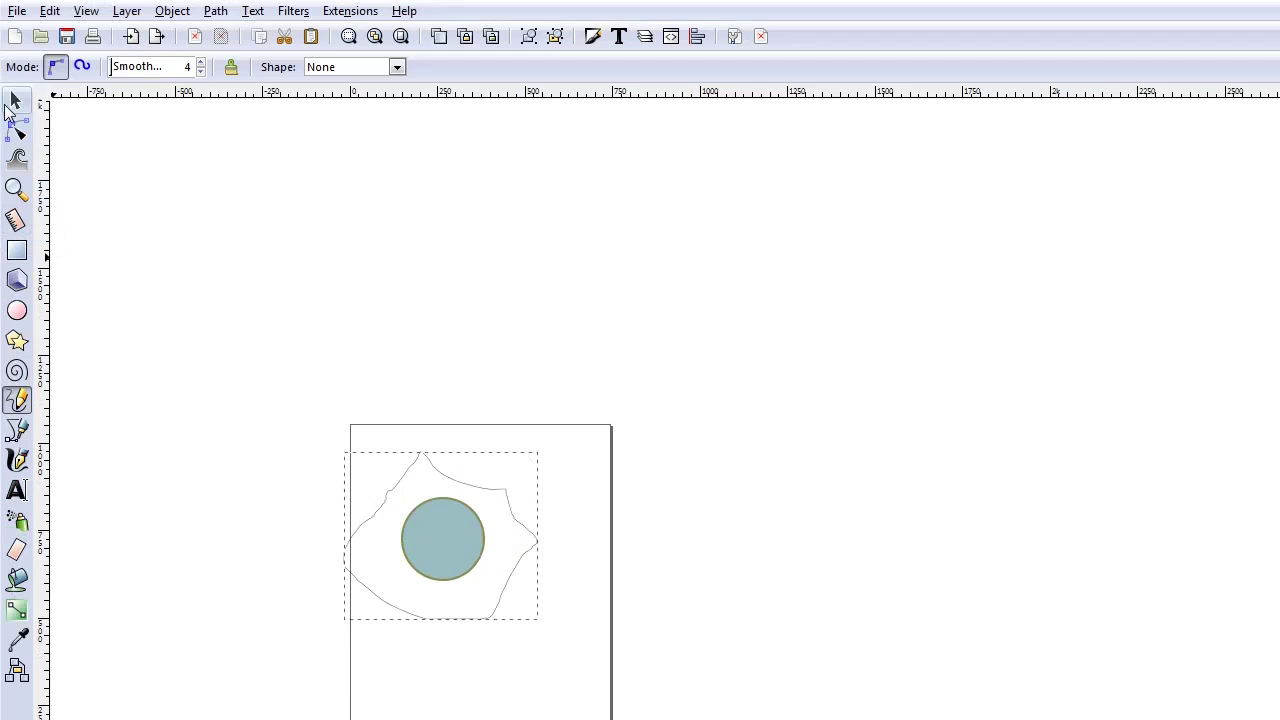
Step: Fill the circle with the yellow palette colour #FFCC00
left_click(13, 102)
left_click(430, 530)
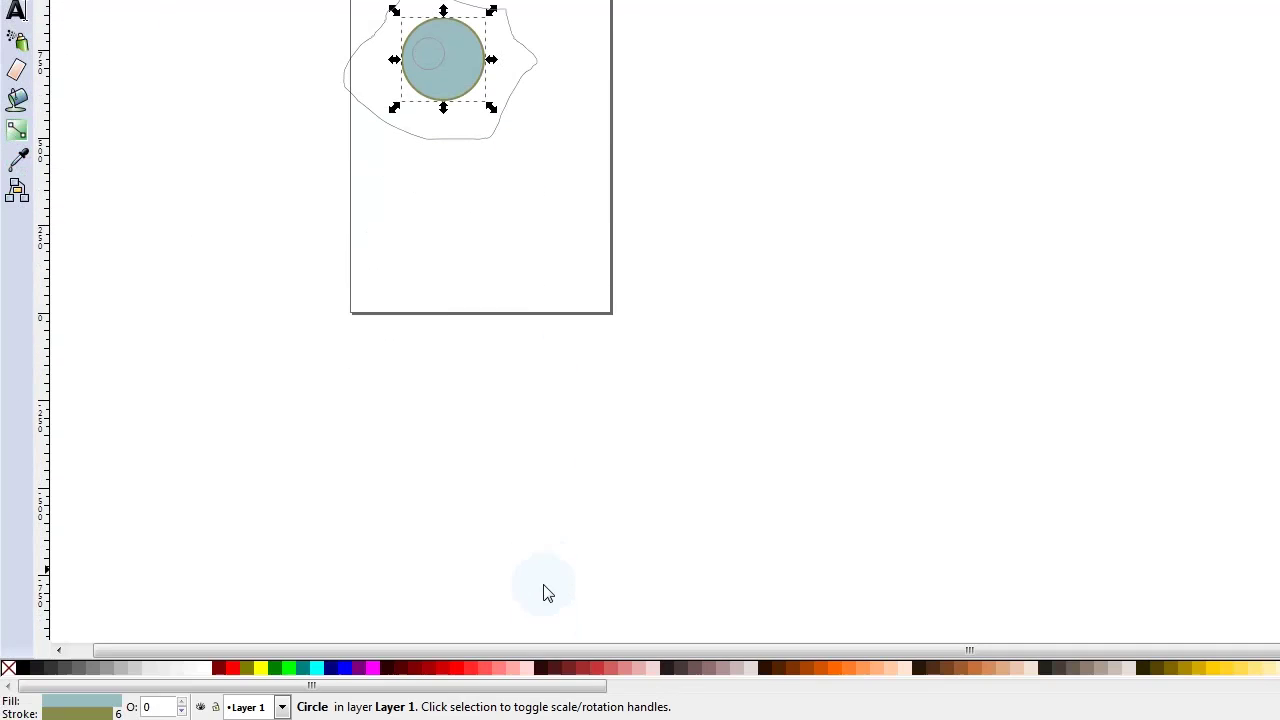
left_click(837, 668)
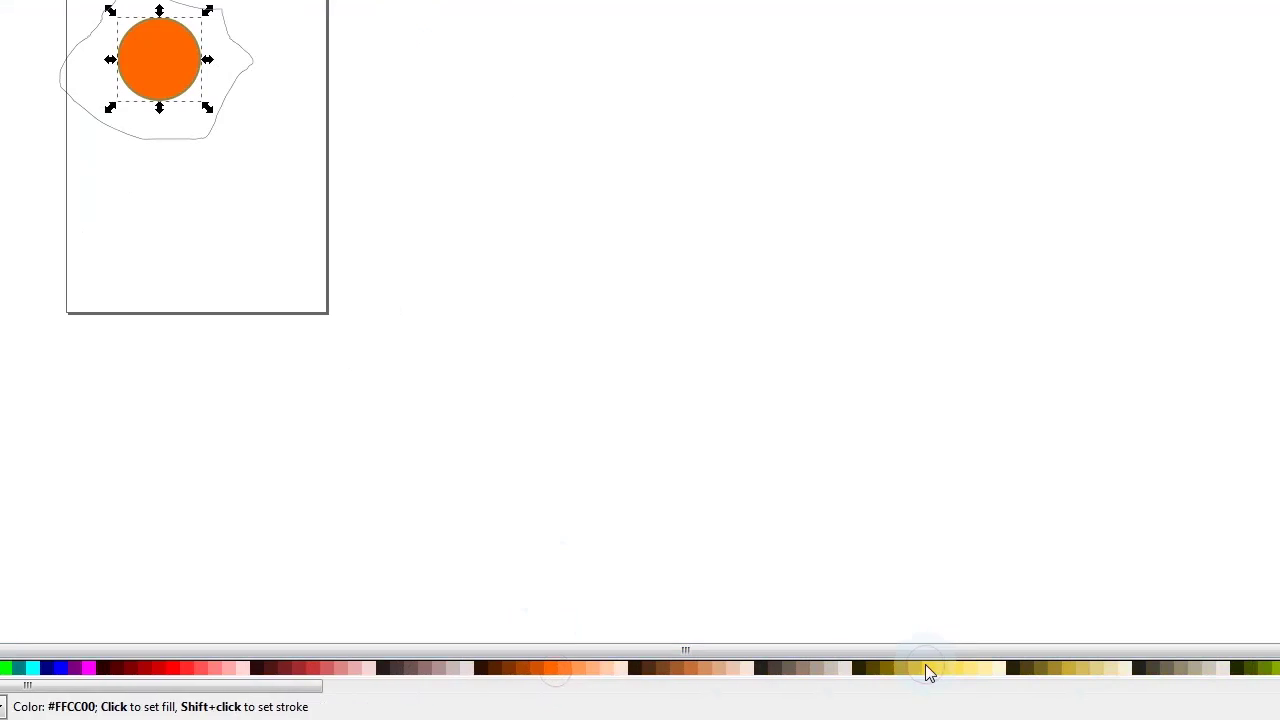
left_click(925, 670)
Step: Move the circle and its freehand outline together off the page to the right and delete both
left_click(239, 279)
left_click(188, 140)
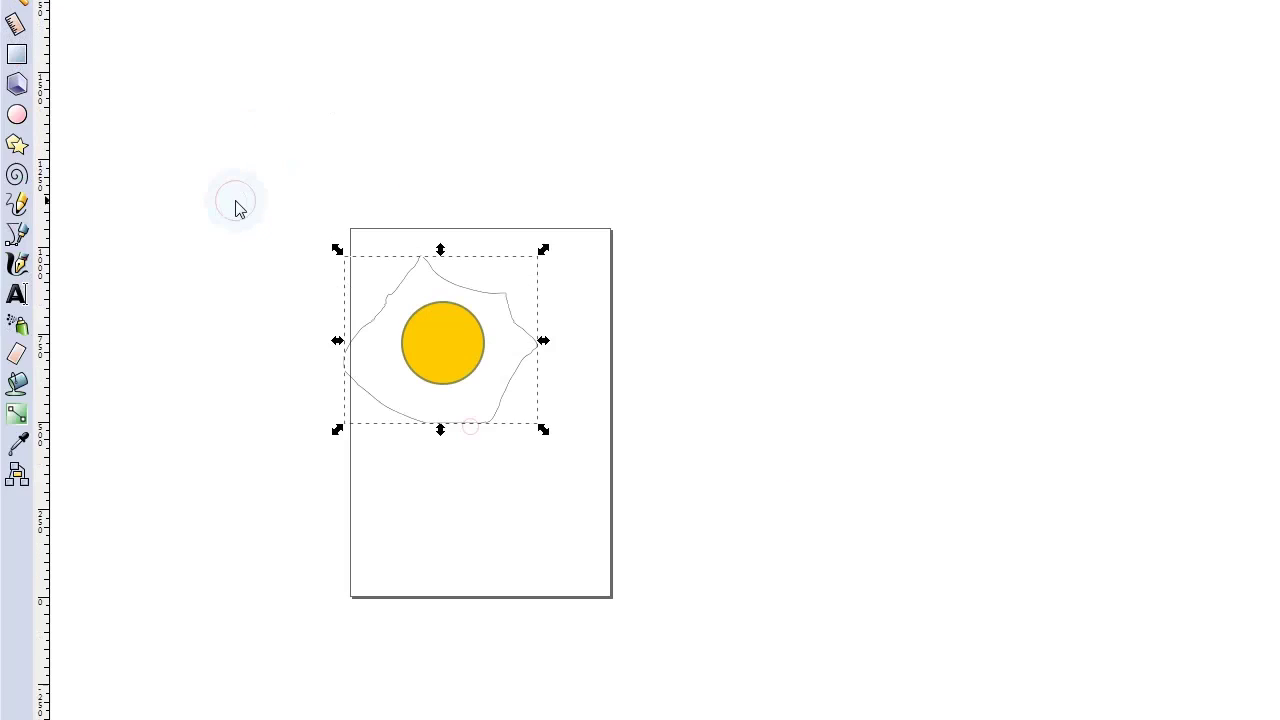
left_click_drag(429, 358, 789, 432)
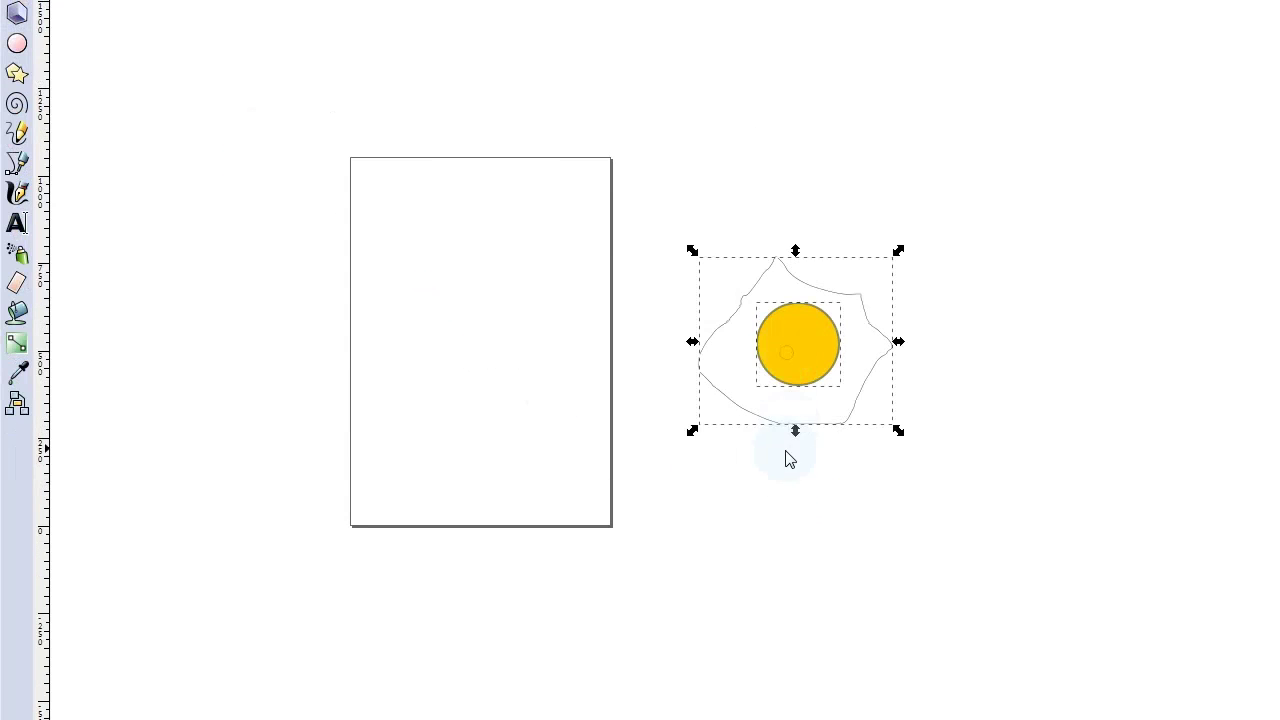
key("Delete")
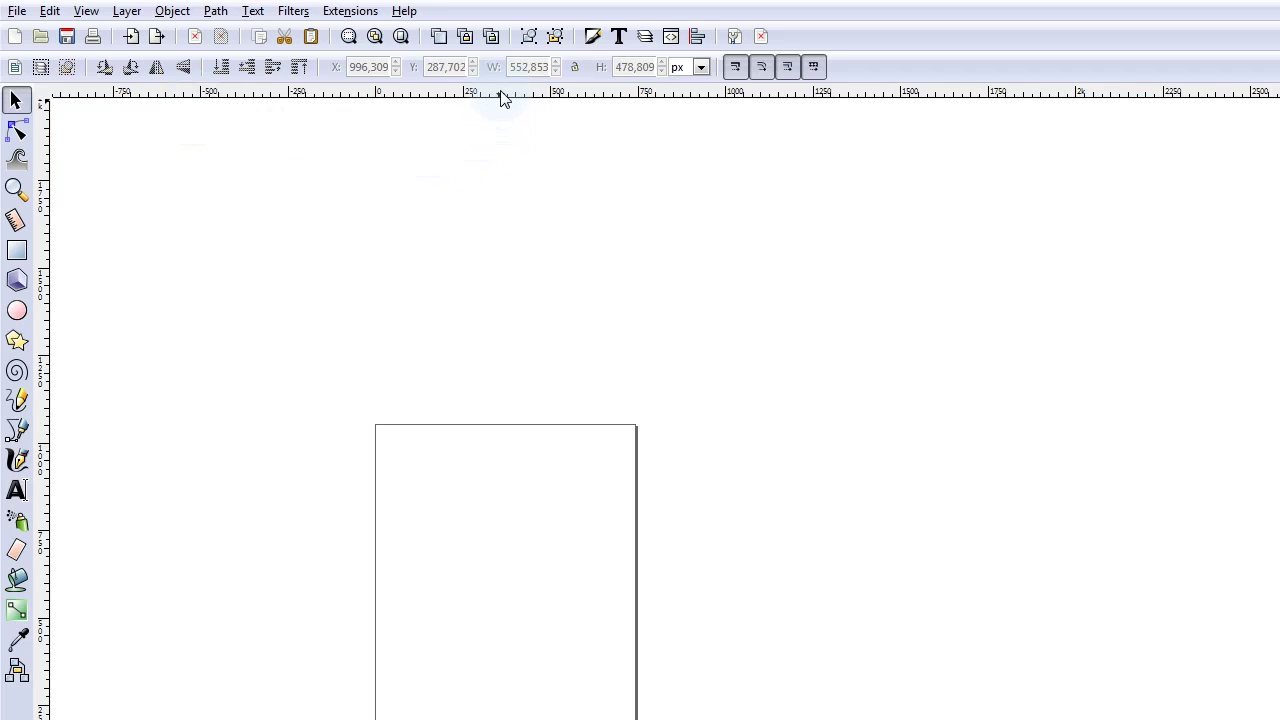
Step: Add a horizontal guide at about 754 px and two vertical guides at about 440 px and 243 px across the page
left_click_drag(476, 95, 249, 534)
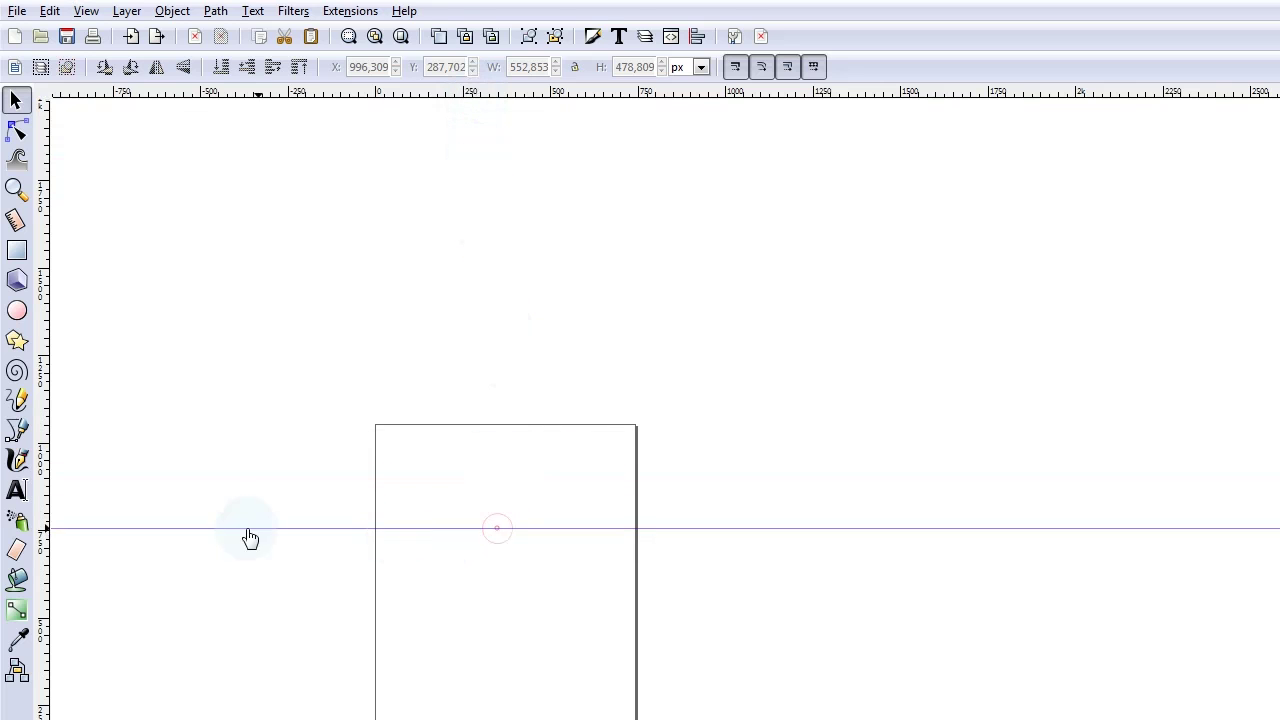
left_click_drag(46, 579, 72, 585)
left_click_drag(72, 515, 530, 440)
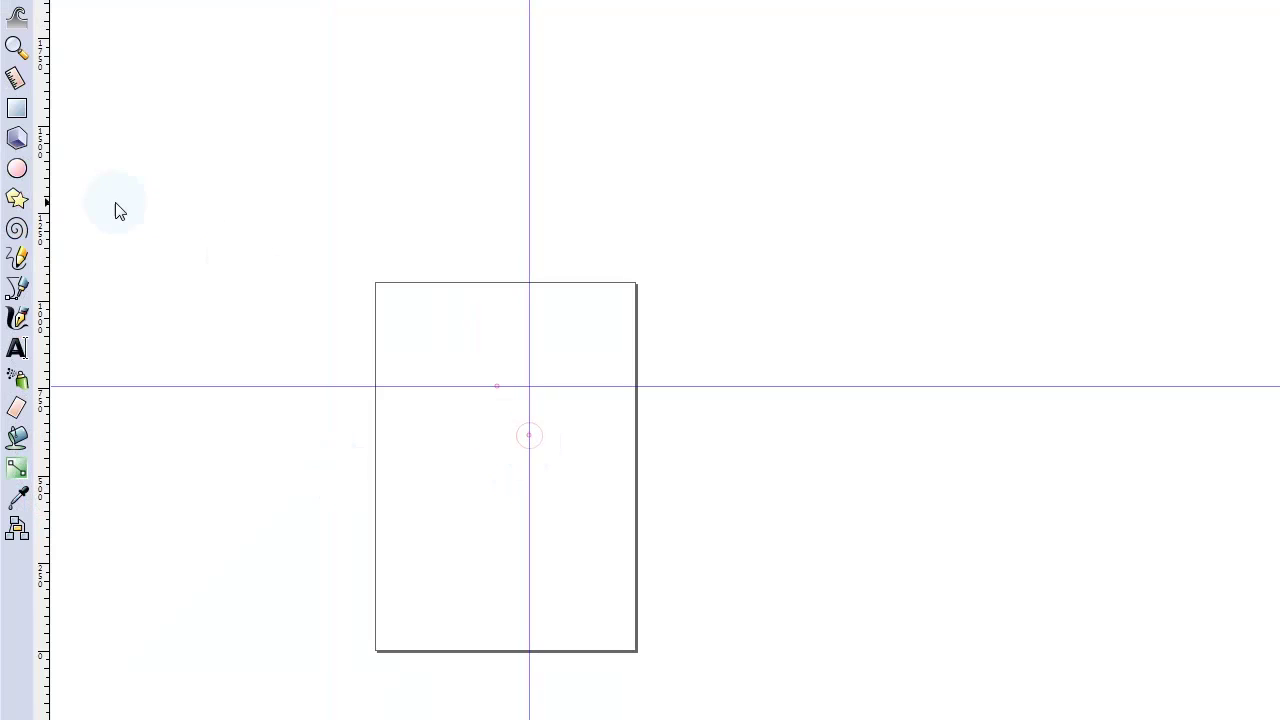
left_click_drag(46, 208, 460, 311)
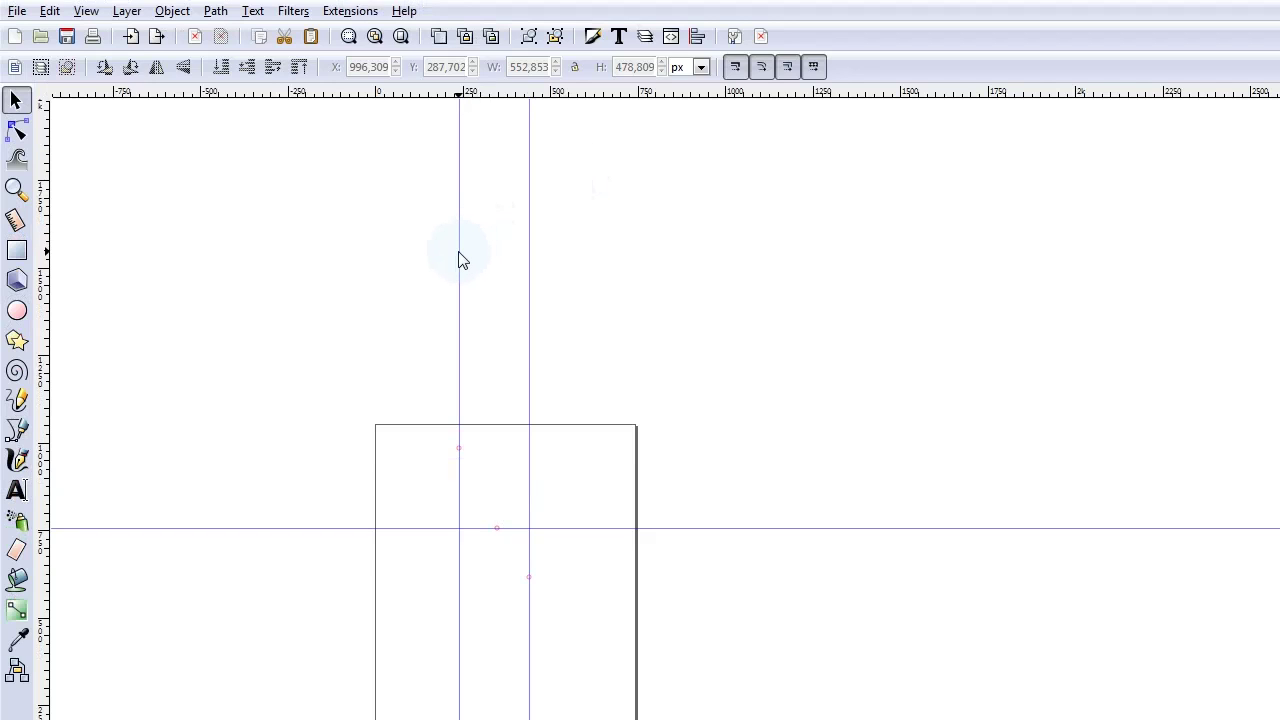
Step: Set the left vertical guide's colour to red #FF000C and label it "foo"
double_click(460, 260)
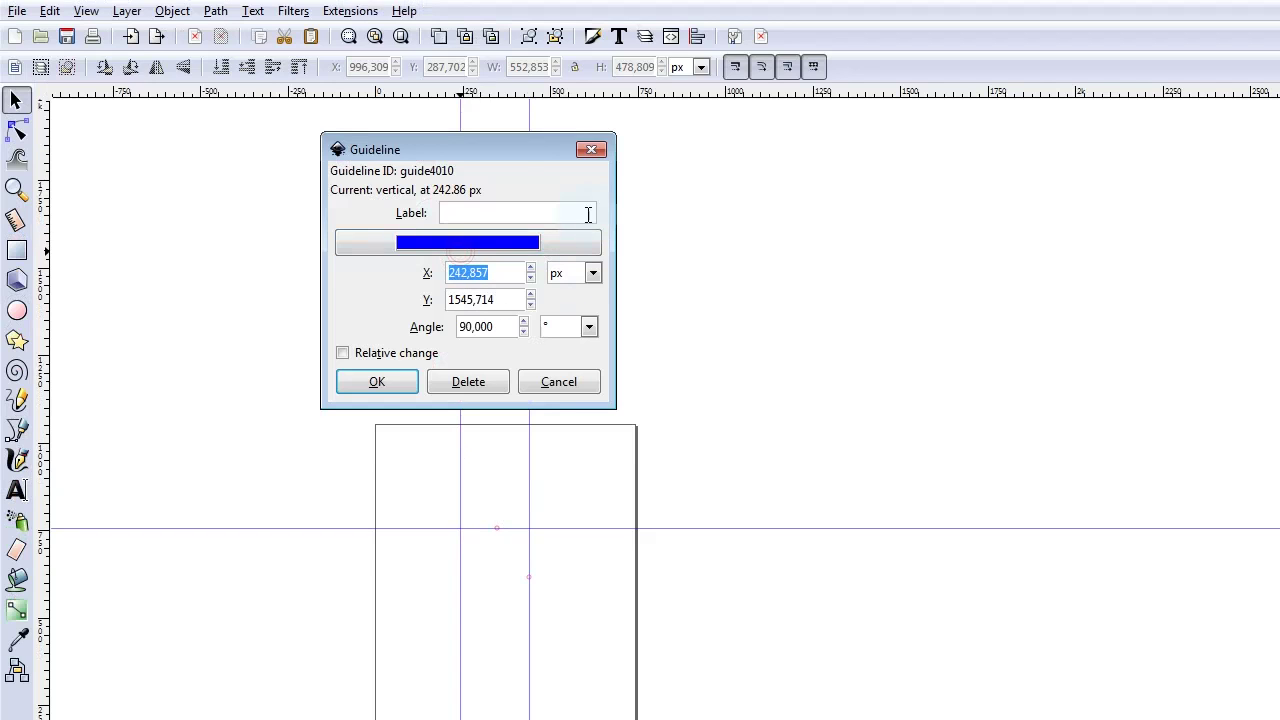
left_click_drag(505, 157, 896, 231)
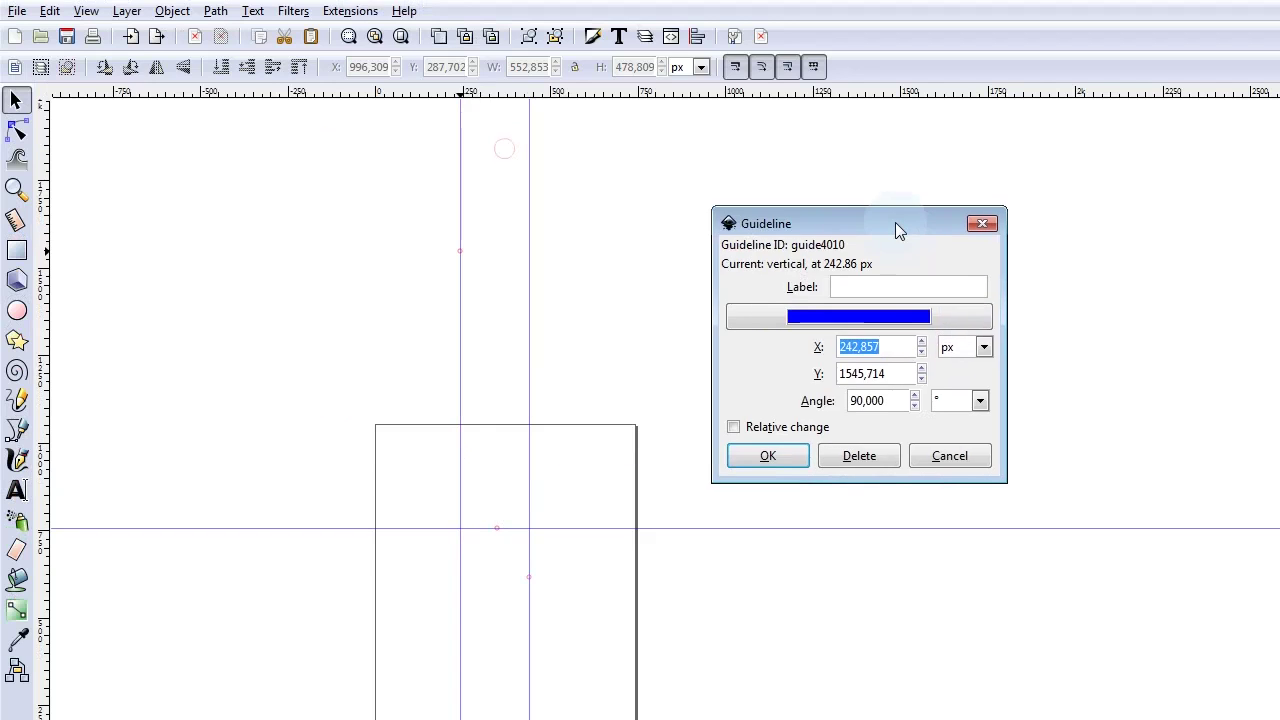
left_click(779, 318)
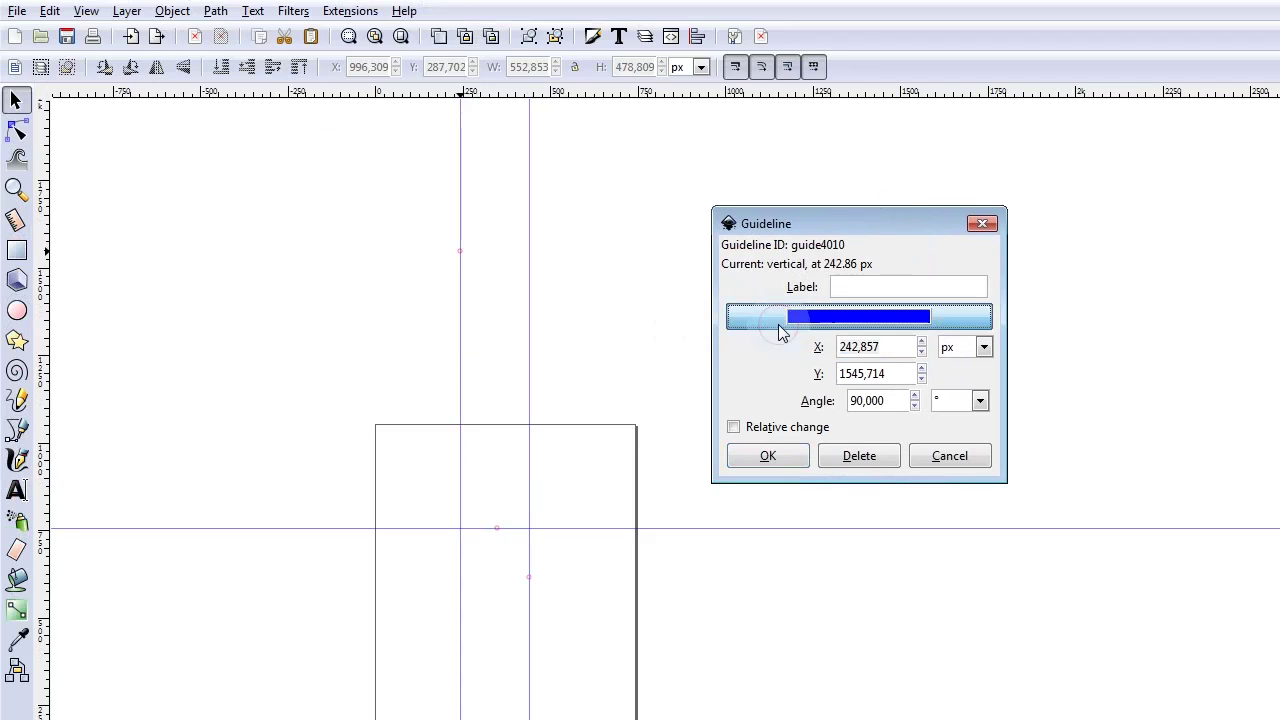
left_click_drag(797, 372, 796, 347)
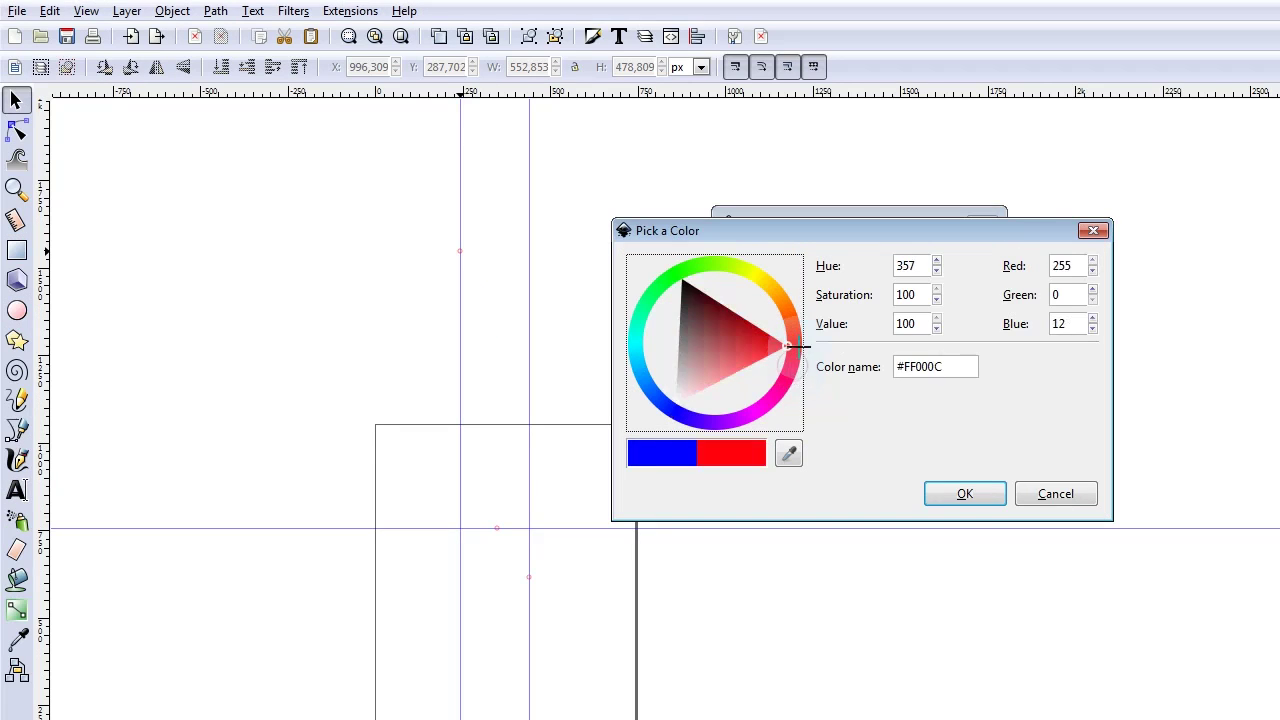
left_click(914, 493)
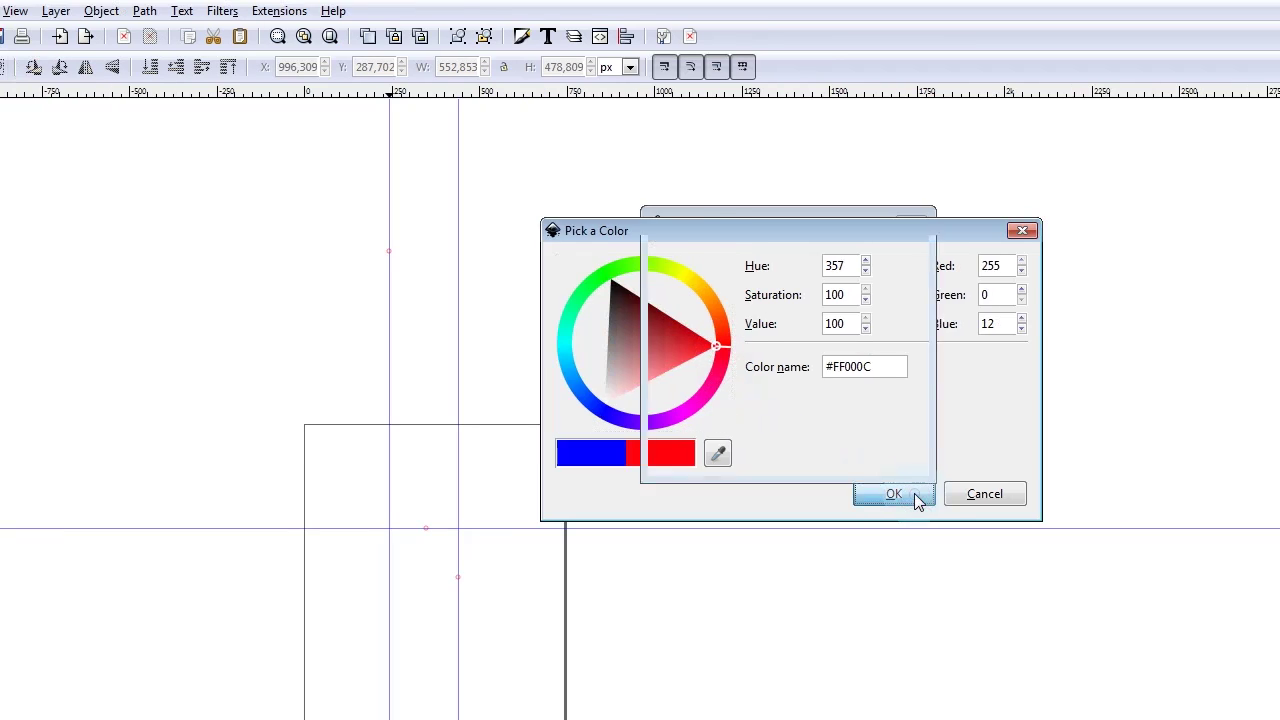
left_click(816, 288)
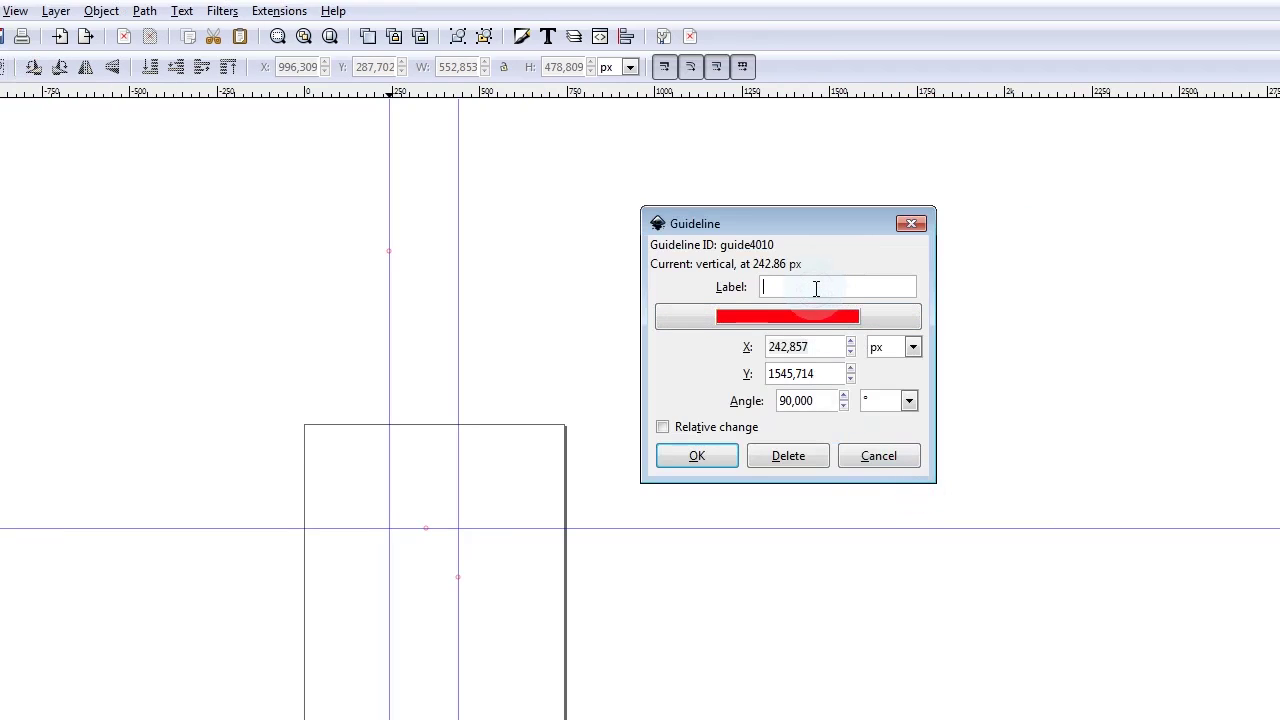
left_click(714, 453)
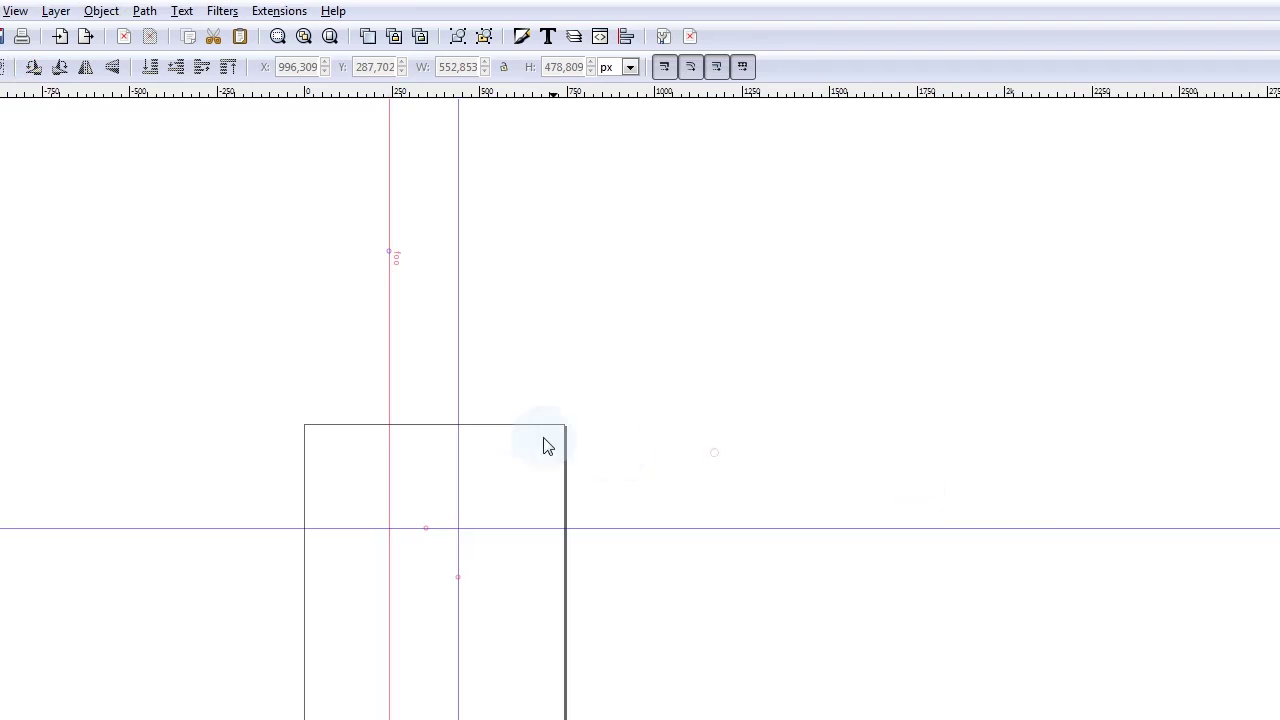
Step: Set the right vertical guide's colour to green #2EB529 and label it "bar"
double_click(459, 400)
left_click(473, 396)
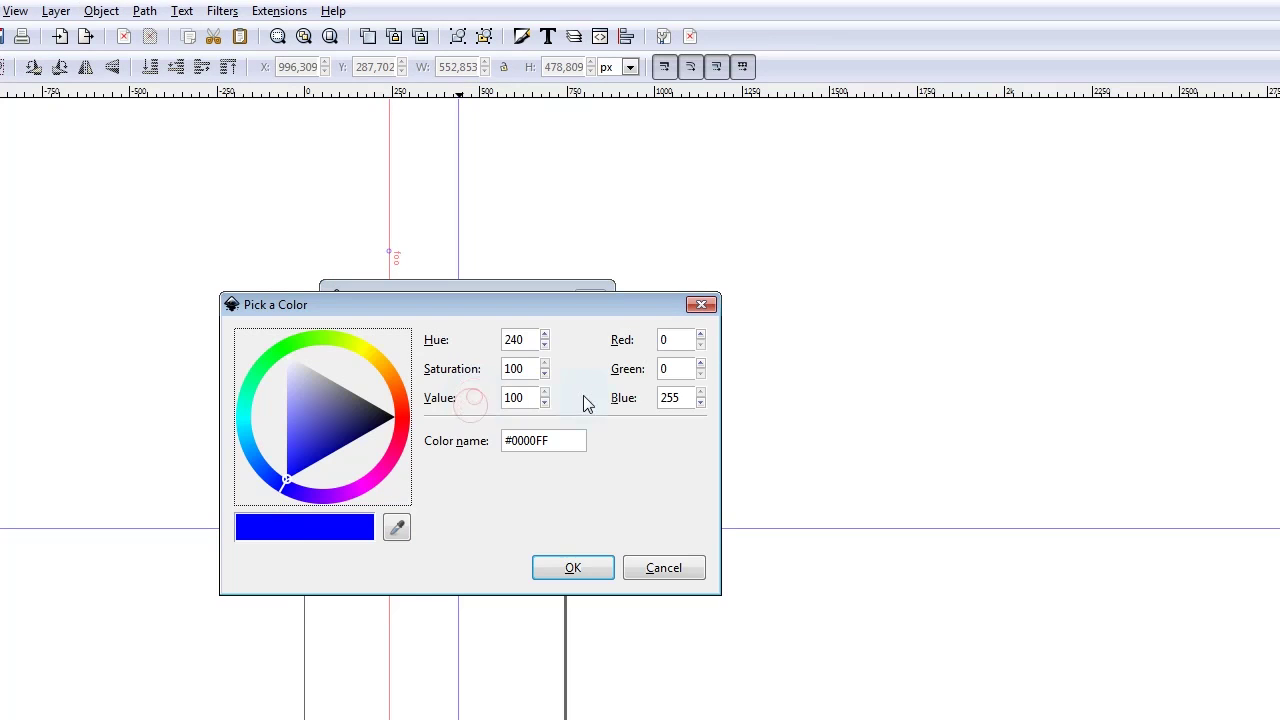
left_click(362, 357)
left_click(376, 400)
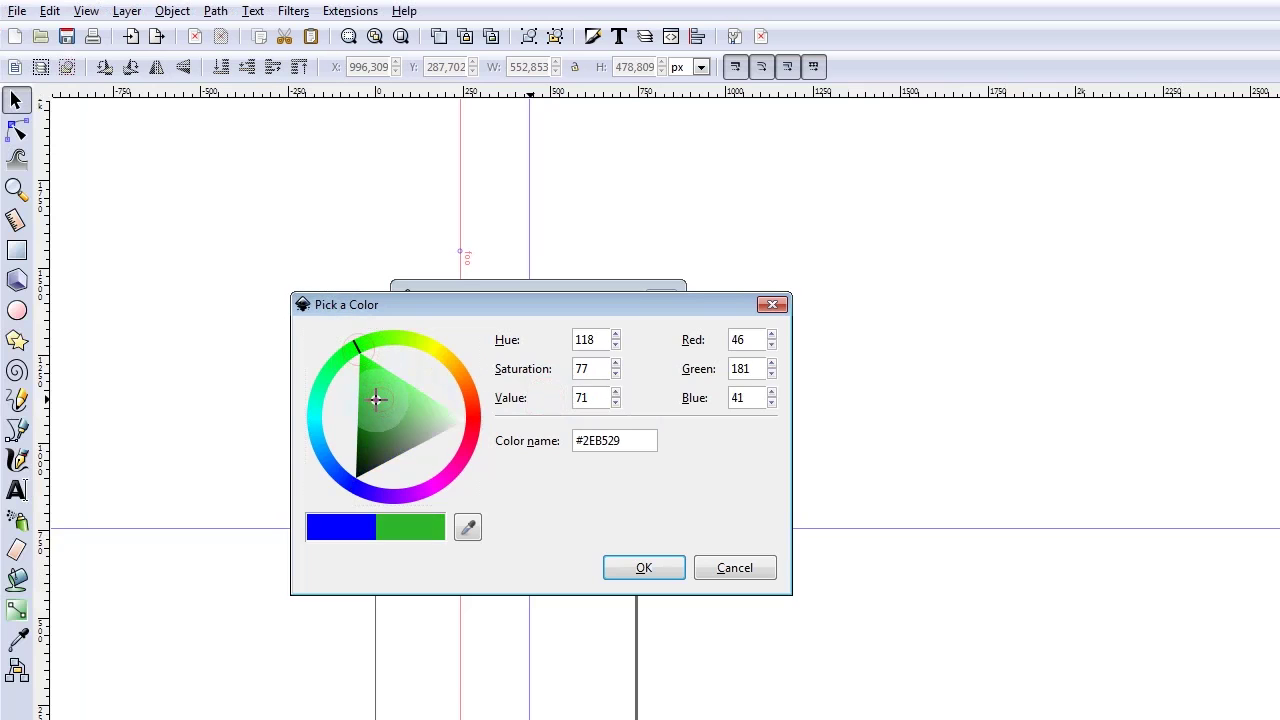
left_click(644, 567)
left_click_drag(563, 223, 821, 277)
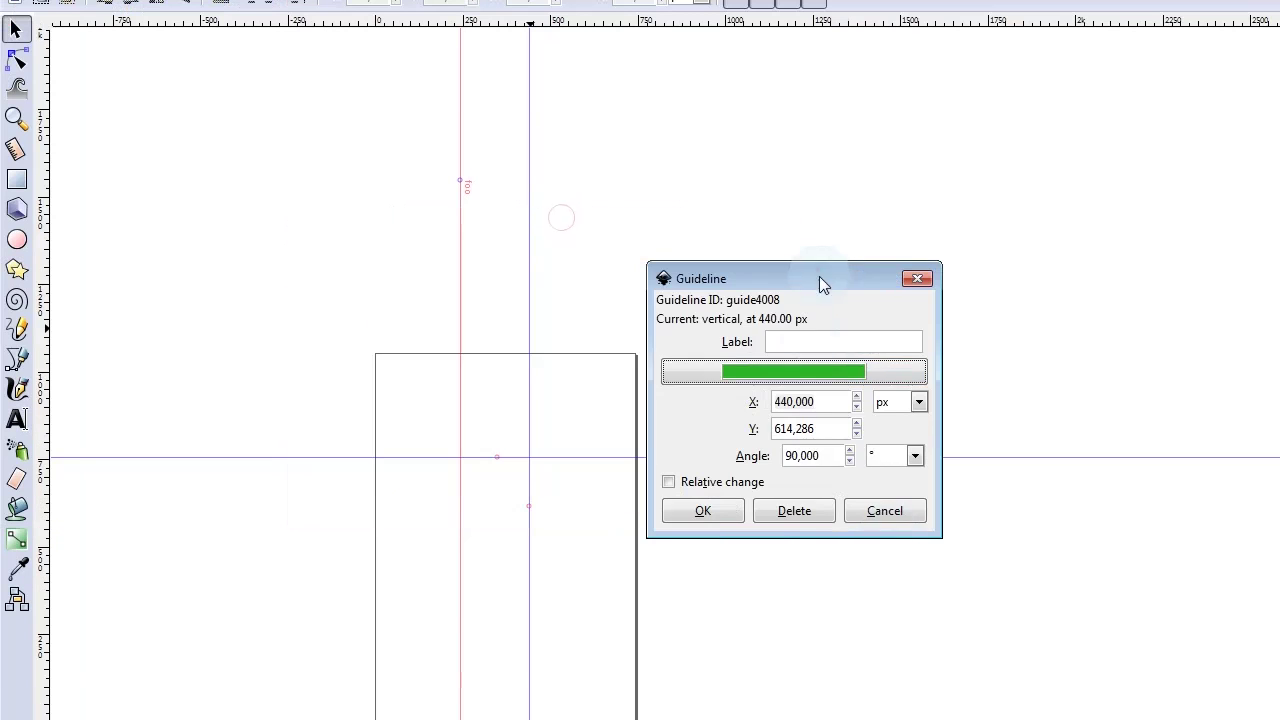
left_click(808, 341)
type("bar")
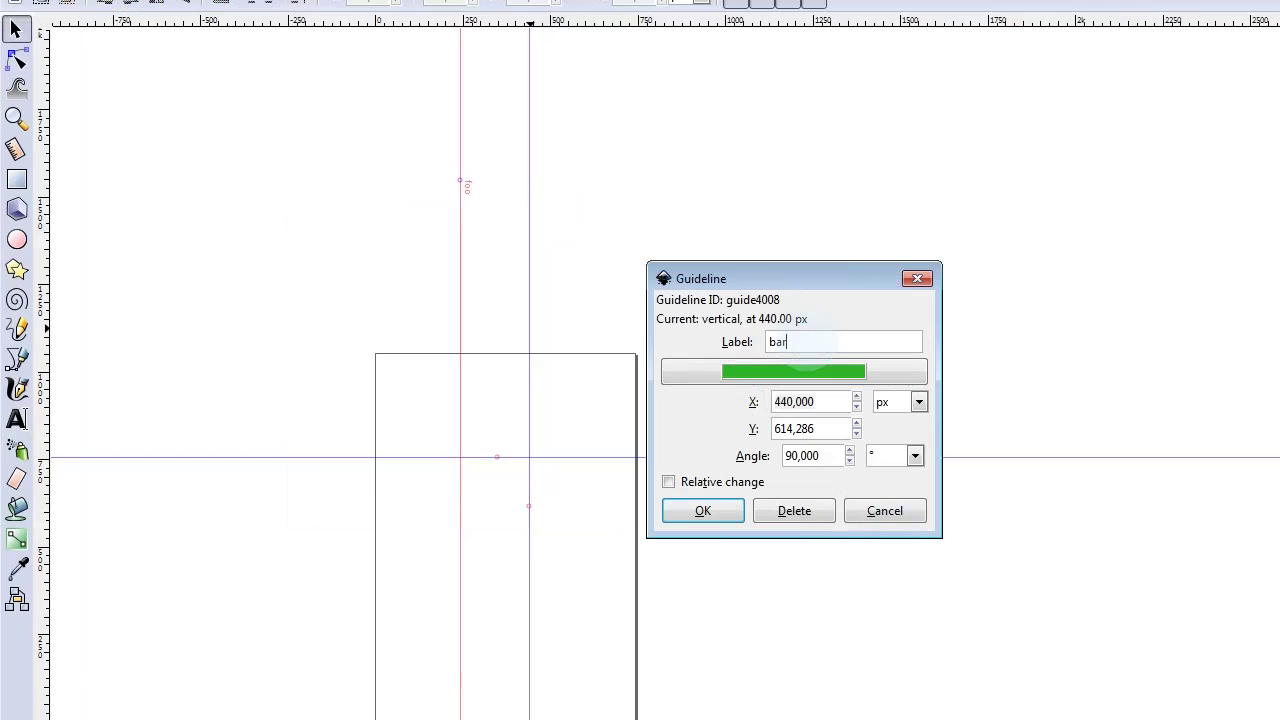
left_click(690, 510)
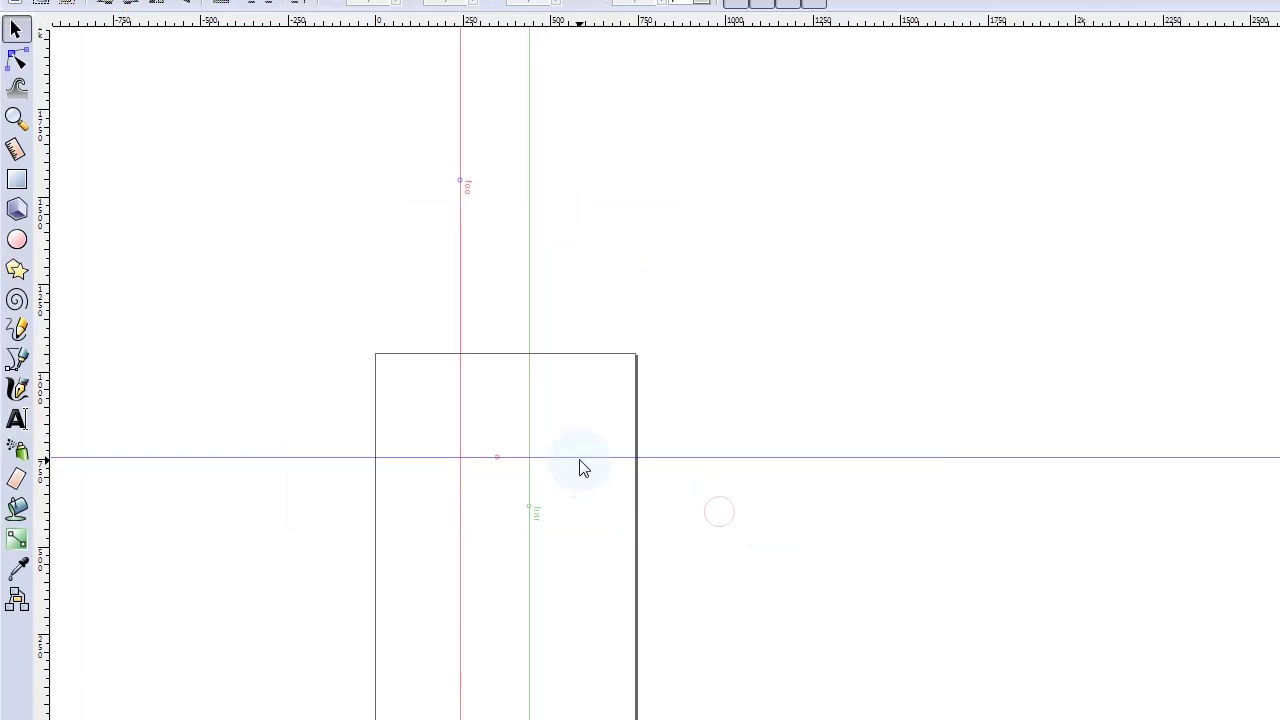
Step: Set the horizontal guide's angle to 45° and enter "foobar" as its label
double_click(582, 466)
left_click_drag(592, 533, 570, 538)
type("45")
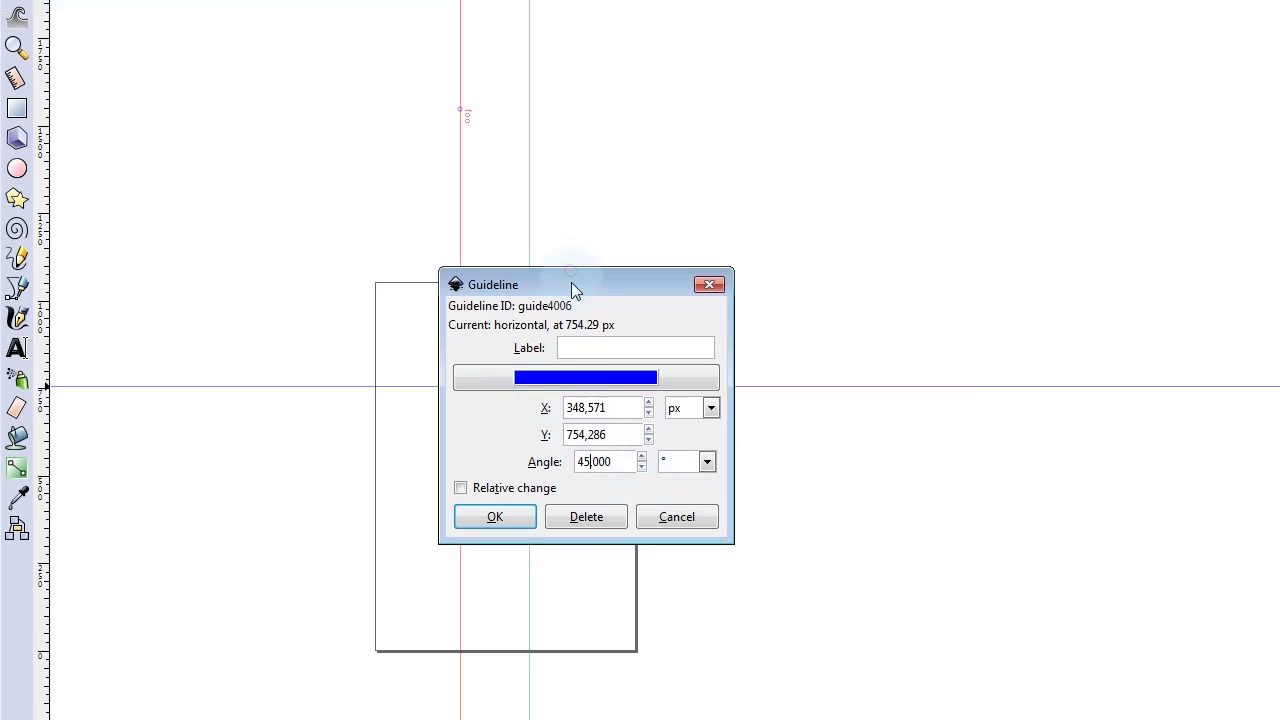
left_click_drag(572, 283, 813, 282)
left_click(801, 349)
type("foobar")
left_click(821, 345)
type("b")
Step: Set the "foobar" guide's colour to black and apply the guideline settings
left_click(768, 386)
left_click_drag(614, 451, 722, 400)
left_click(866, 551)
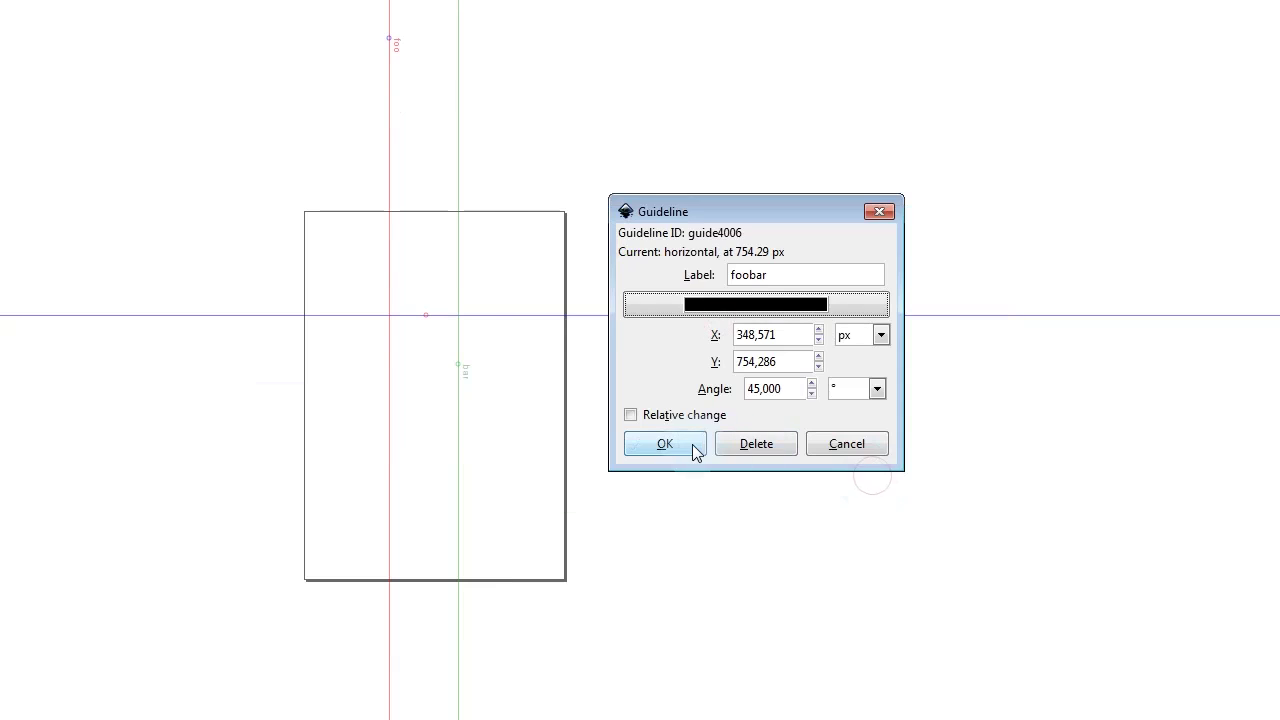
left_click(691, 517)
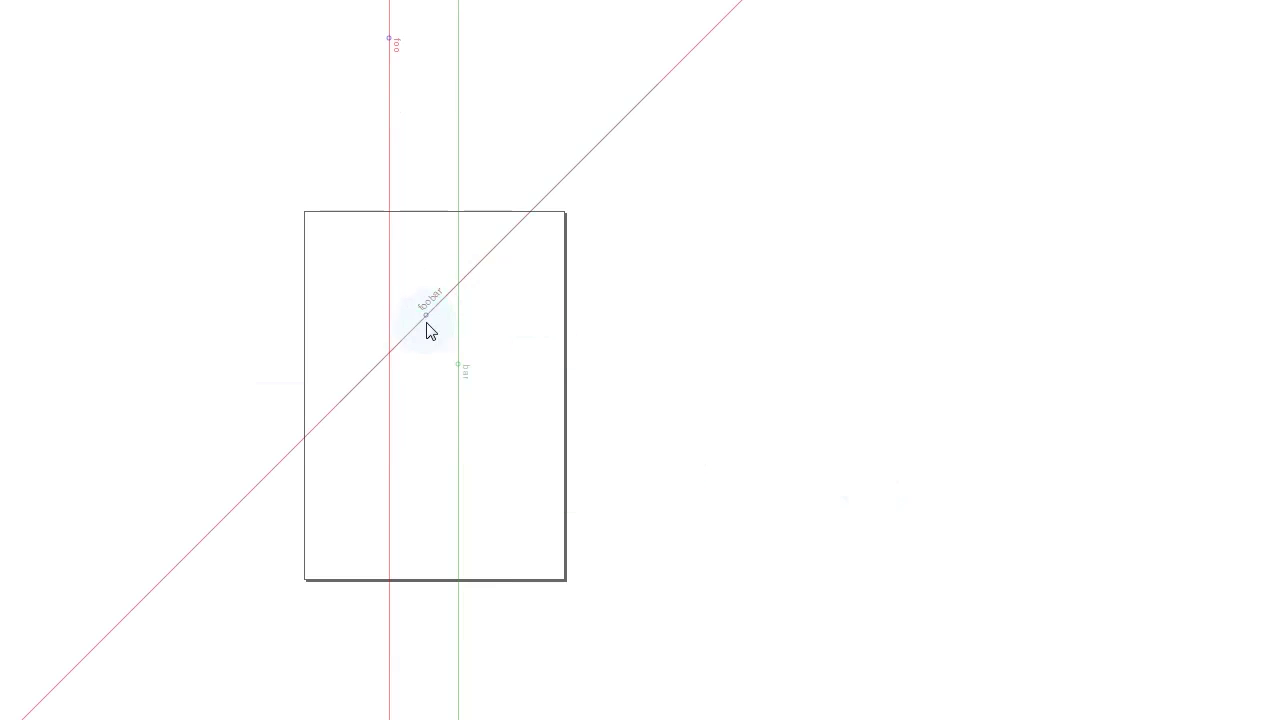
Step: Examine the coloured guides and their labels on the page at different zoom levels
scroll(424, 310, "up", 6)
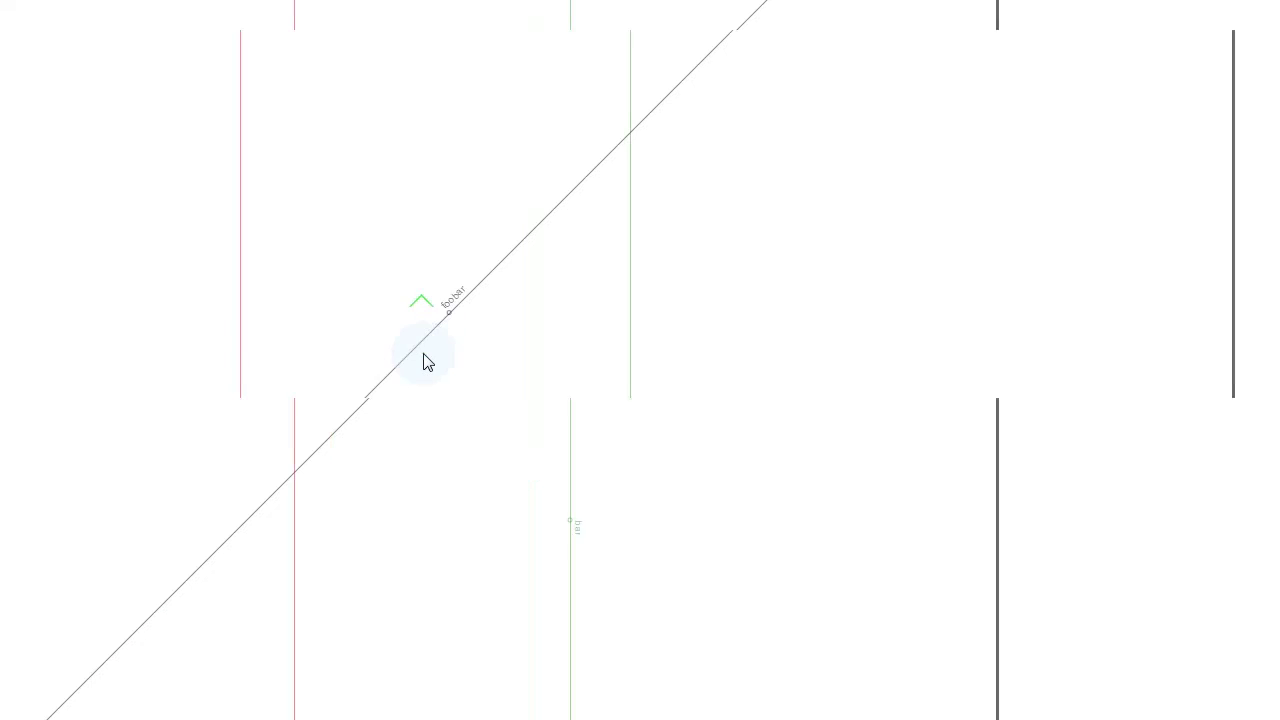
scroll(436, 320, "up", 1)
scroll(655, 360, "down", 1)
scroll(651, 352, "down", 1)
scroll(577, 342, "up", 3)
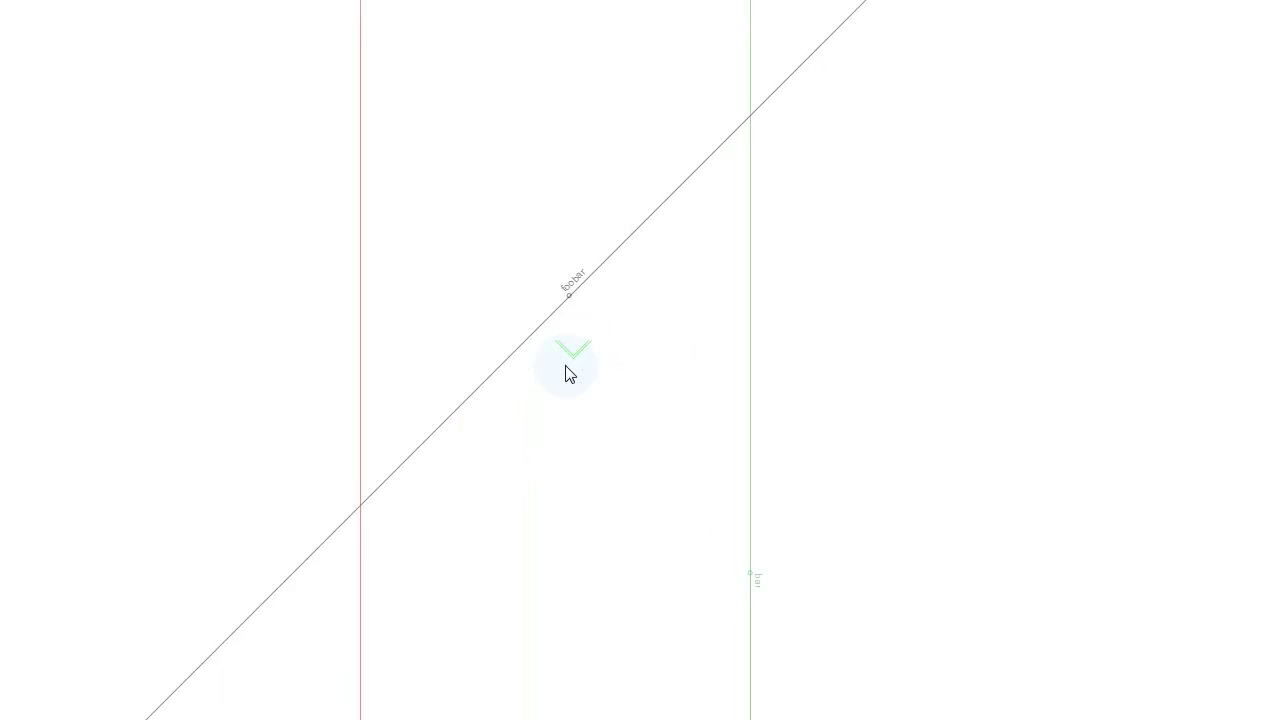
scroll(549, 309, "down", 2)
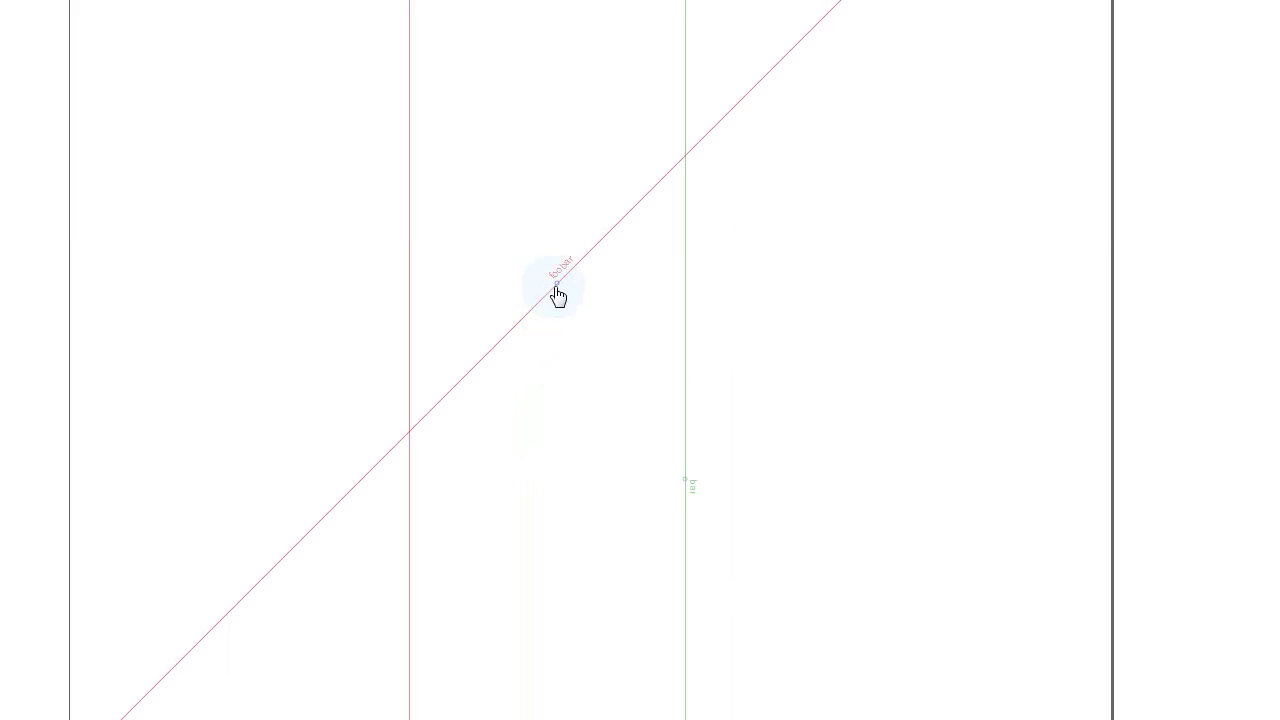
Step: Remove the angled "foobar" guide and the green "bar" guide from the page
left_click(556, 287)
left_click(564, 276)
left_click_drag(558, 297, 56, 0)
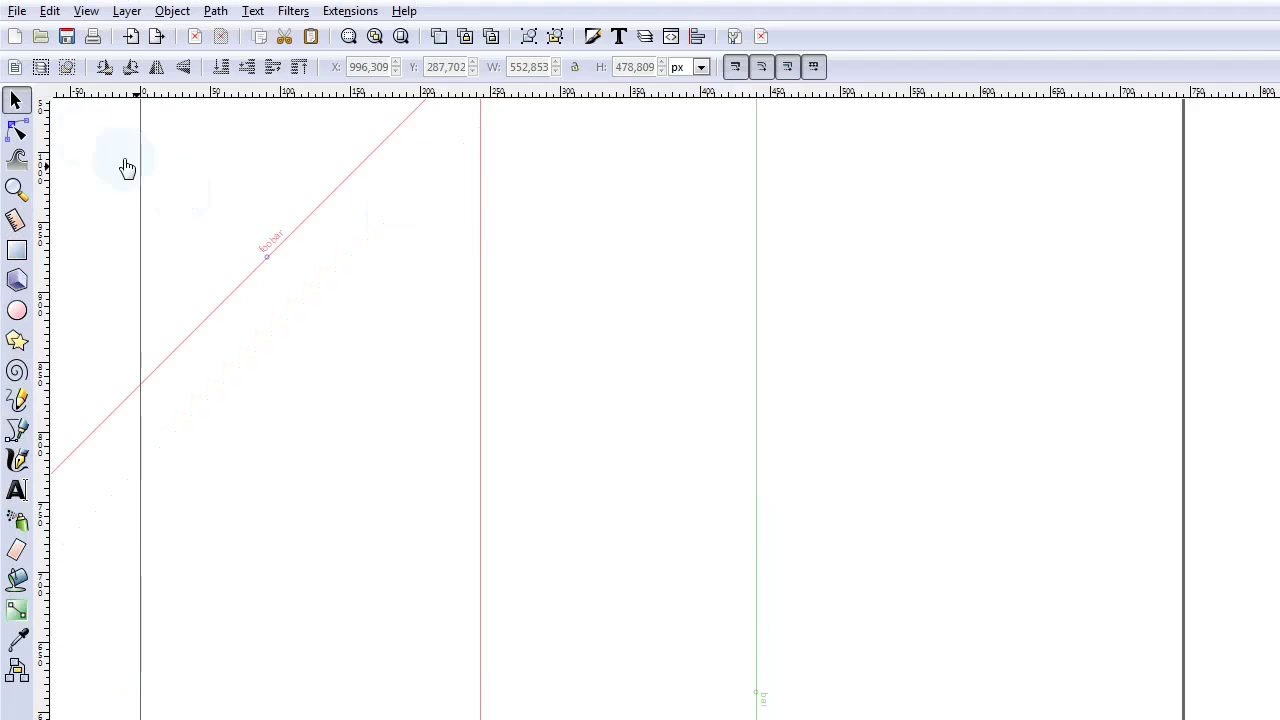
left_click_drag(127, 168, 50, 98)
left_click_drag(756, 482, 43, 420)
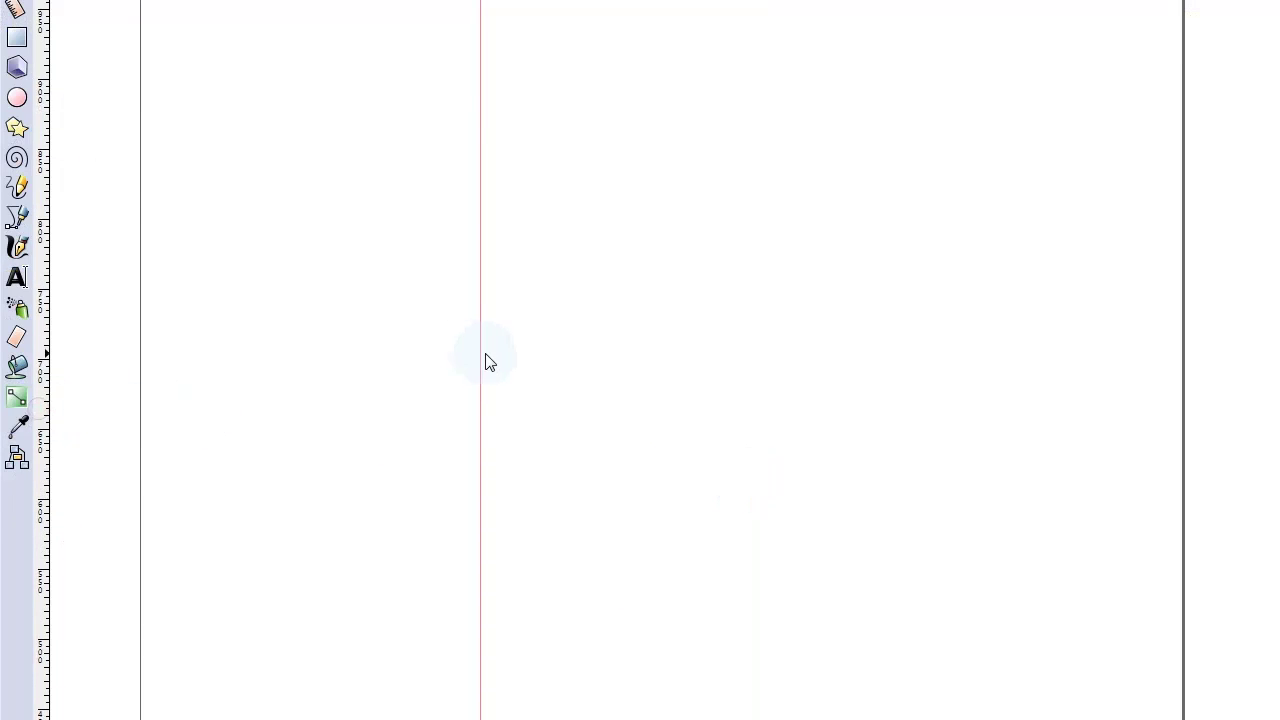
scroll(478, 370, "up", 3)
scroll(489, 300, "down", 3)
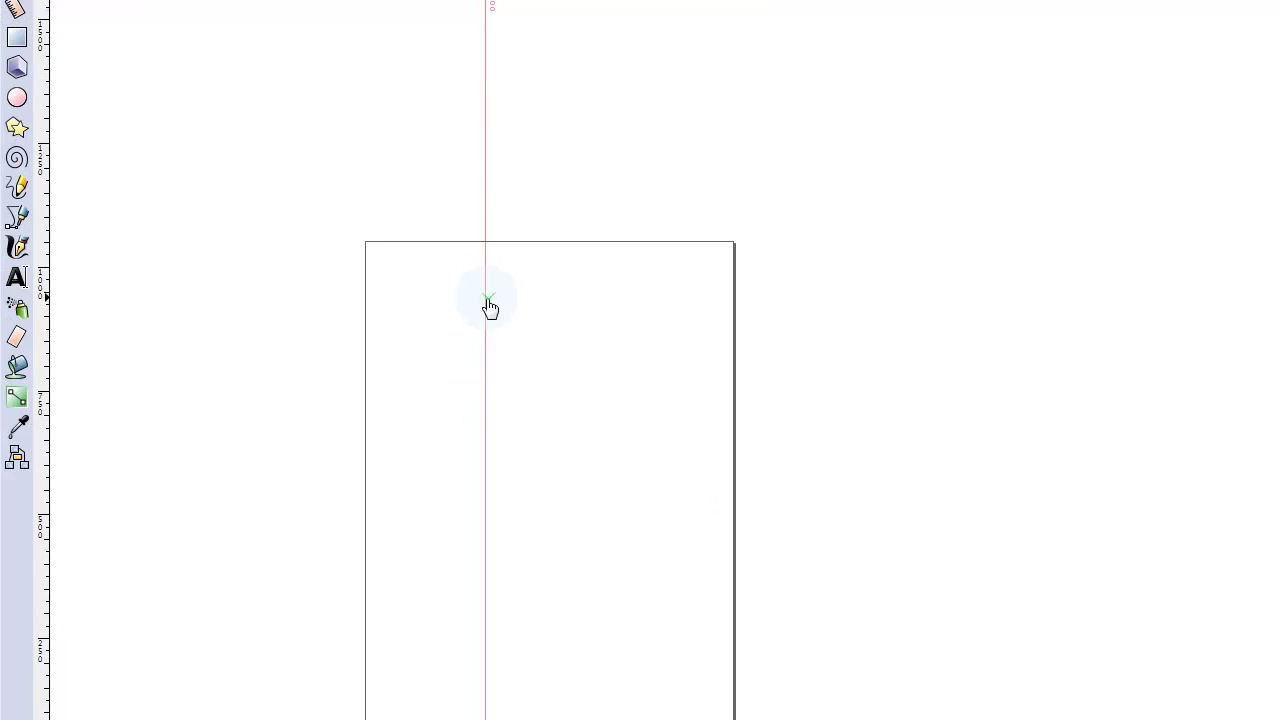
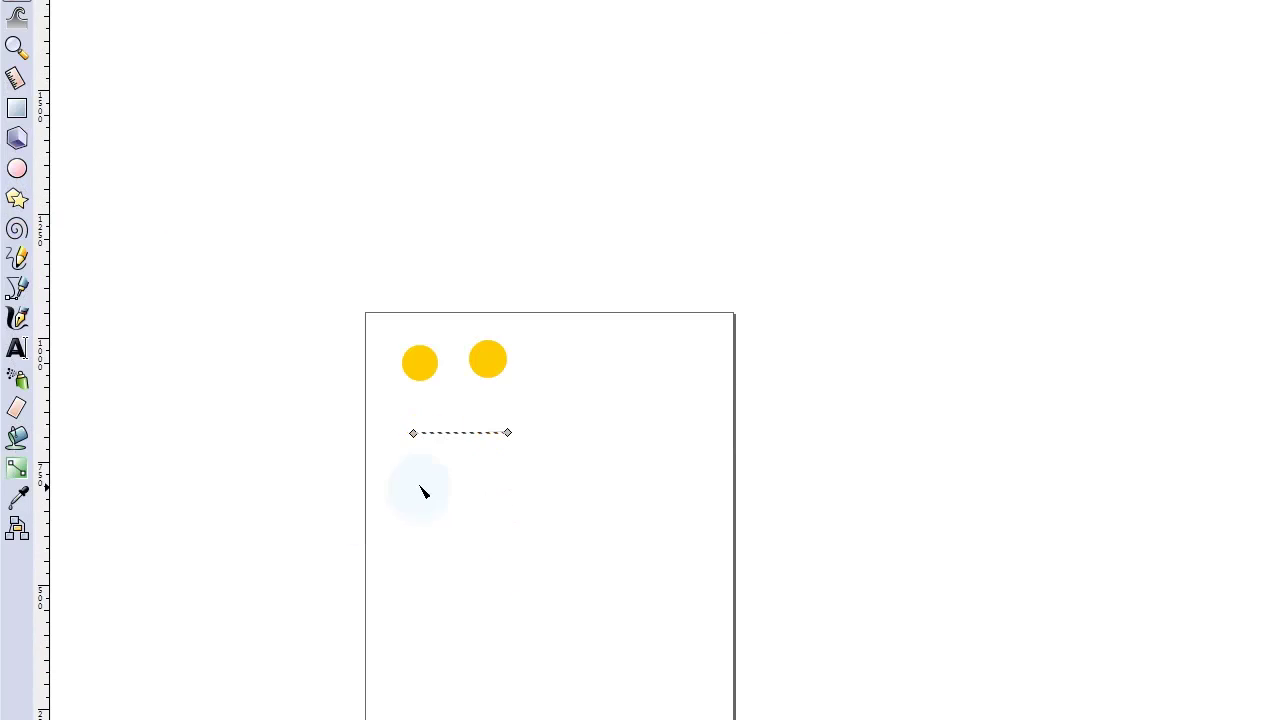
Step: Bend the straight line below the two circles into a smile and set its stroke width to 8 px
mouse_move(462, 440)
left_mouse_down()
mouse_move(471, 477)
mouse_move(460, 456)
left_mouse_up()
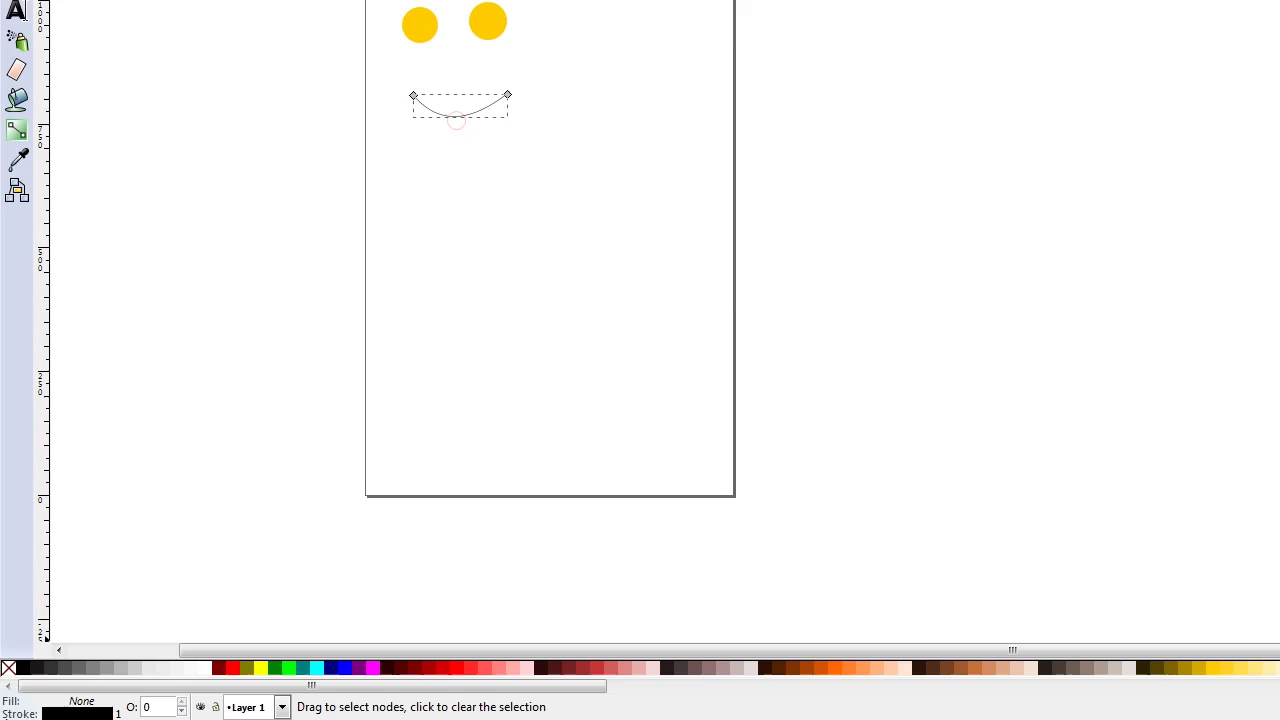
right_click(118, 714)
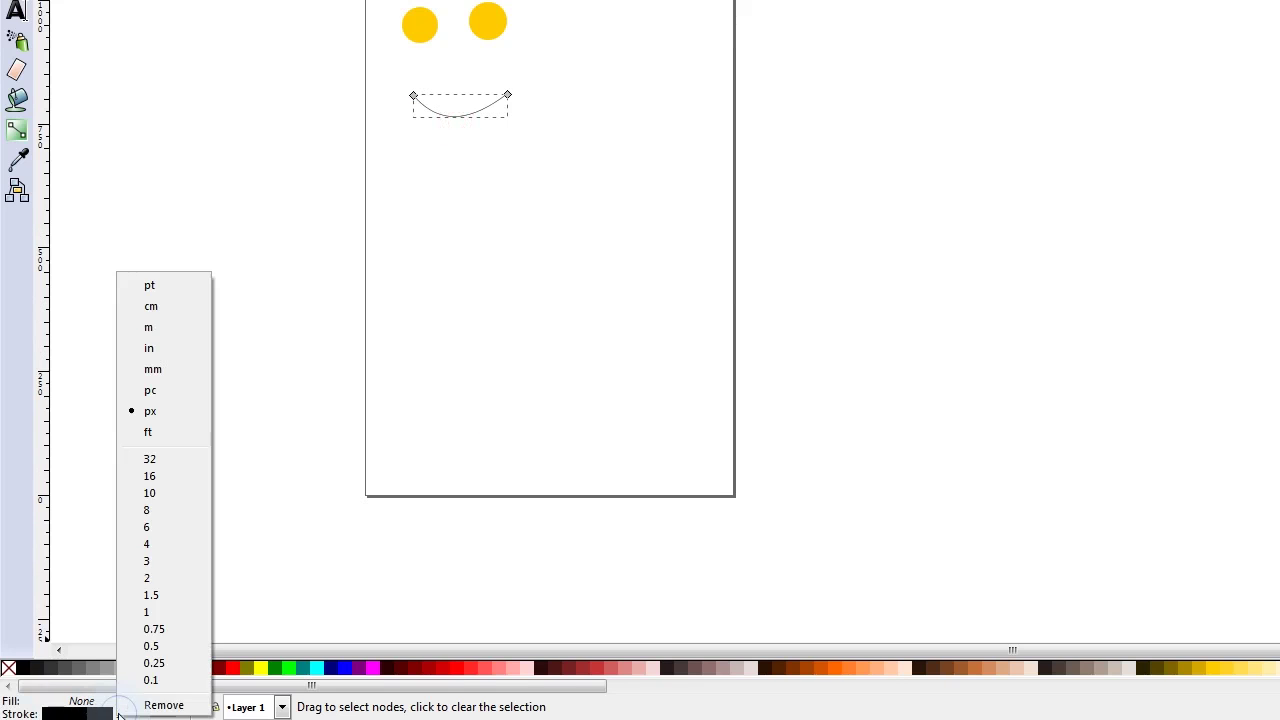
left_click(160, 516)
Step: Fill both eye circles with red #FF0000
left_click(15, 100)
left_click_drag(306, 434, 529, 537)
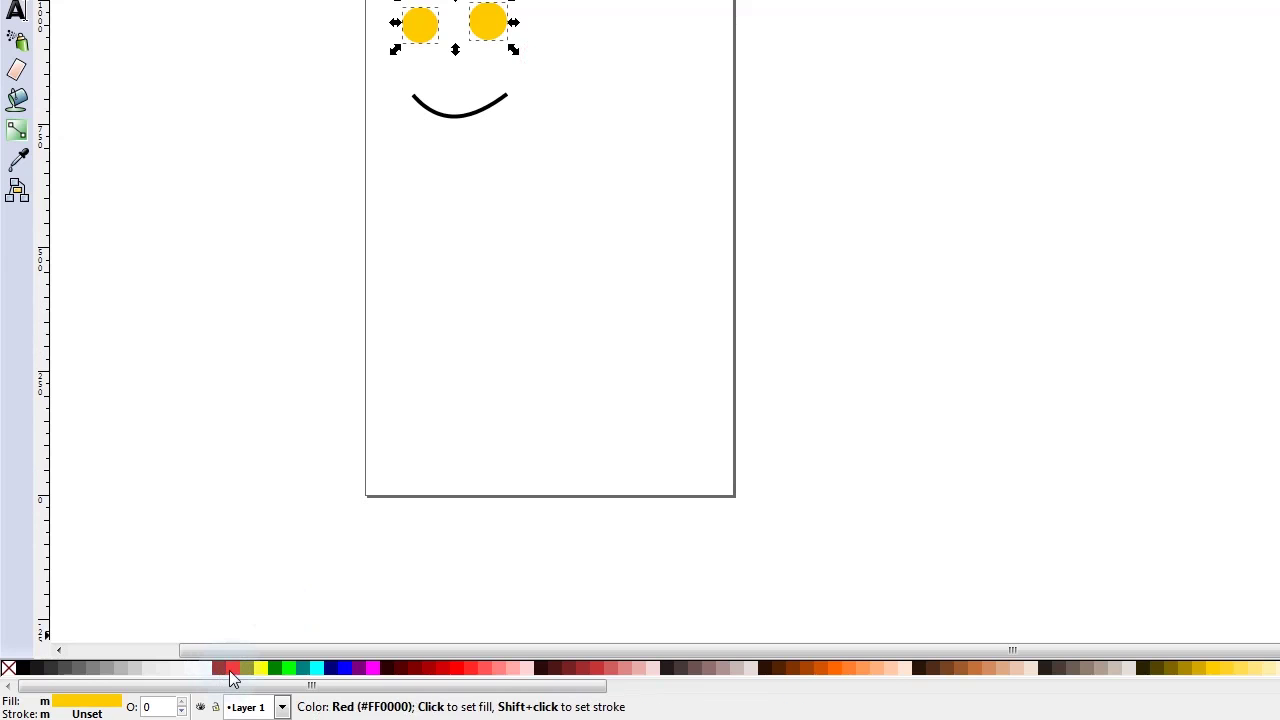
left_click(230, 672)
Step: Draw a face circle about 370 px wide around the eyes and mouth, fill it golden yellow and place it behind them
left_click(16, 185)
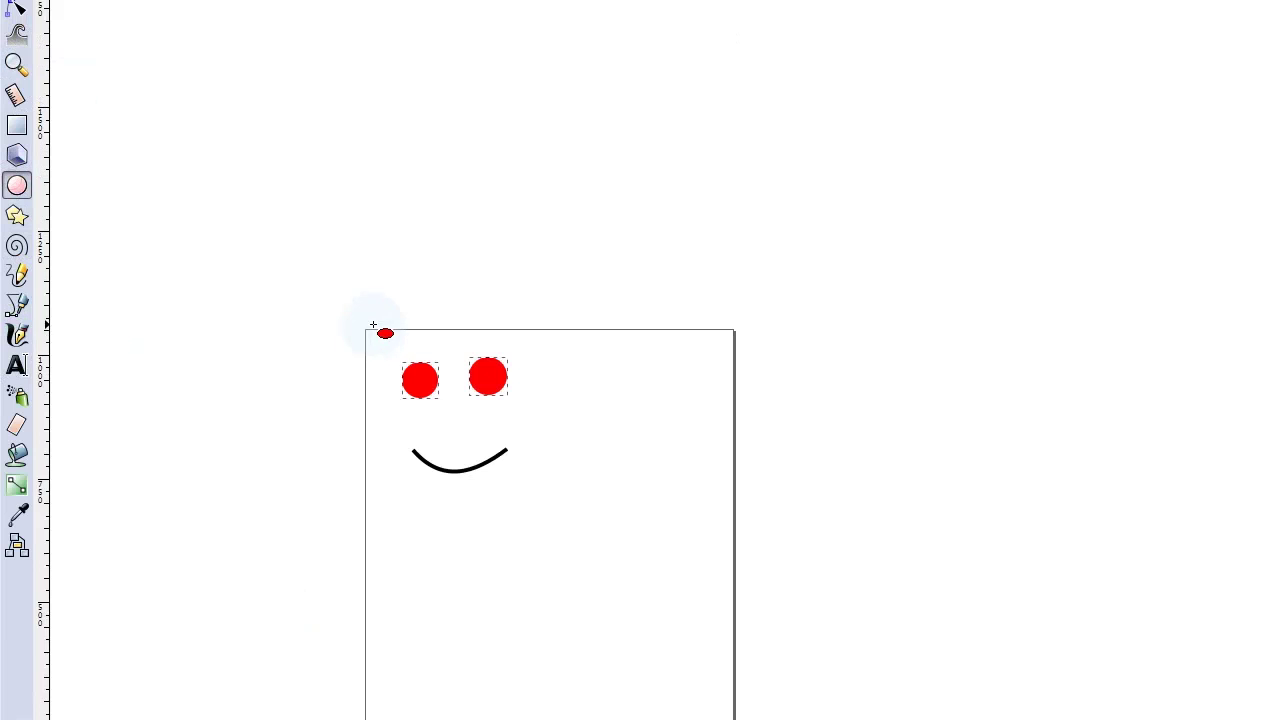
left_click_drag(370, 330, 553, 517)
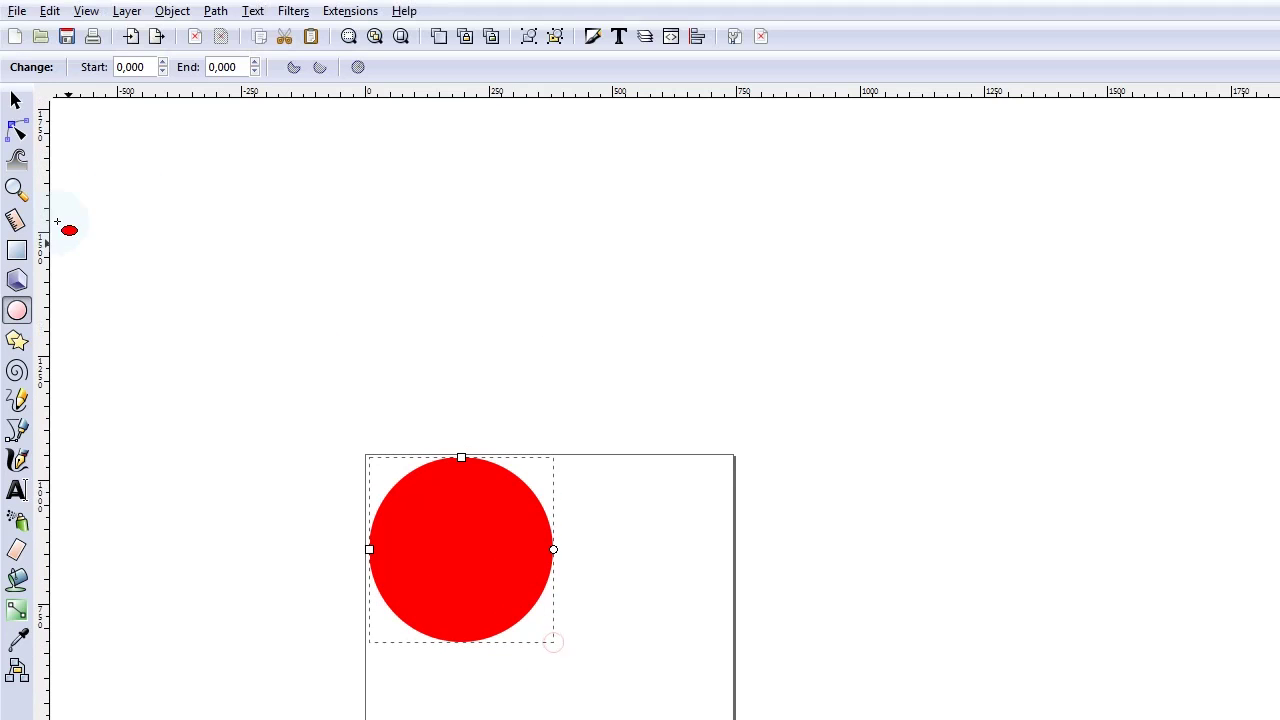
left_click(16, 100)
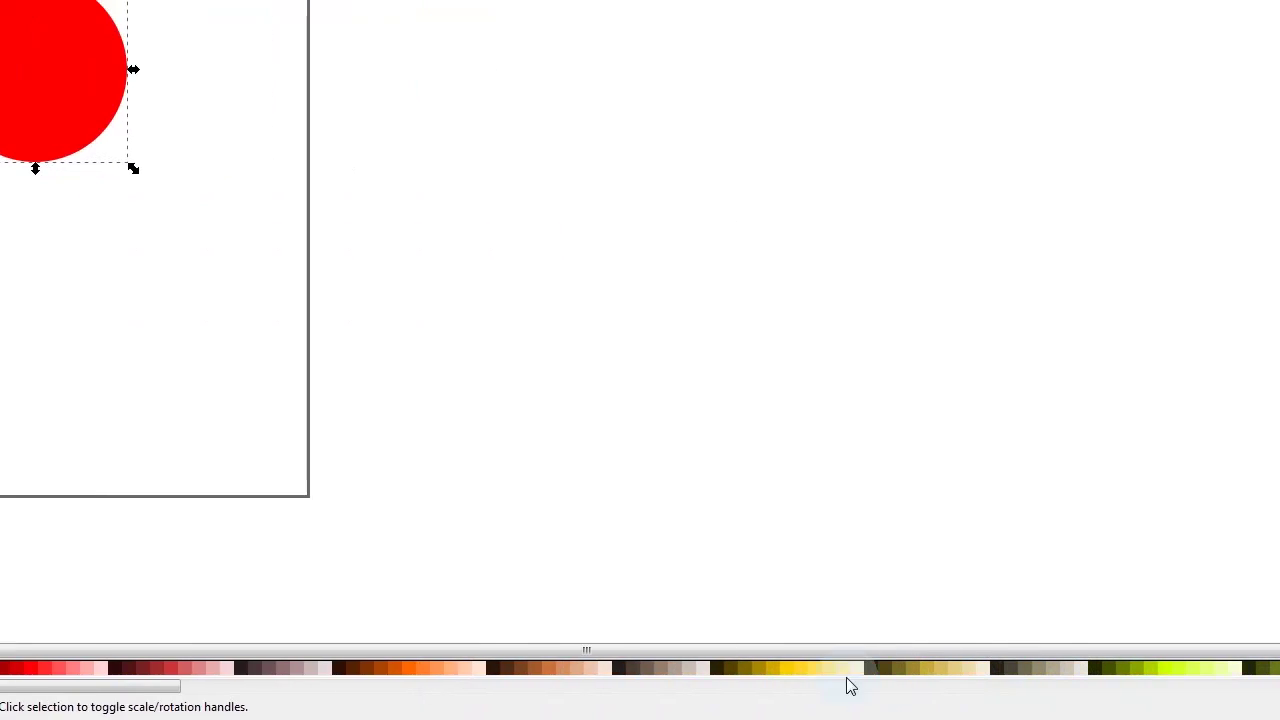
left_click(788, 669)
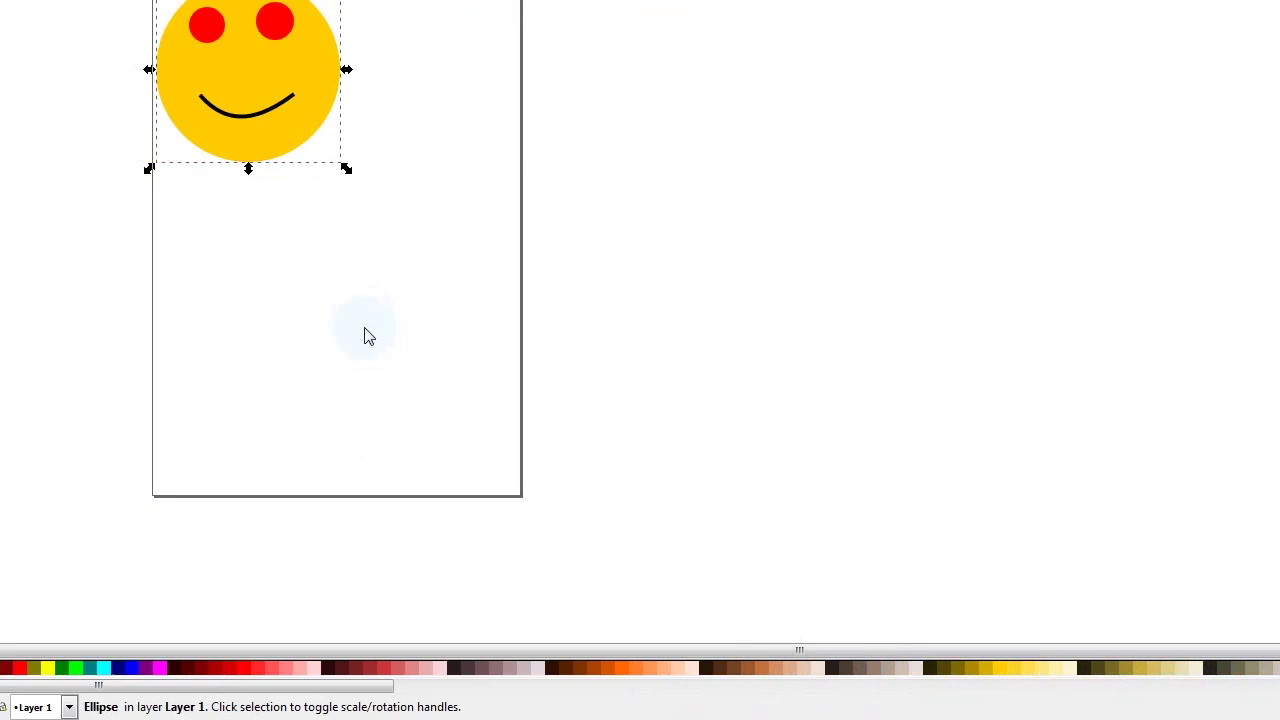
left_click_drag(289, 142, 281, 133)
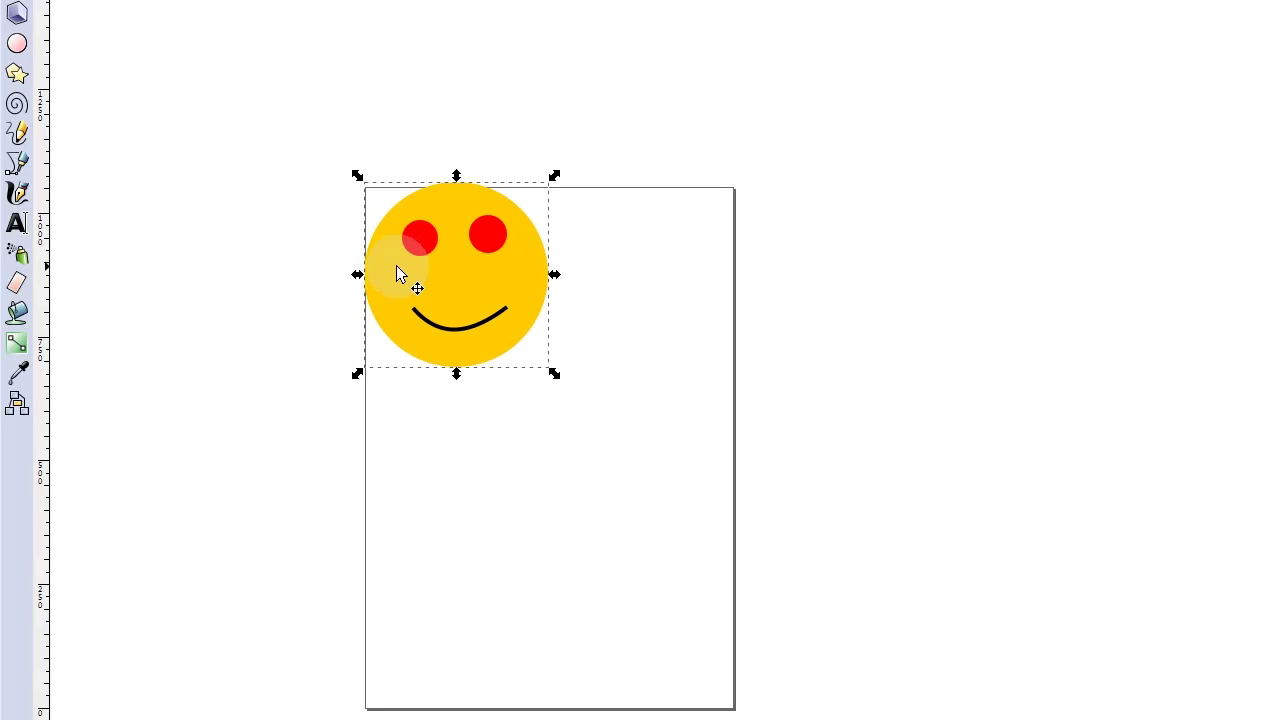
Step: Group all the smiley's parts, then reposition and shrink the group to about 290 px wide in the upper half of the page
left_click(266, 220)
left_click_drag(276, 129, 613, 421)
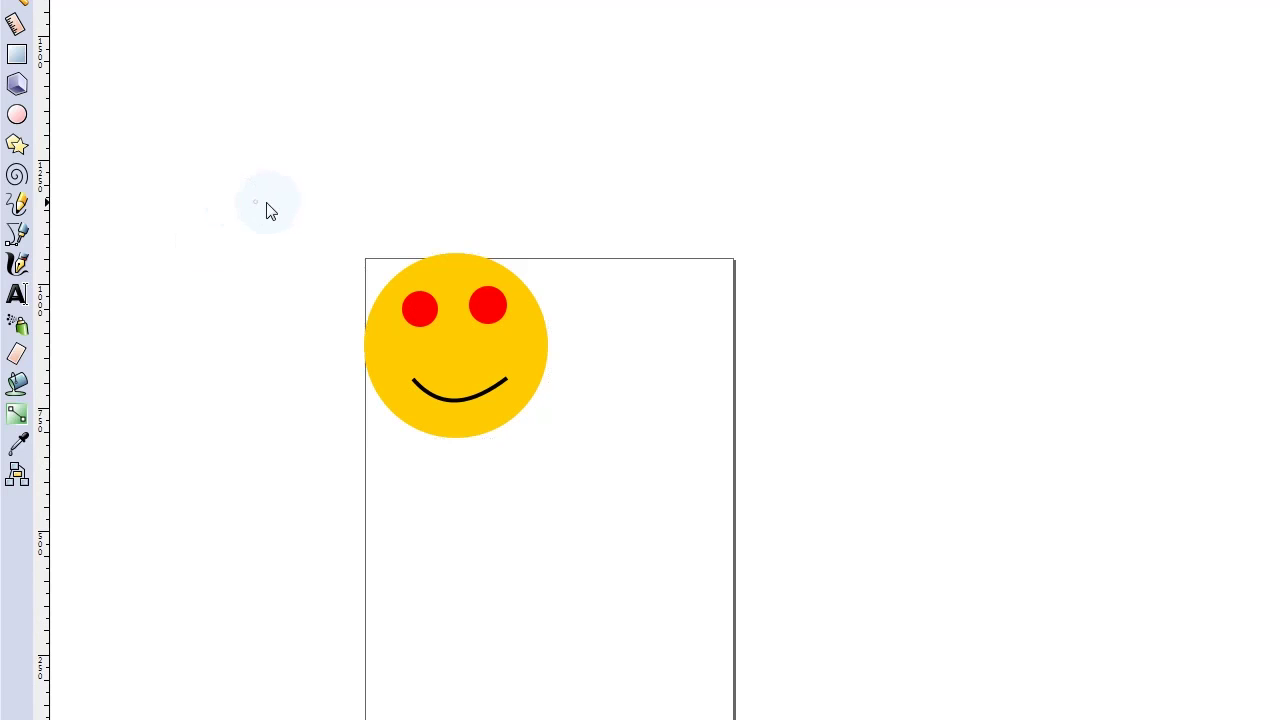
left_click_drag(615, 500, 608, 497)
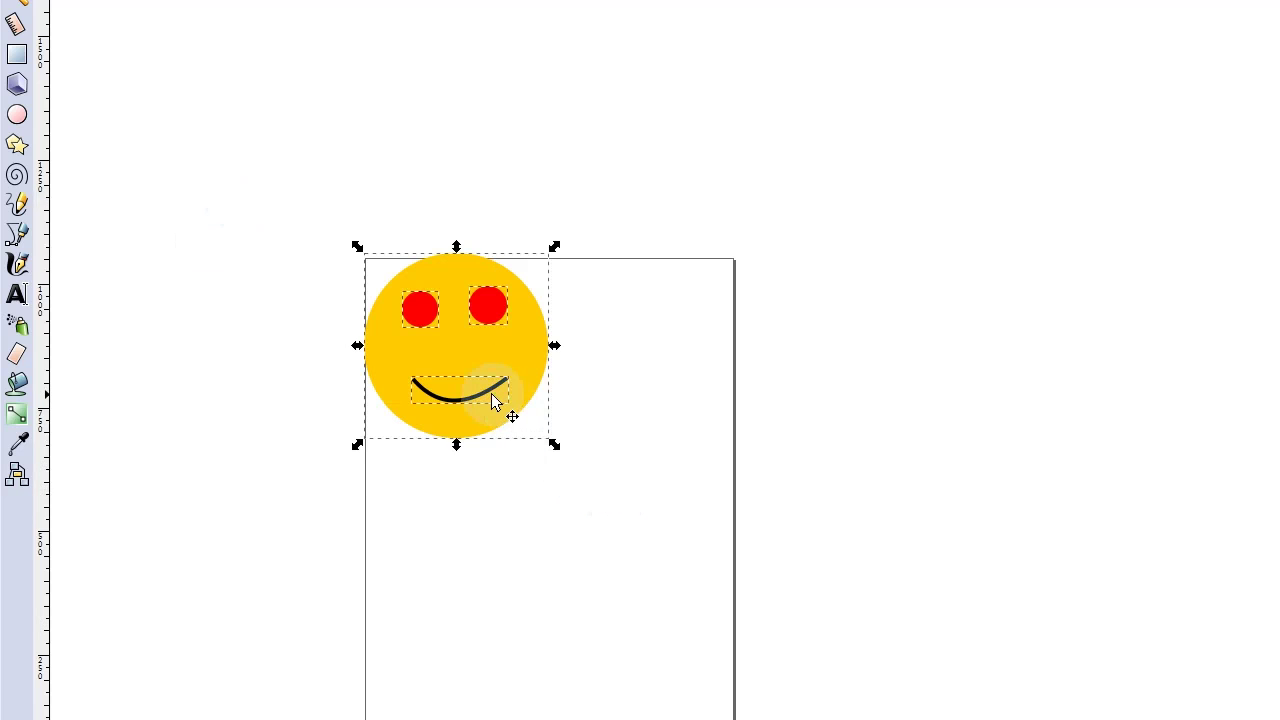
left_click_drag(441, 357, 555, 443)
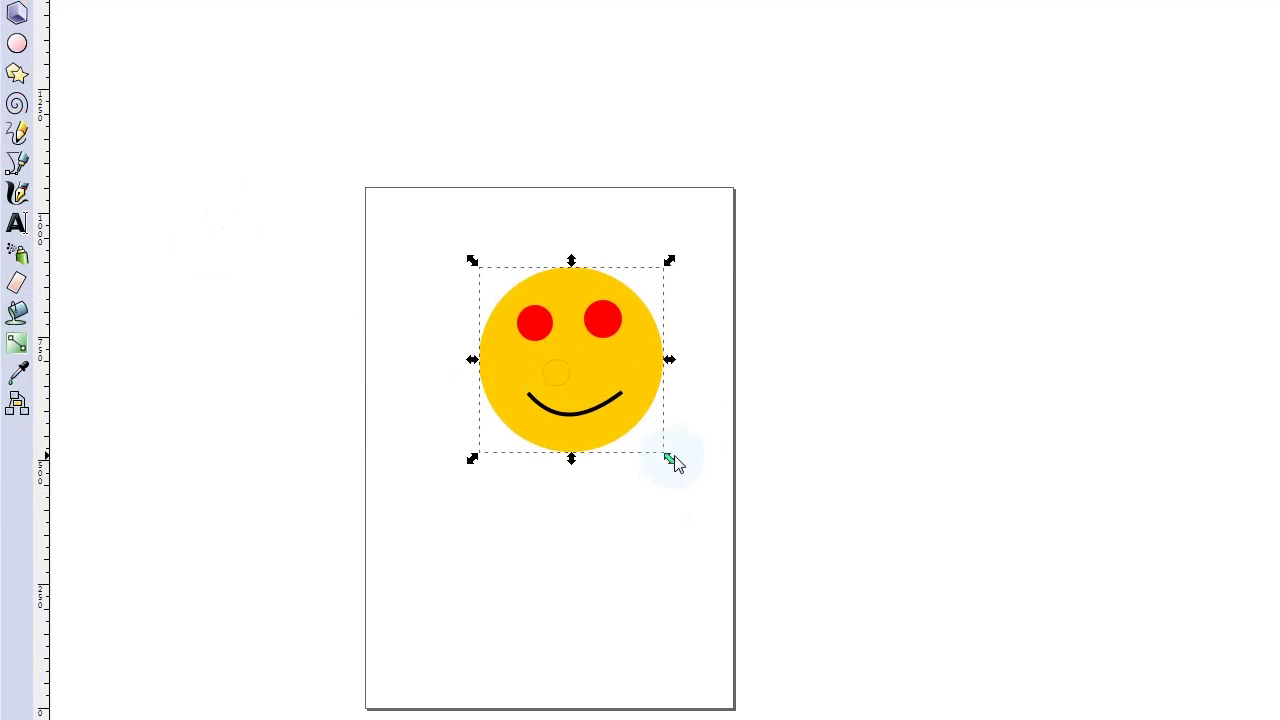
left_click_drag(669, 459, 631, 421)
left_click(647, 513)
Step: Set up the Spray tool for the smiley with amount 30, rotation 61 and scale 23
left_click(565, 377)
left_click(17, 253)
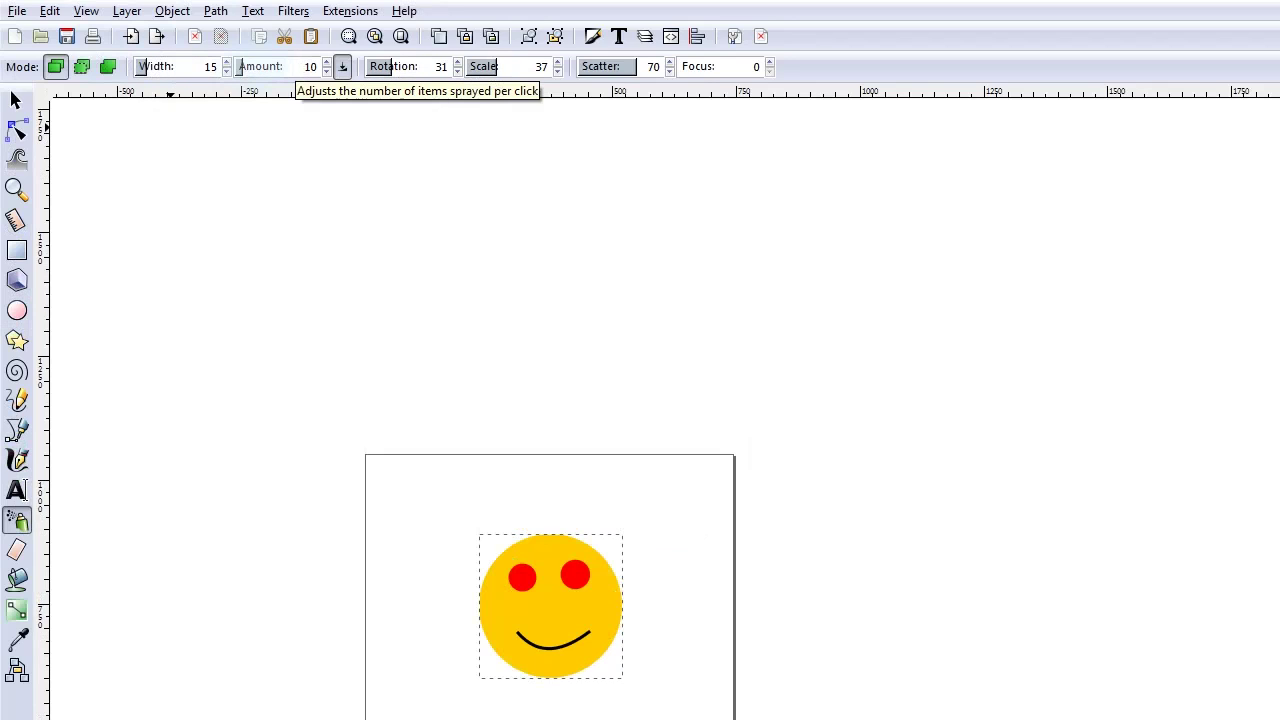
left_click_drag(242, 66, 262, 66)
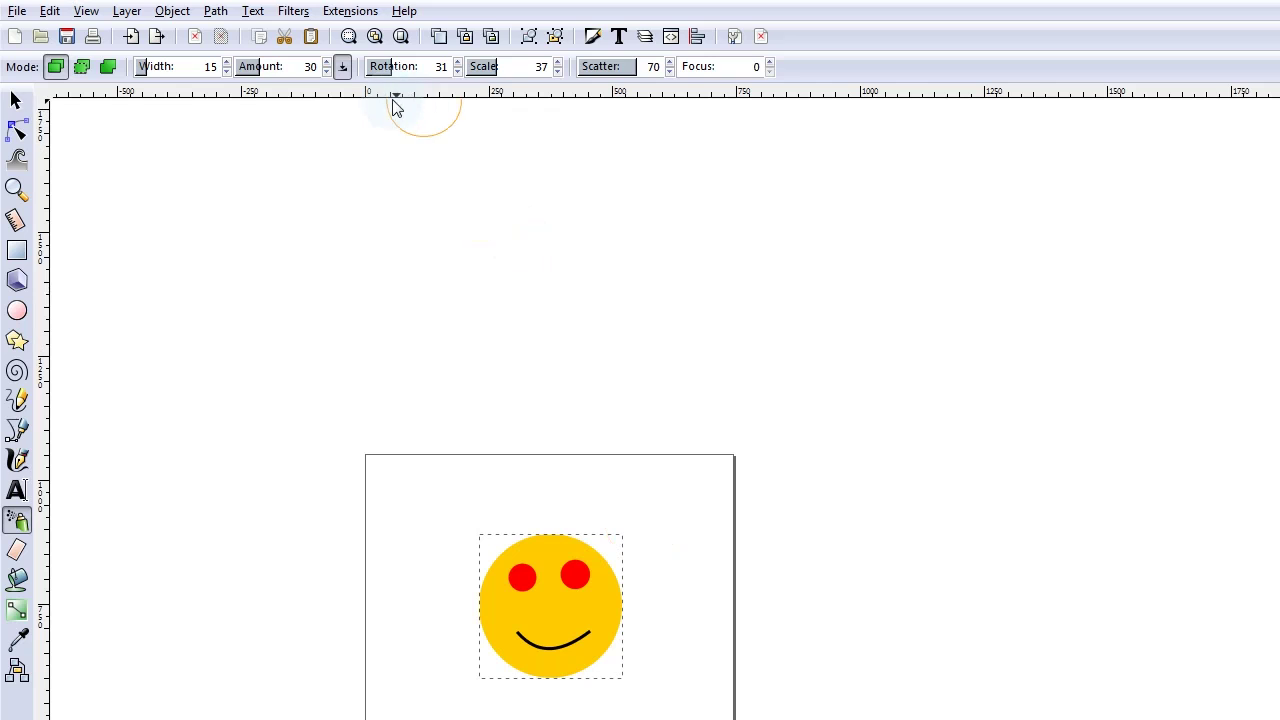
left_click(402, 66)
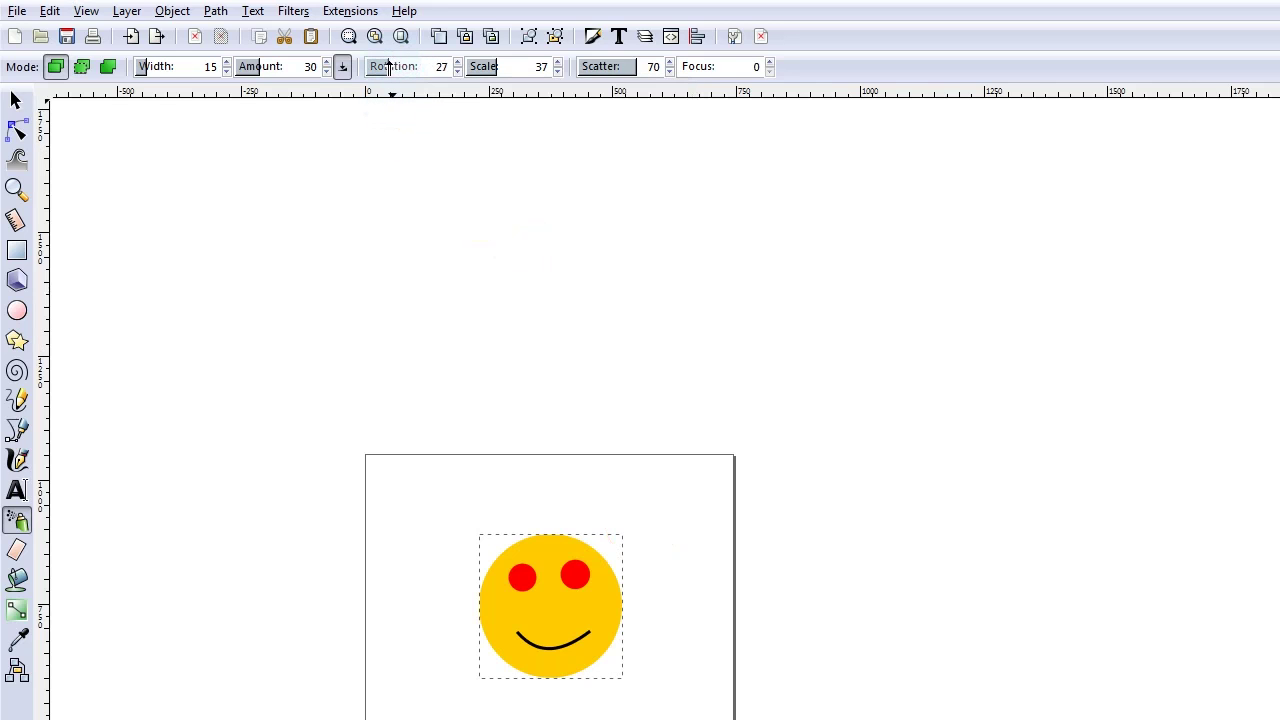
left_click_drag(389, 64, 386, 63)
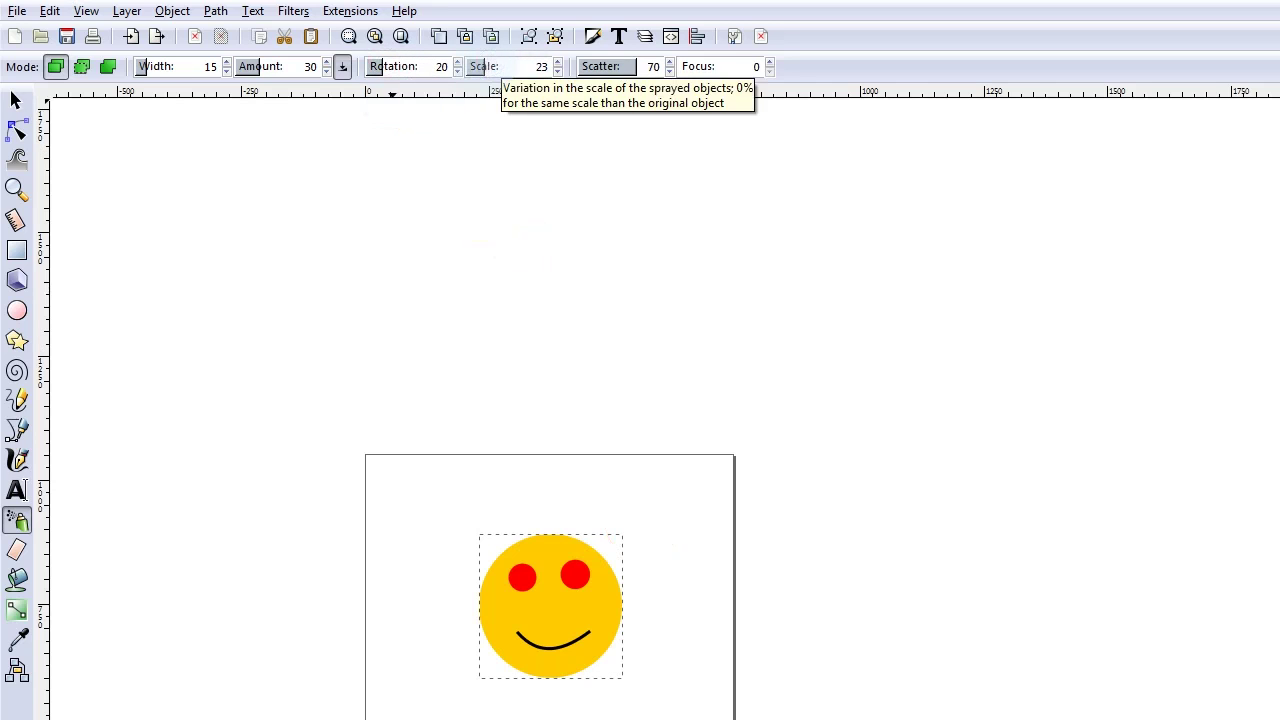
left_click(419, 66)
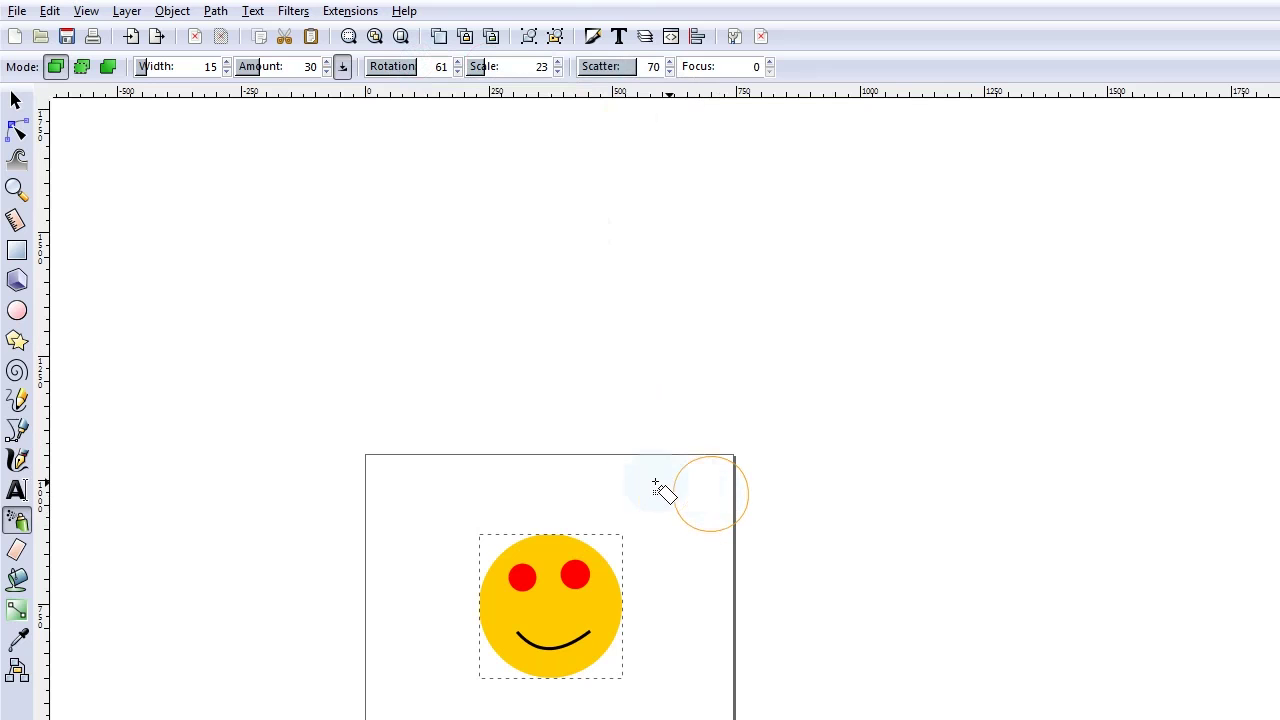
Step: Spray copies of the smiley in a winding band across the page and the empty canvas beside it
mouse_move(617, 449)
left_mouse_down()
mouse_move(672, 428)
mouse_move(1029, 466)
mouse_move(1189, 719)
mouse_move(857, 719)
mouse_move(733, 617)
left_mouse_up()
mouse_move(445, 260)
left_mouse_down()
mouse_move(891, 380)
mouse_move(546, 260)
mouse_move(957, 289)
left_mouse_up()
left_click(14, 100)
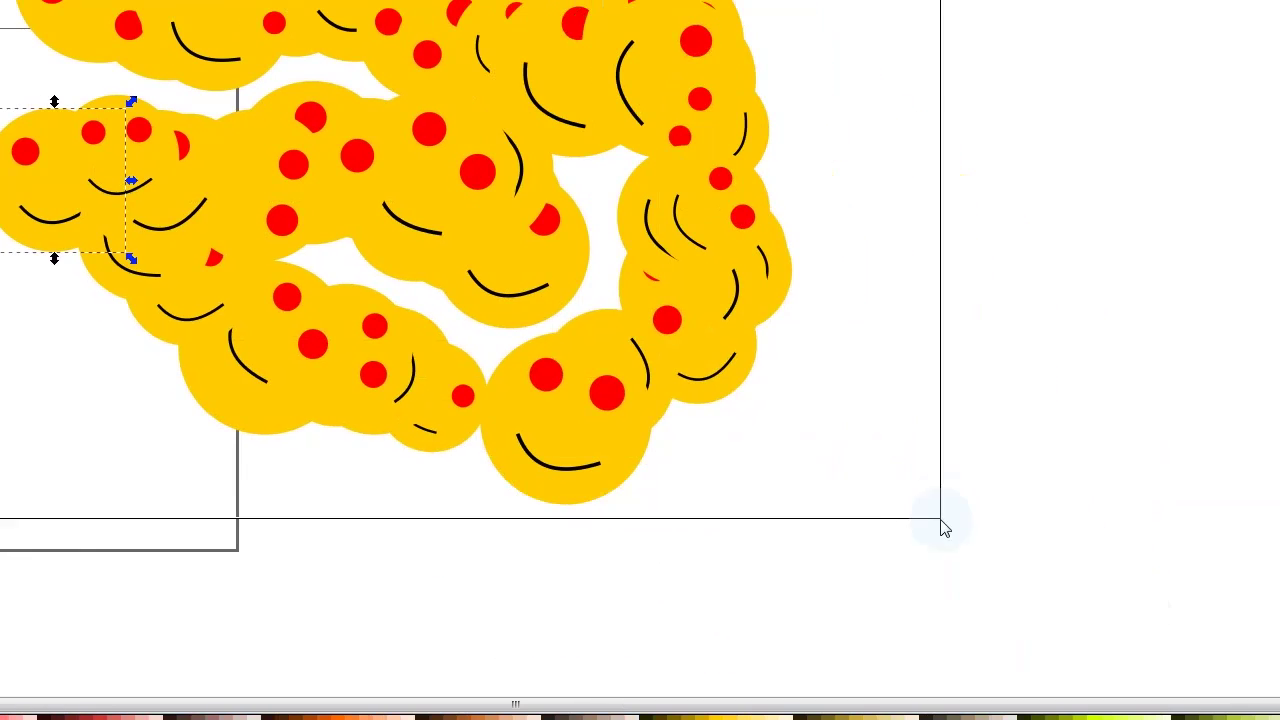
Step: Select all the sprayed smiley copies on the canvas
key("ctrl+a")
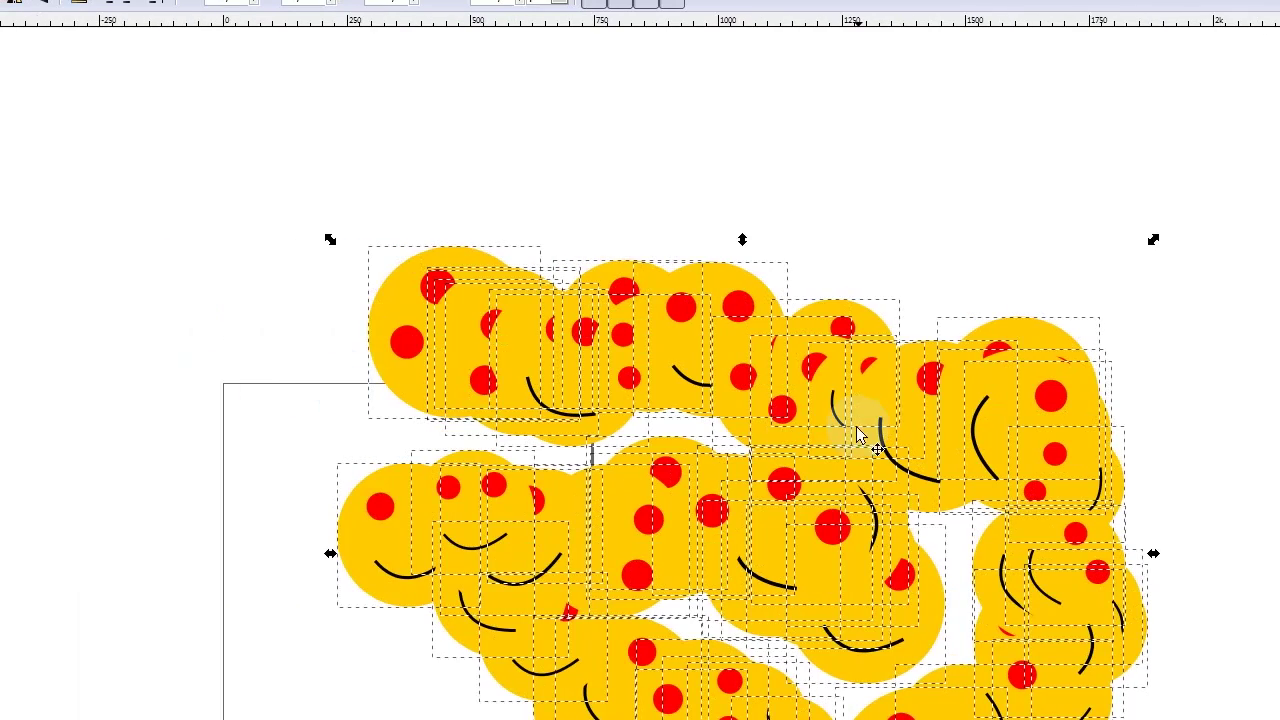
scroll(618, 434, "down", 2)
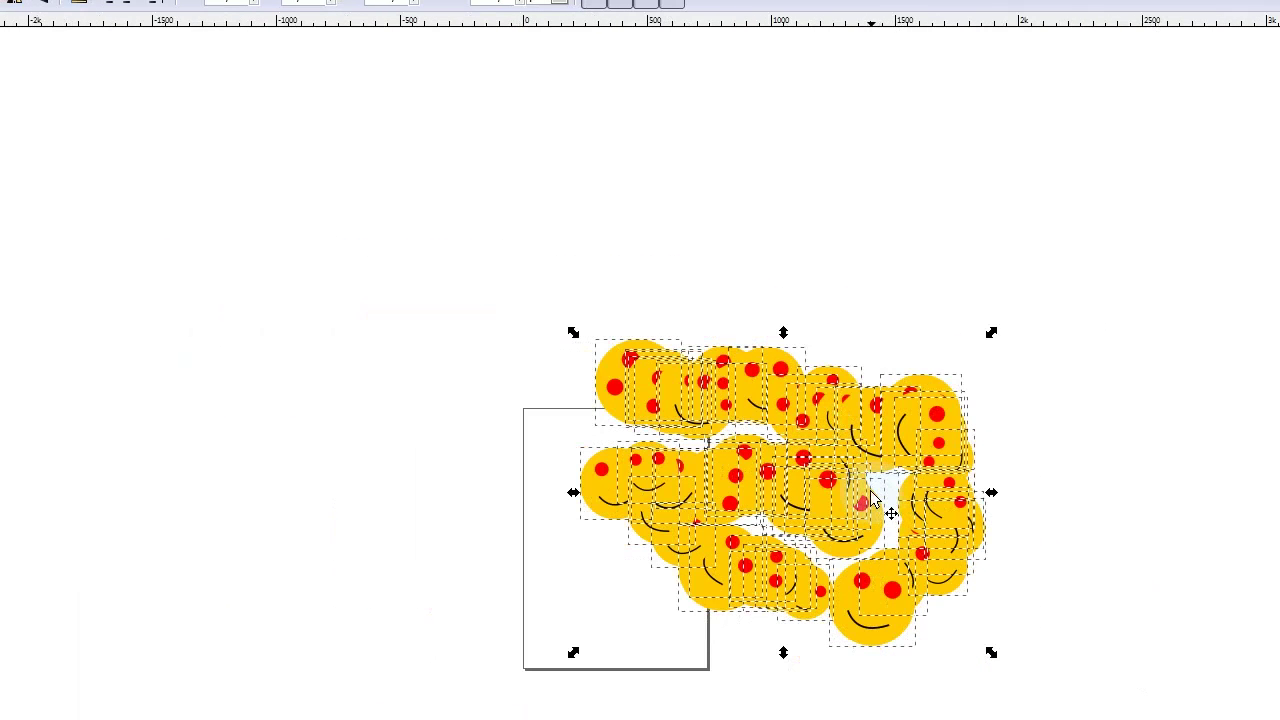
left_click(910, 719)
key("Tab")
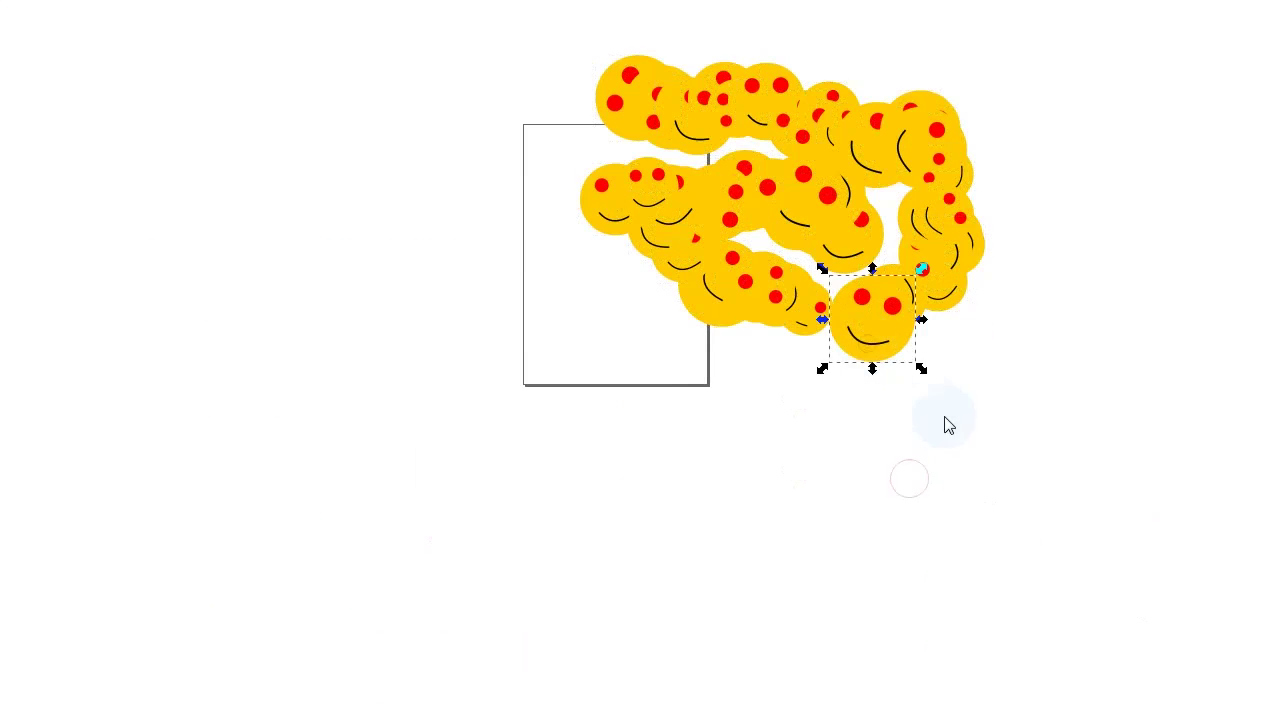
left_click_drag(322, 213, 499, 294)
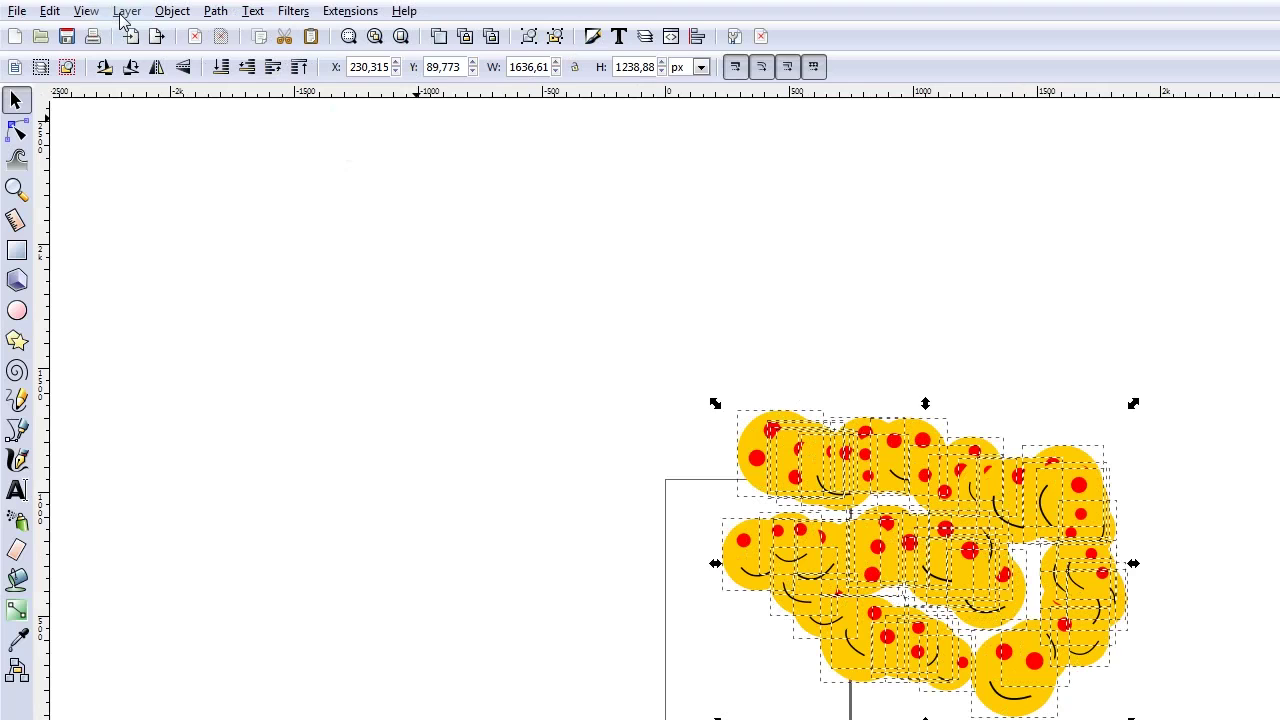
Step: Open the Arrange settings for the selected smileys
left_click(125, 12)
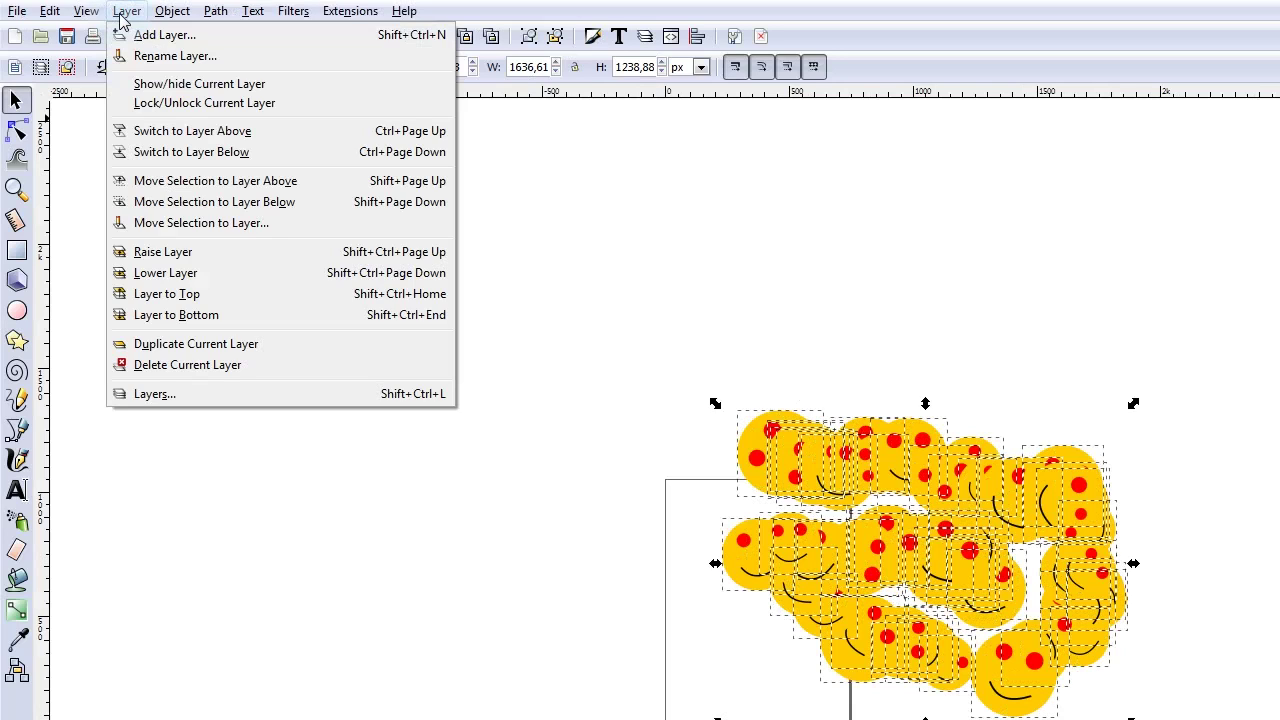
mouse_move(80, 10)
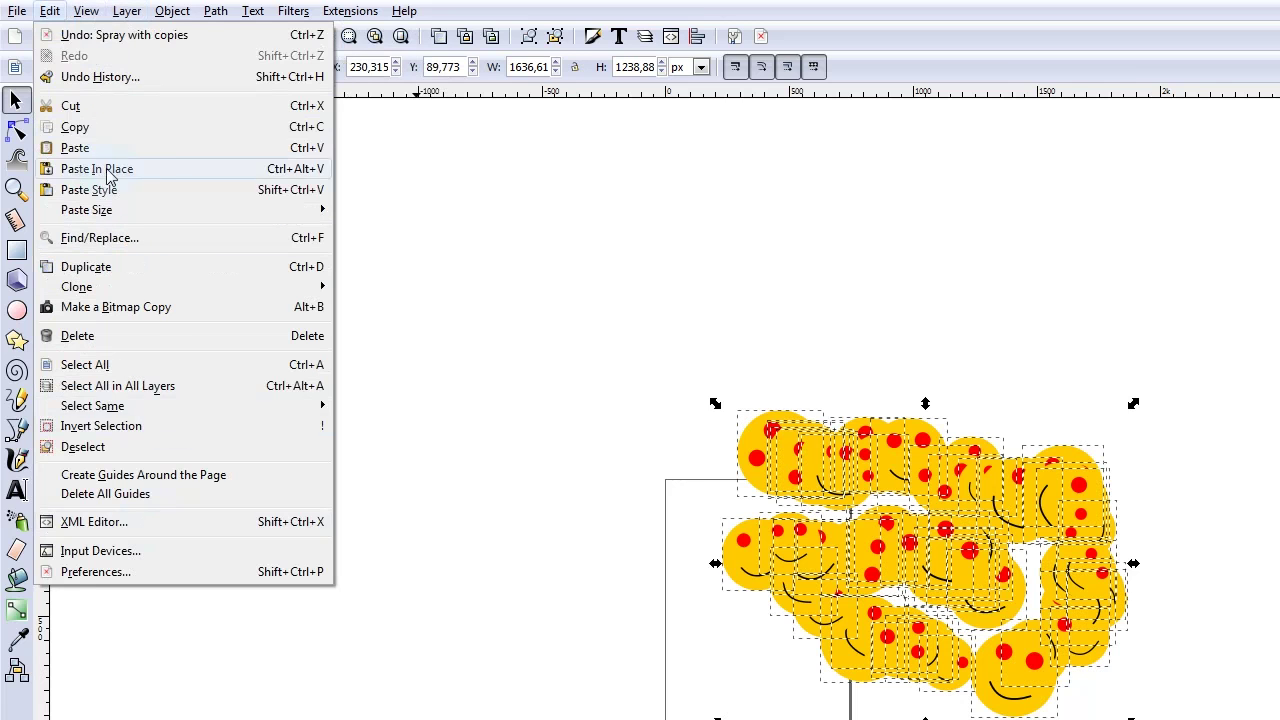
mouse_move(160, 12)
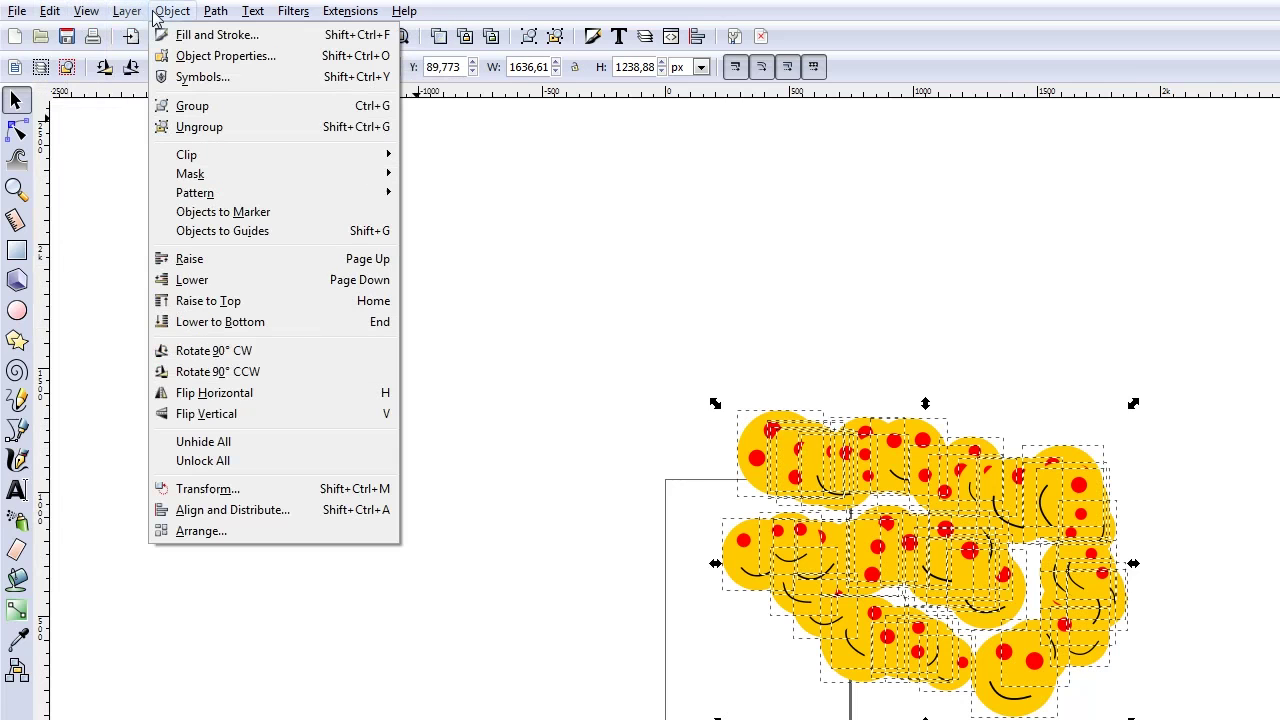
left_click(257, 530)
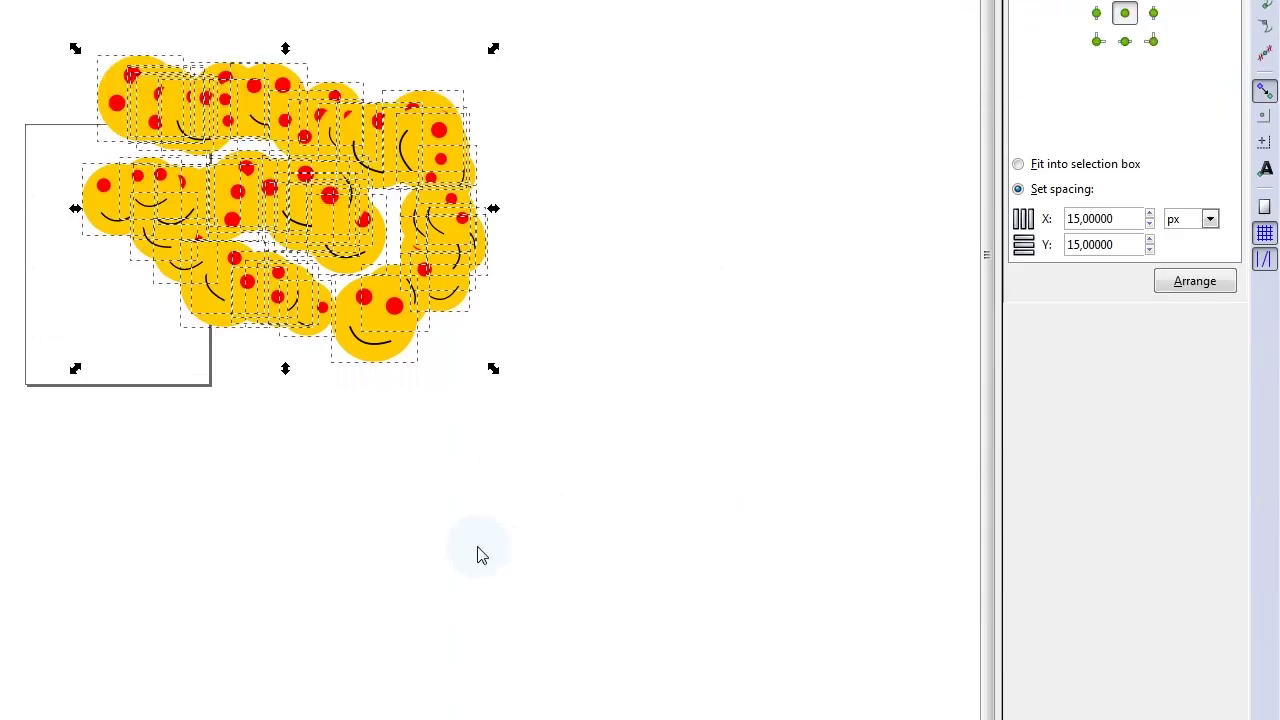
Step: Reselect the whole set of sprayed smileys for the rectangular grid arrangement
scroll(366, 341, "left", 10)
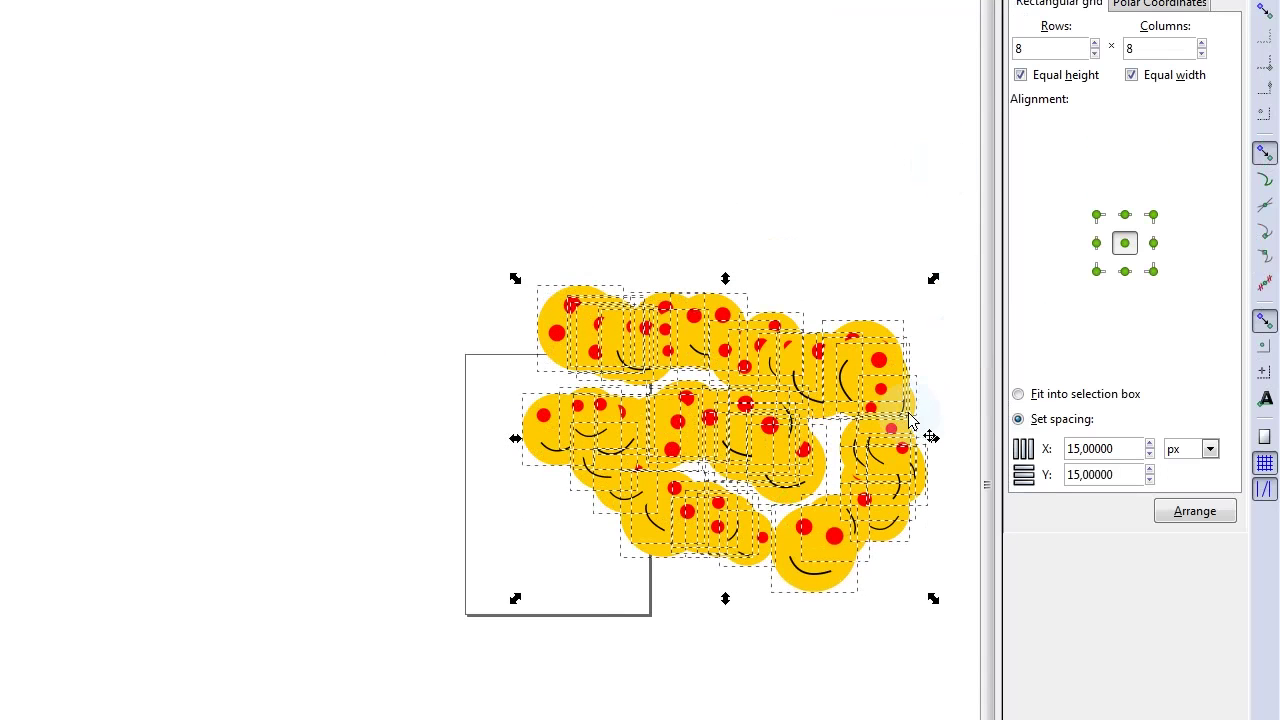
scroll(965, 130, "down", 8)
scroll(968, 131, "up", 1)
scroll(897, 412, "up", 1)
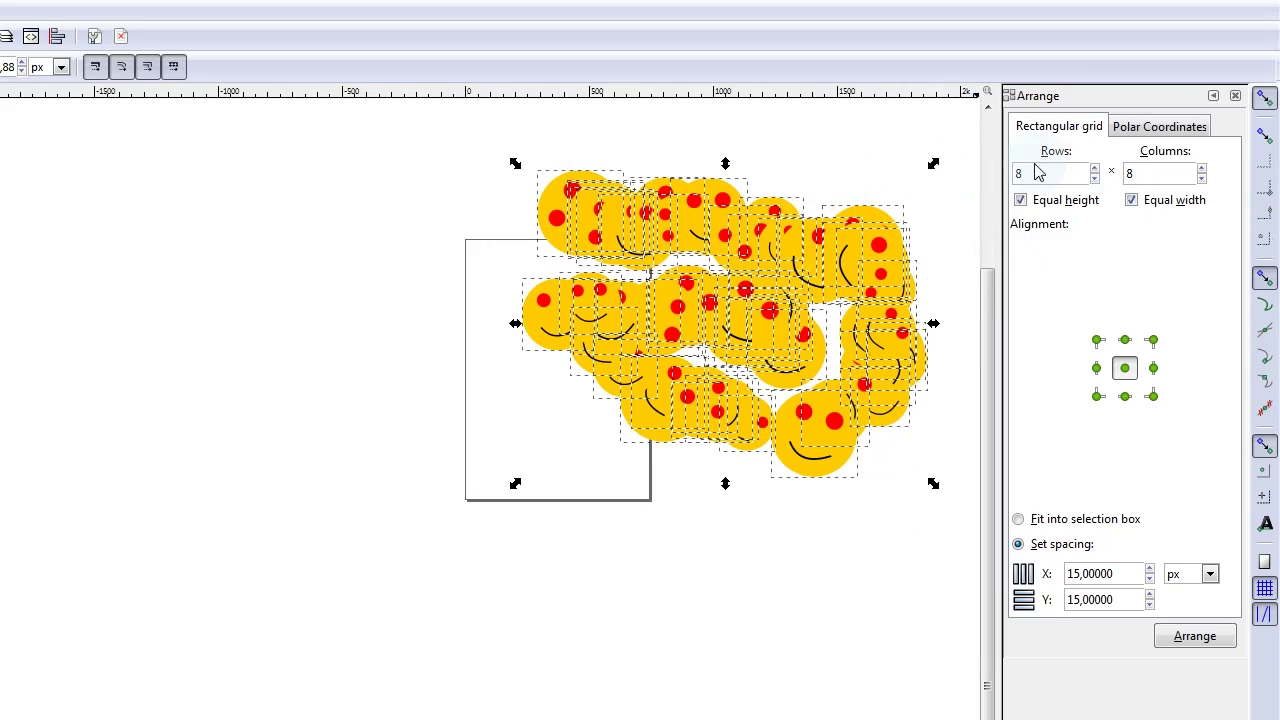
left_click_drag(451, 134, 965, 574)
left_click_drag(965, 503, 965, 503)
left_click(447, 114)
left_click_drag(440, 64, 672, 261)
left_click_drag(672, 332, 735, 545)
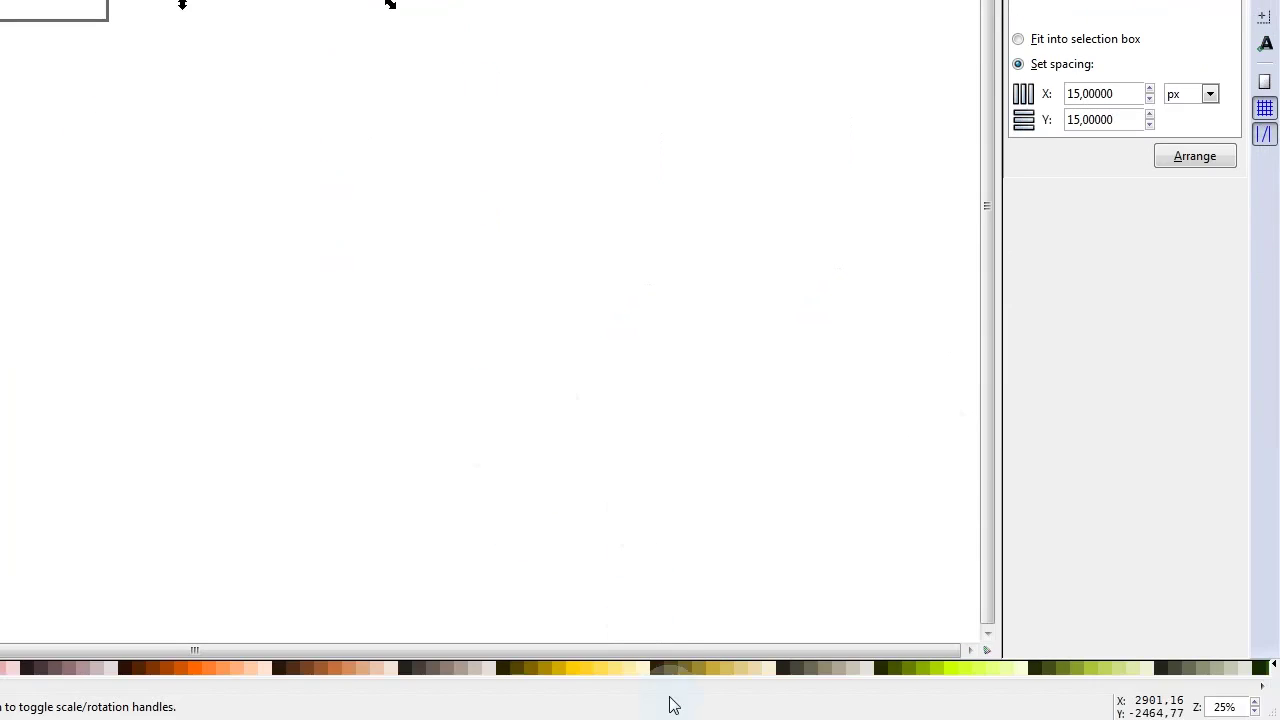
Step: Arrange the selected smileys in a rectangular grid of 7 rows and 8 columns with 15 px spacing
scroll(617, 206, "left", 6)
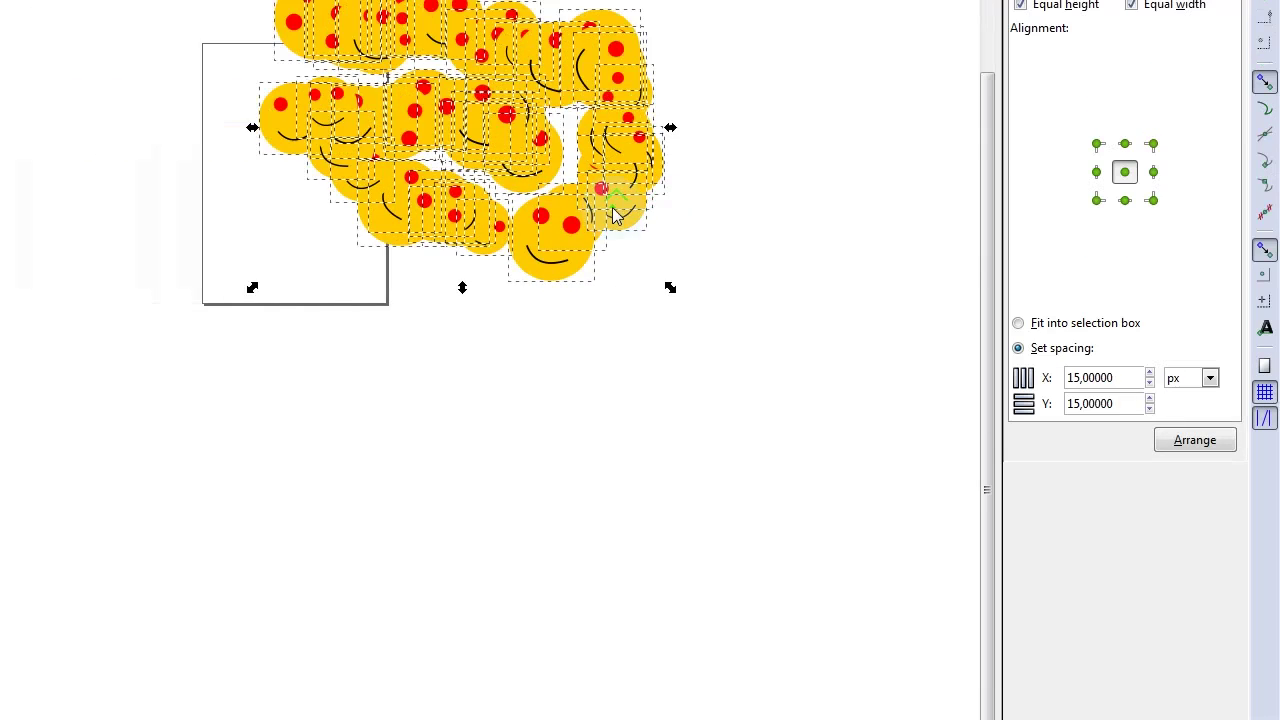
scroll(617, 214, "left", 8)
scroll(798, 212, "right", 3)
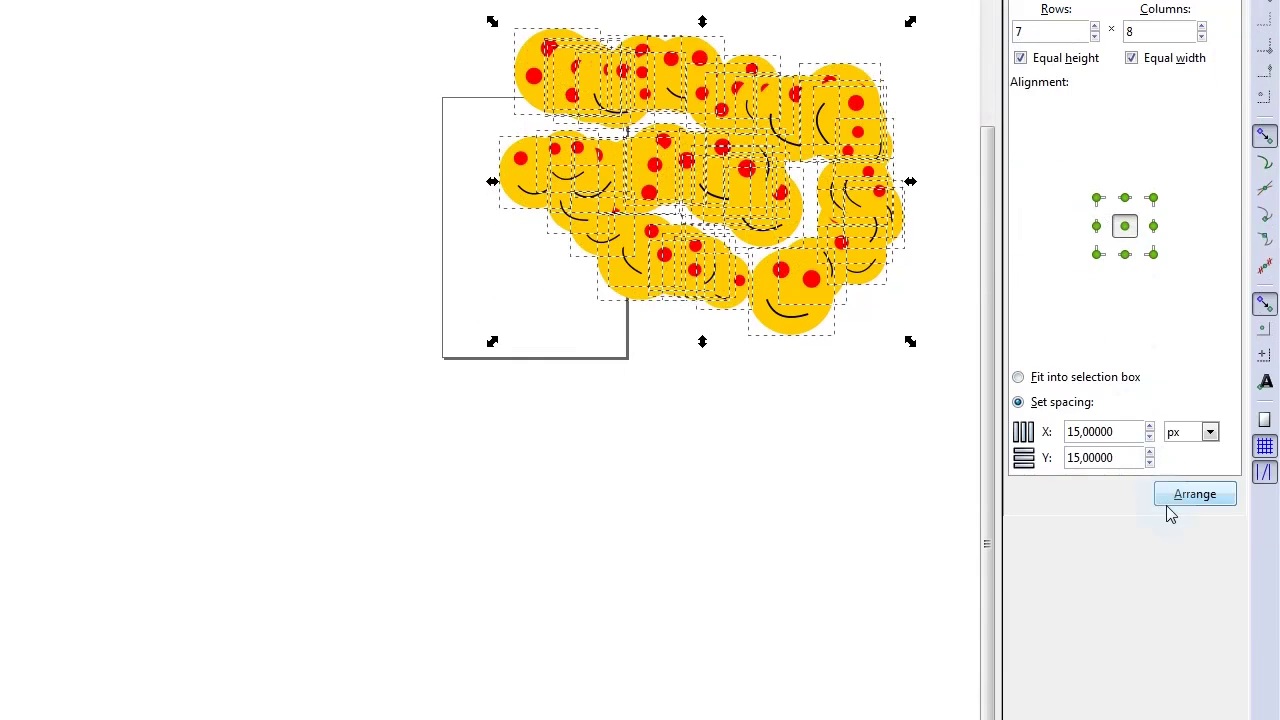
left_click(1170, 500)
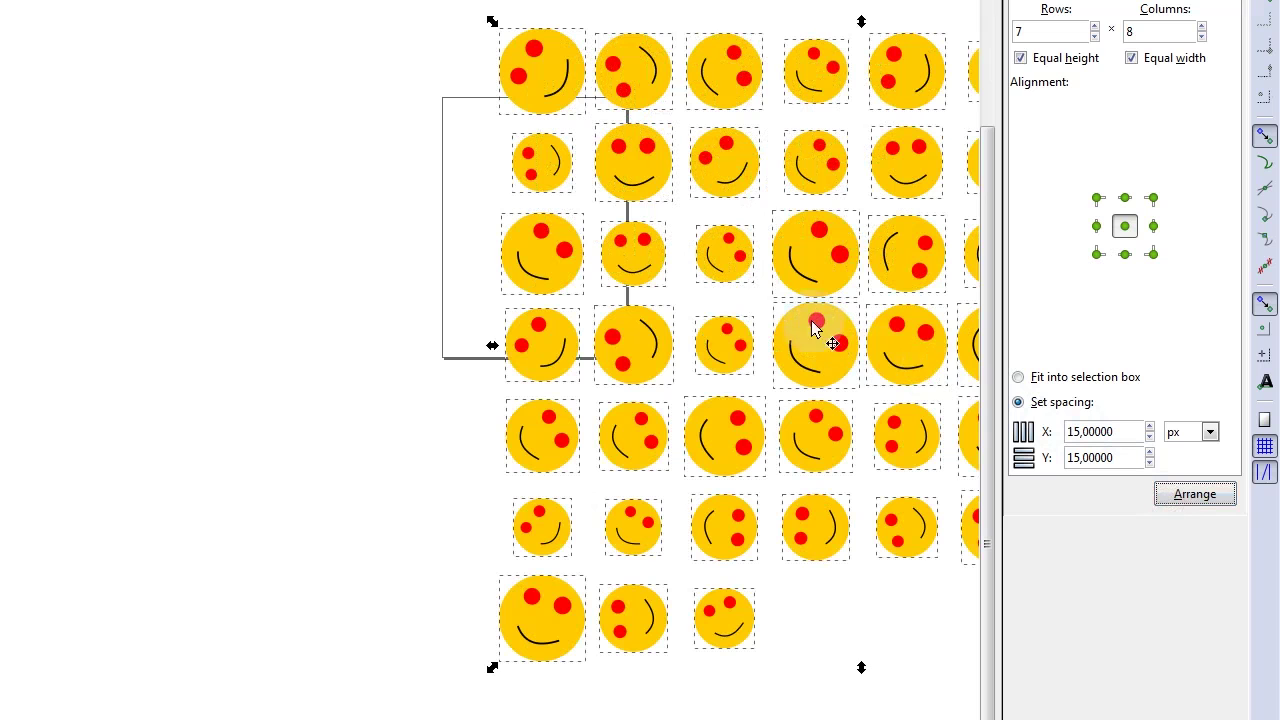
scroll(731, 285, "right", 8)
scroll(650, 266, "right", 2)
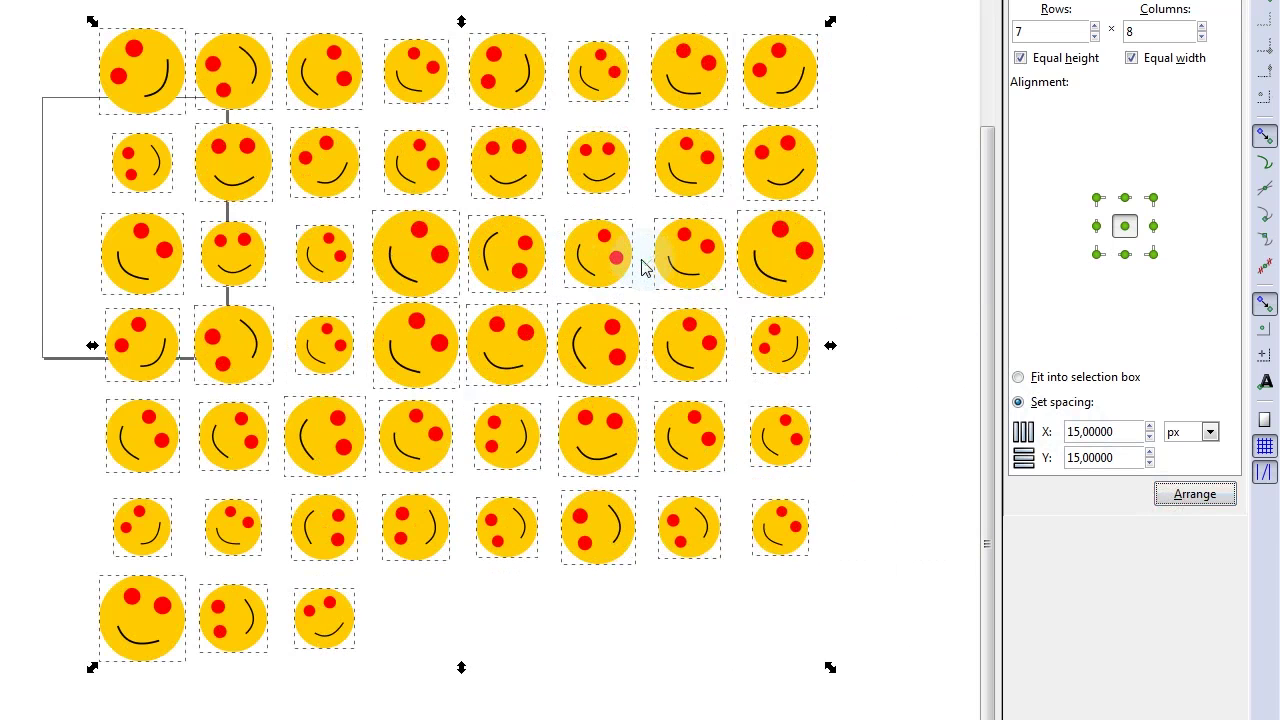
left_click(338, 548)
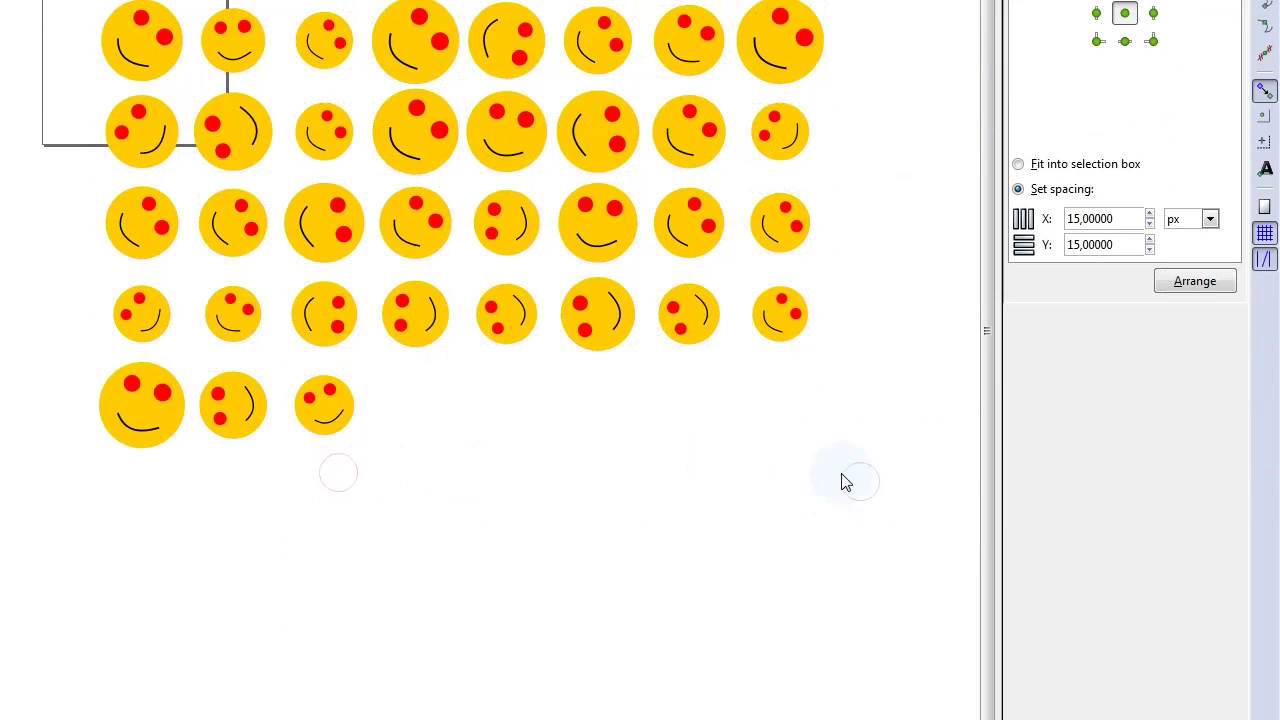
Step: Reselect all the smileys and rearrange them in 5 rows and 11 columns with 25 px horizontal and vertical spacing
left_click_drag(385, 178, 369, 153)
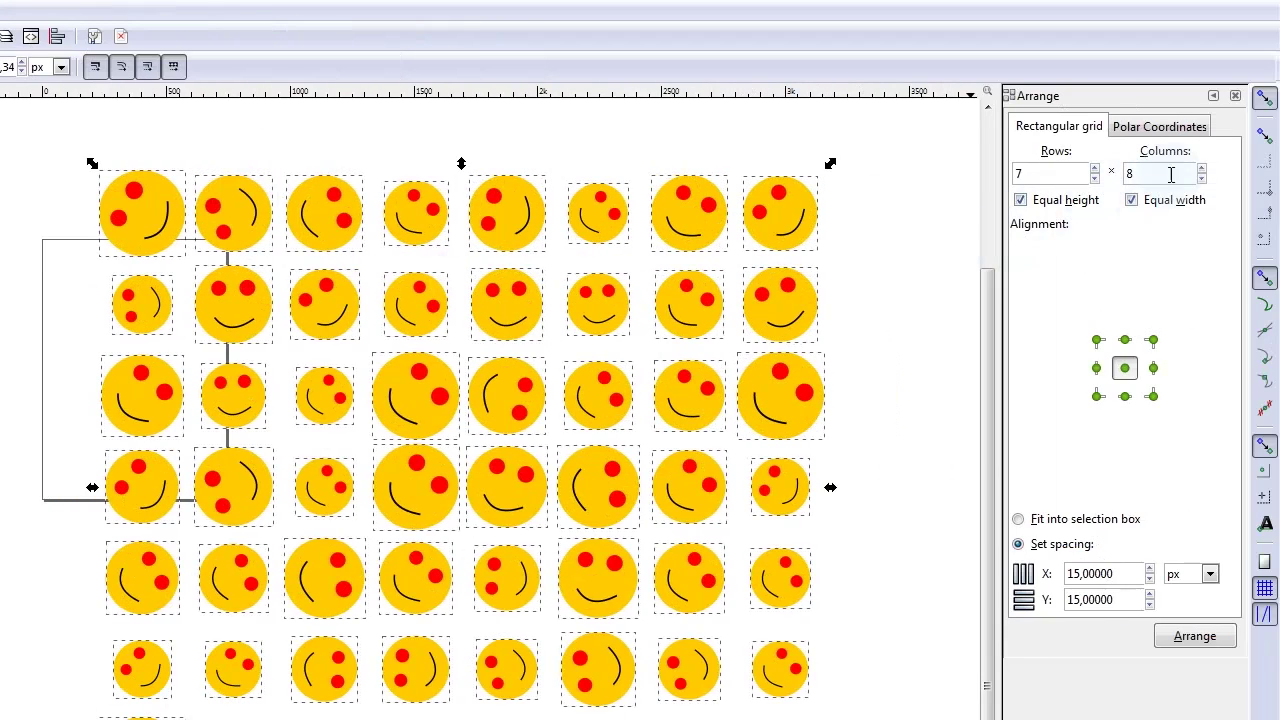
left_click(1201, 169)
left_click(1201, 169)
left_click(1201, 169)
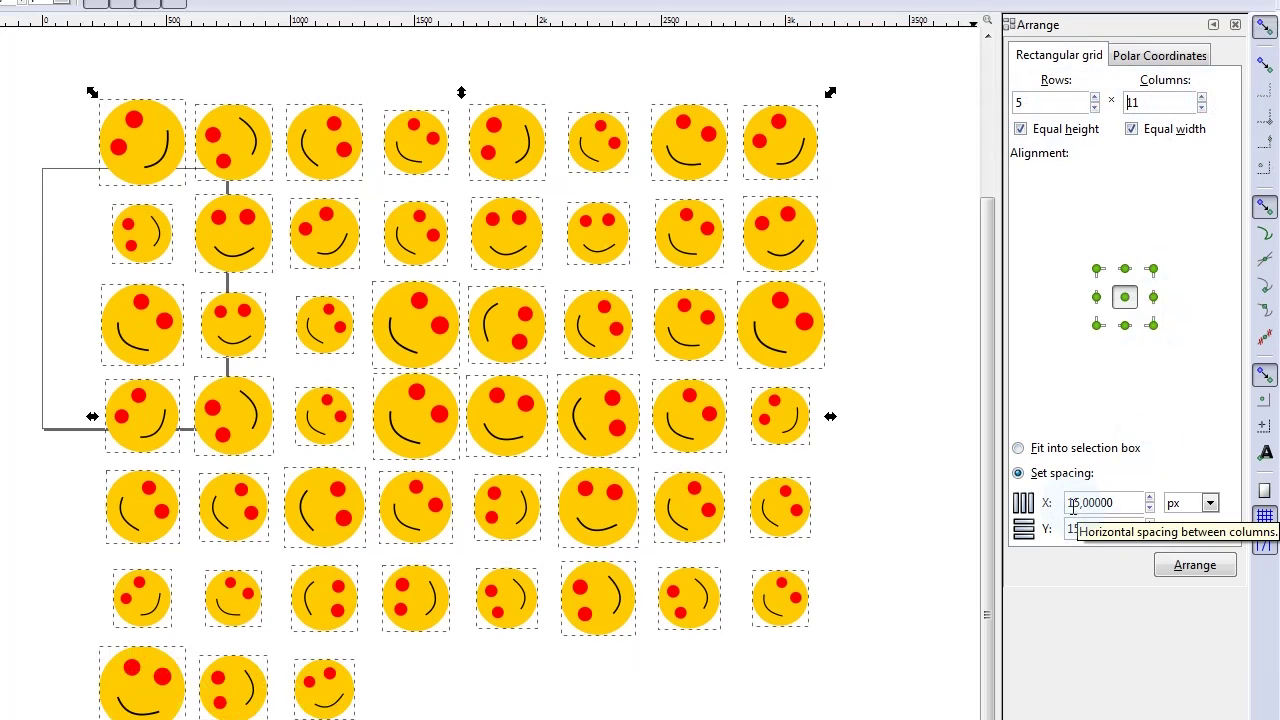
left_click(1071, 507)
left_click(1068, 529)
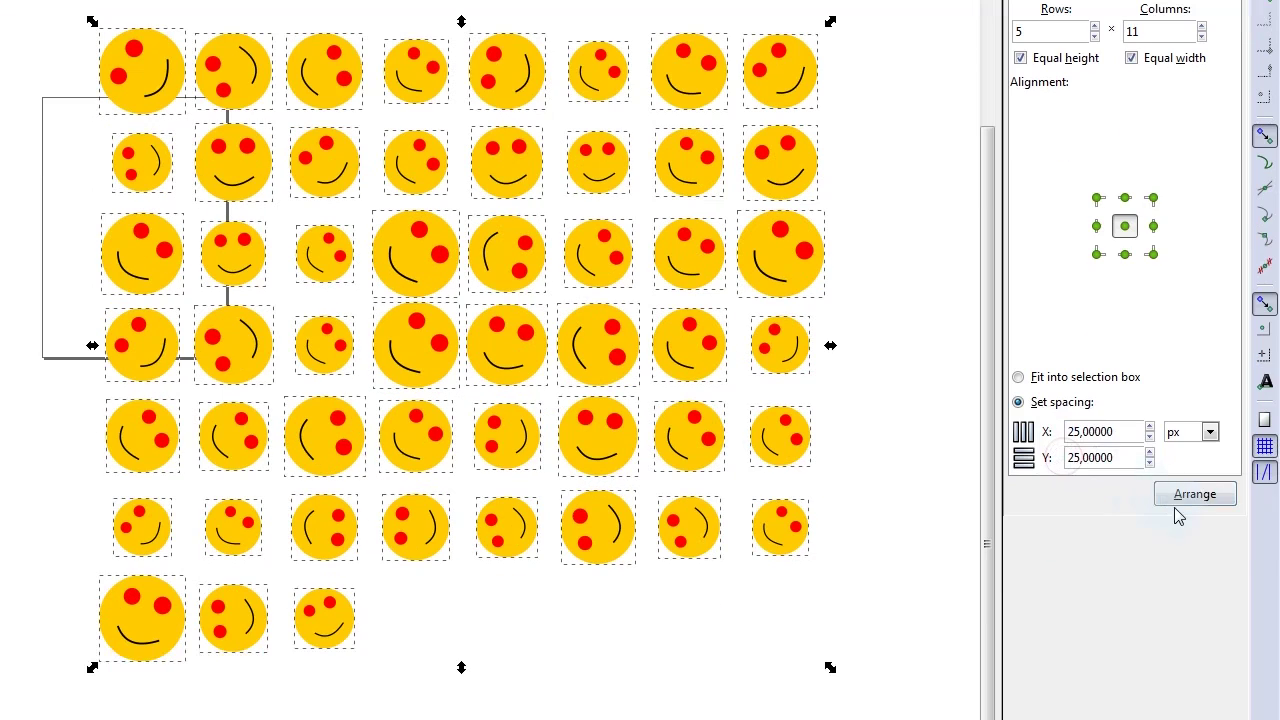
left_click(1176, 572)
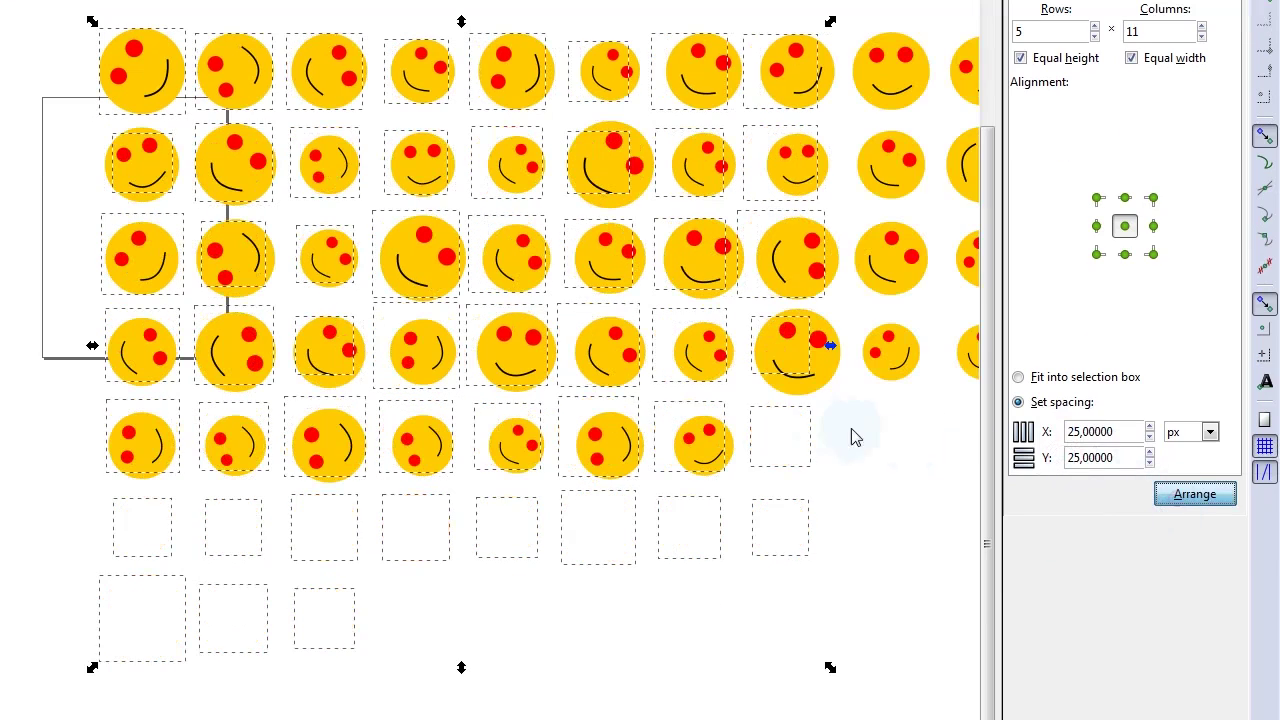
scroll(790, 280, "down", 1, "ctrl")
scroll(729, 257, "right", 4)
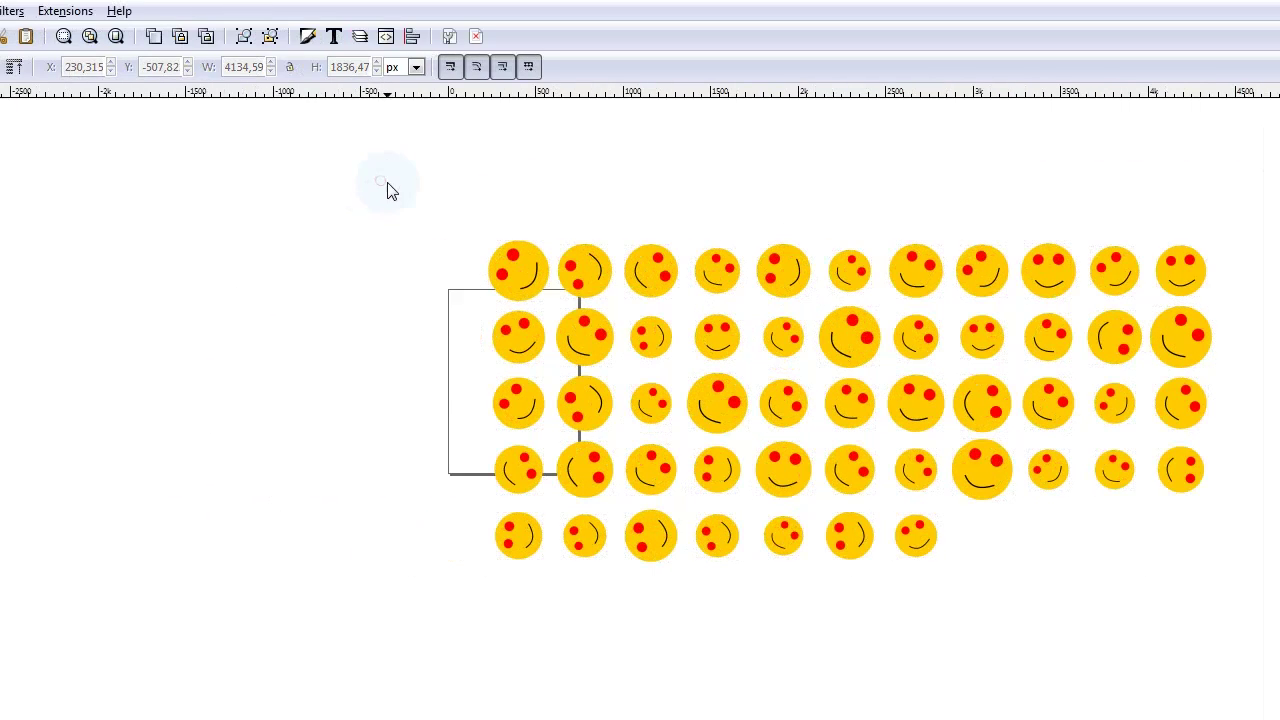
Step: Delete the smileys in the incomplete fifth row of the grid
left_click_drag(31, 116, 938, 449)
left_click_drag(938, 520, 940, 521)
left_click_drag(675, 561, 75, 508)
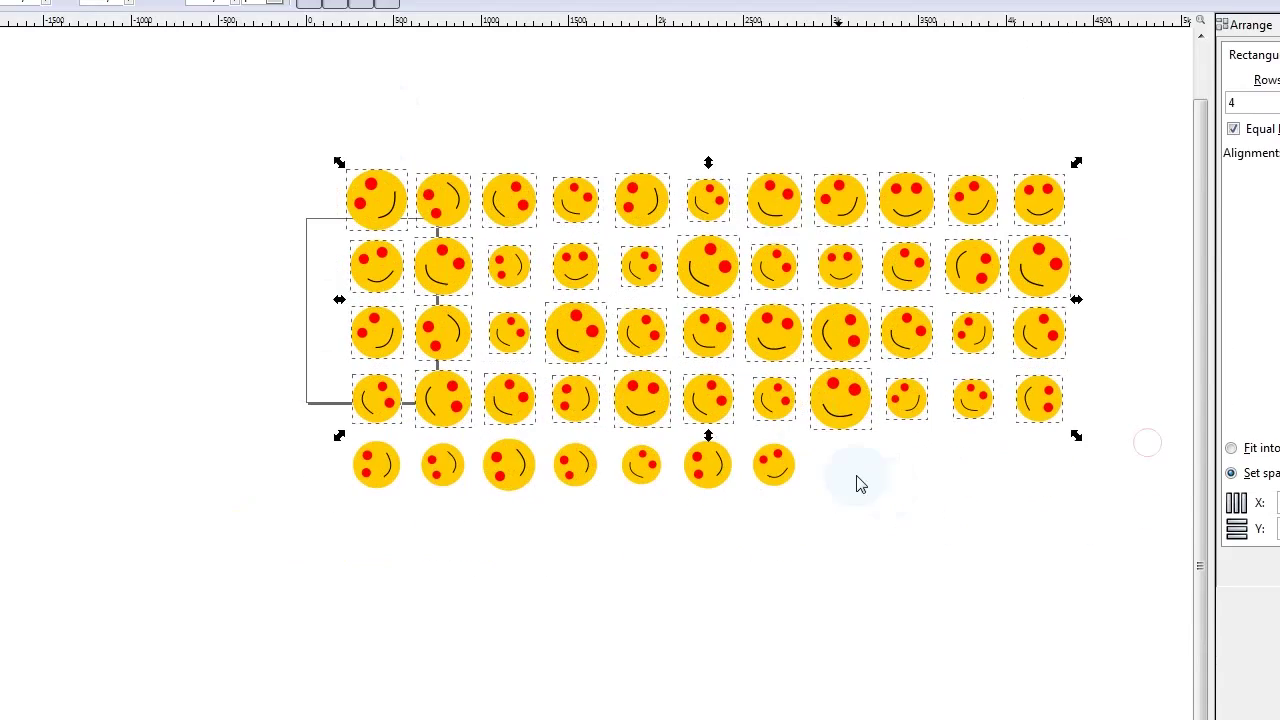
left_click_drag(363, 448, 363, 450)
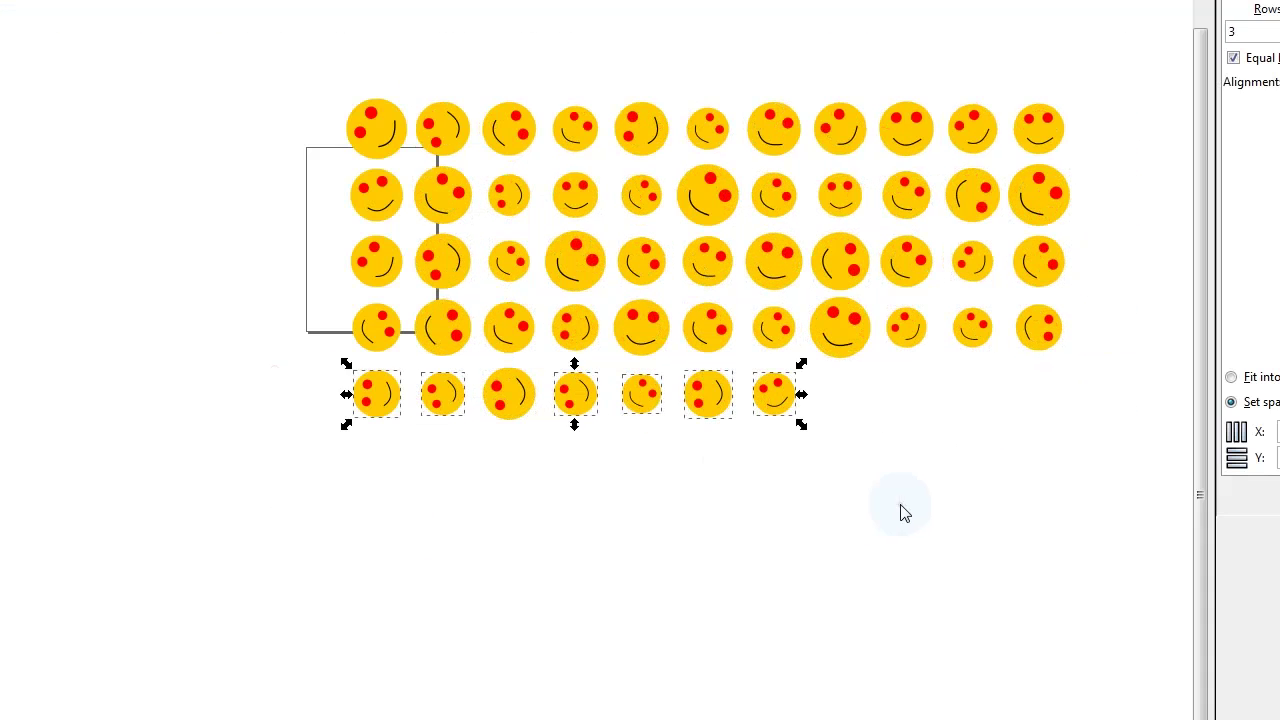
left_click_drag(838, 457, 219, 366)
key("Delete")
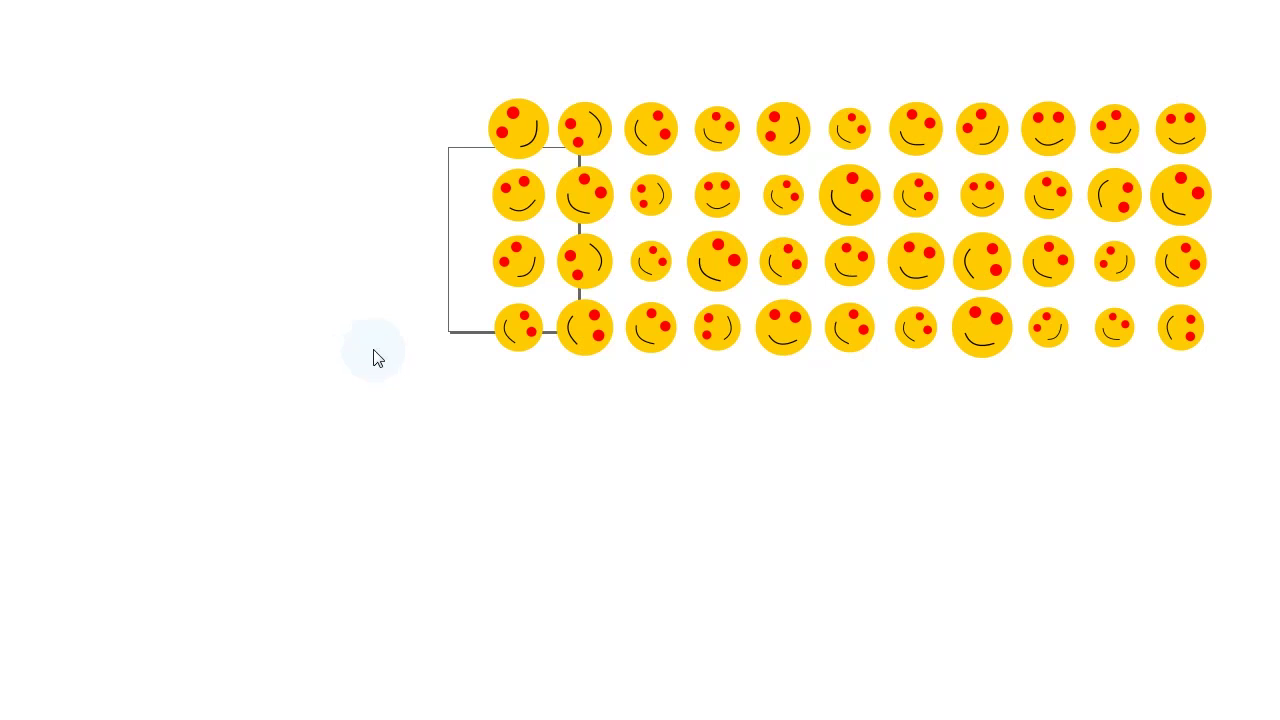
Step: Select the first smiley and then the whole grid of smileys, clearing the selection after each
left_click(513, 212)
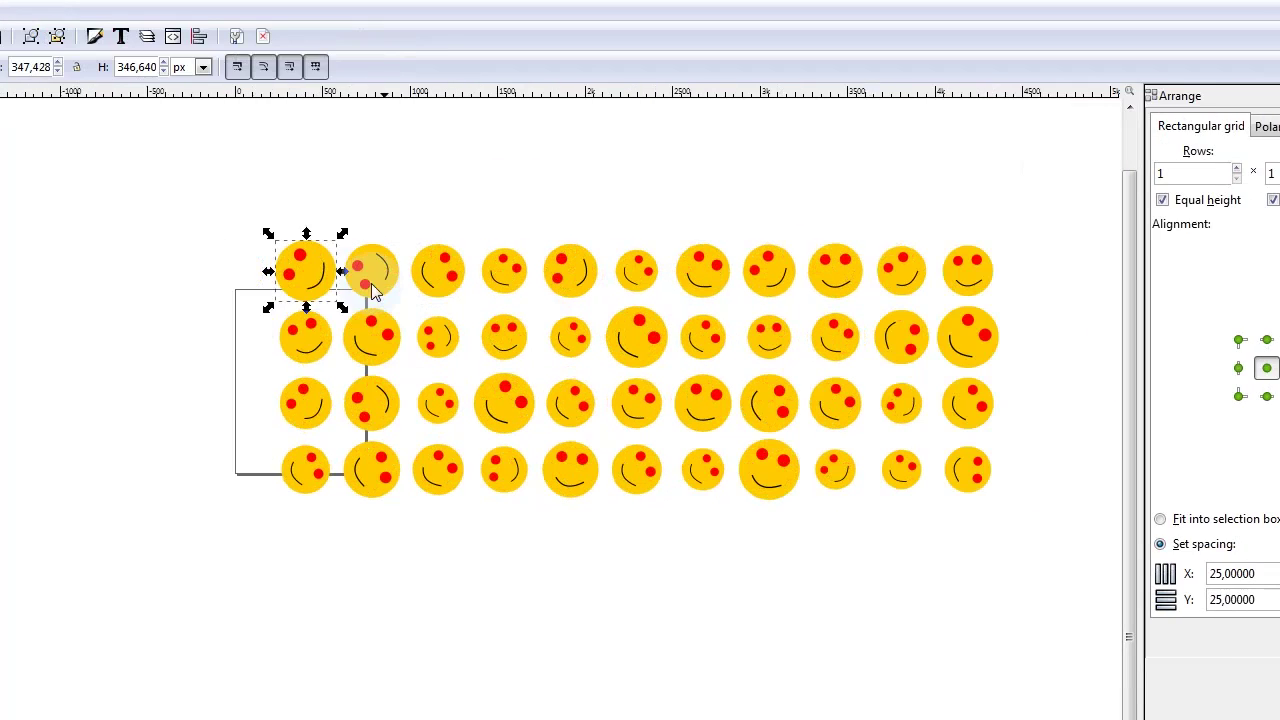
left_click(366, 284)
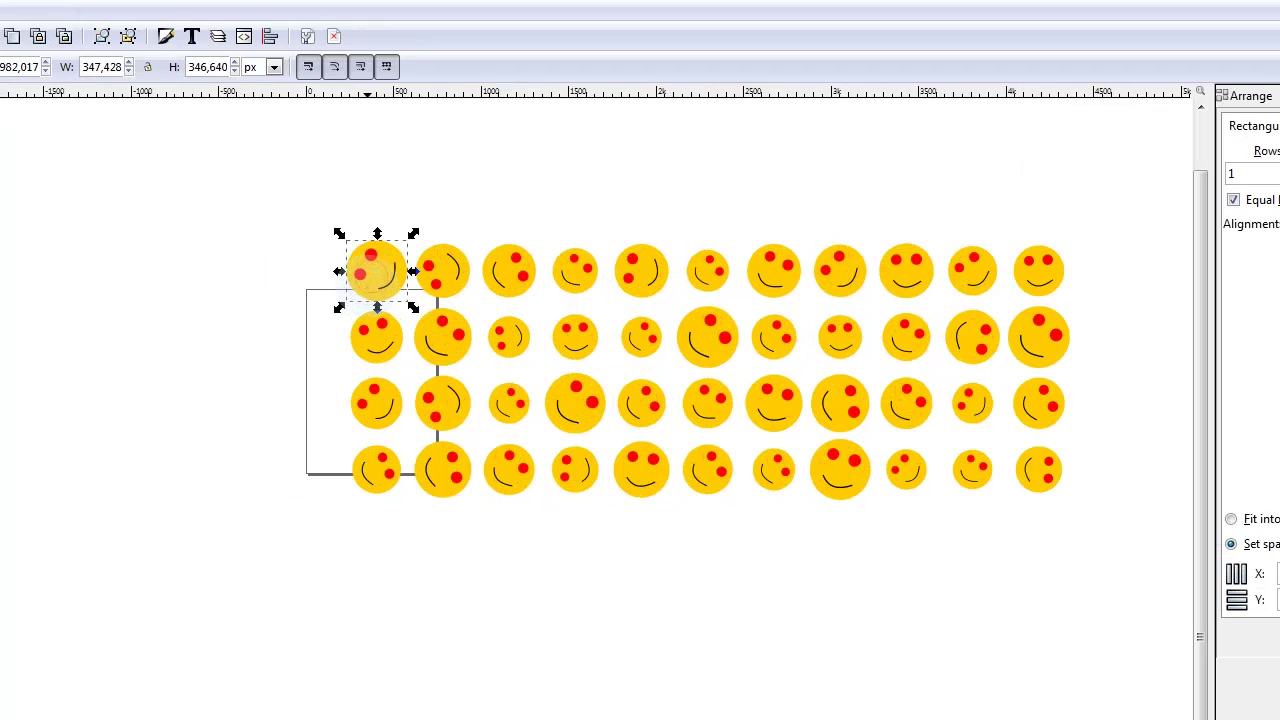
key("Escape")
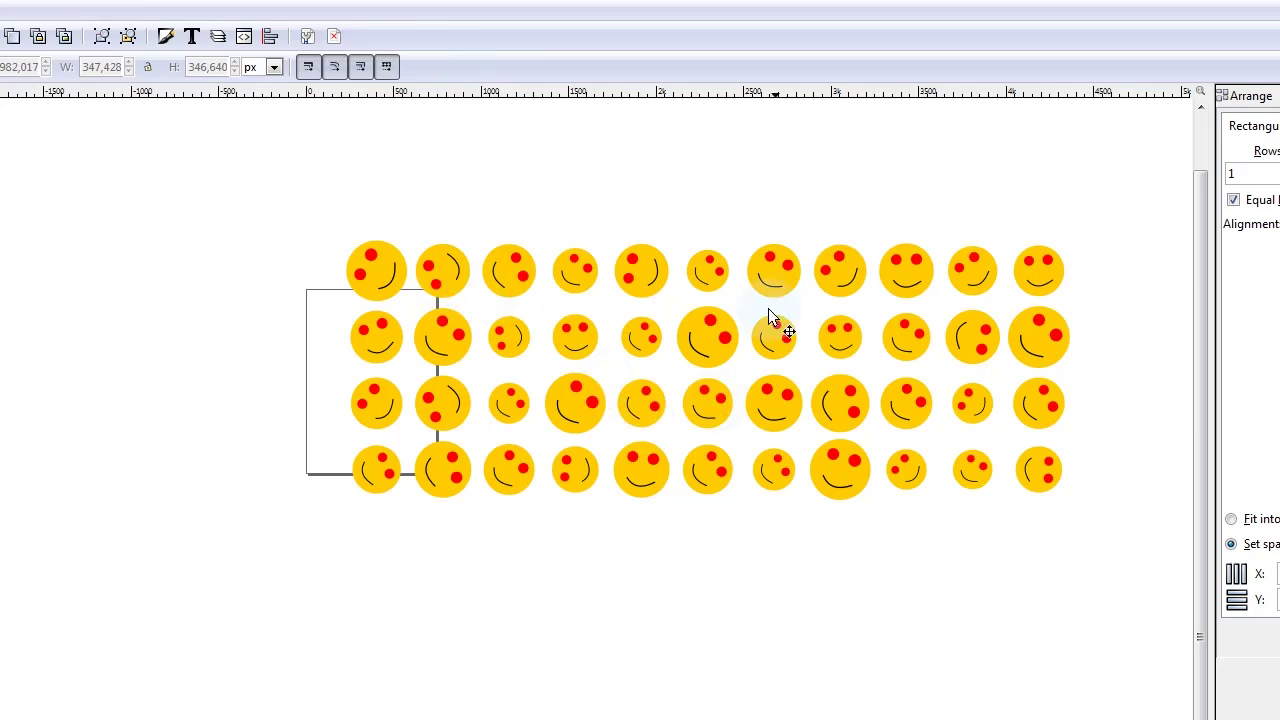
left_click_drag(193, 144, 1135, 600)
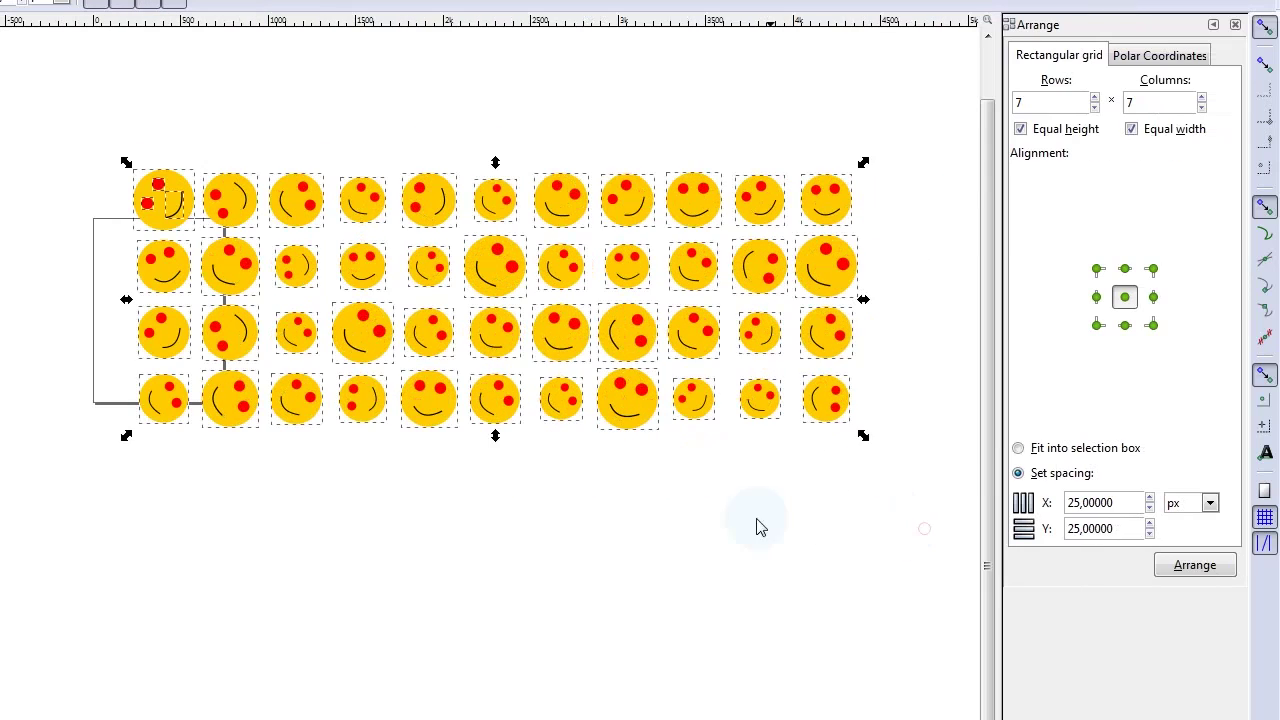
left_click(696, 507)
Step: Select only the right eye inside the large smiley in the last row, without selecting its whole group
left_click(637, 398)
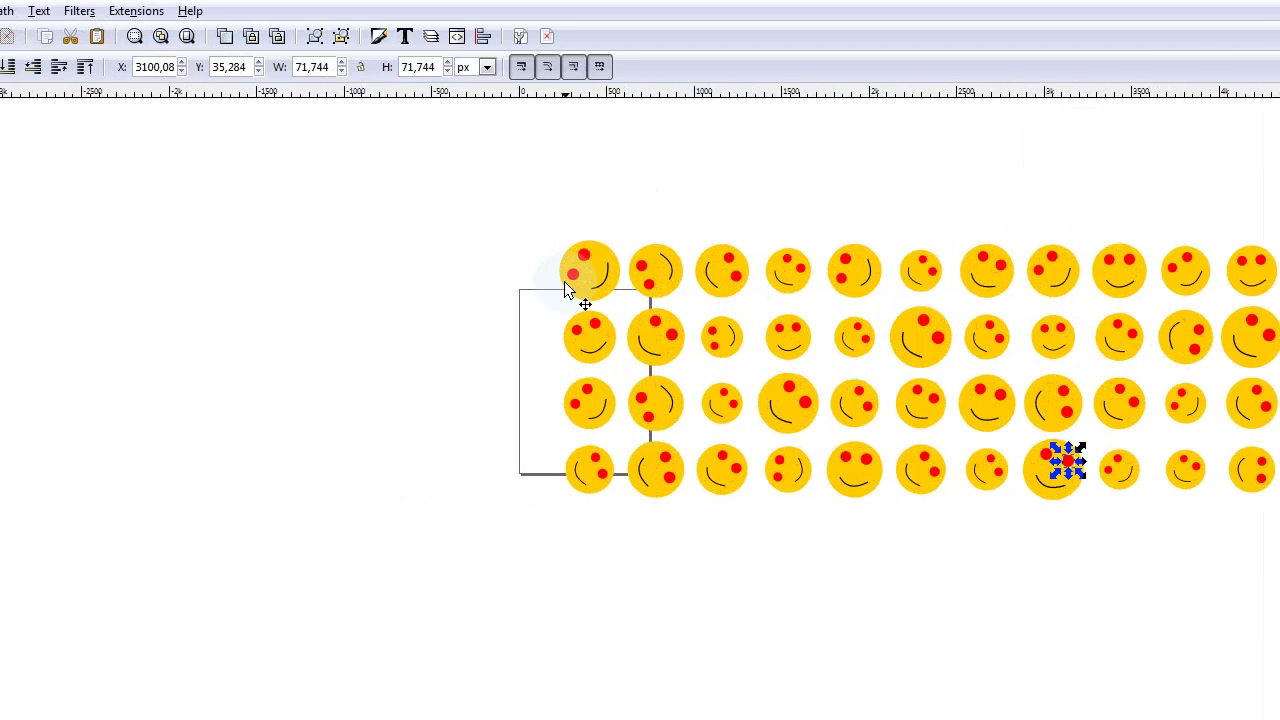
left_click(1099, 535)
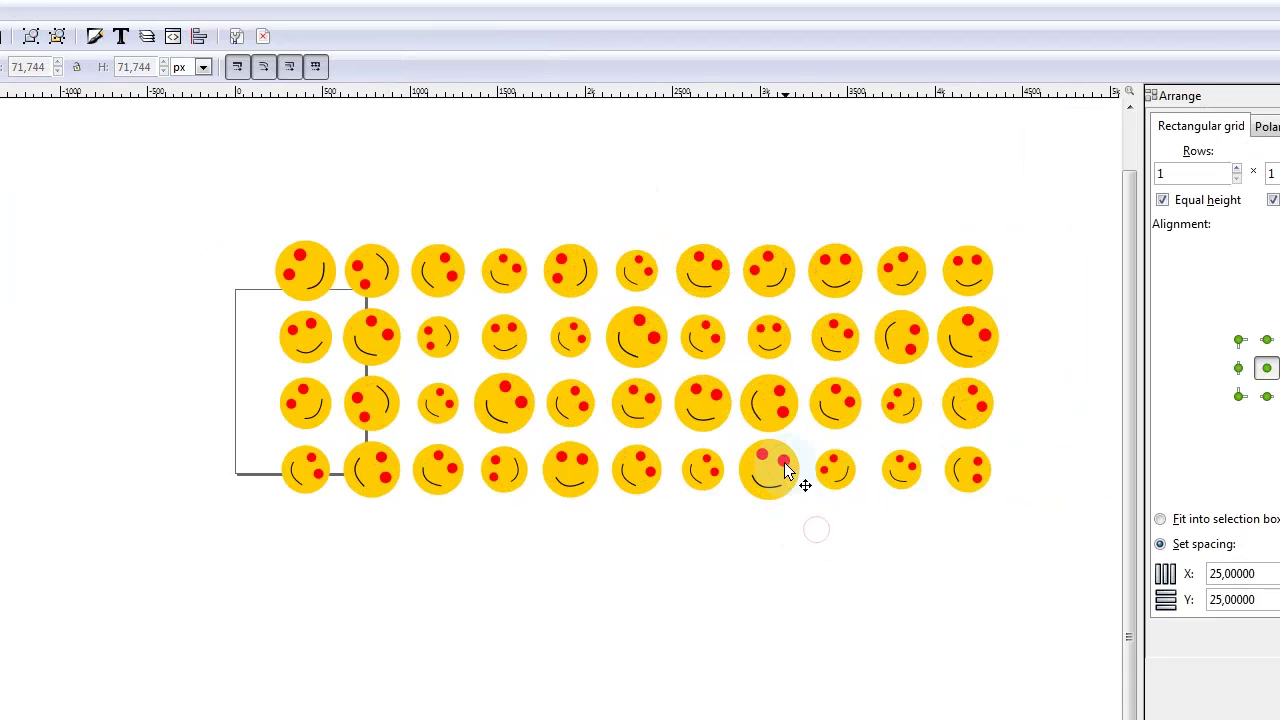
key("e")
left_click(784, 470)
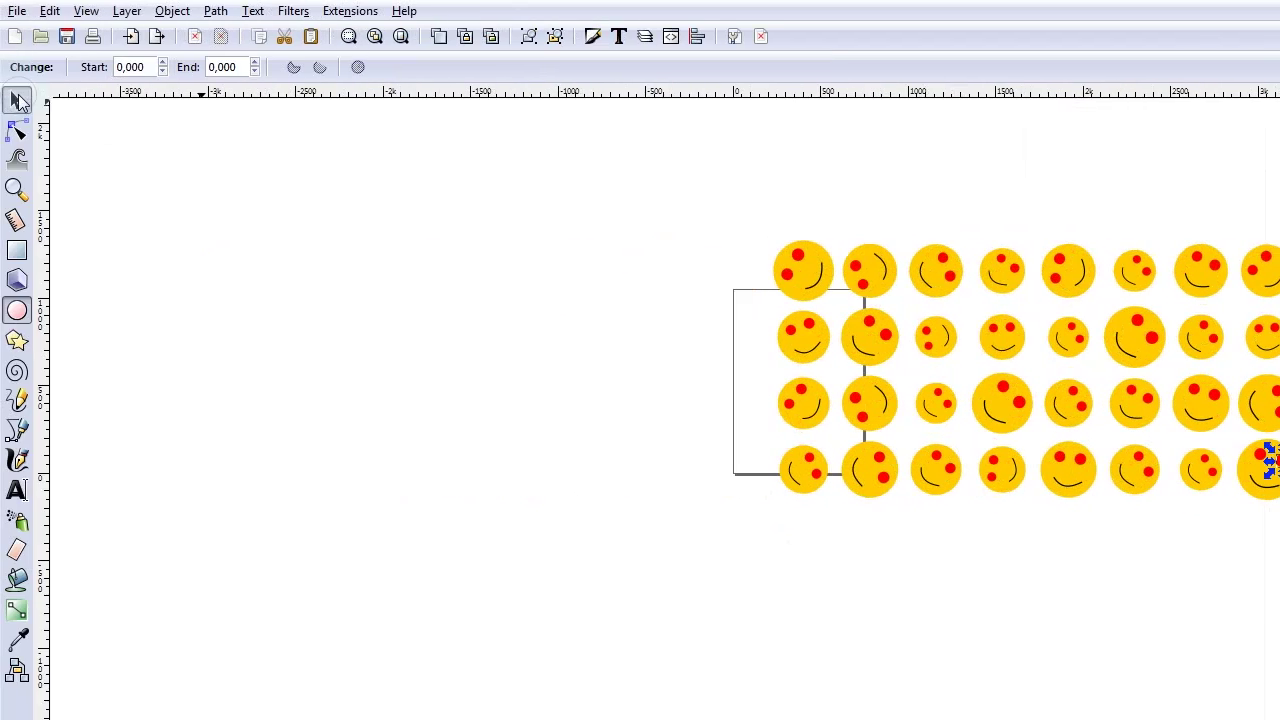
left_click(18, 100)
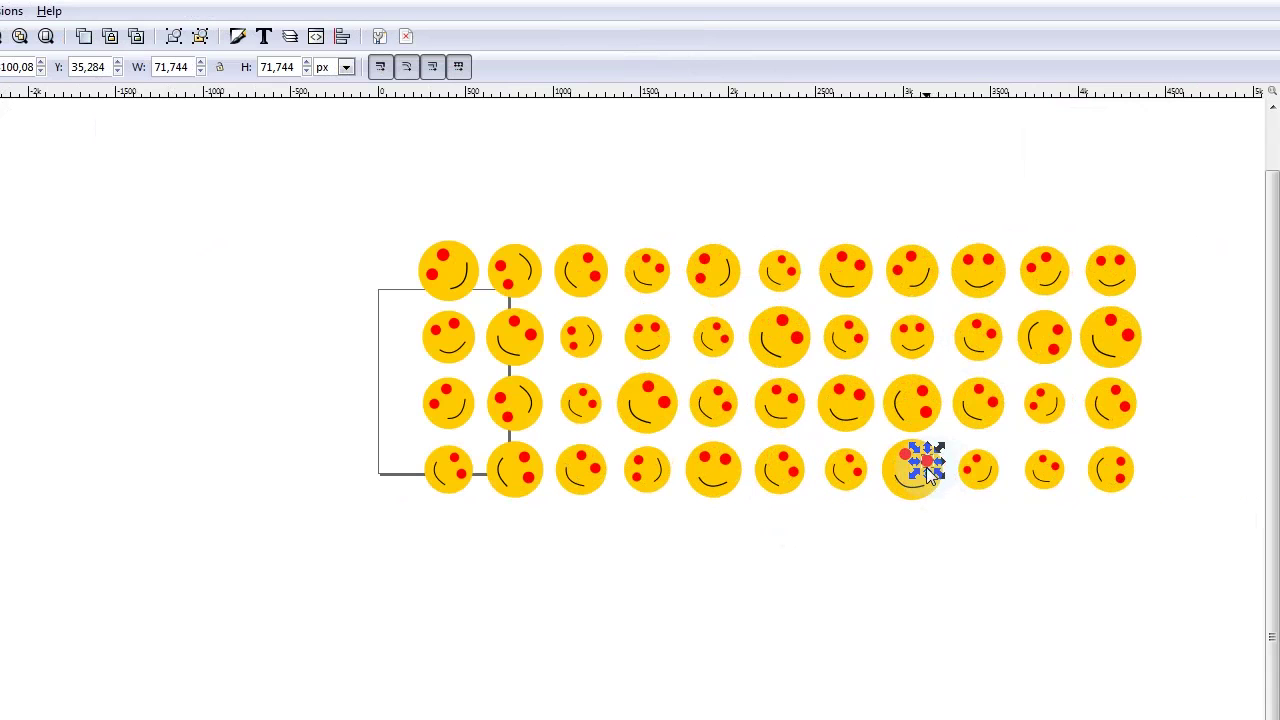
Step: Add the large smiley's other eye and the small neighbouring smiley to the selection
scroll(1028, 475, "up", 2, "ctrl")
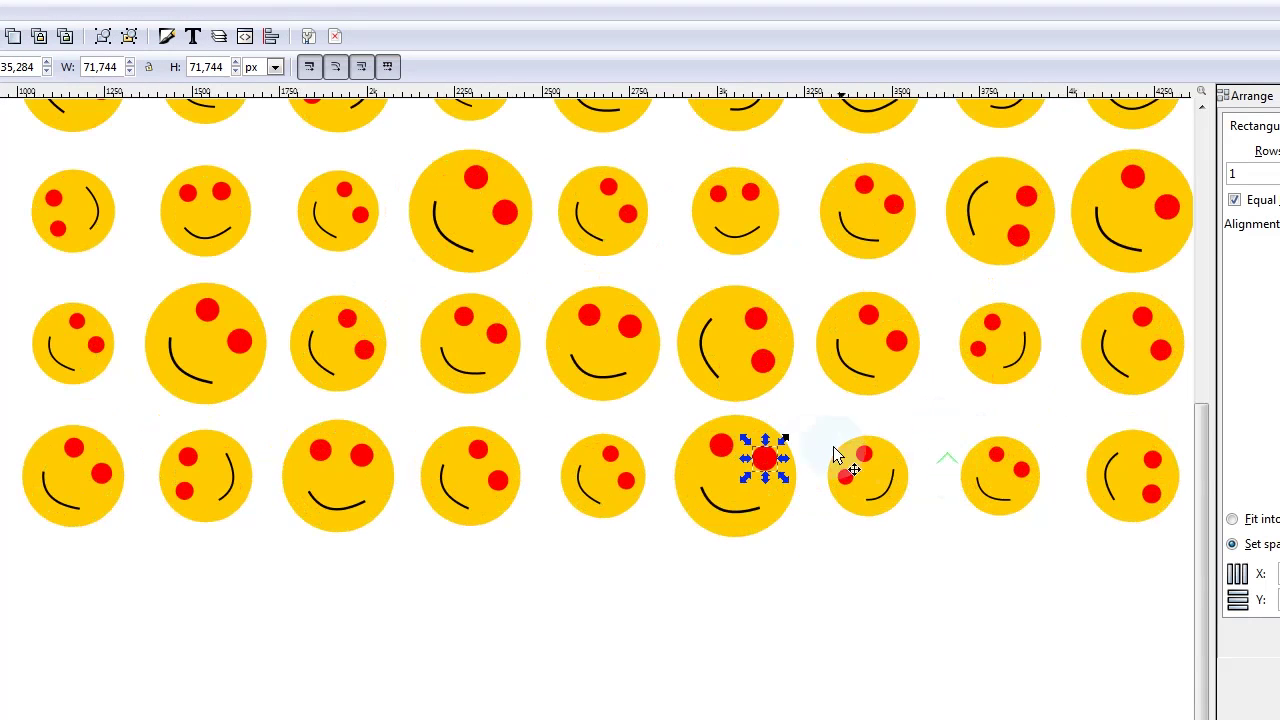
left_click(722, 446, "shift")
left_click(630, 485, "shift")
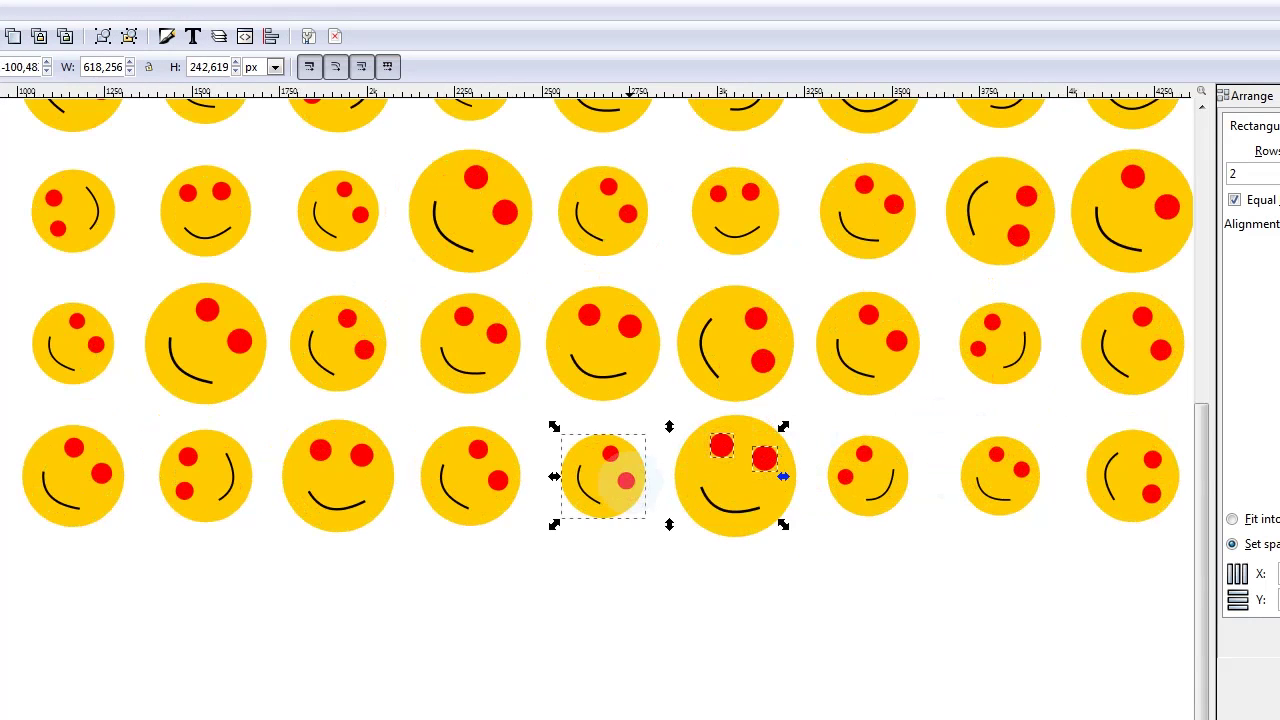
Step: Select the small neighbouring smiley, the large smiley and a farther one as whole groups, one after another
left_click(667, 513)
left_click(630, 490)
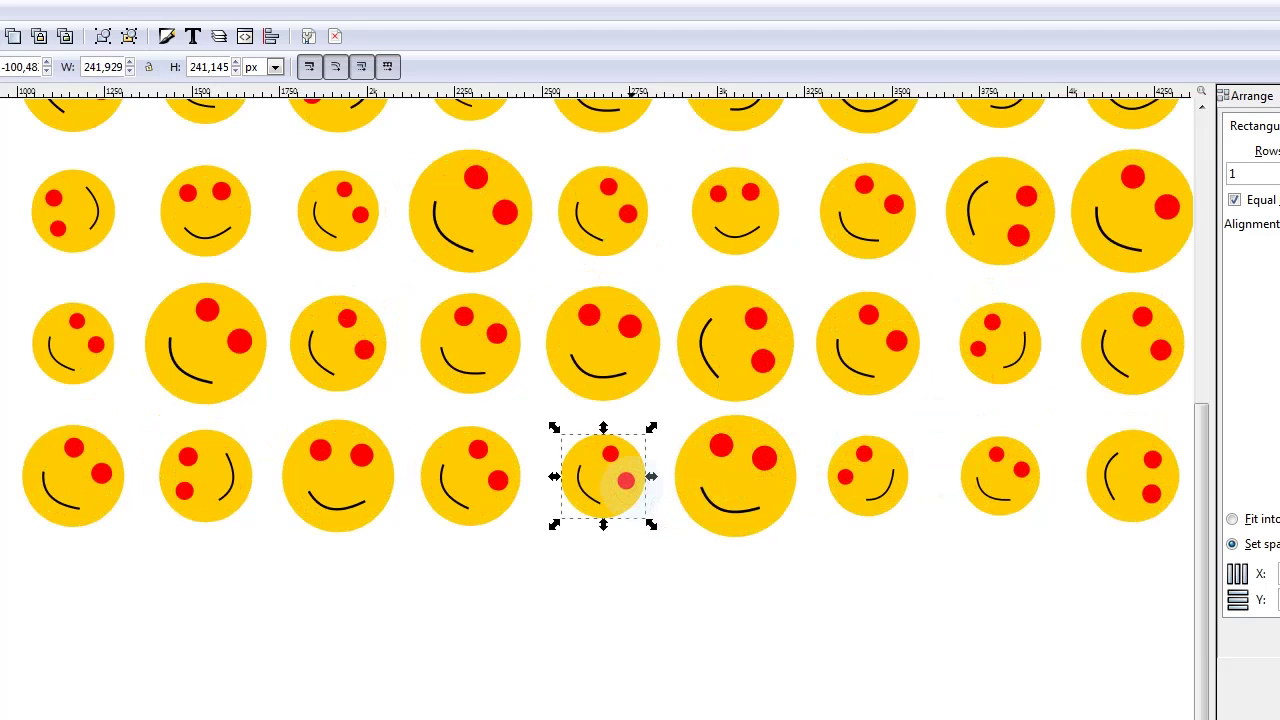
left_click(733, 495)
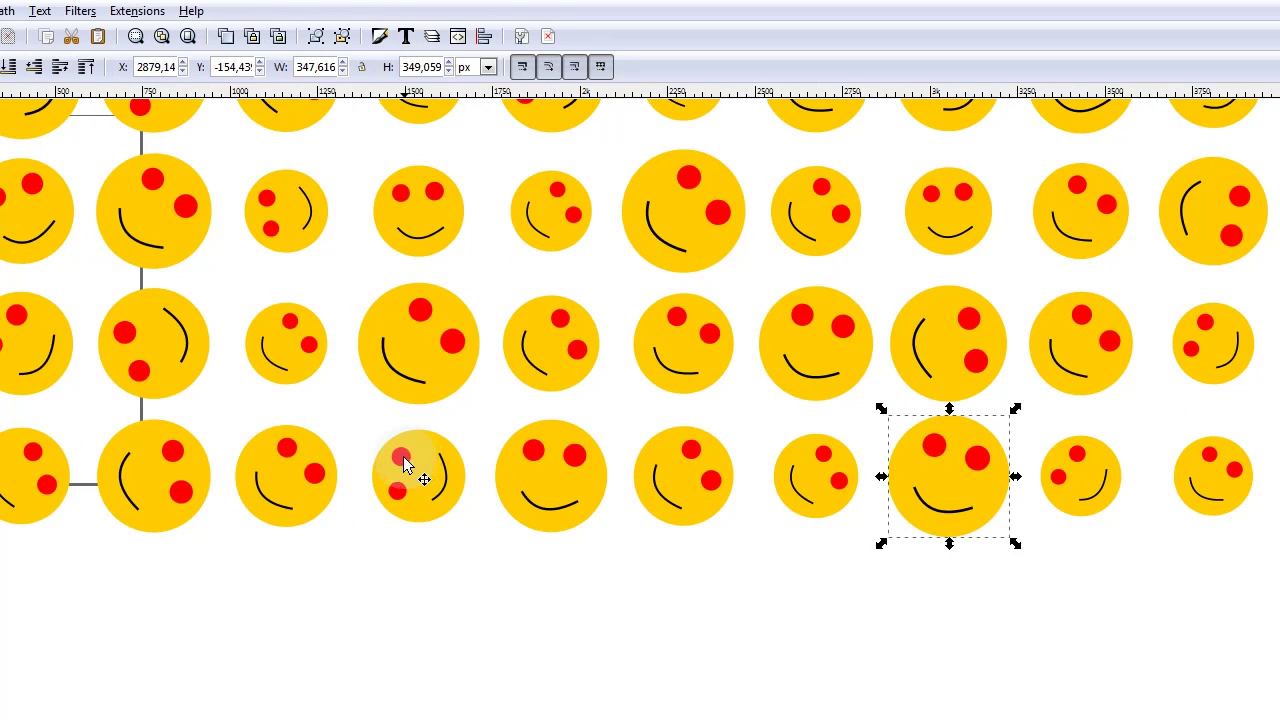
left_click(404, 462)
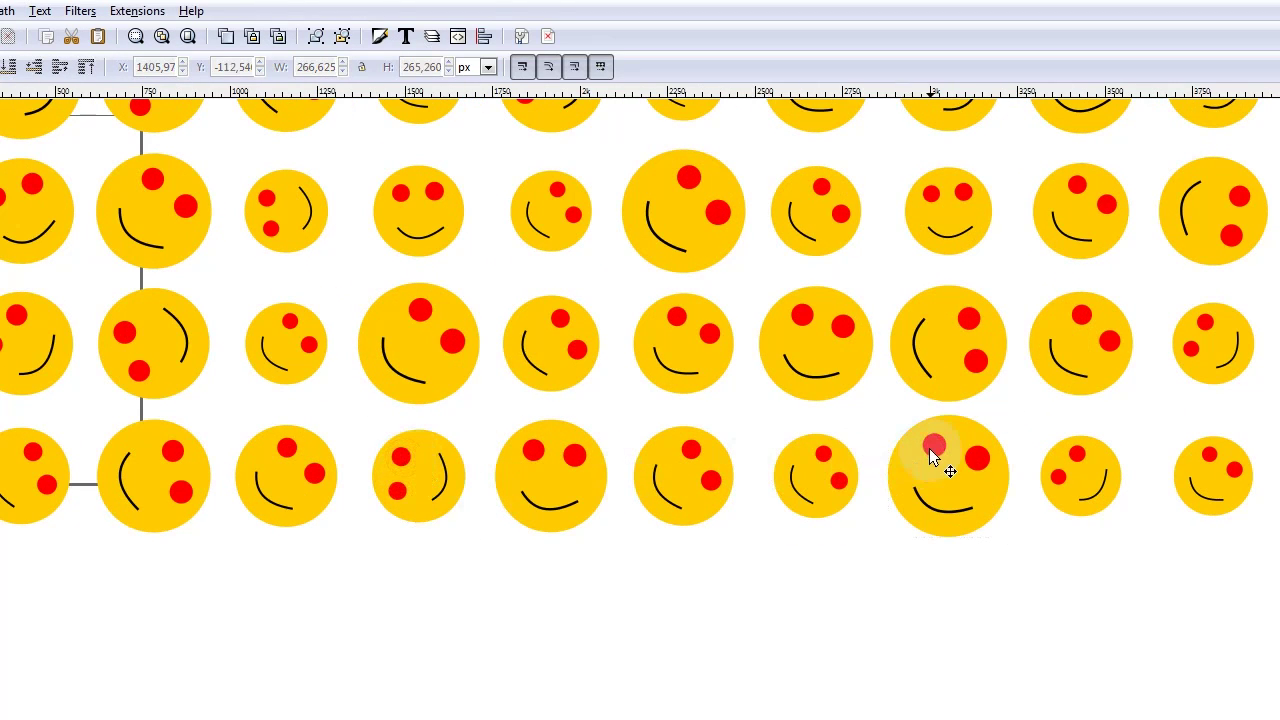
Step: Select the left eye inside the large last-row smiley's group and extend the selection to all objects with the same fill colour
left_click(931, 450)
left_click(934, 448, "ctrl")
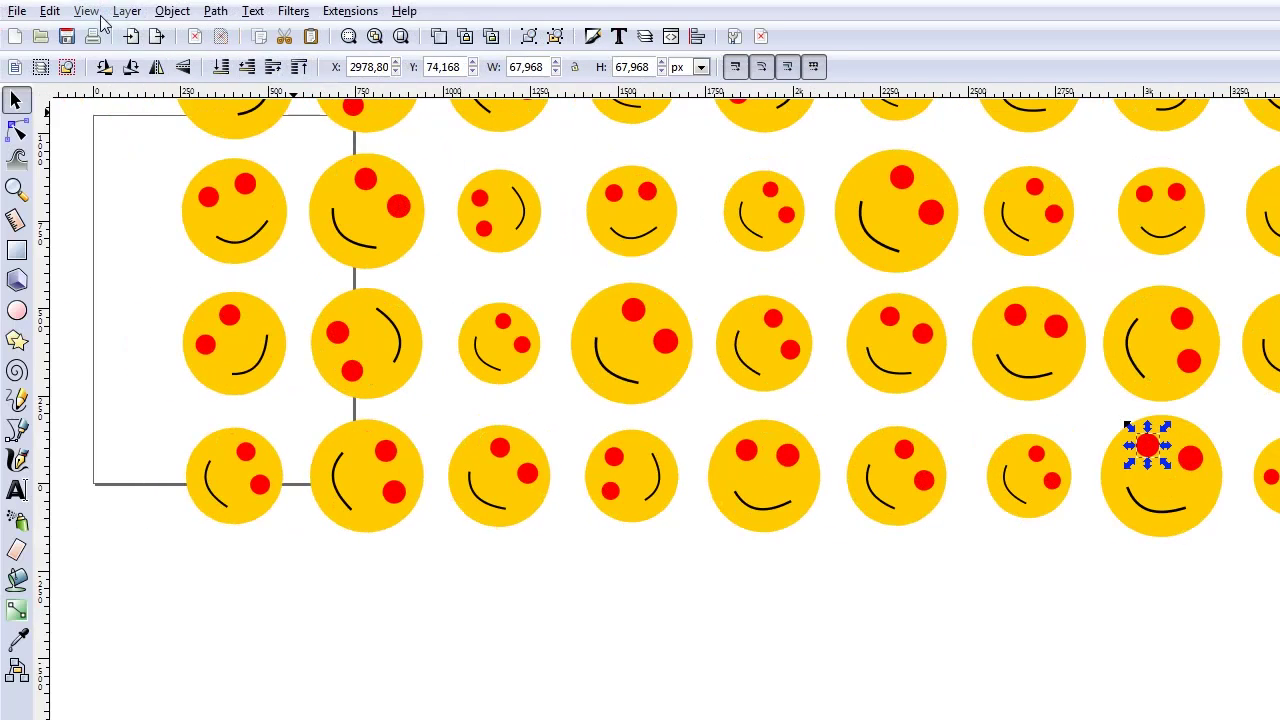
left_click(60, 12)
mouse_move(76, 20)
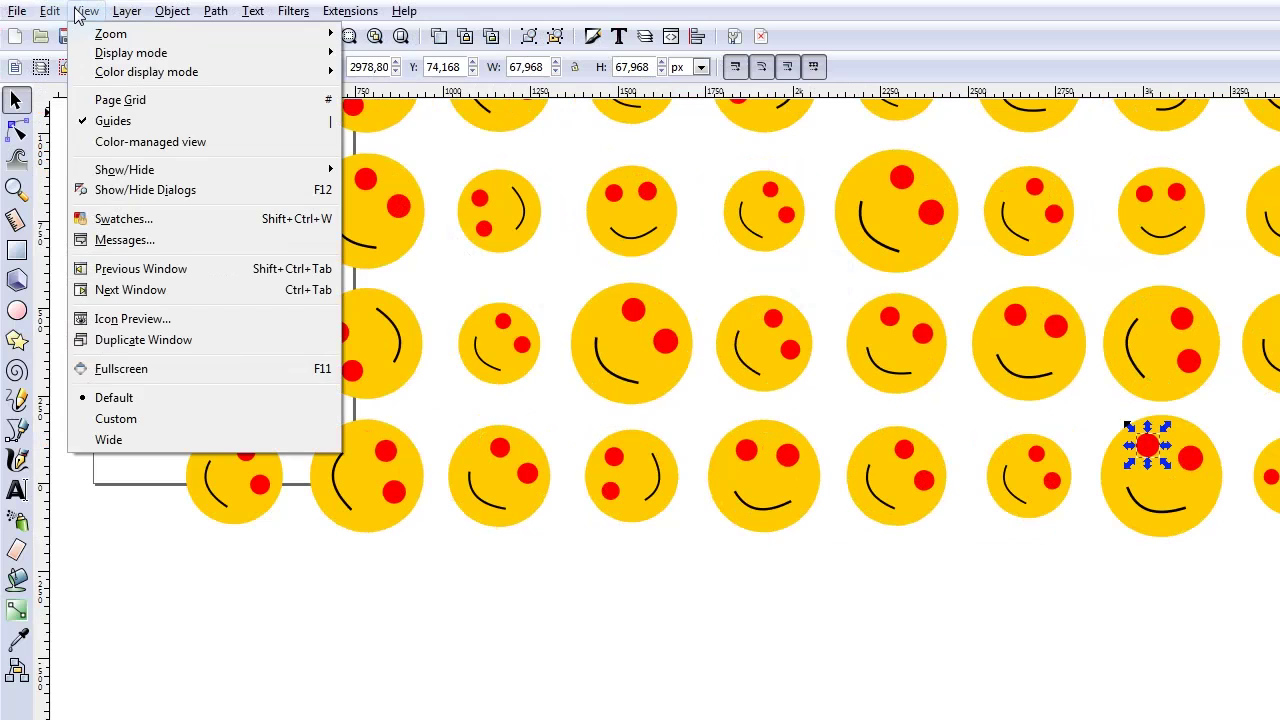
mouse_move(172, 12)
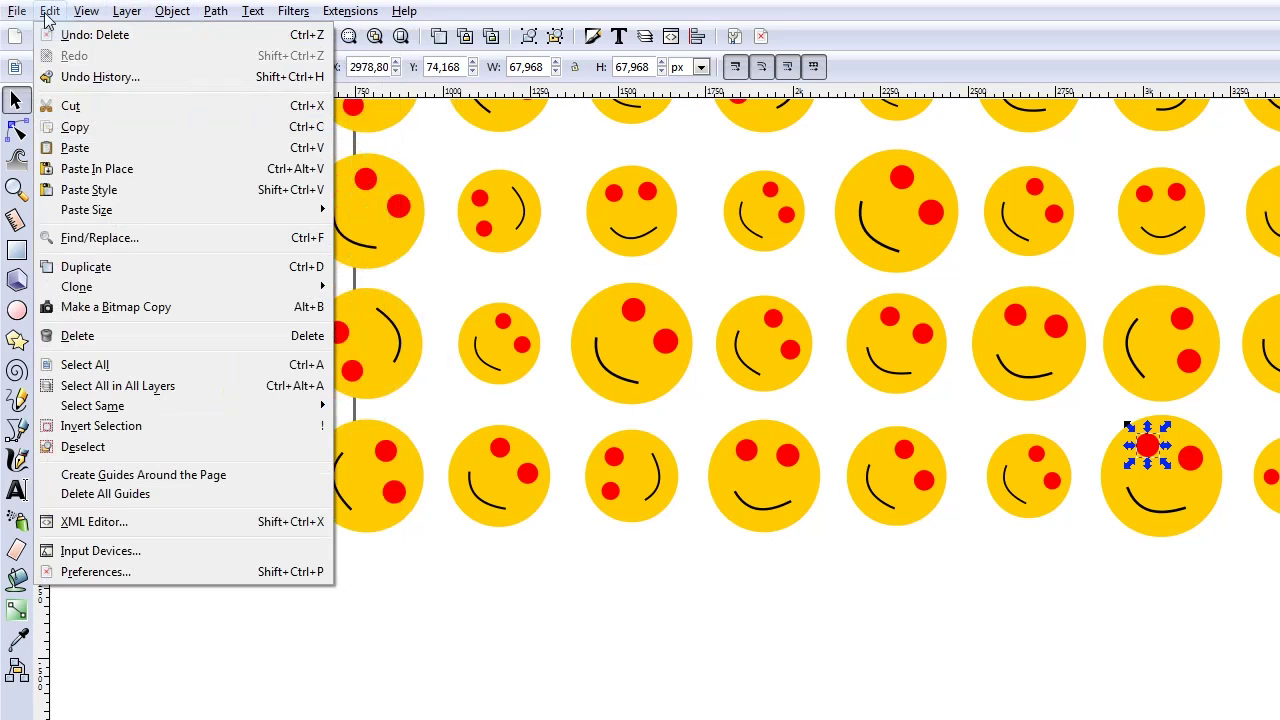
mouse_move(158, 409)
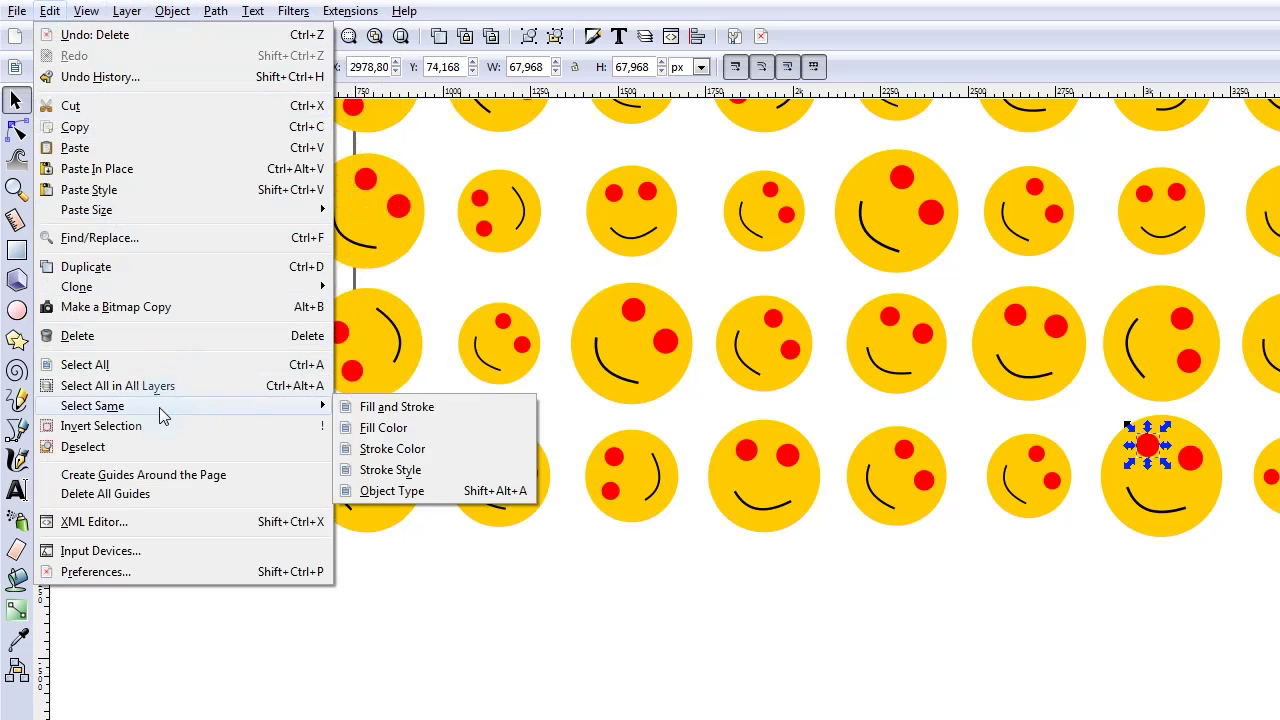
left_click(385, 428)
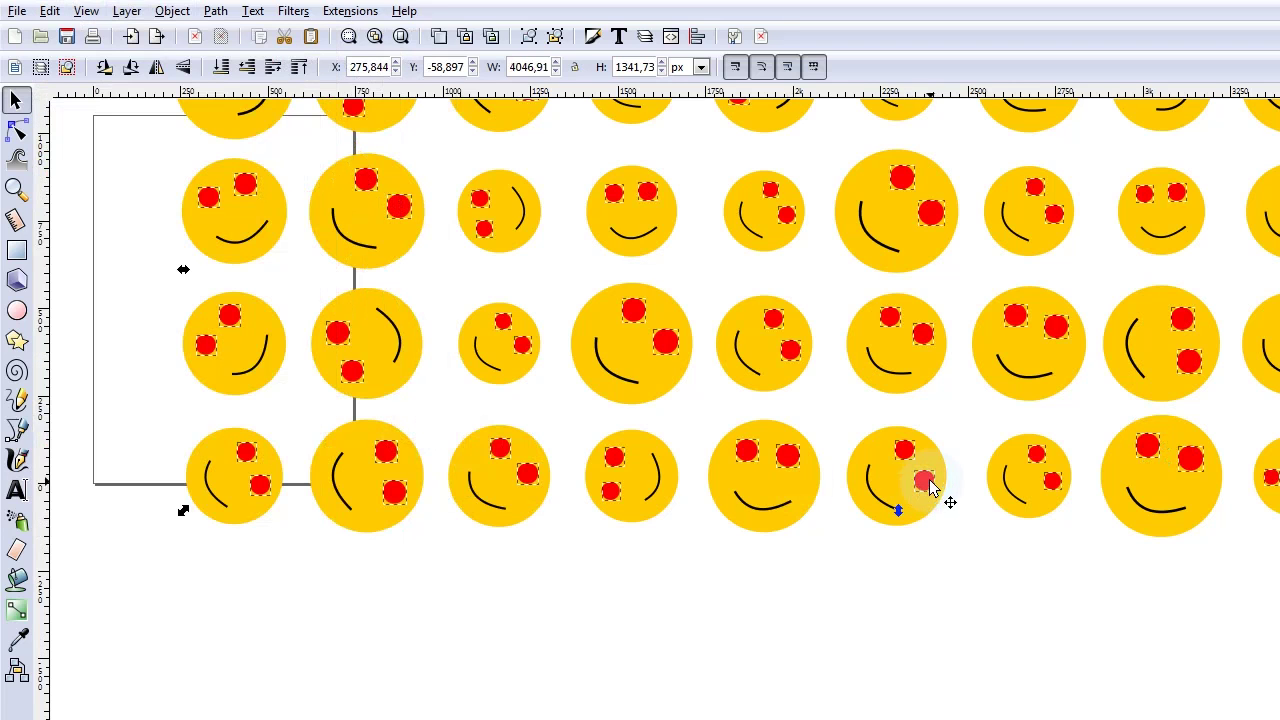
Step: Recolour all the selected eyes with light blue #00CCFF, replace it with the darker blue #0088AA, and clear the selection
scroll(915, 495, "up", 5)
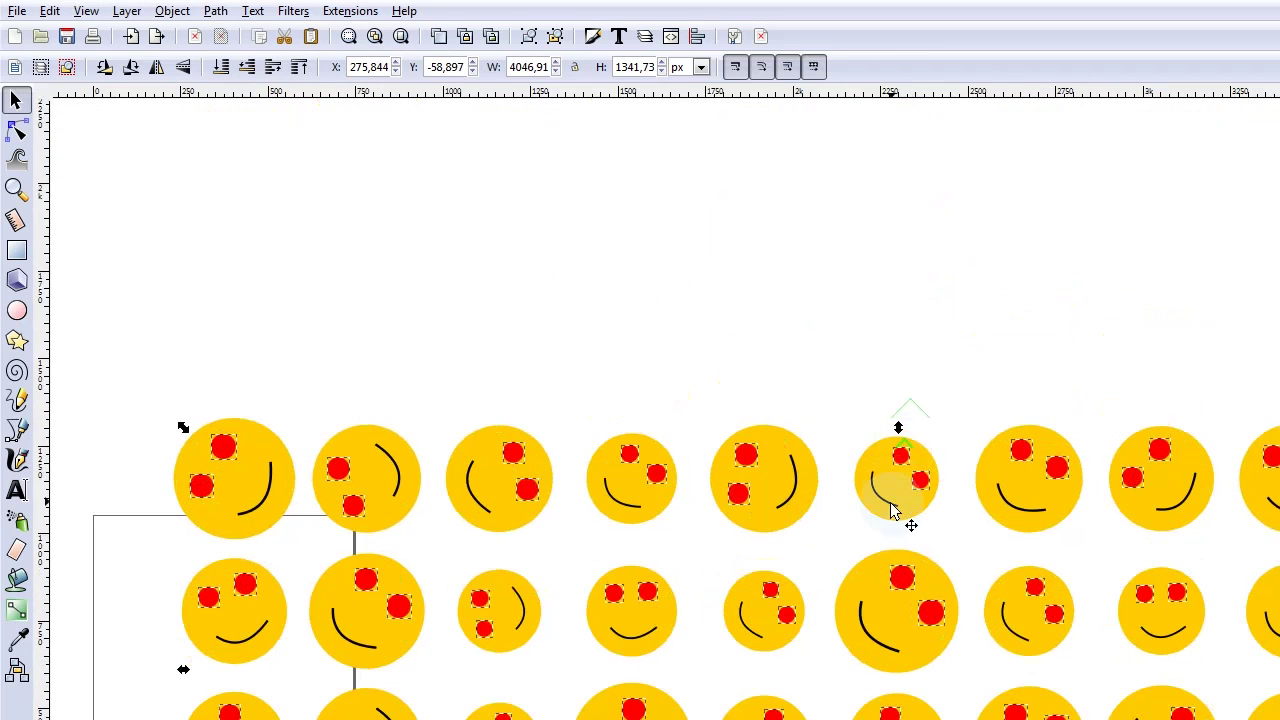
scroll(893, 510, "down", 1)
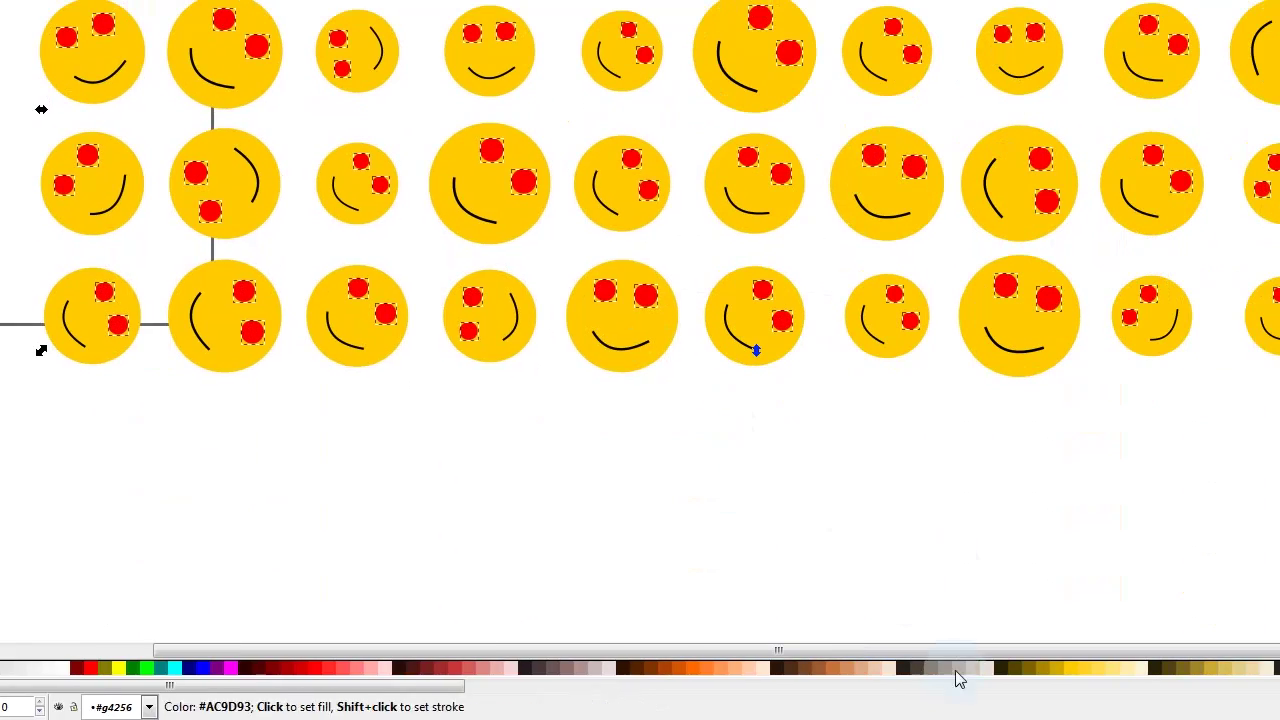
left_click(1025, 688)
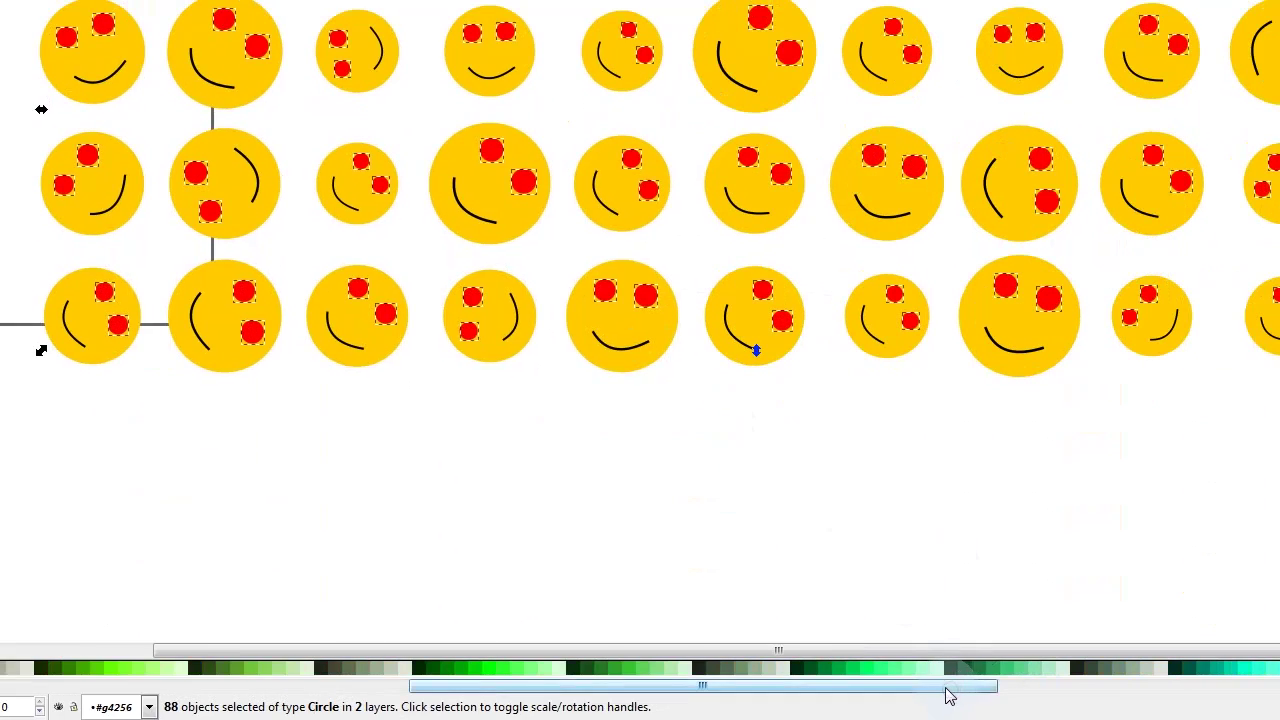
scroll(958, 690, "right", 3)
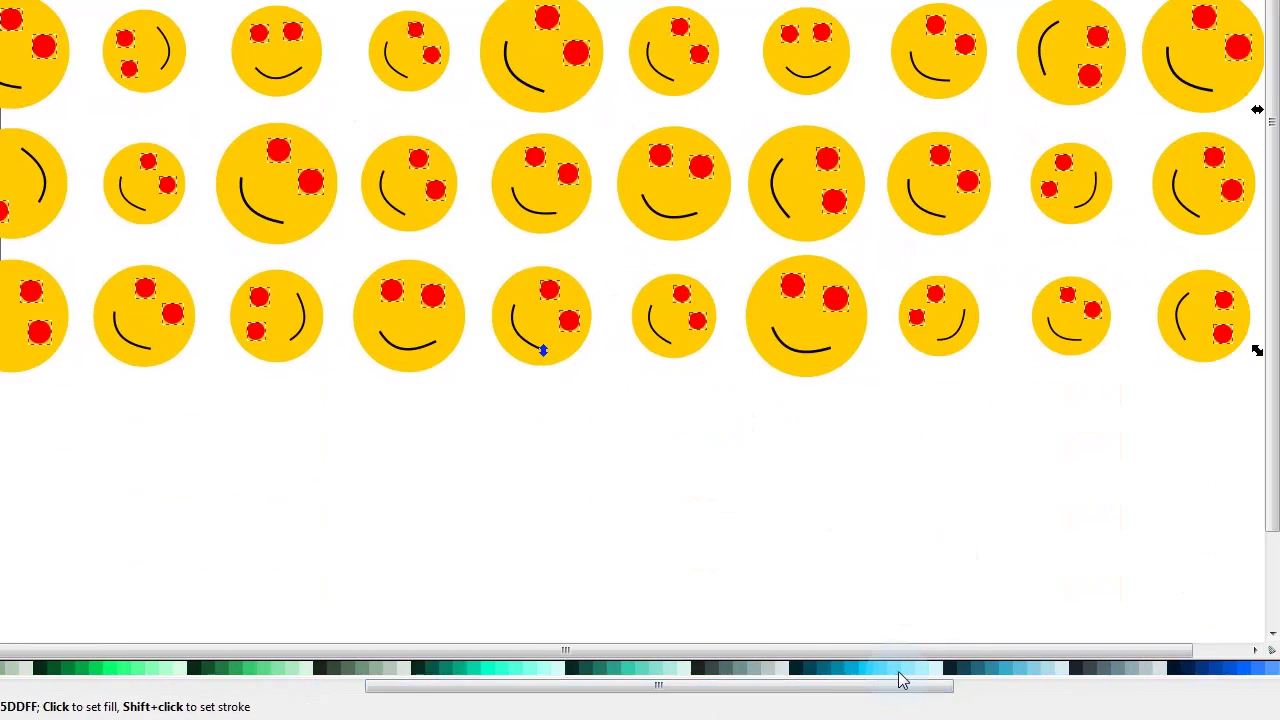
left_click(866, 672)
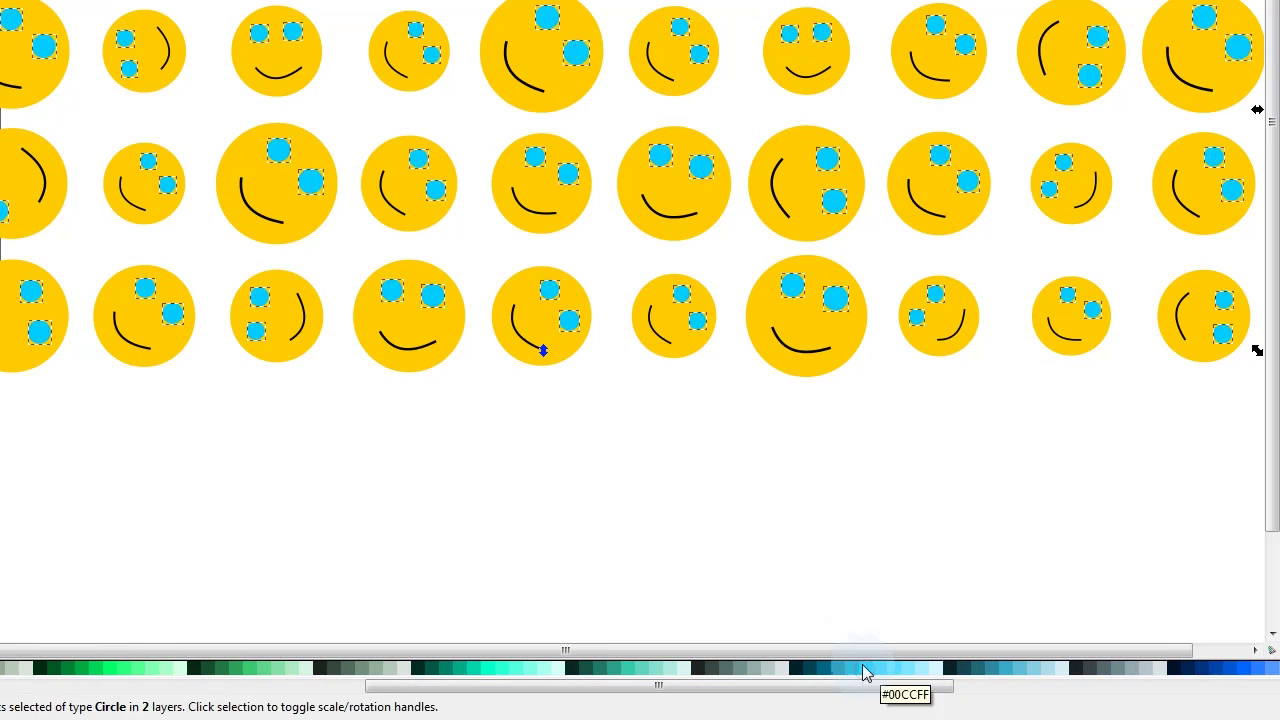
left_click(840, 676)
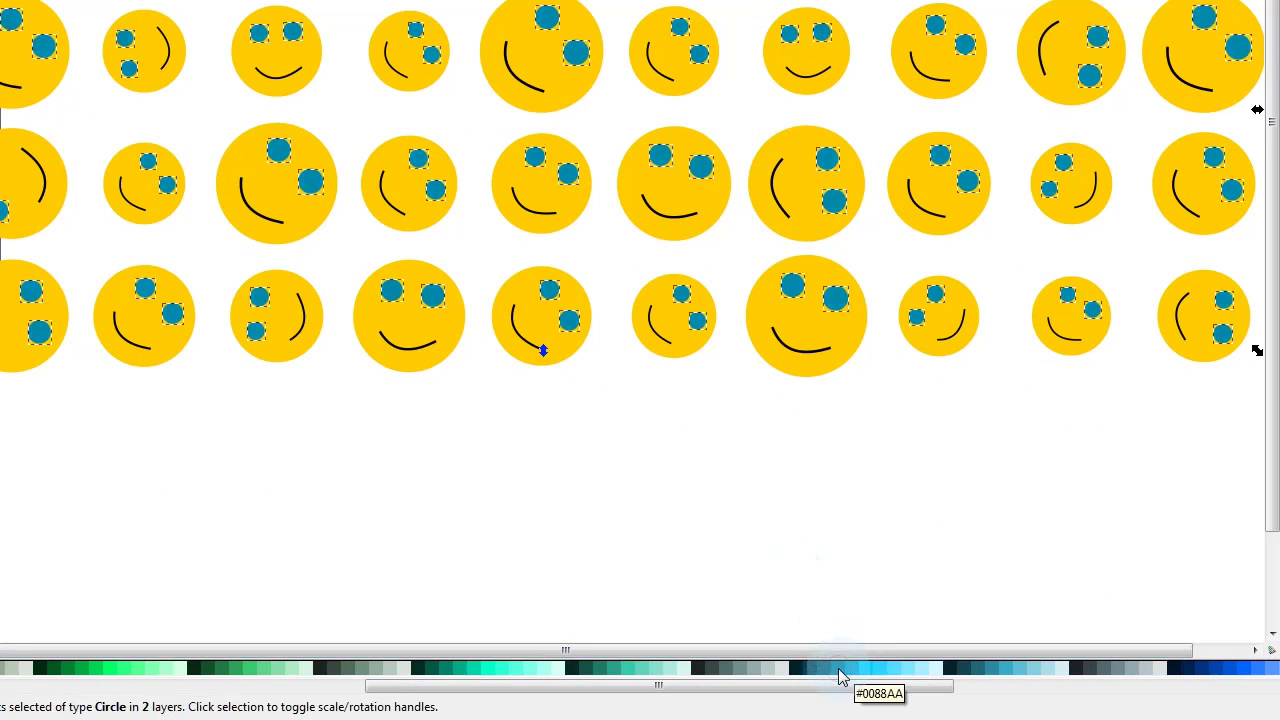
left_click(816, 514)
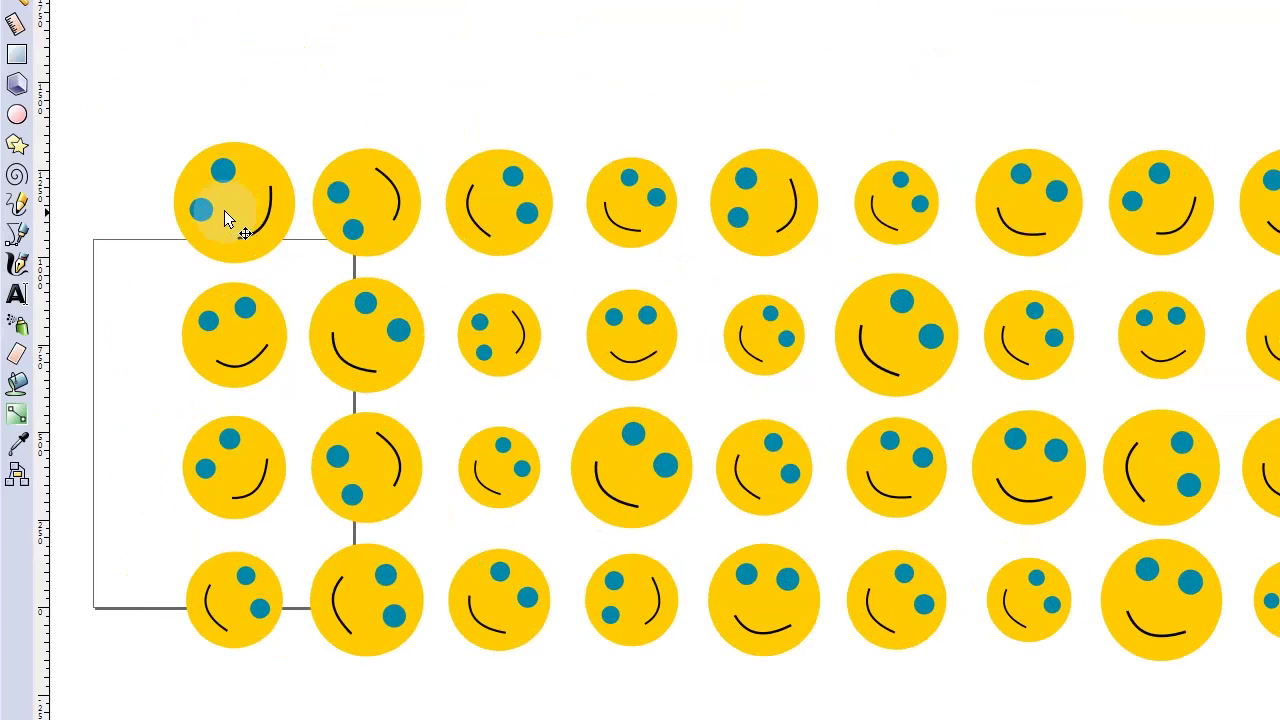
Step: Select only the two eyes of the top row's first smiley inside its group, fill them with #004455 and deselect
left_click(205, 208)
key("Escape")
left_click(205, 214, "ctrl")
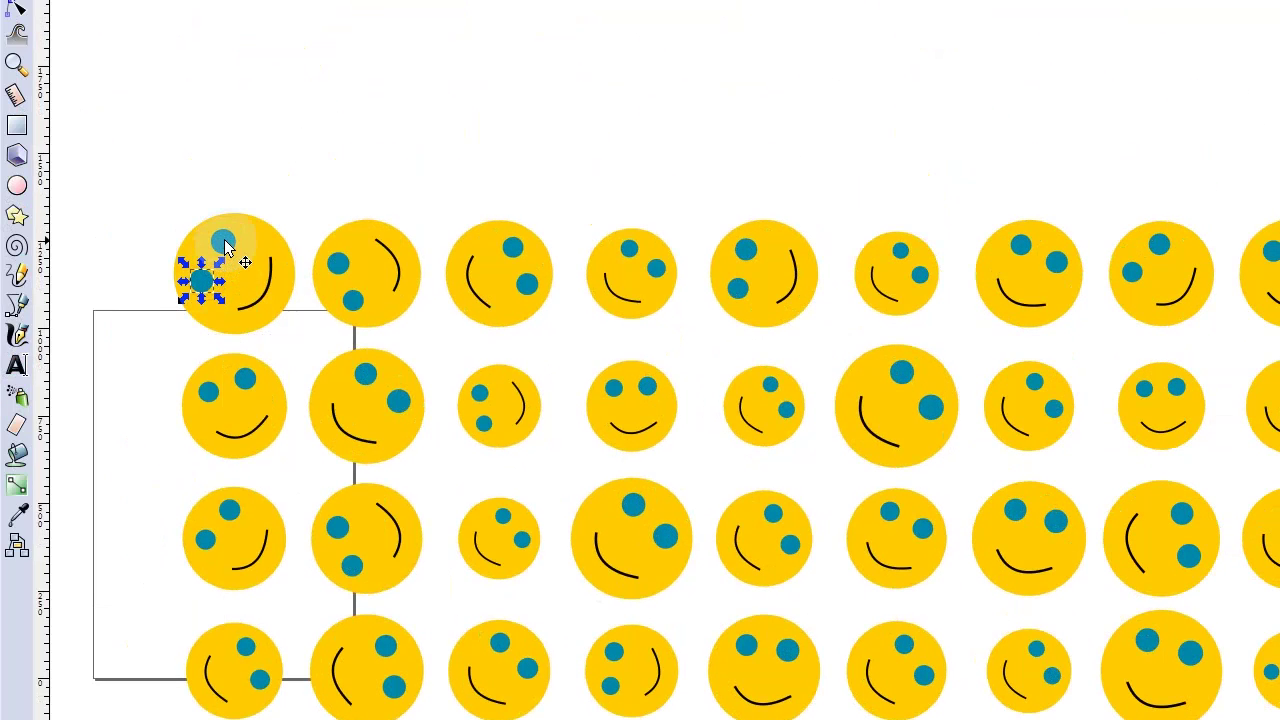
left_click(223, 241, "ctrl")
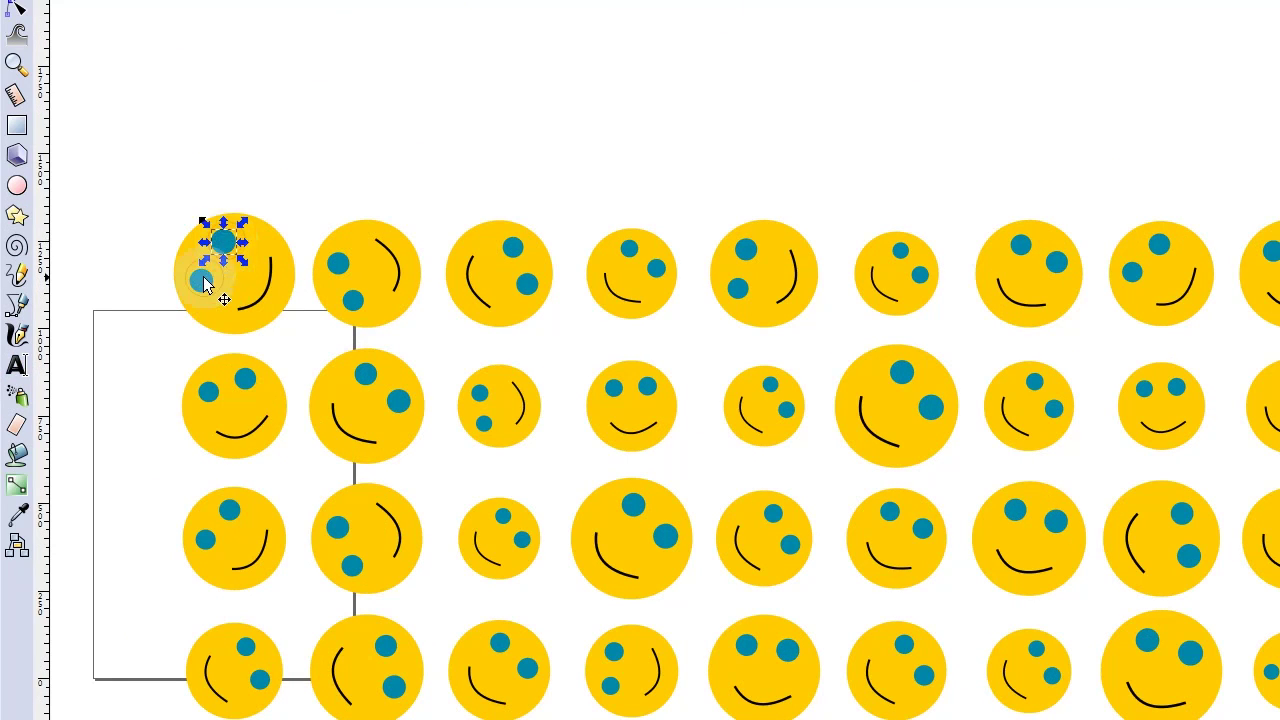
left_click(220, 284, "ctrl+shift")
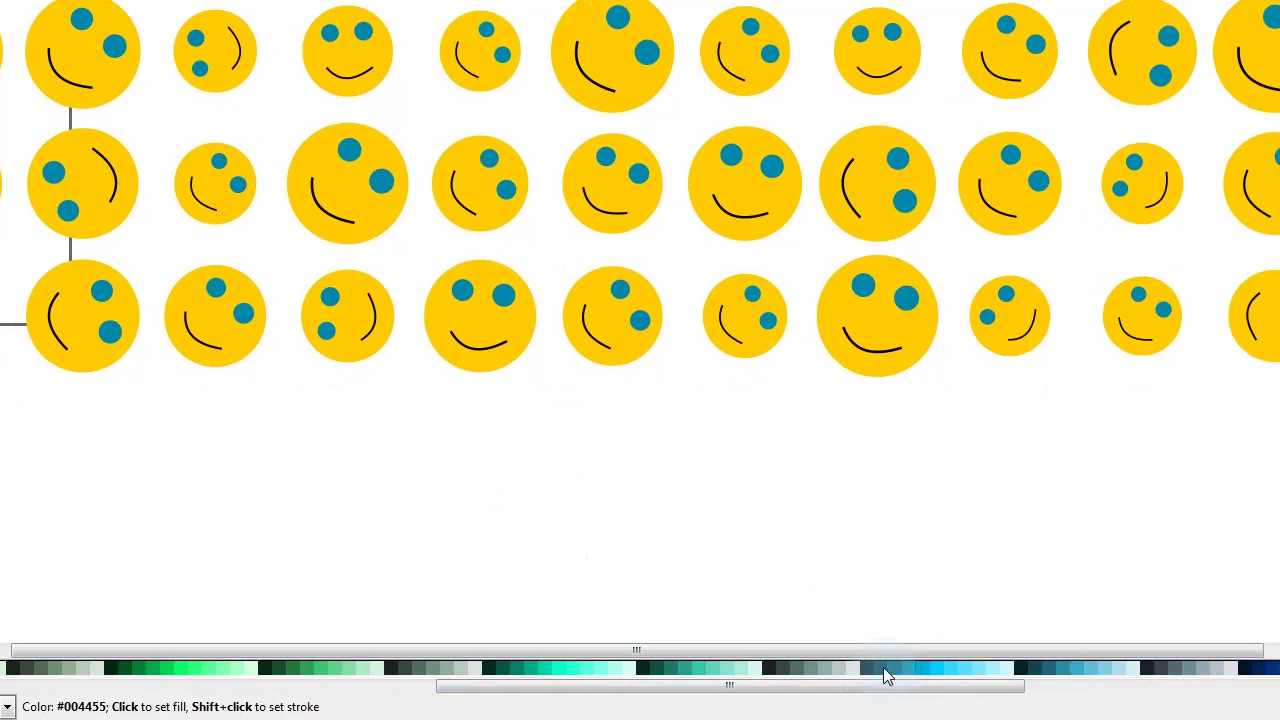
left_click(883, 668)
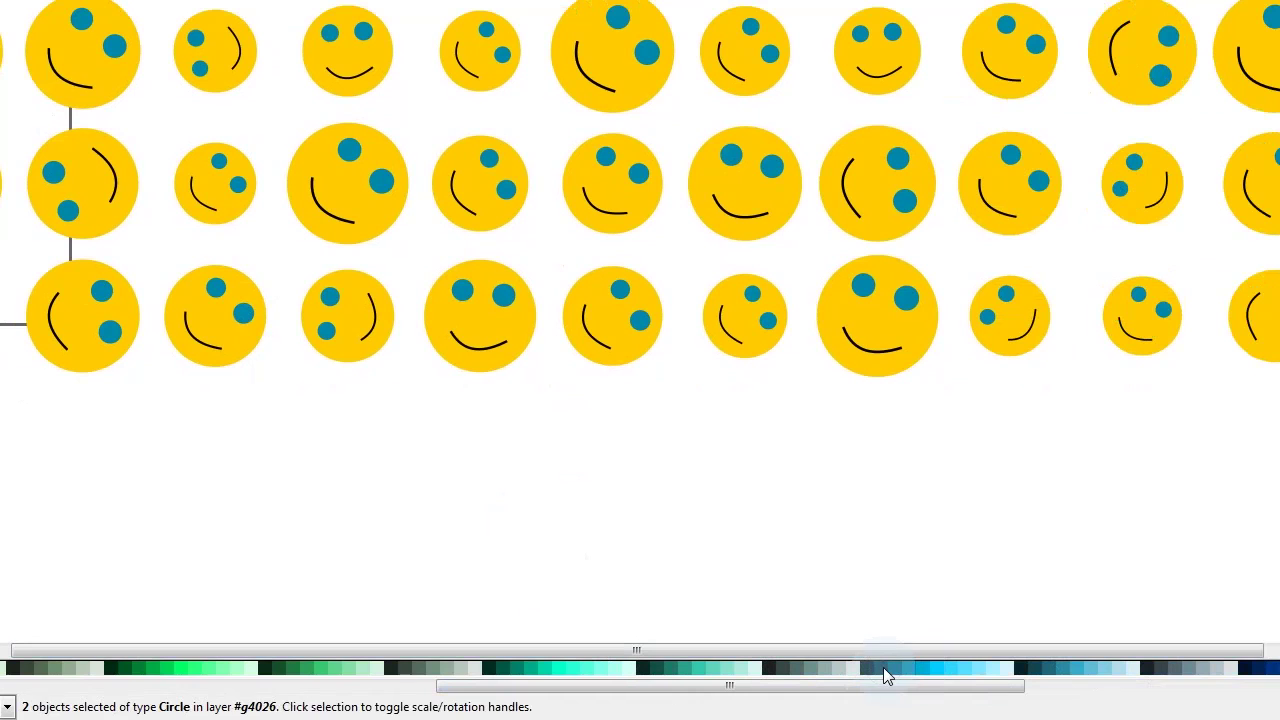
left_click(591, 491)
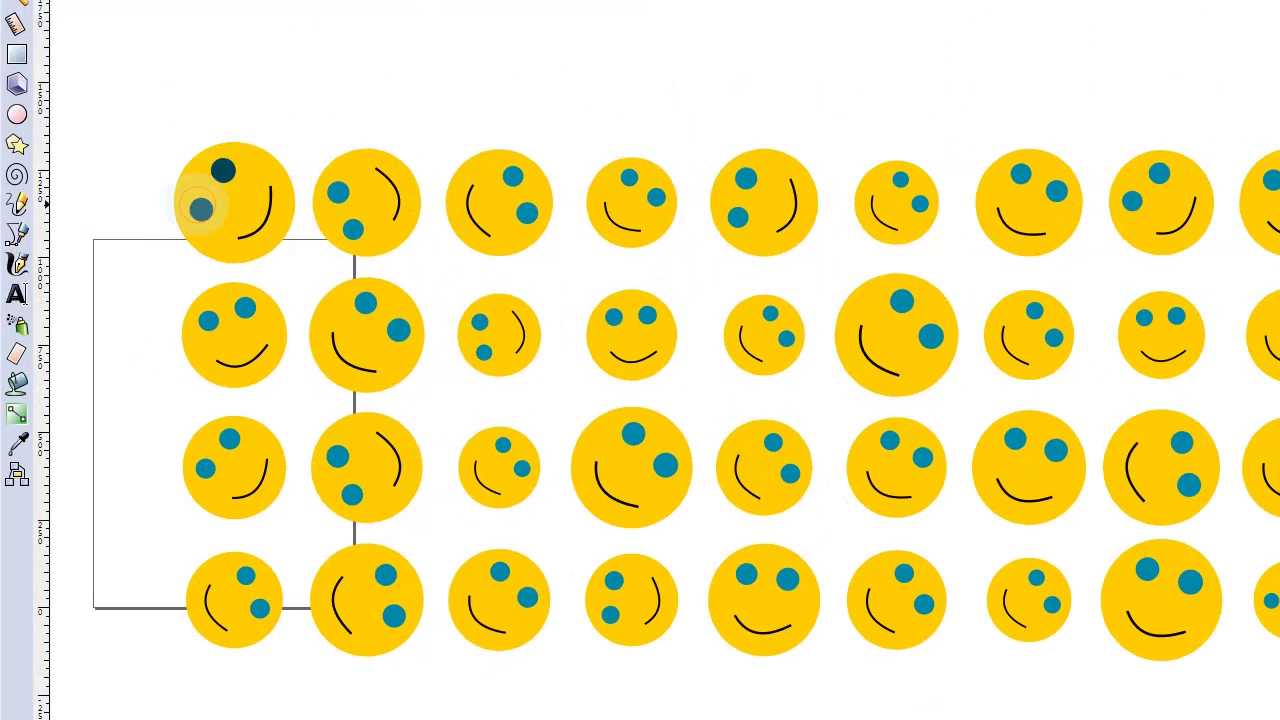
Step: Select one eye inside the top row's second smiley and extend the selection to all objects with the same fill colour
left_click(200, 207)
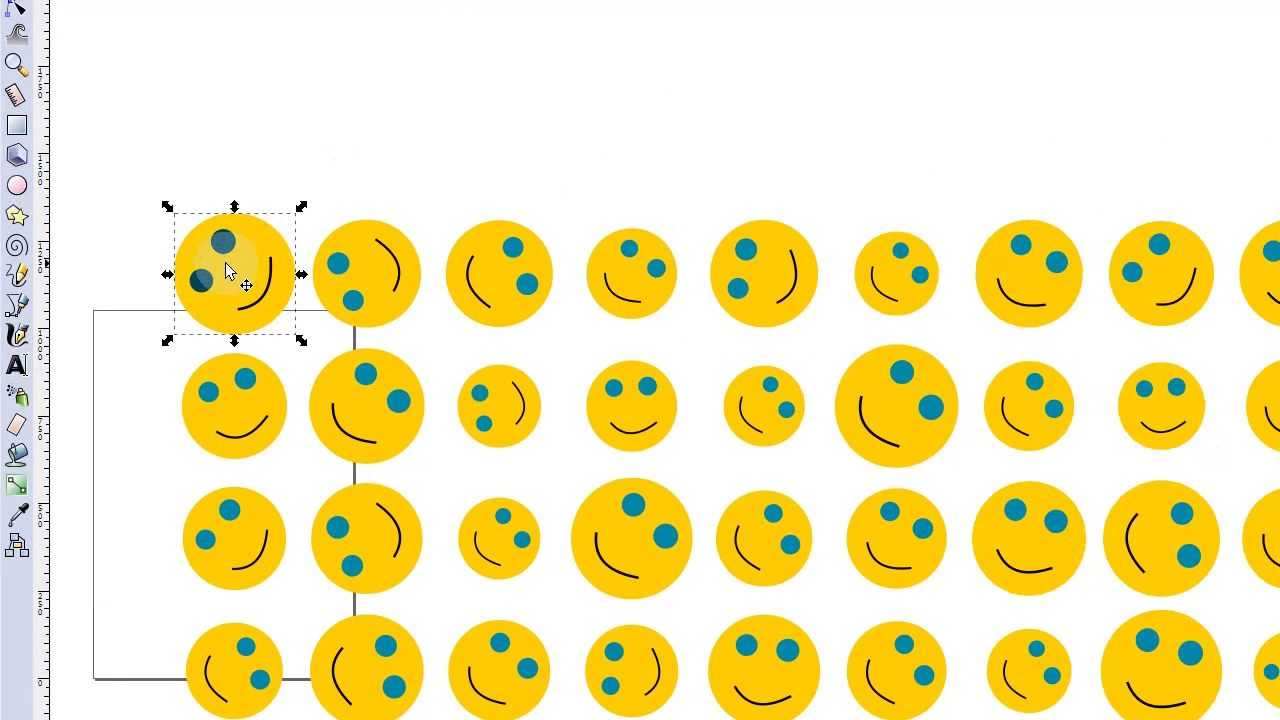
key("Escape")
left_click(340, 268, "ctrl")
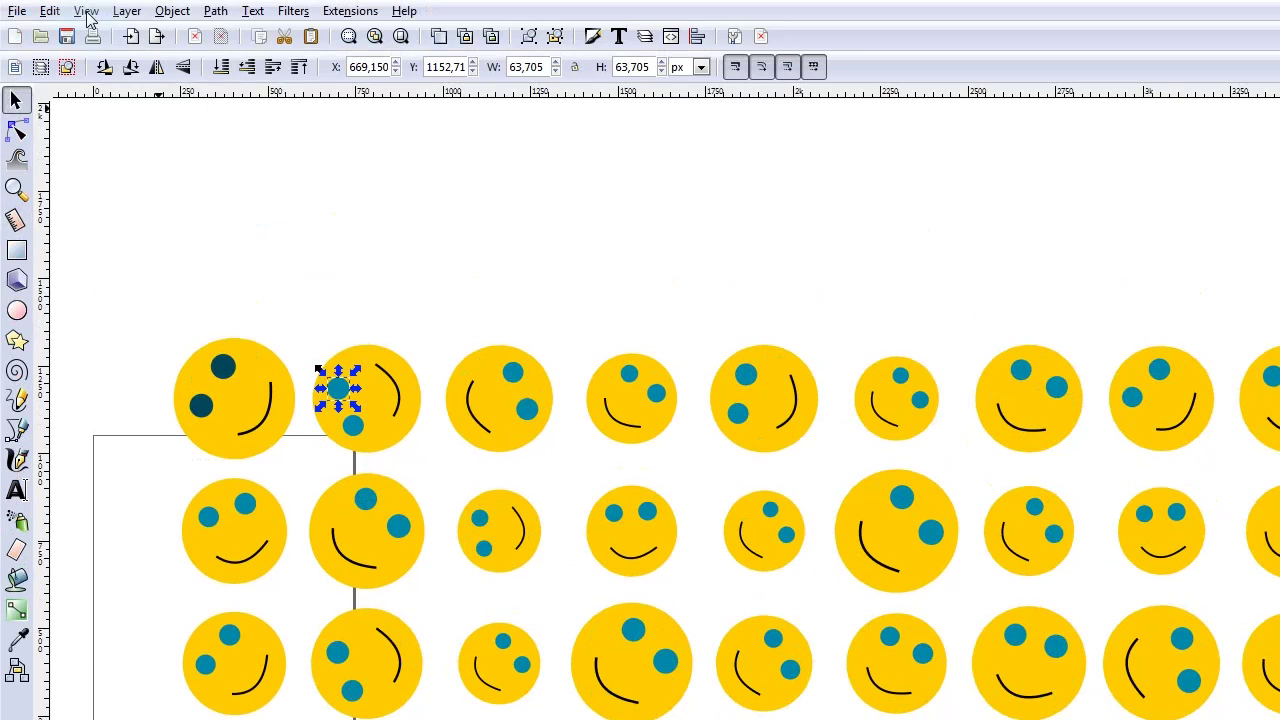
left_click(86, 11)
mouse_move(113, 15)
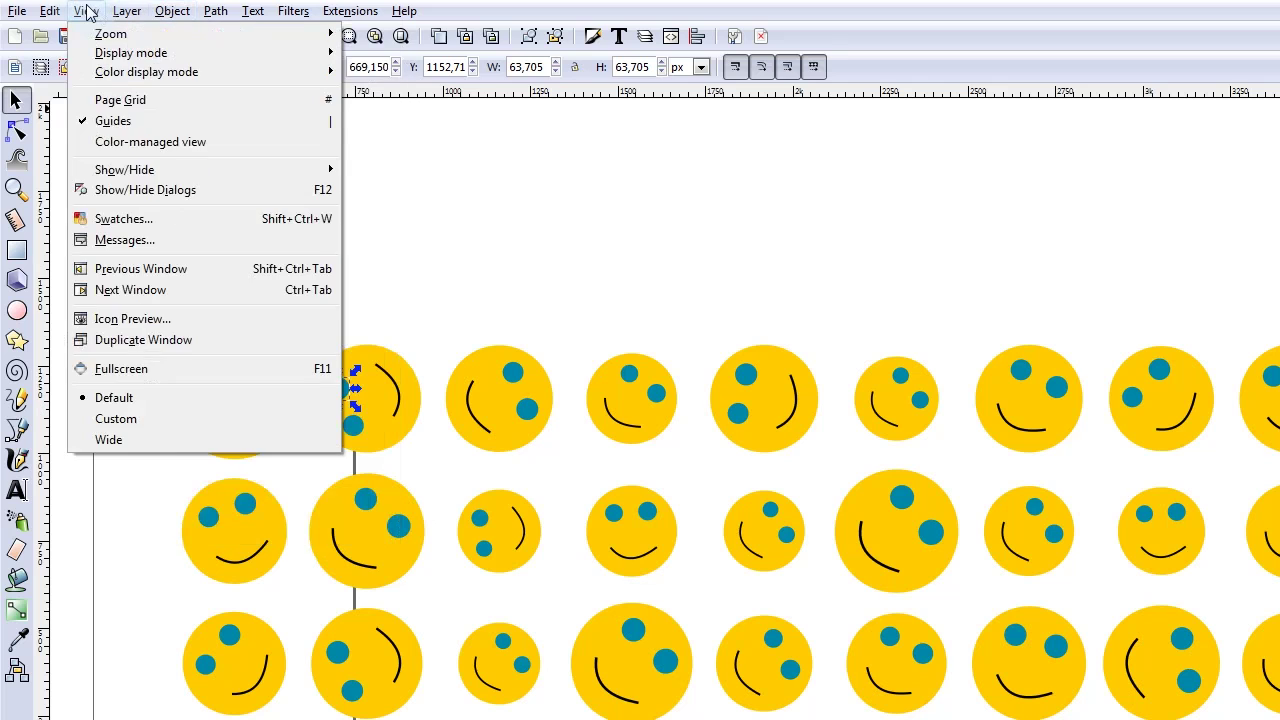
mouse_move(195, 406)
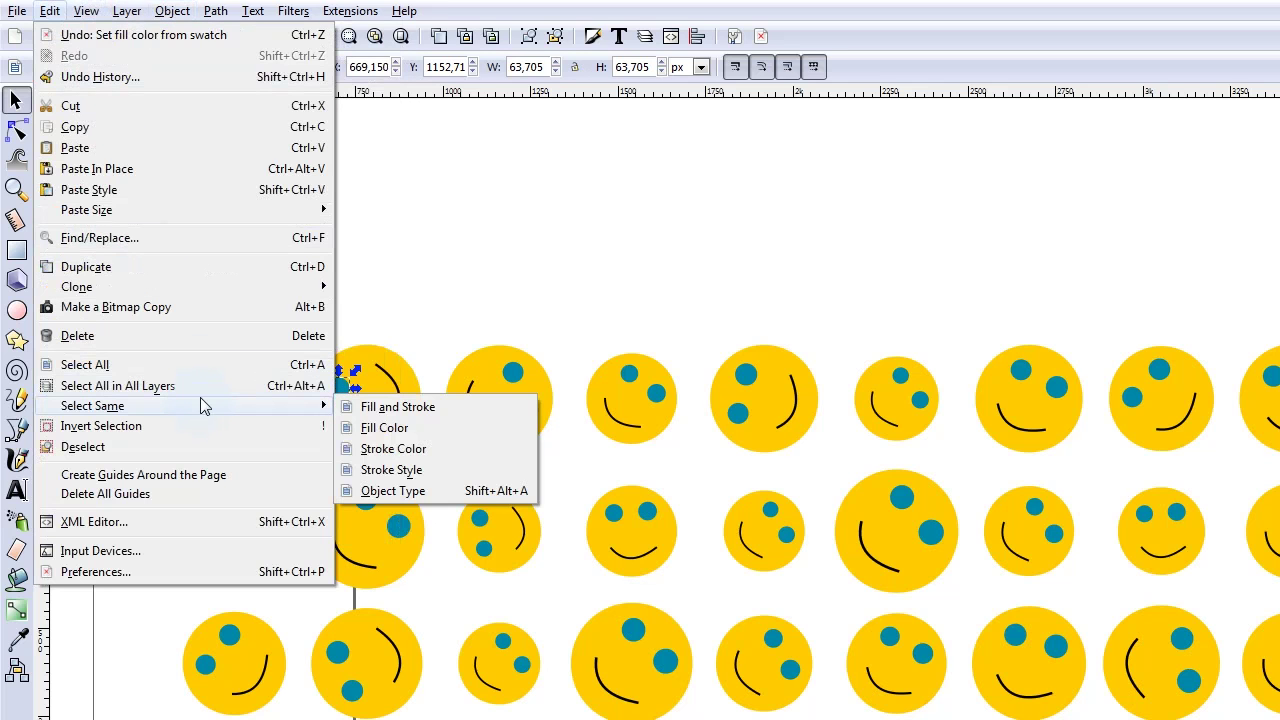
left_click(407, 429)
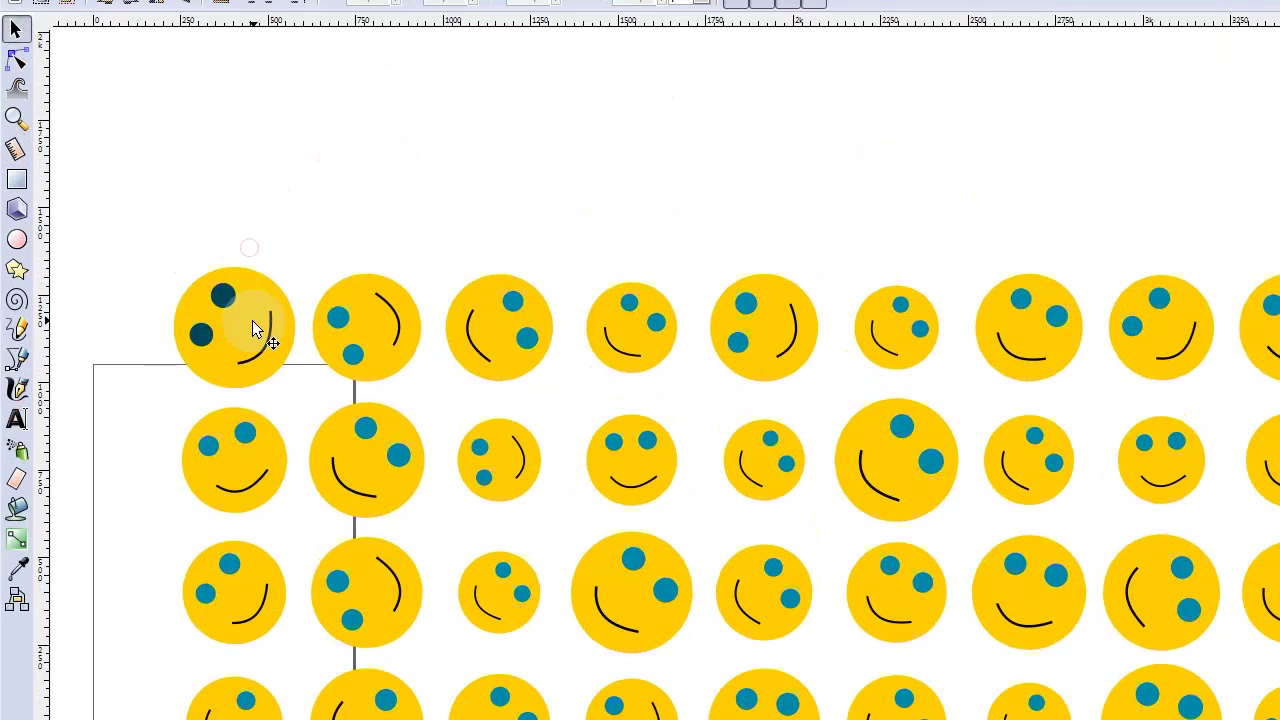
Step: Try to swap the dark-eyed first smiley with the large sixth smiley of the second row by moving both freehand, and undo the moves
left_click(255, 330)
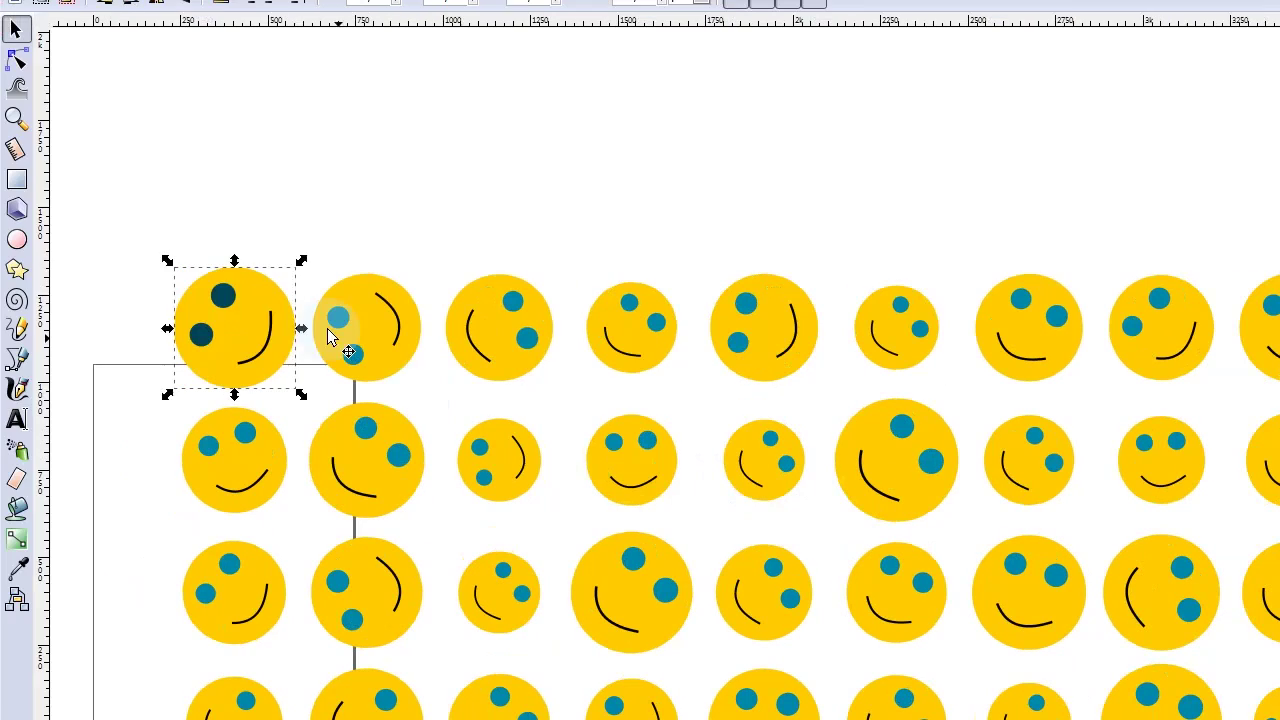
left_click_drag(271, 330, 196, 338)
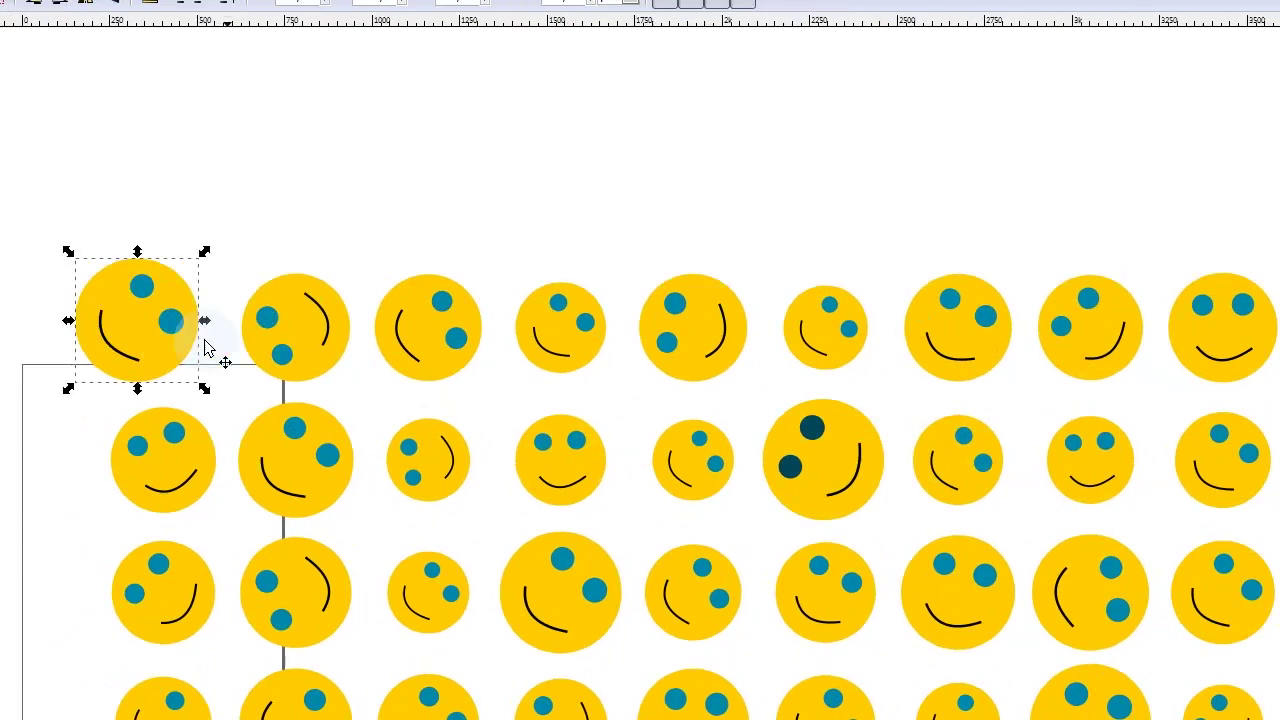
left_click_drag(103, 347, 128, 344)
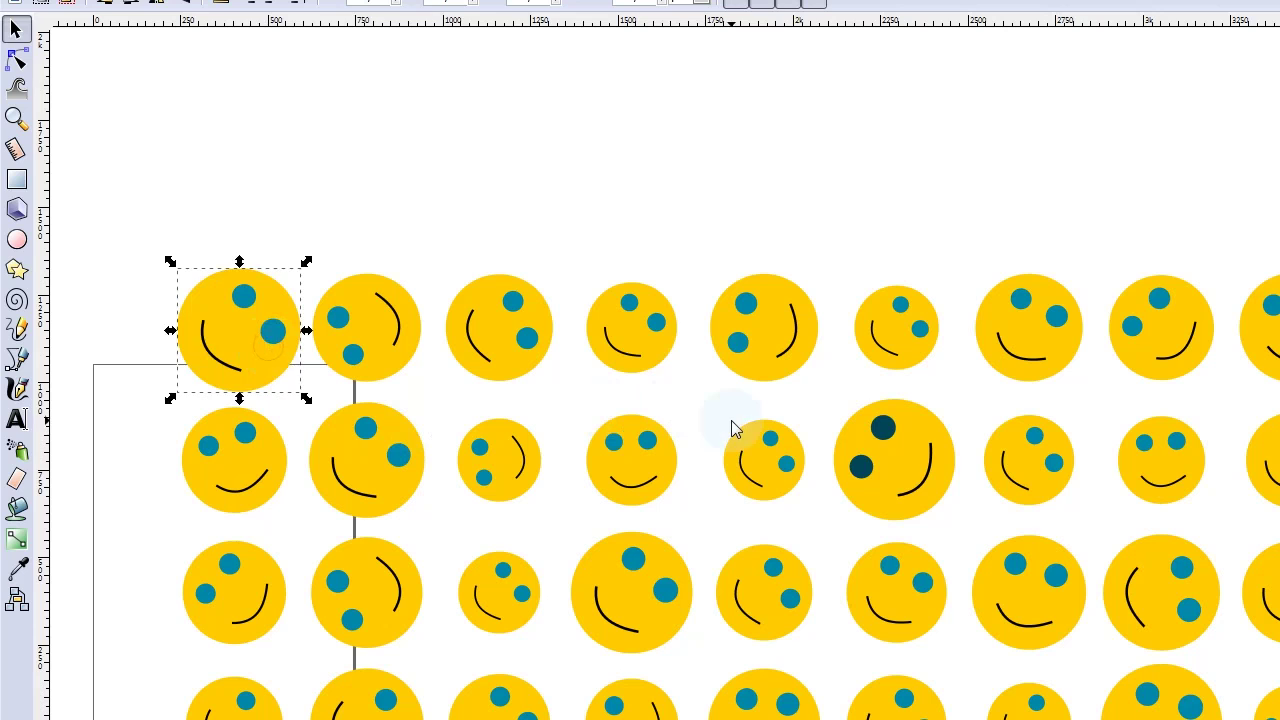
key("ctrl+z")
key("ctrl+z")
key("ctrl+z")
key("ctrl+z")
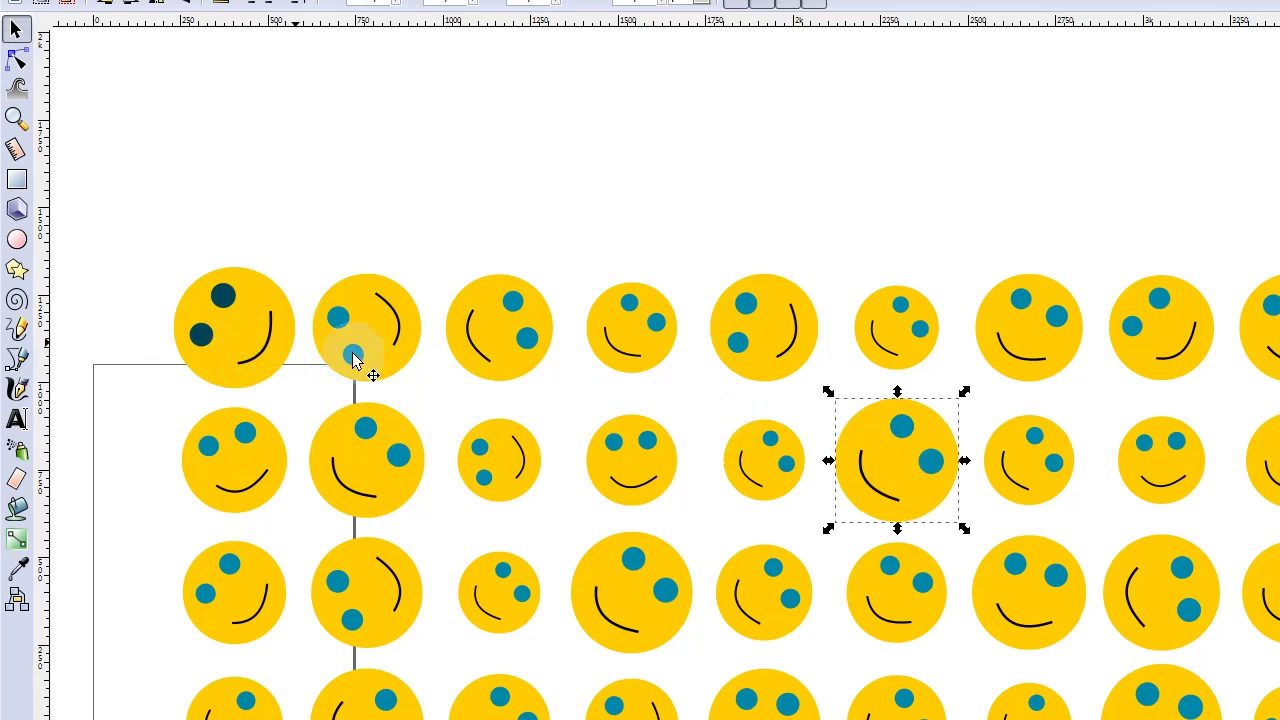
Step: Move the large second-row smiley to the top row's start again and put the dark-eyed smiley in its place
left_click_drag(660, 428, 61, 281)
left_click_drag(2, 337, 645, 478)
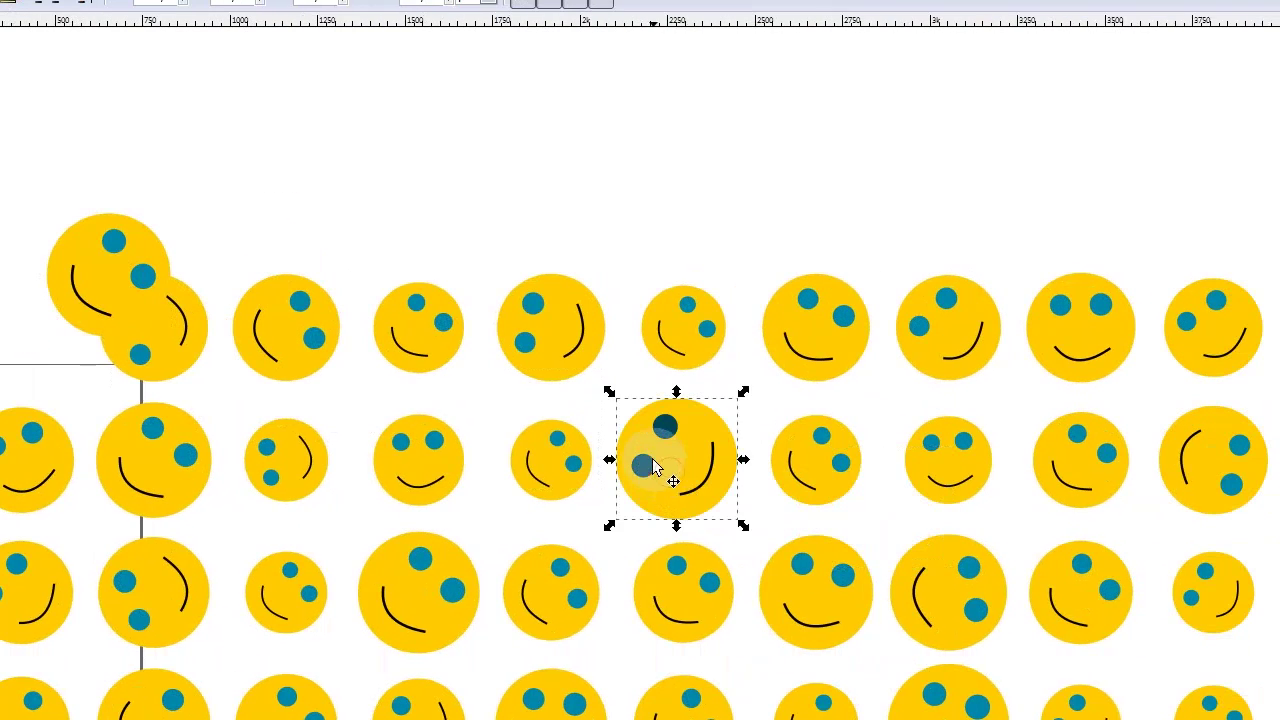
key("Return")
Step: Add the large second-row smiley to the dark-eyed one in the selection and exchange their positions with Align and Distribute
key("minus")
key("minus")
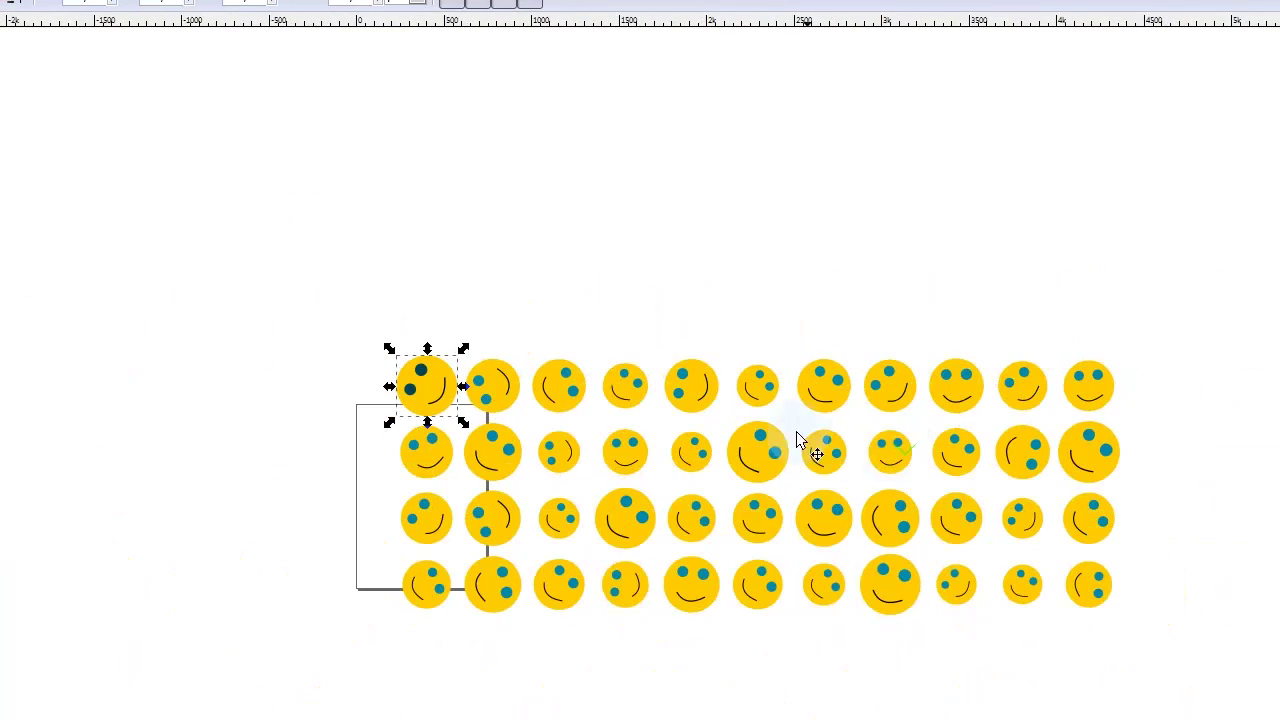
scroll(770, 440, "left", 10)
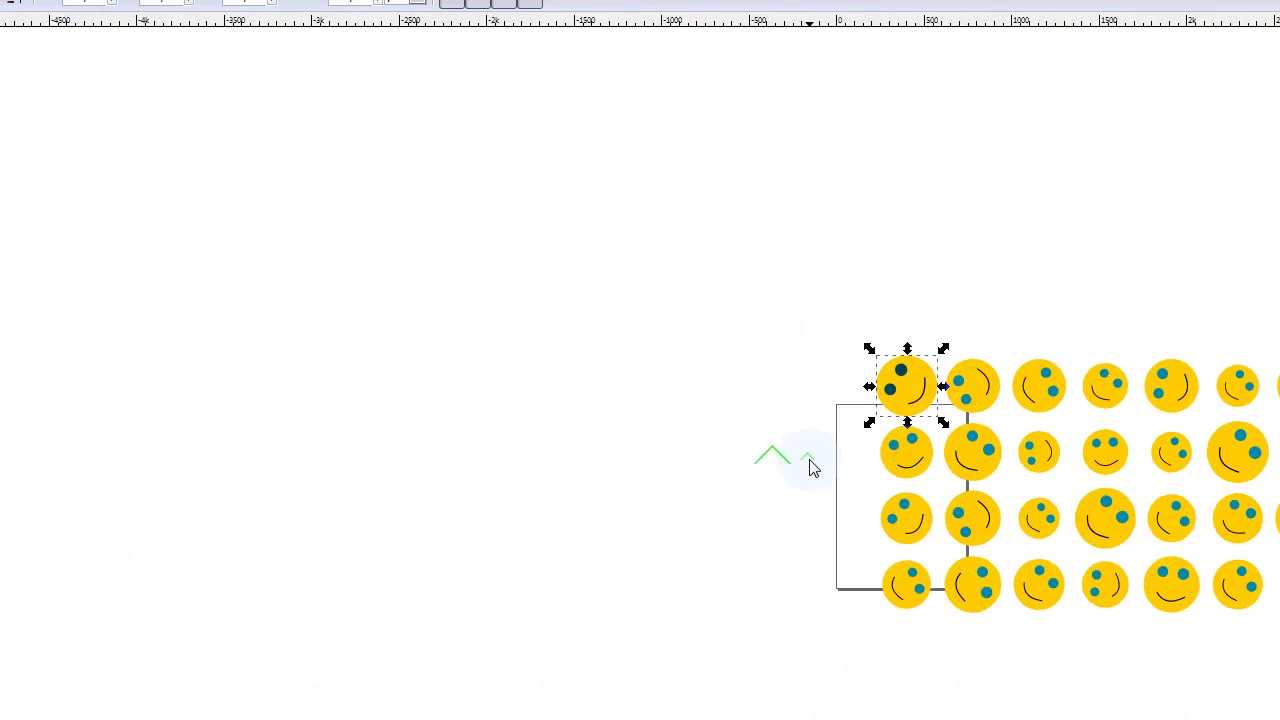
left_click(912, 462, "shift")
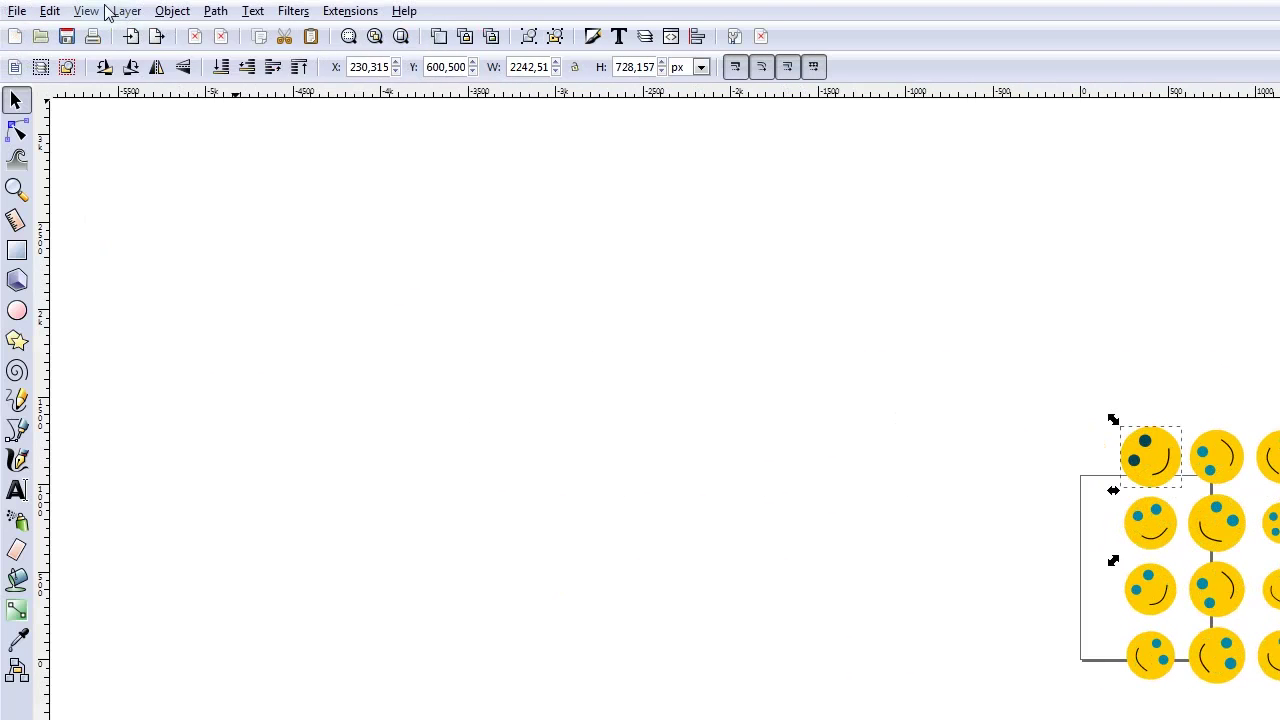
left_click(124, 11)
mouse_move(172, 12)
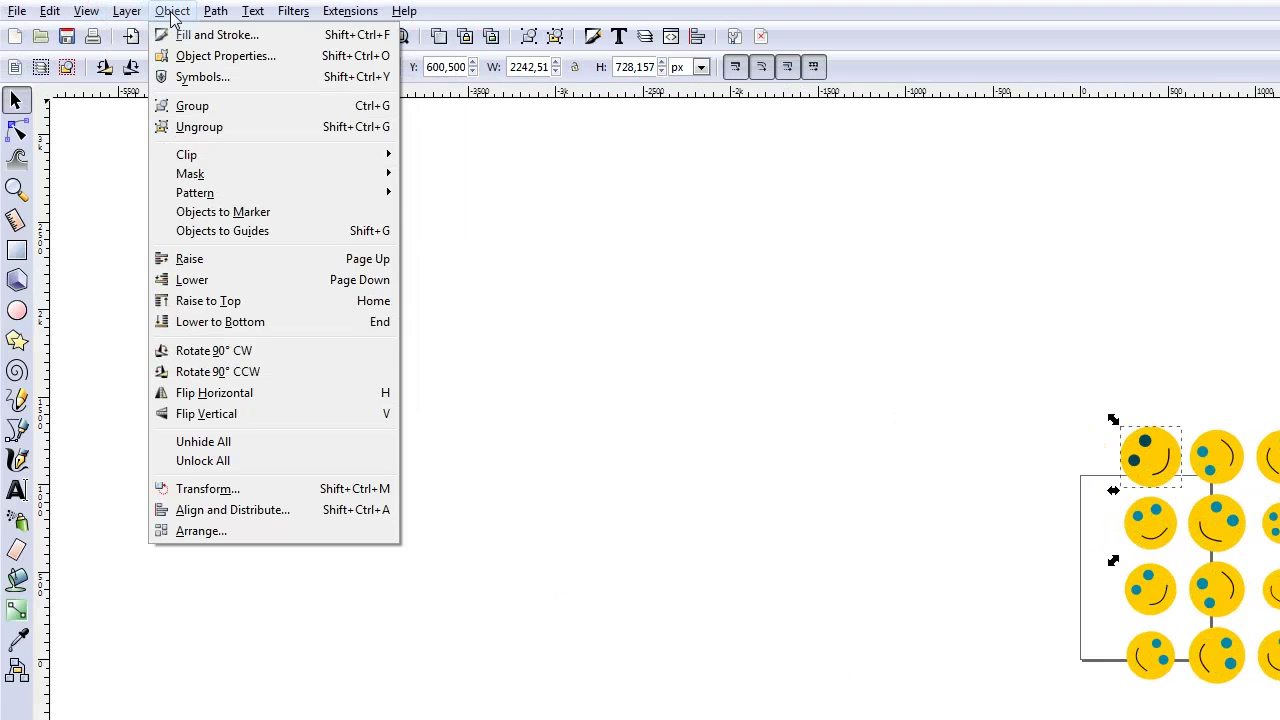
left_click(245, 512)
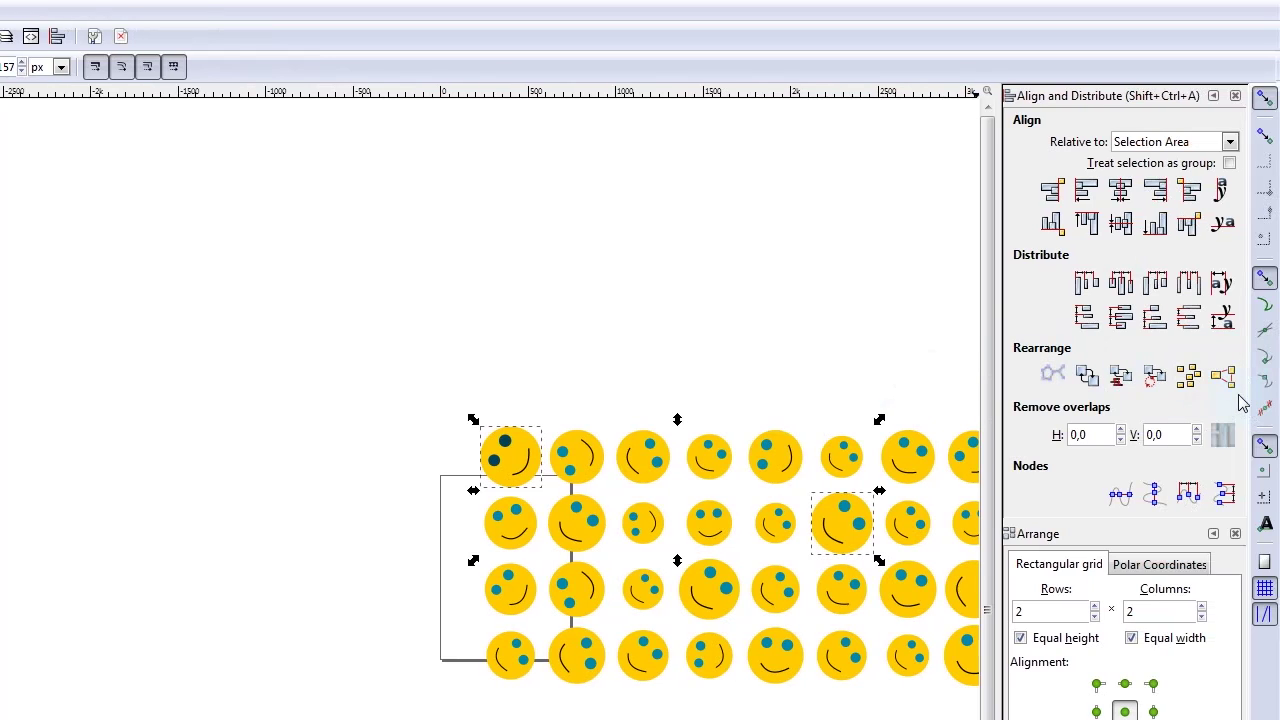
left_click(1085, 376)
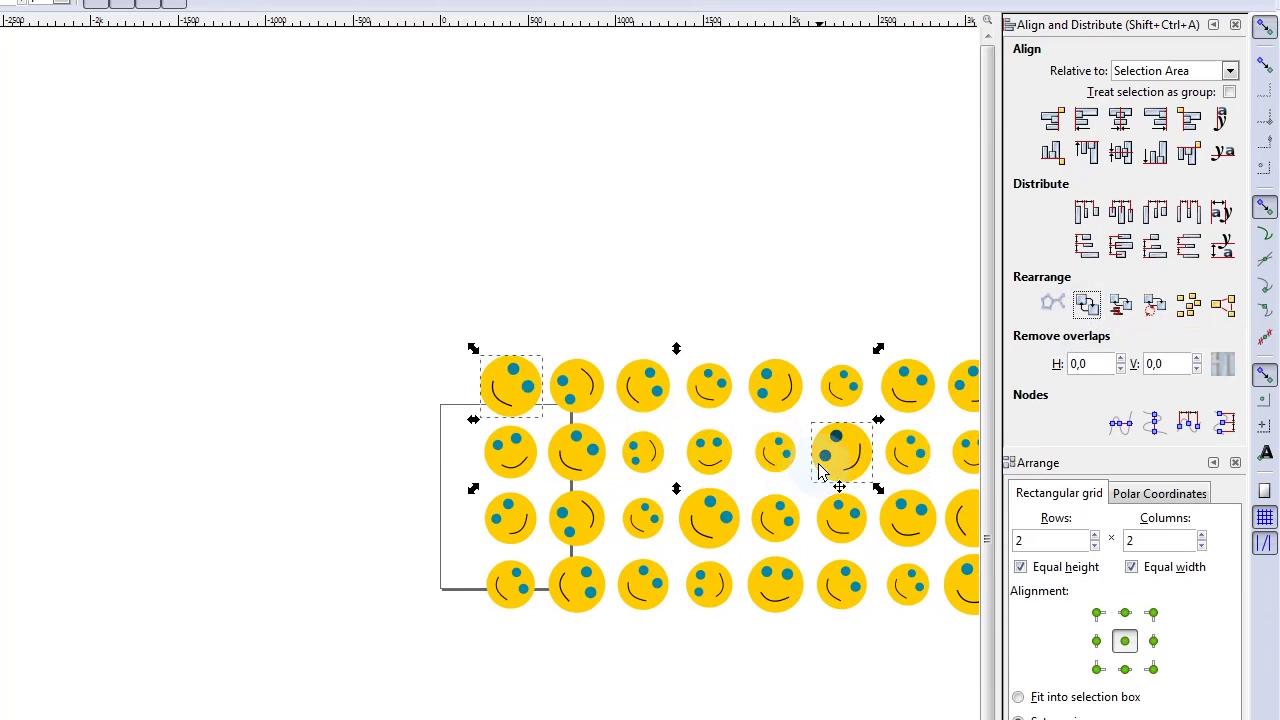
Step: Select the dark-eyed smiley in the second row together with the top row's first smiley and exchange their positions back
left_click(787, 405, "shift")
left_click(858, 400, "shift")
left_click_drag(840, 450, 576, 452)
left_click(484, 398)
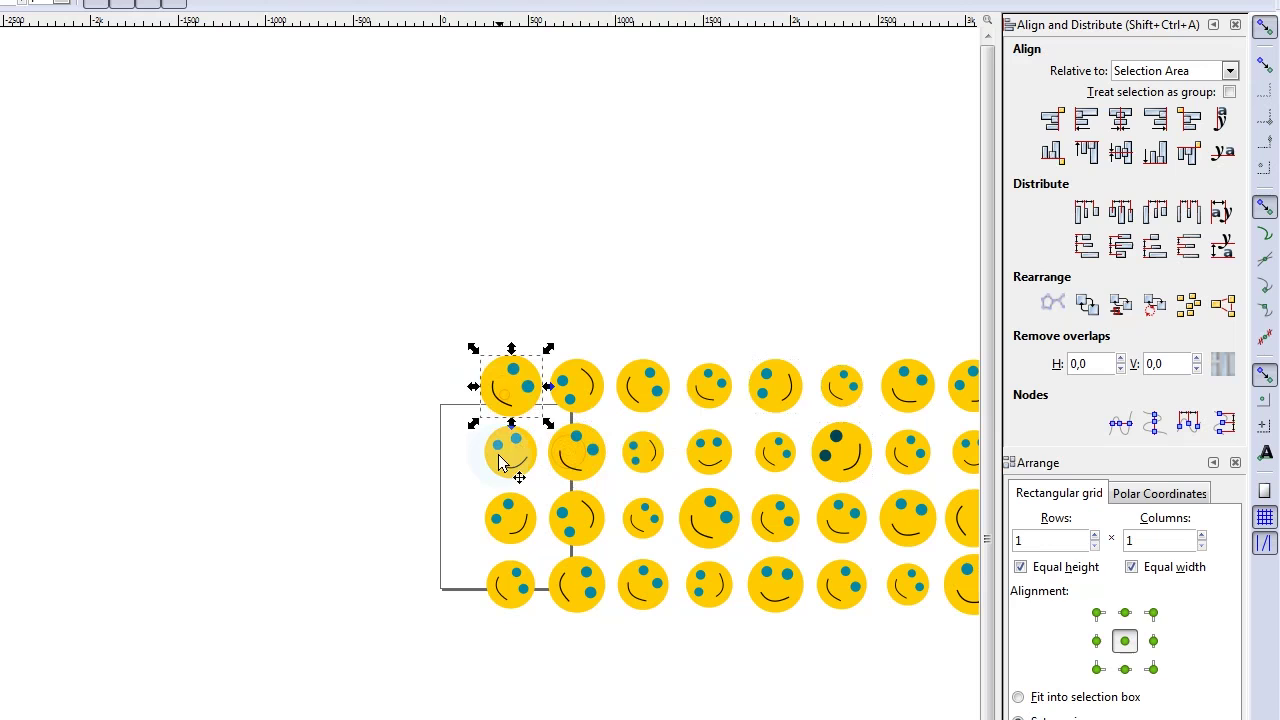
left_click(843, 456)
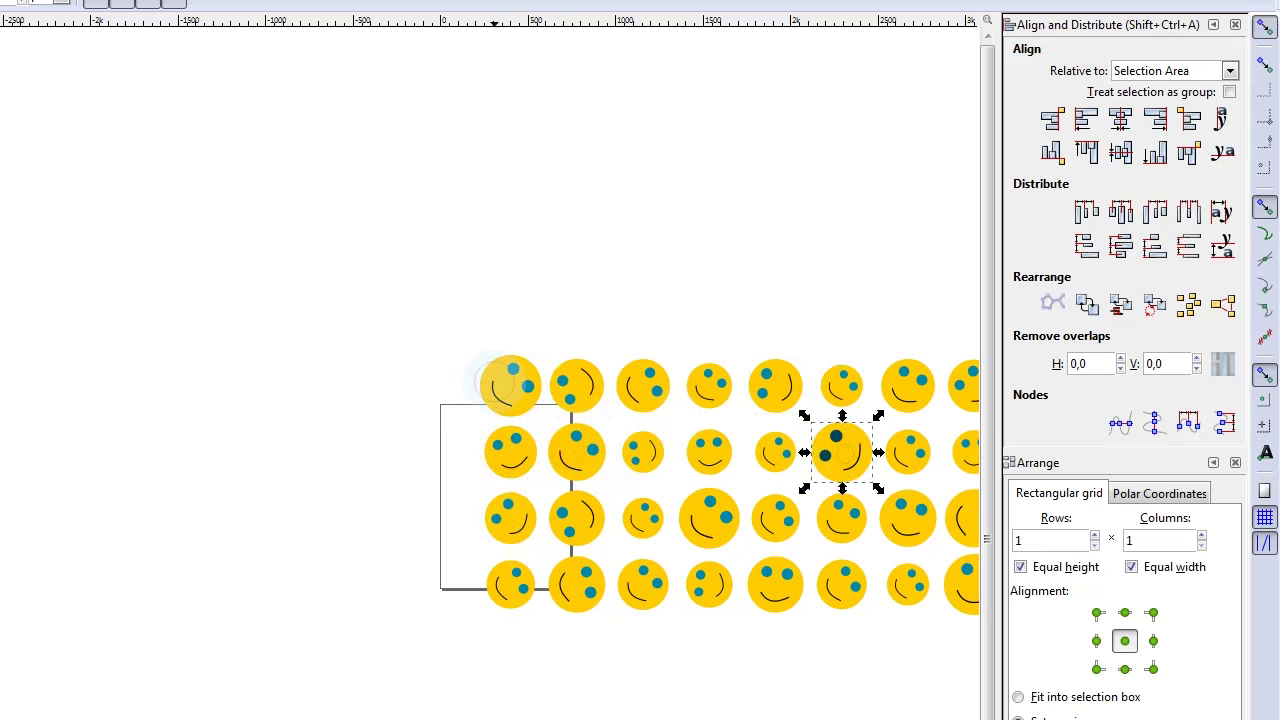
left_click(510, 388, "shift")
left_click(1087, 304)
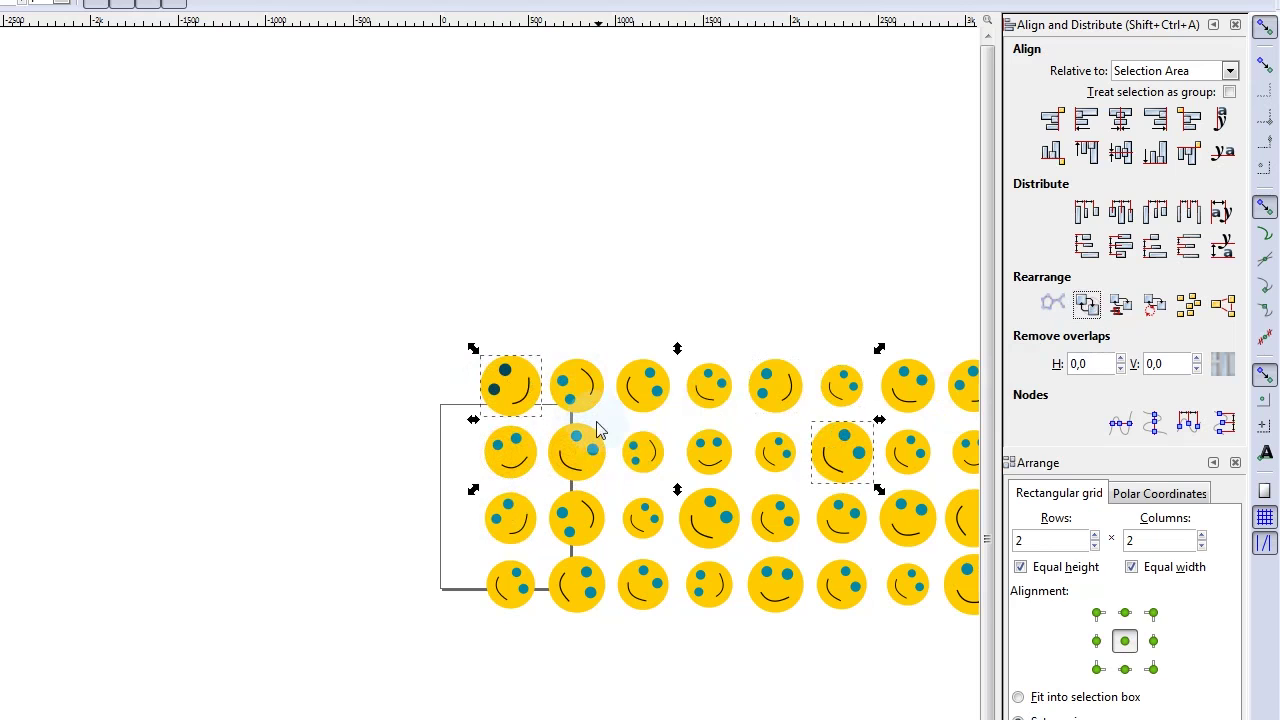
Step: Select the four smileys of the first column, exchange their positions repeatedly to cycle them through the column, and deselect
left_click_drag(416, 328, 547, 650)
left_click_drag(547, 510, 546, 507)
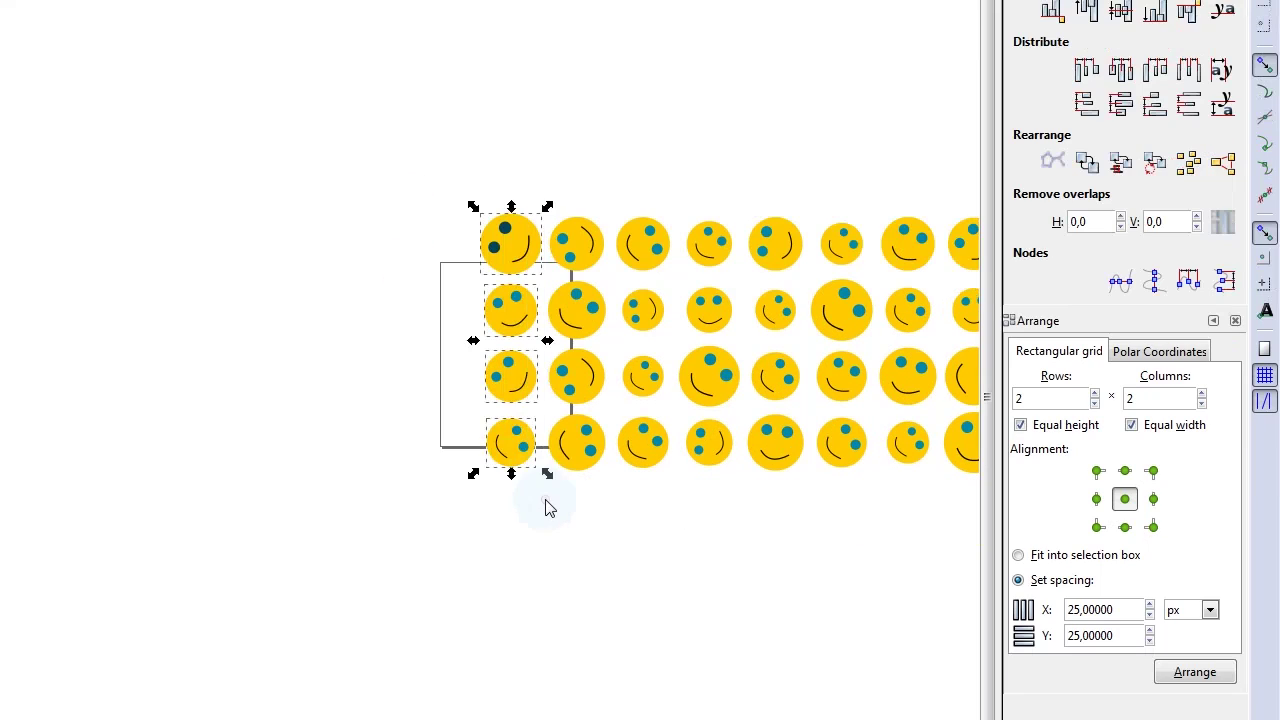
scroll(643, 450, "left", 2)
scroll(643, 450, "left", 2)
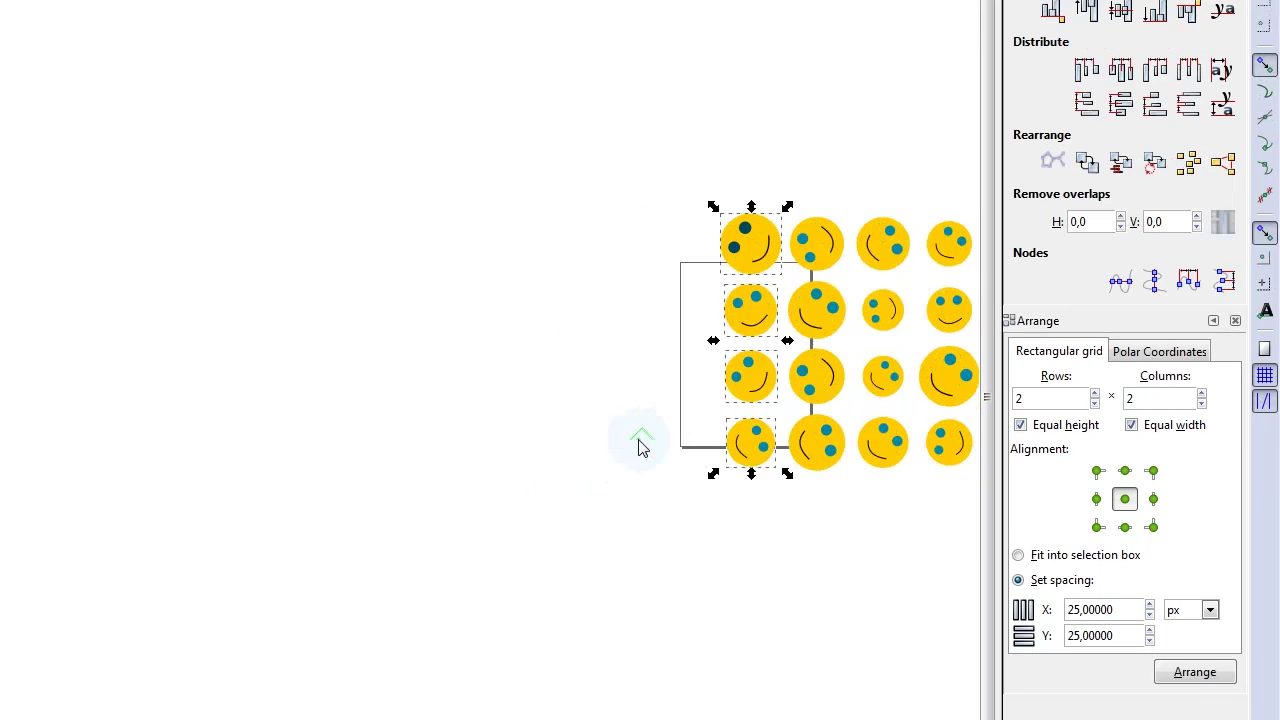
left_click(1087, 166)
left_click(1089, 249)
left_click(1089, 249)
left_click(1089, 249)
left_click(1089, 249)
left_click(1089, 249)
left_click(1089, 249)
left_click(1089, 249)
left_click(1089, 249)
left_click(1089, 249)
left_click(1089, 249)
left_click(1089, 249)
left_click(1089, 249)
left_click(1089, 249)
left_click(1088, 249)
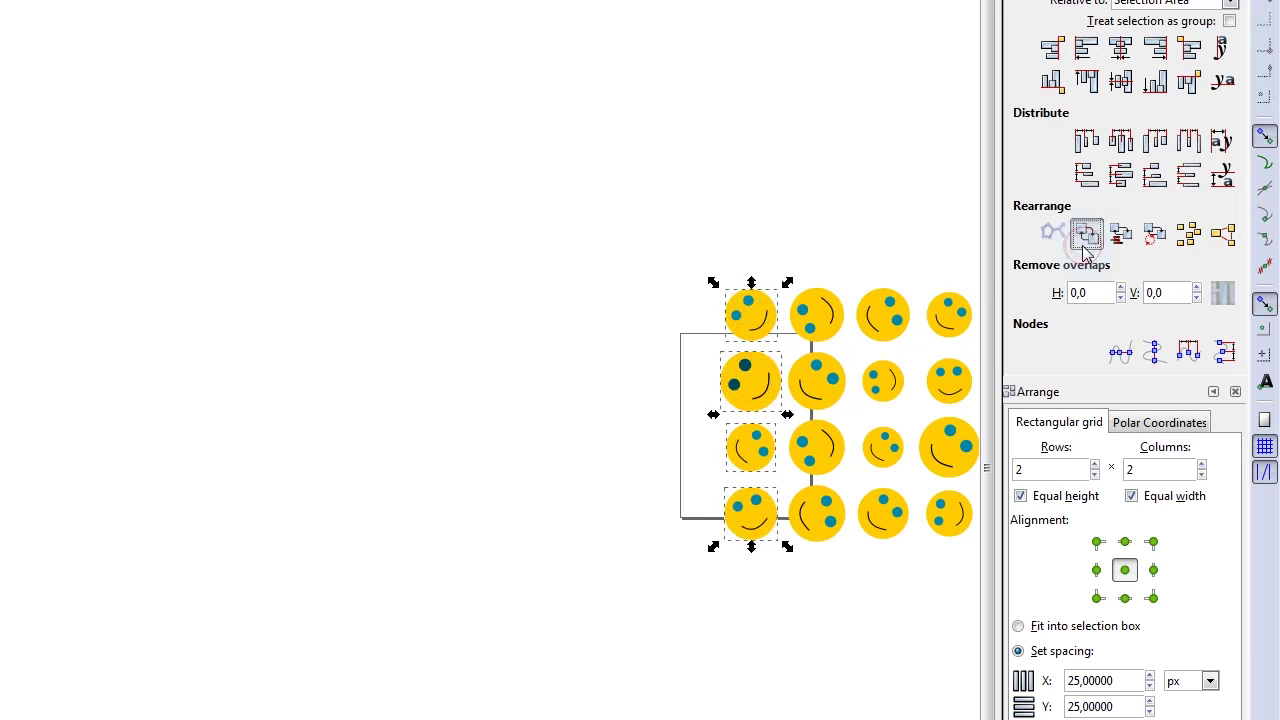
left_click(1086, 249)
left_click(614, 347)
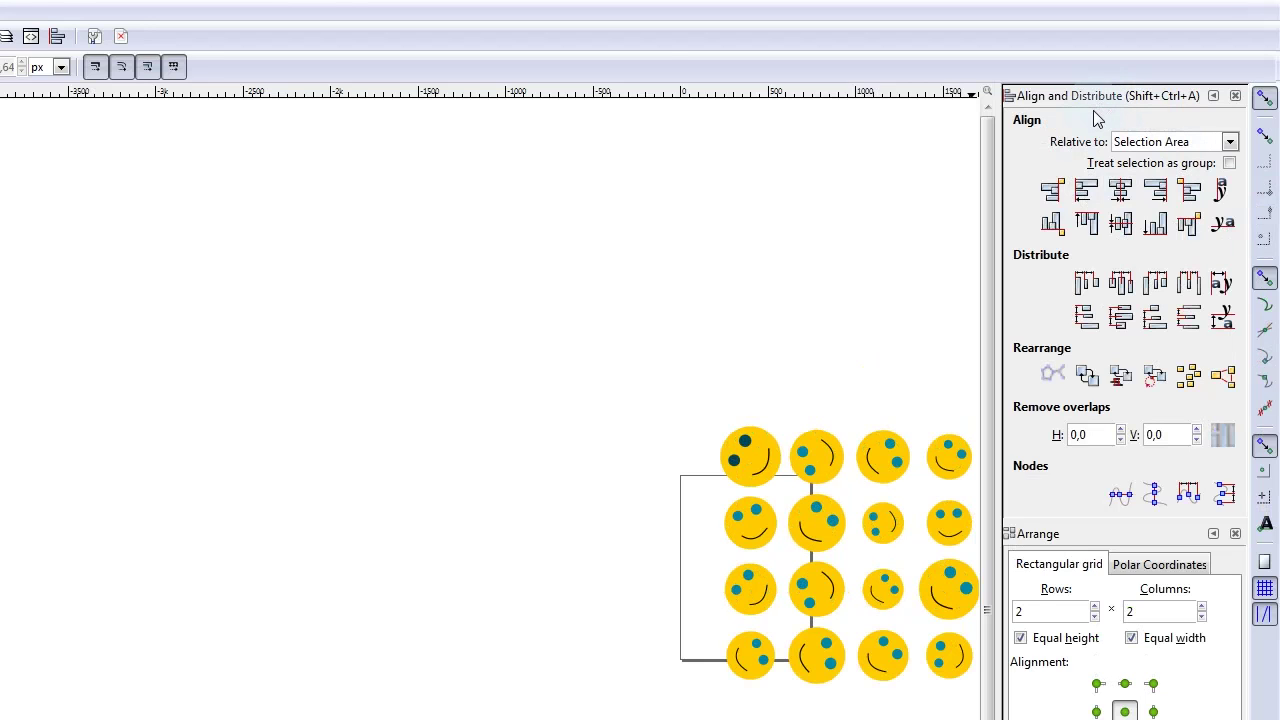
Step: Open the PNG export settings, select the dark-eyed smiley, and export the second row's second smiley as a PNG of the selection
left_click(17, 11)
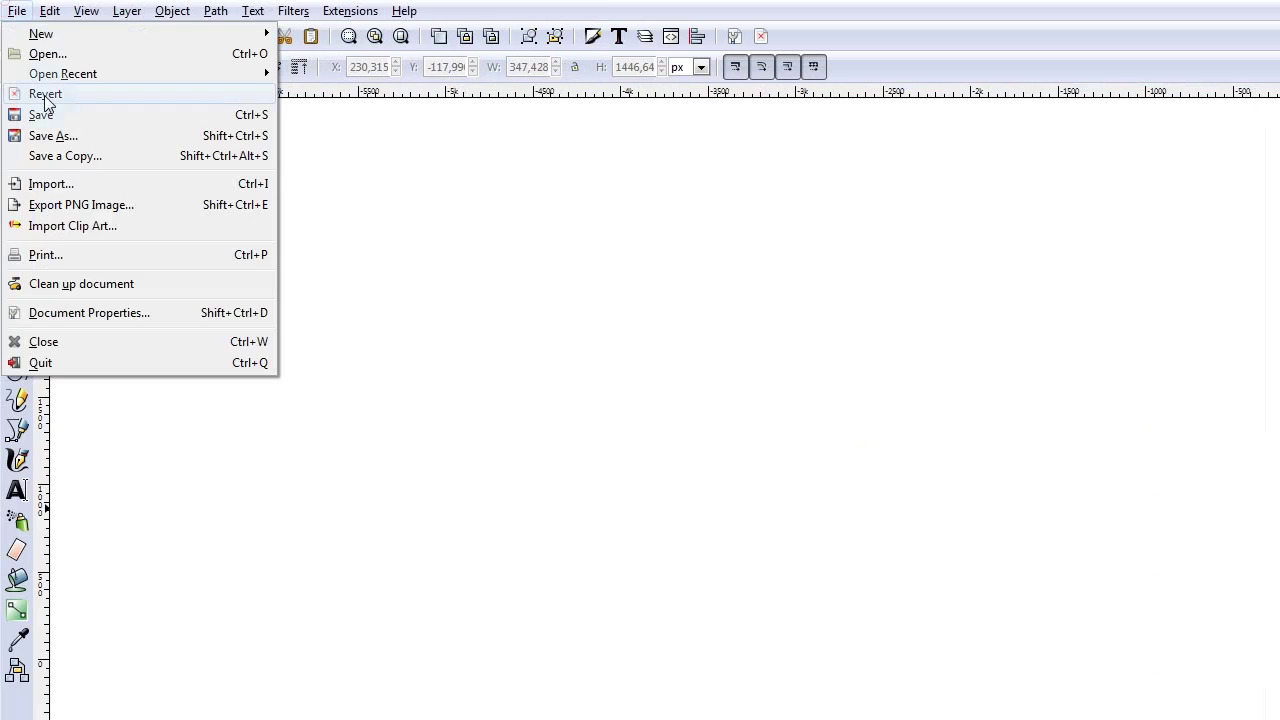
left_click(64, 206)
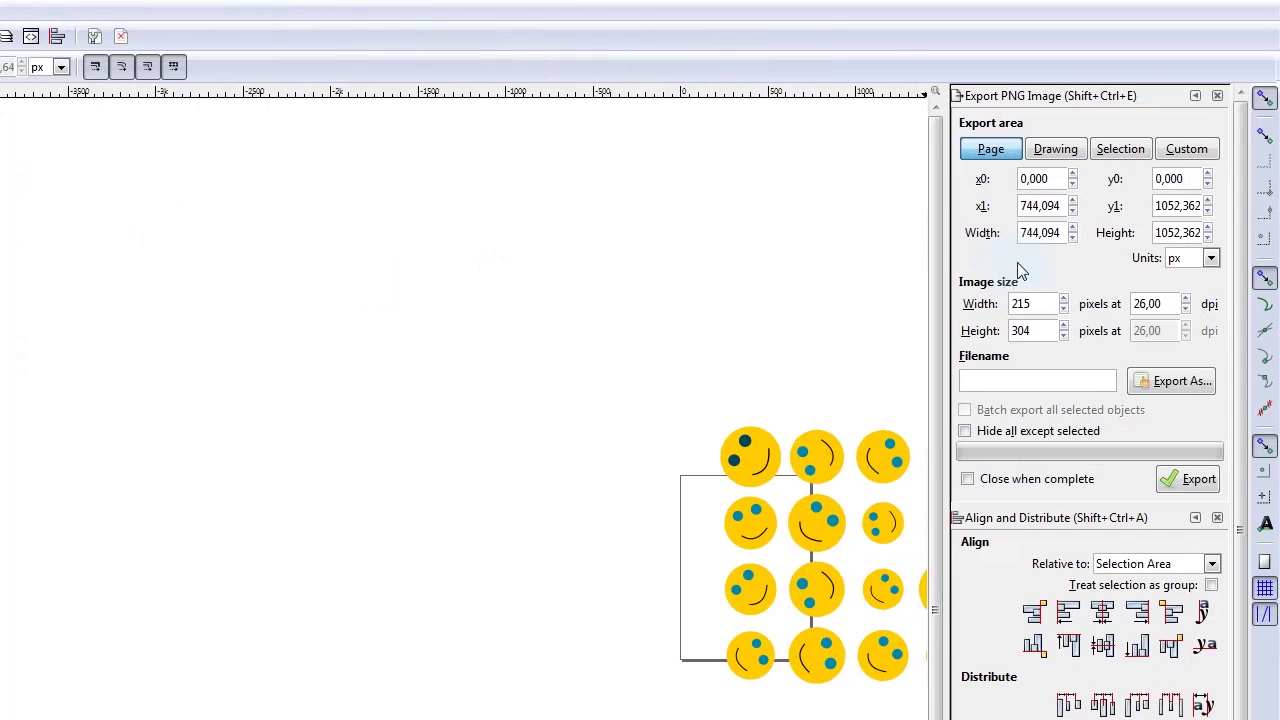
left_click(765, 452)
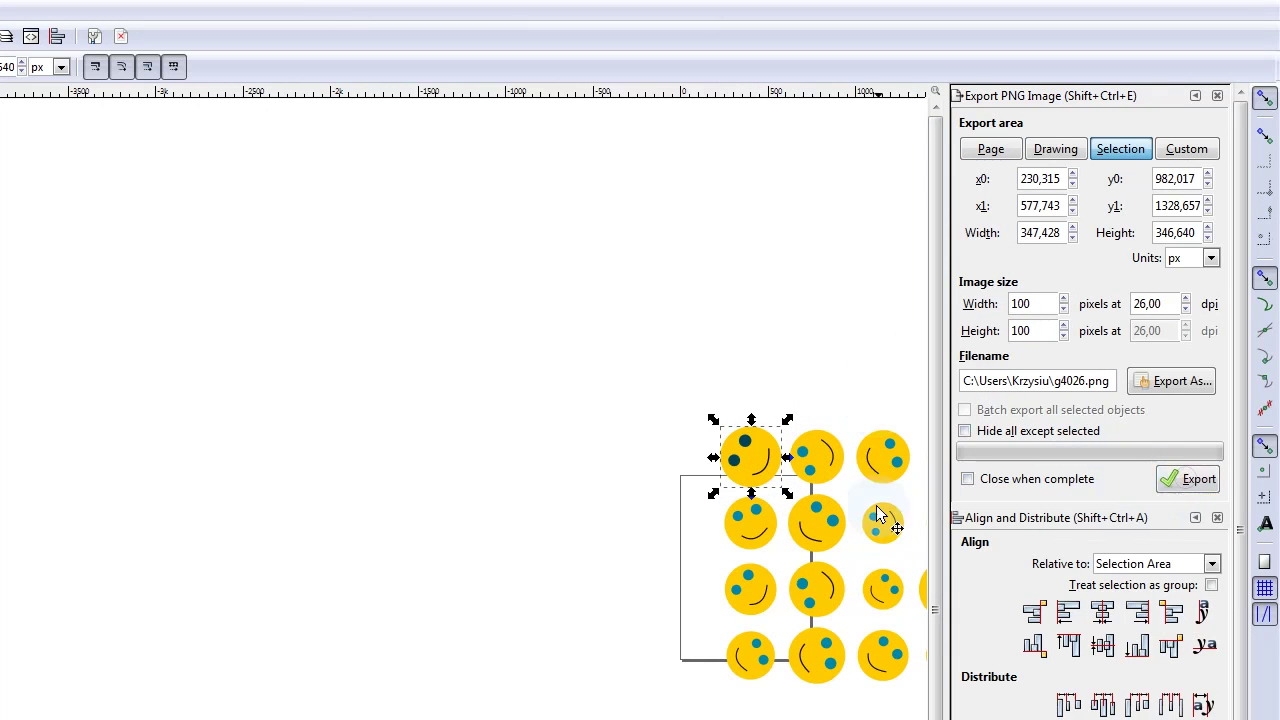
left_click(825, 522)
left_click(1195, 482)
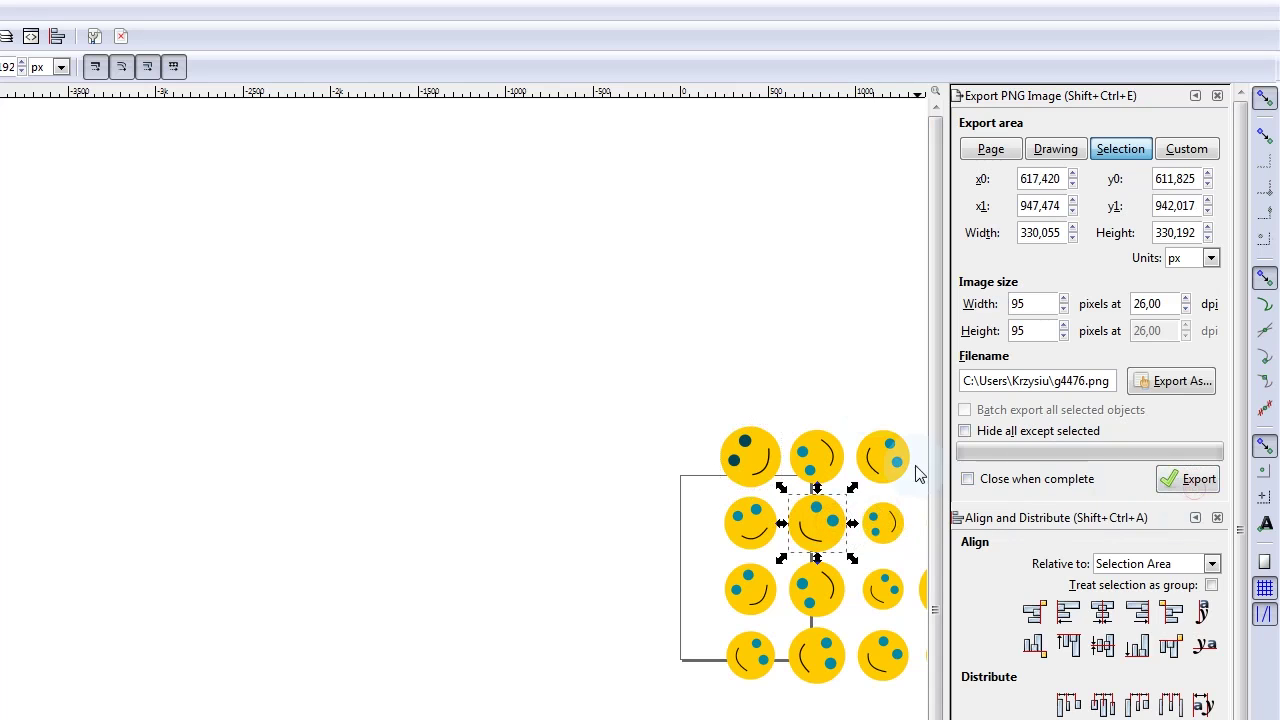
Step: Select further smileys one after another and export them as separate PNG images, ending with the small third smiley of the second row
left_click(886, 456)
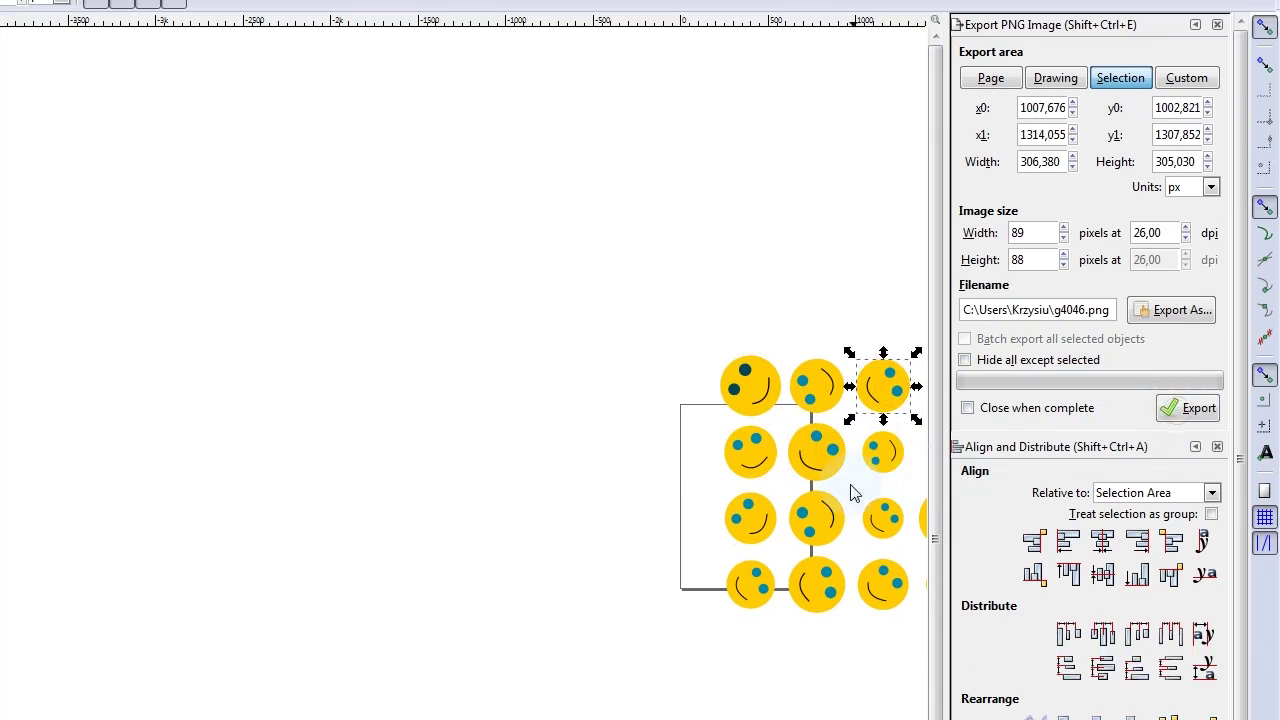
left_click(815, 586)
left_click(1184, 480)
left_click(882, 452)
left_click(1180, 410)
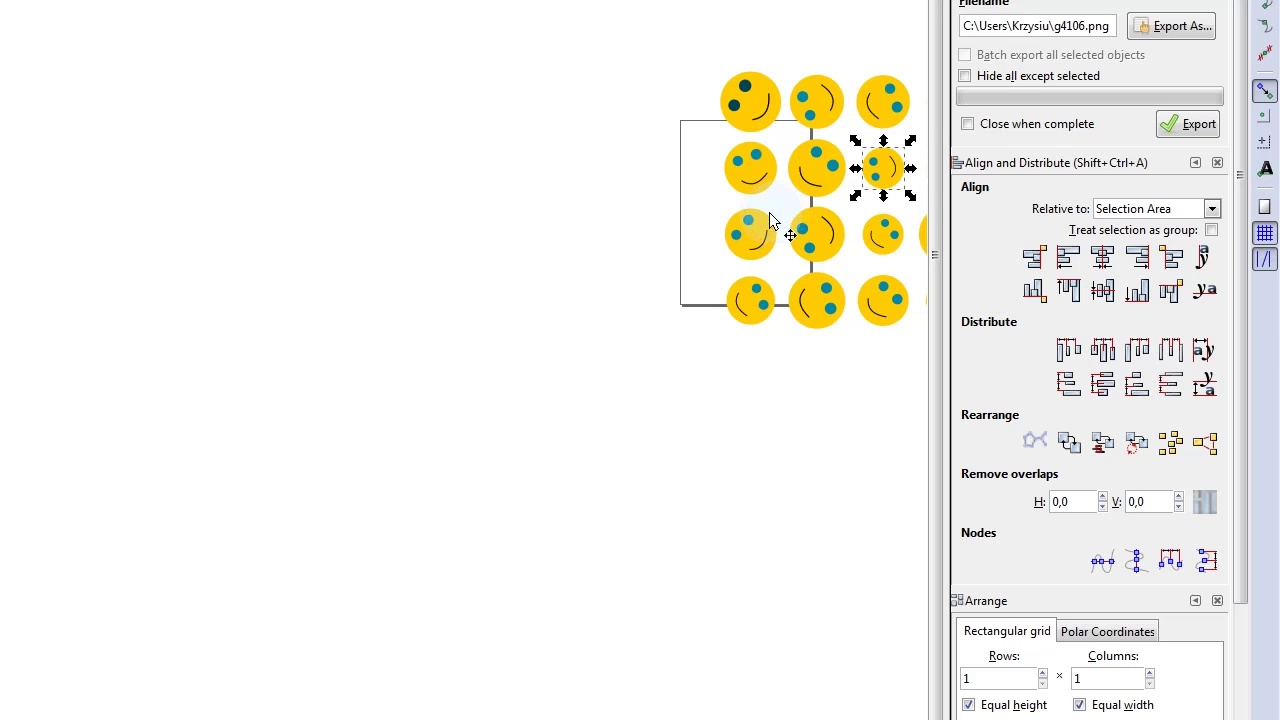
Step: Move the largest second-row smiley out of the grid into the free area above it, at about X 1639, Y 1898 px
scroll(827, 204, "left", 4)
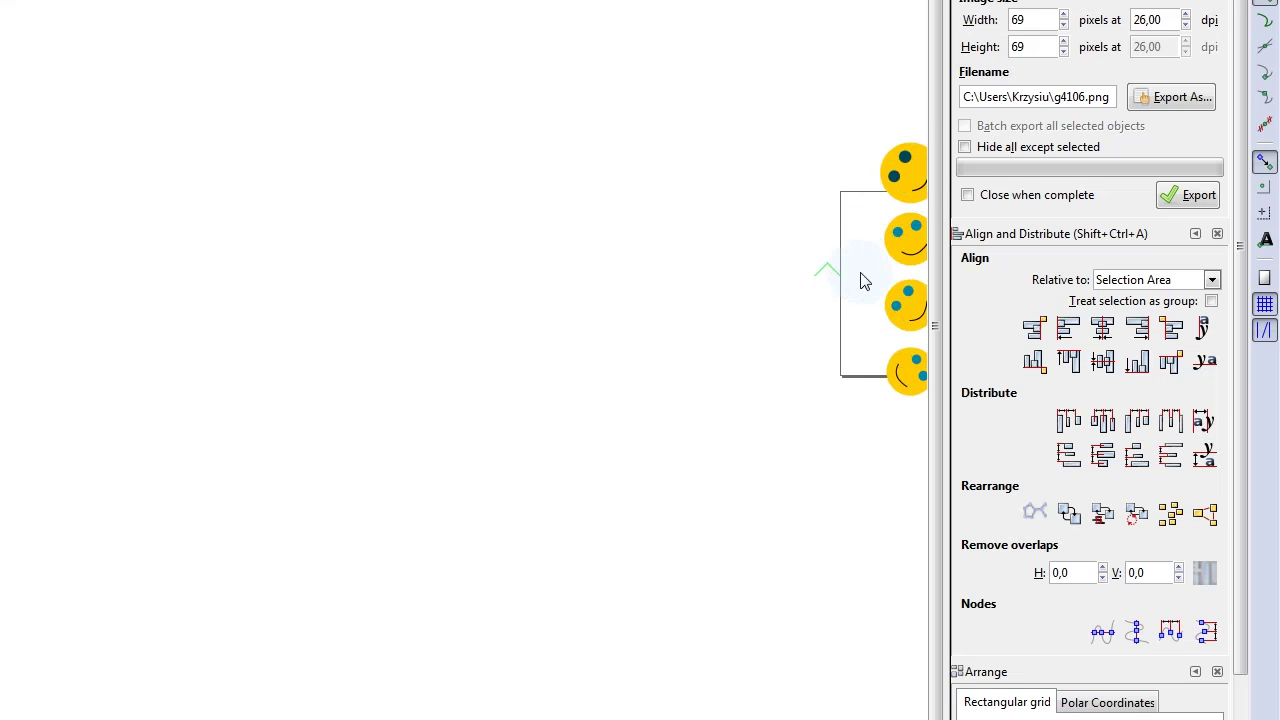
scroll(860, 277, "right", 14)
scroll(560, 190, "up", 3)
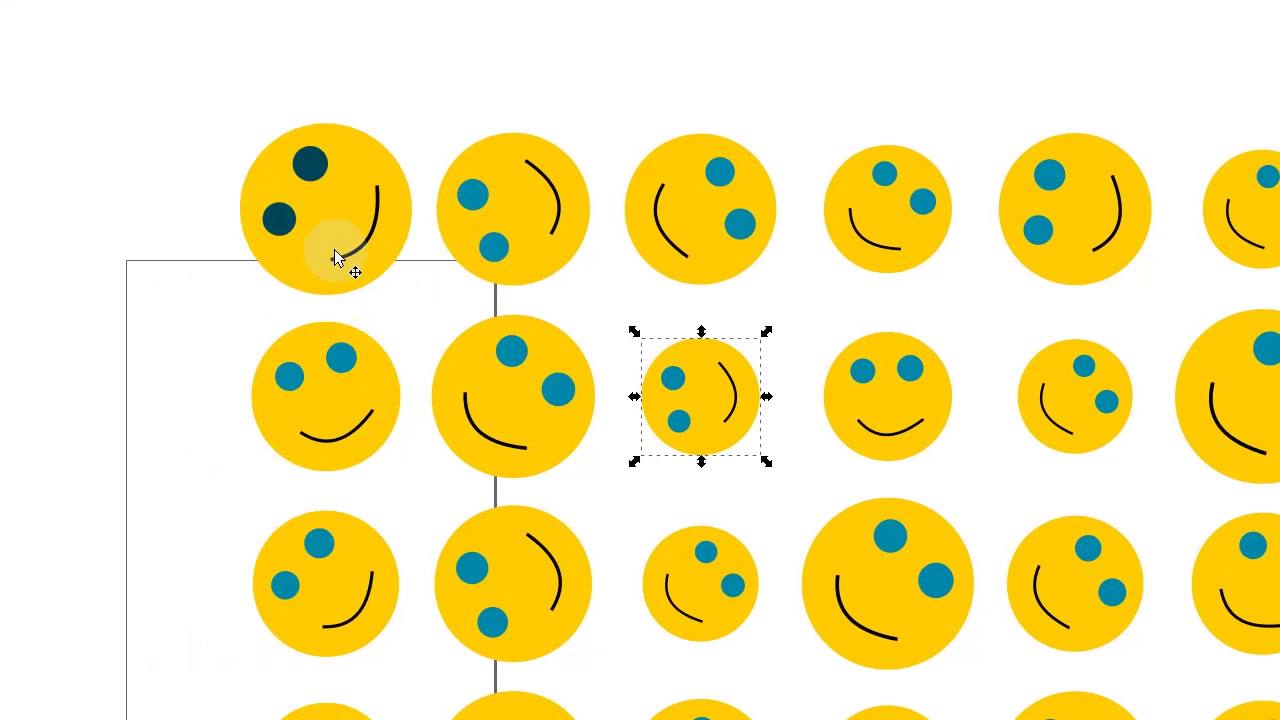
left_click(337, 256)
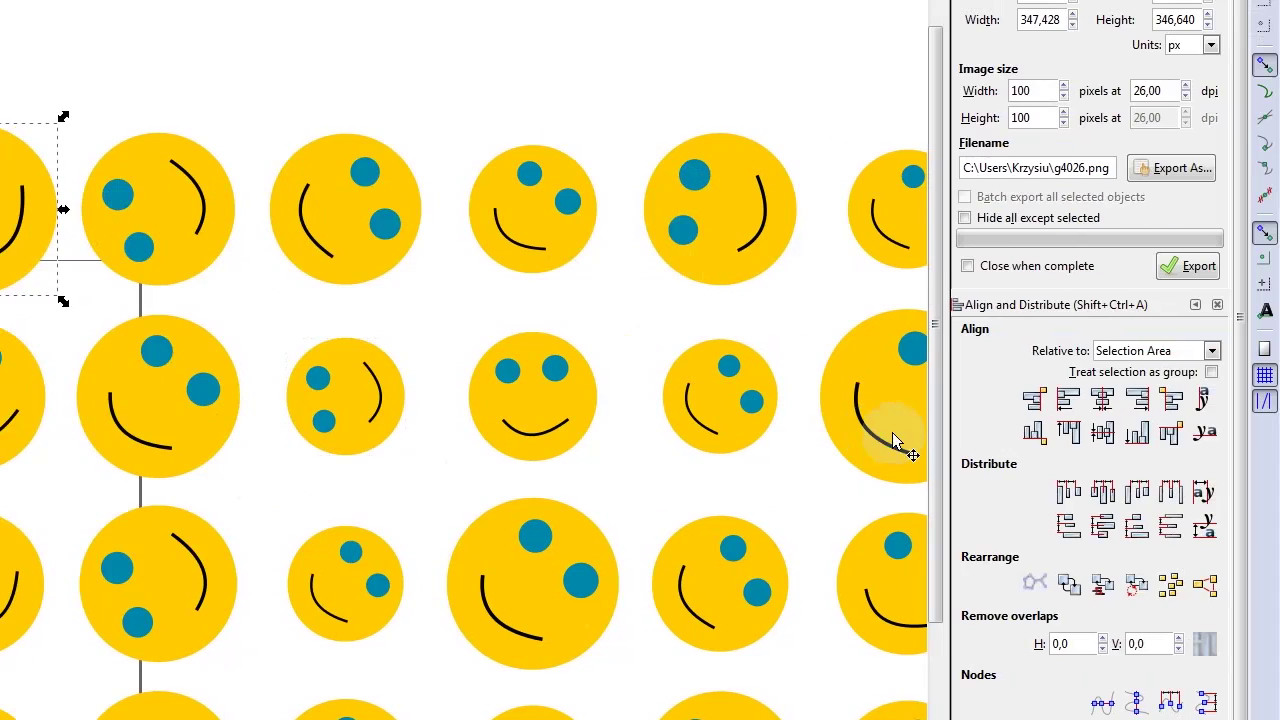
scroll(892, 432, "down", 3)
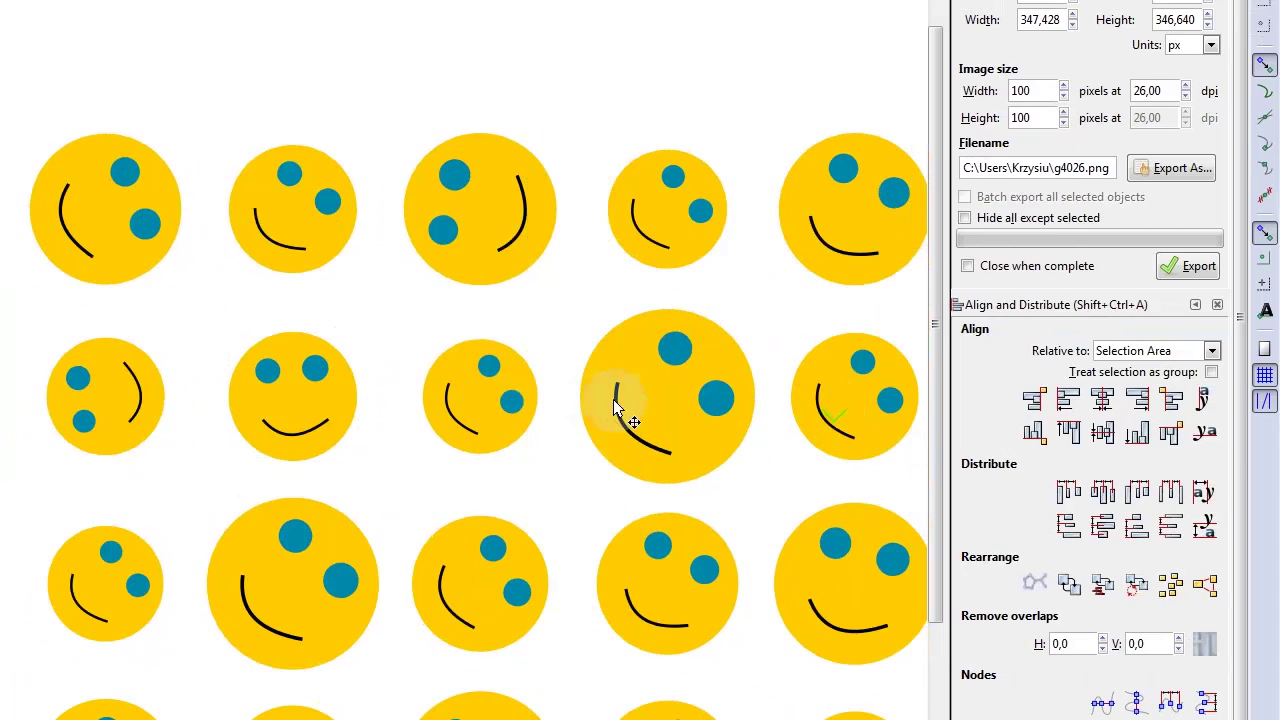
key("Tab")
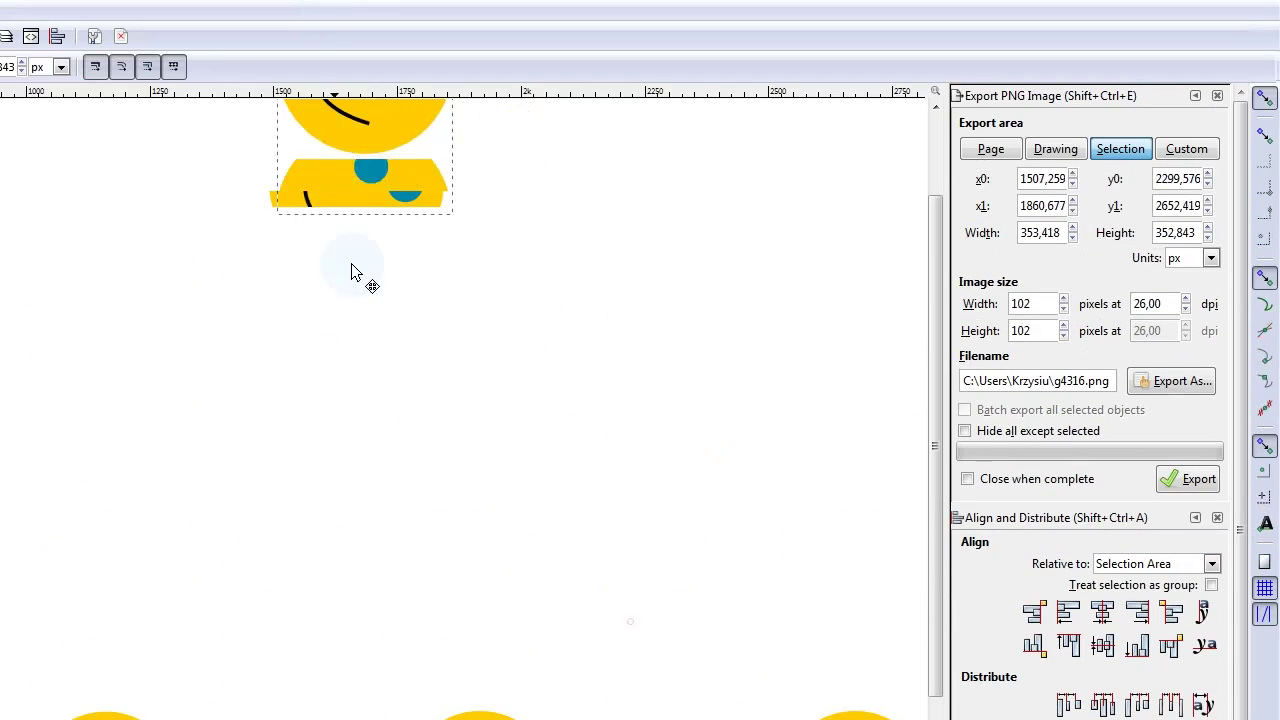
left_click_drag(351, 265, 425, 358)
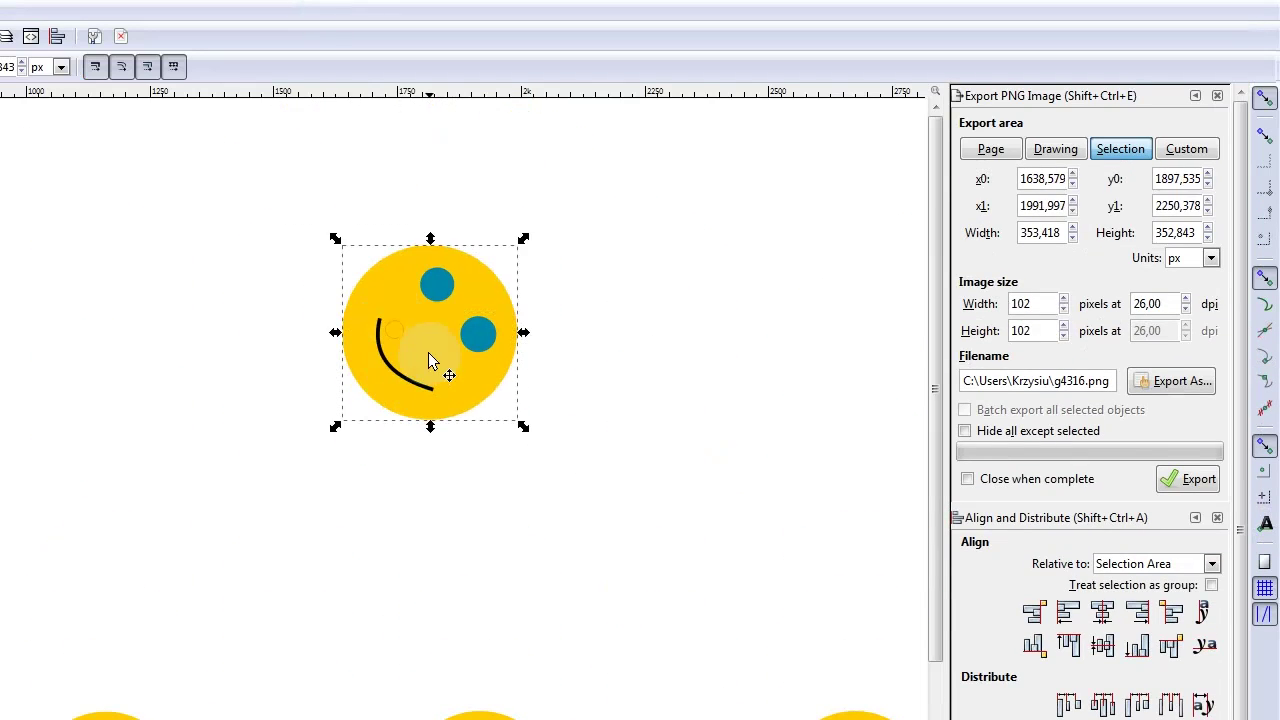
Step: Ungroup the moved smiley and select its mouth curve on its own
key("ctrl+shift+g")
left_click(423, 480)
left_click(425, 390)
scroll(372, 372, "up", 3)
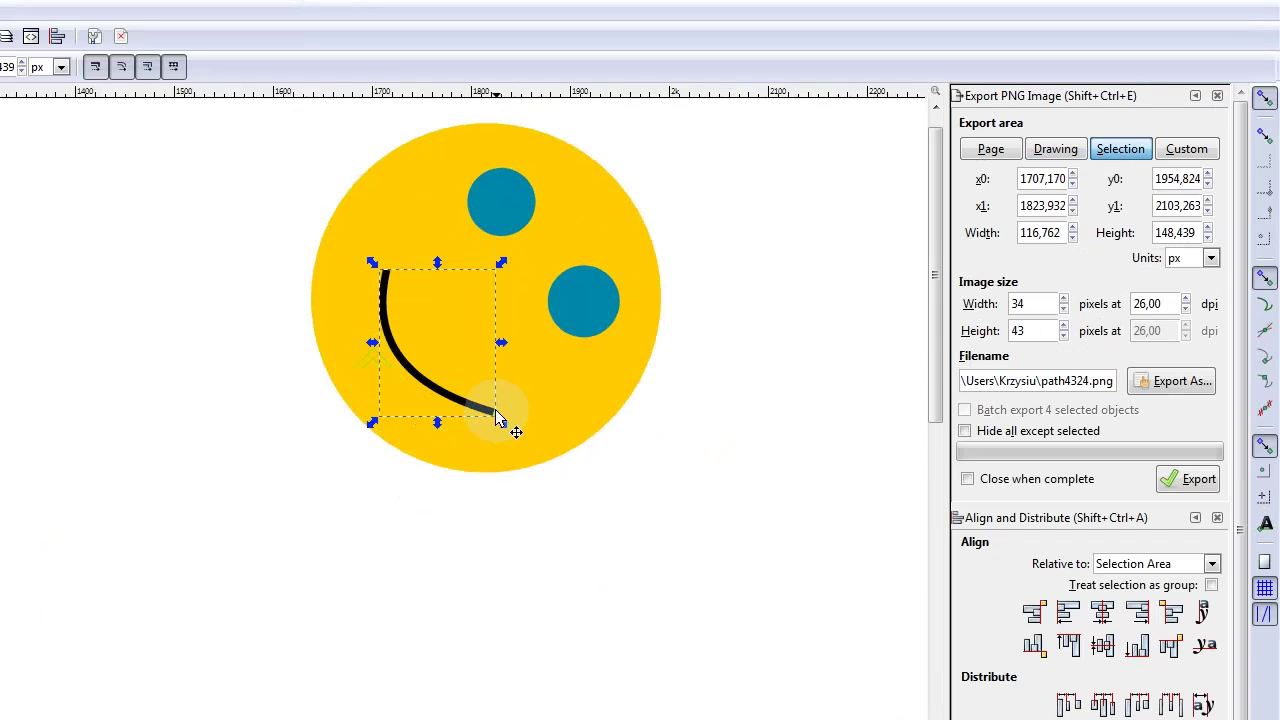
Step: Enable snapping to object centers, rotation centers and cusp nodes, selecting the smiley's lower eye and then its mouth
left_click(622, 495)
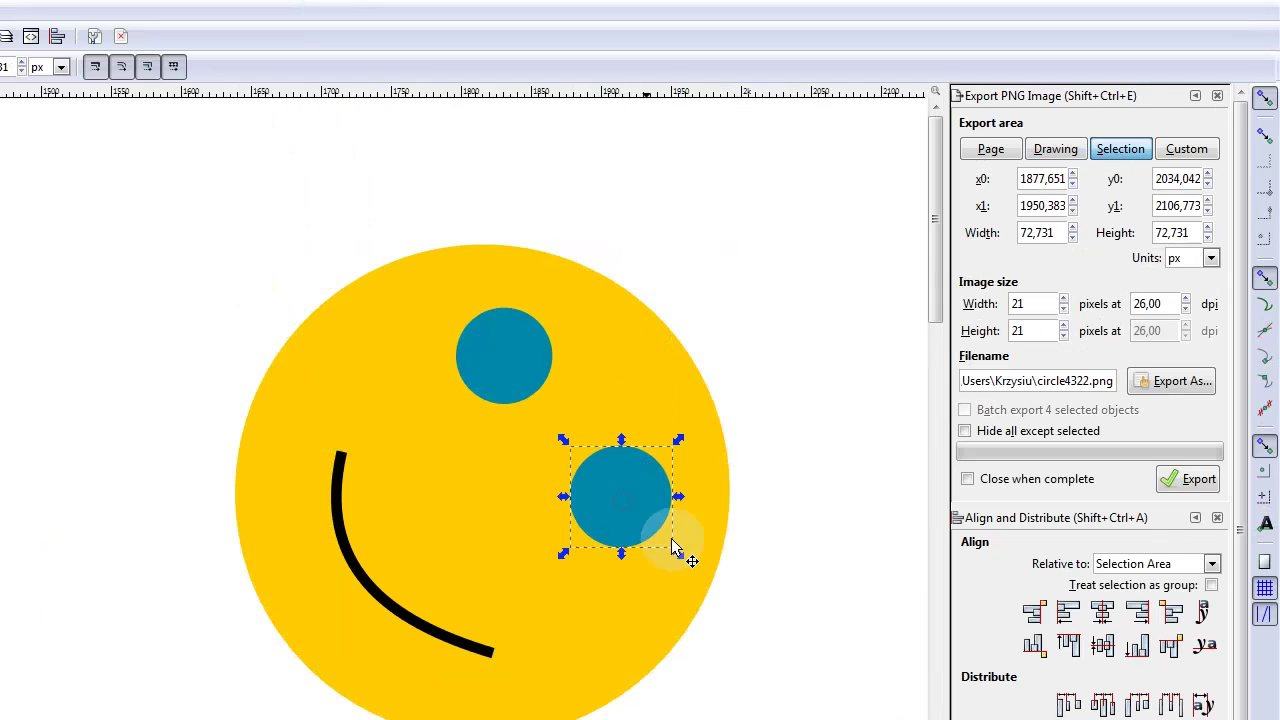
left_click(1264, 399)
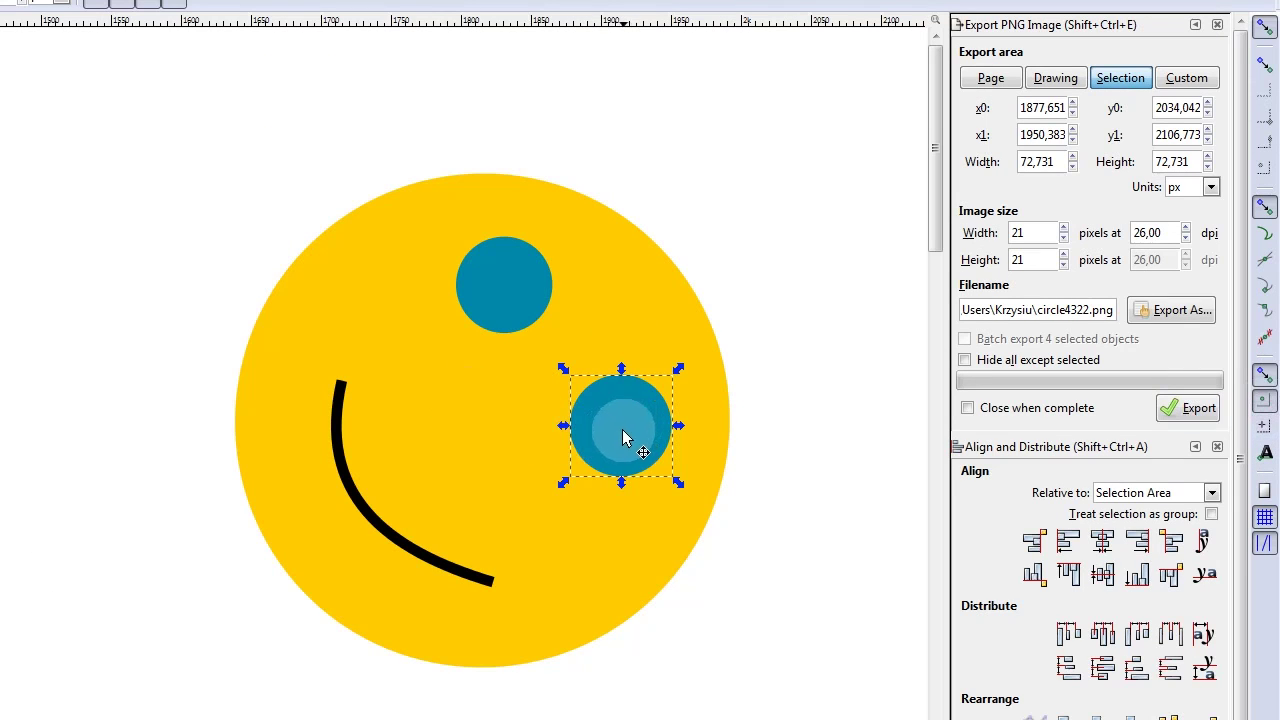
left_click(1264, 424)
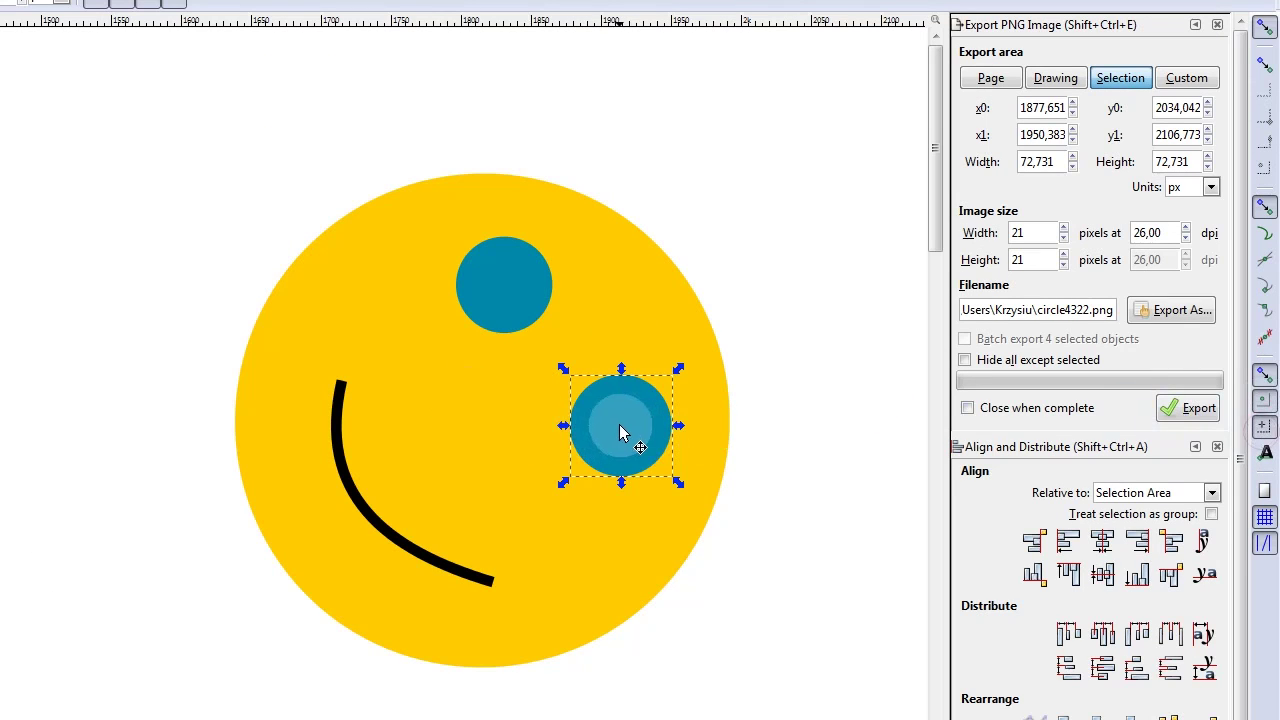
left_click(340, 422)
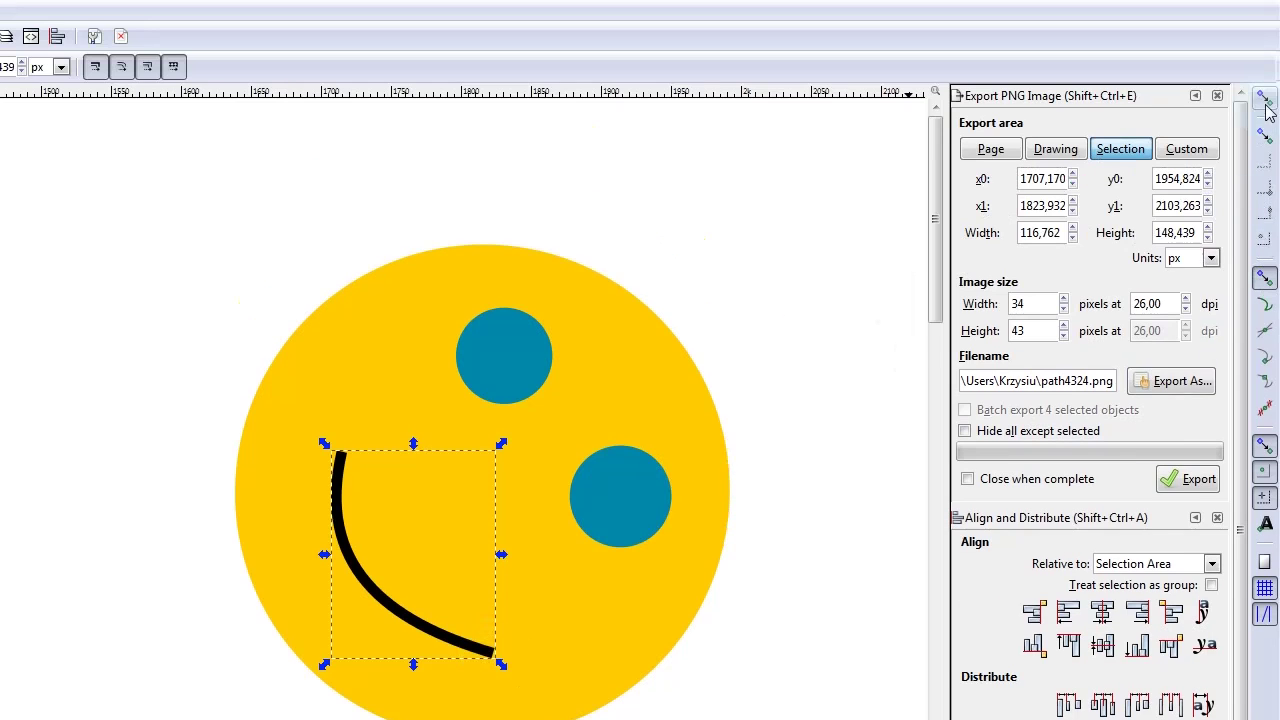
left_click(1264, 99)
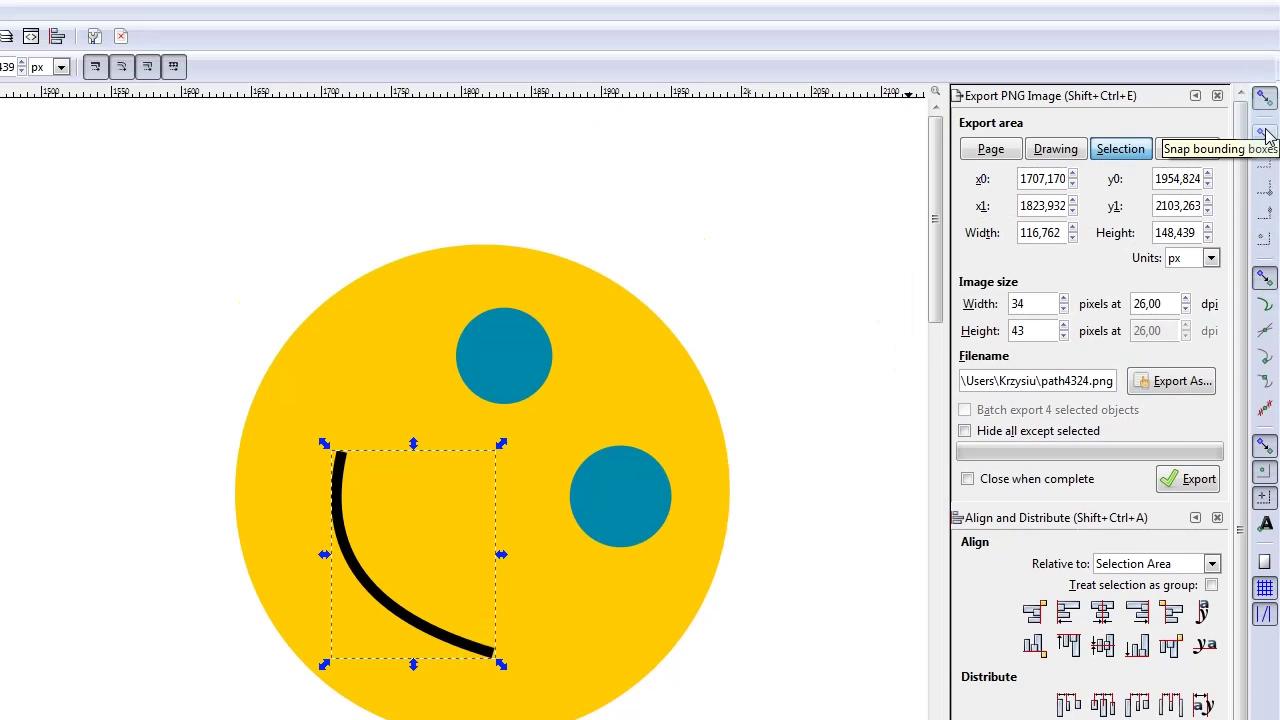
left_click(1262, 358)
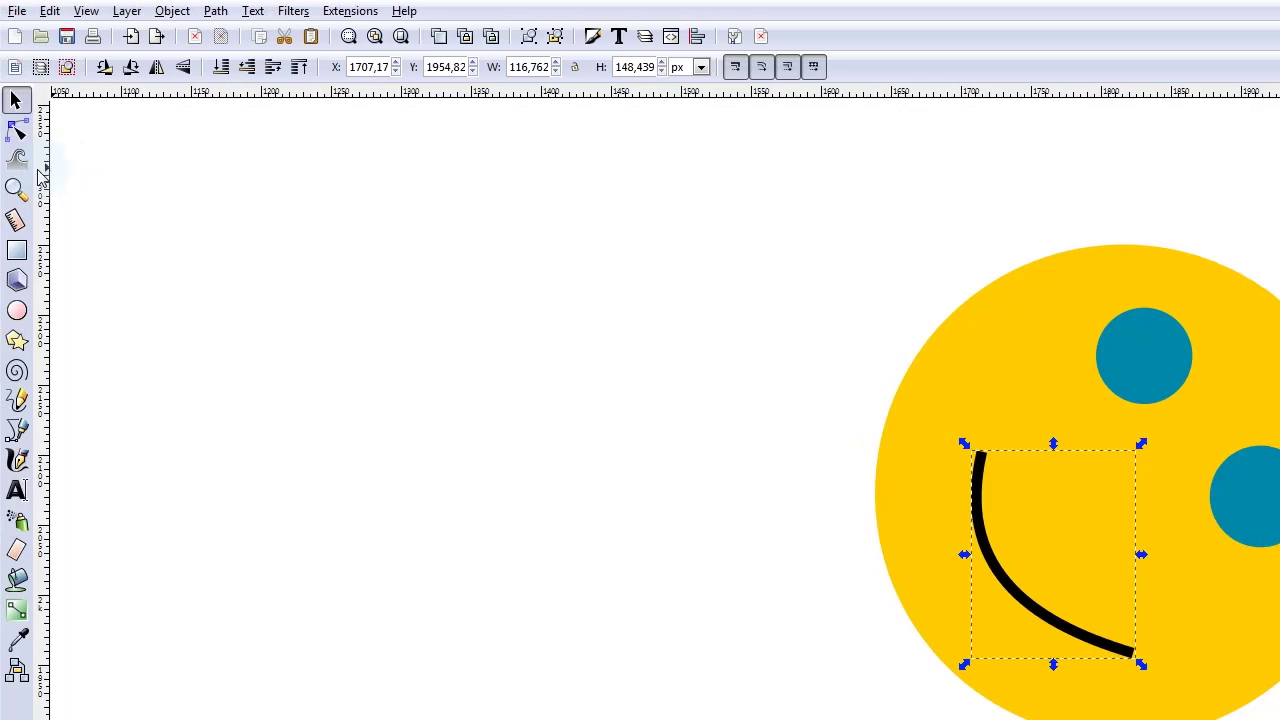
Step: Measure between the mouth's two ends with the Measure tool, and from a point outside the face to the mouth's lower end
left_click(16, 220)
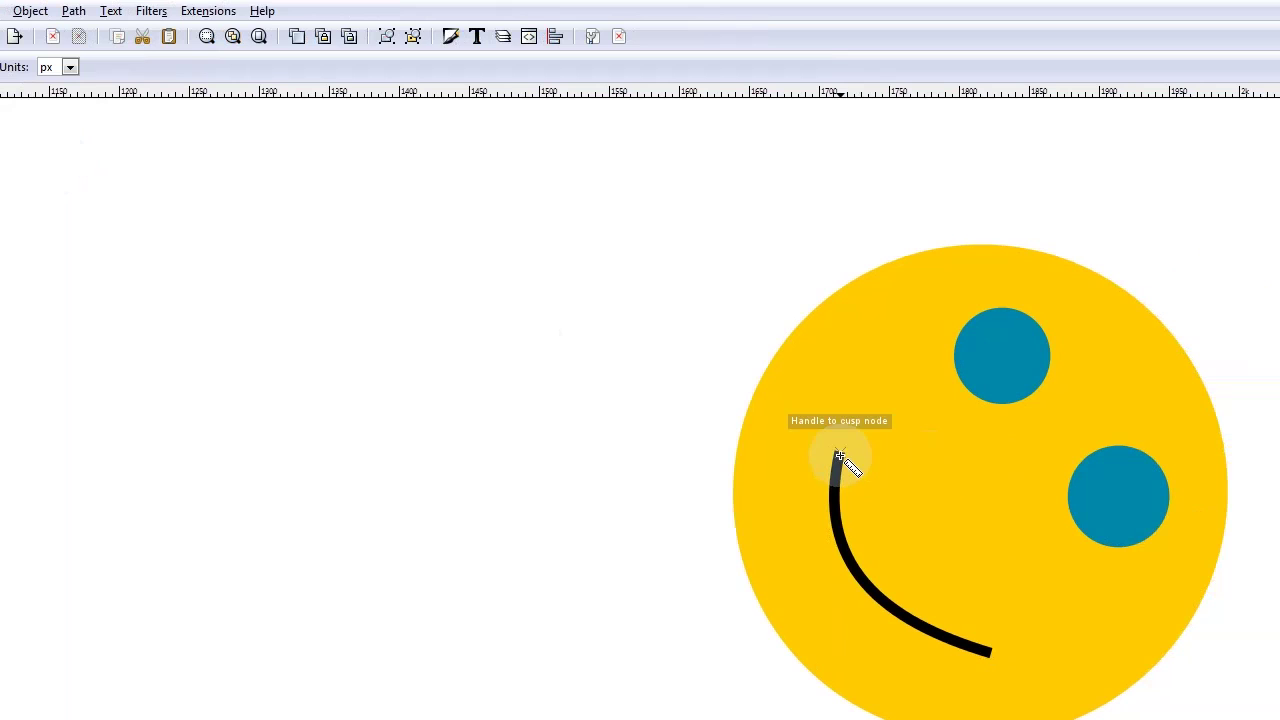
left_click_drag(842, 457, 989, 648)
left_click_drag(917, 505, 919, 510)
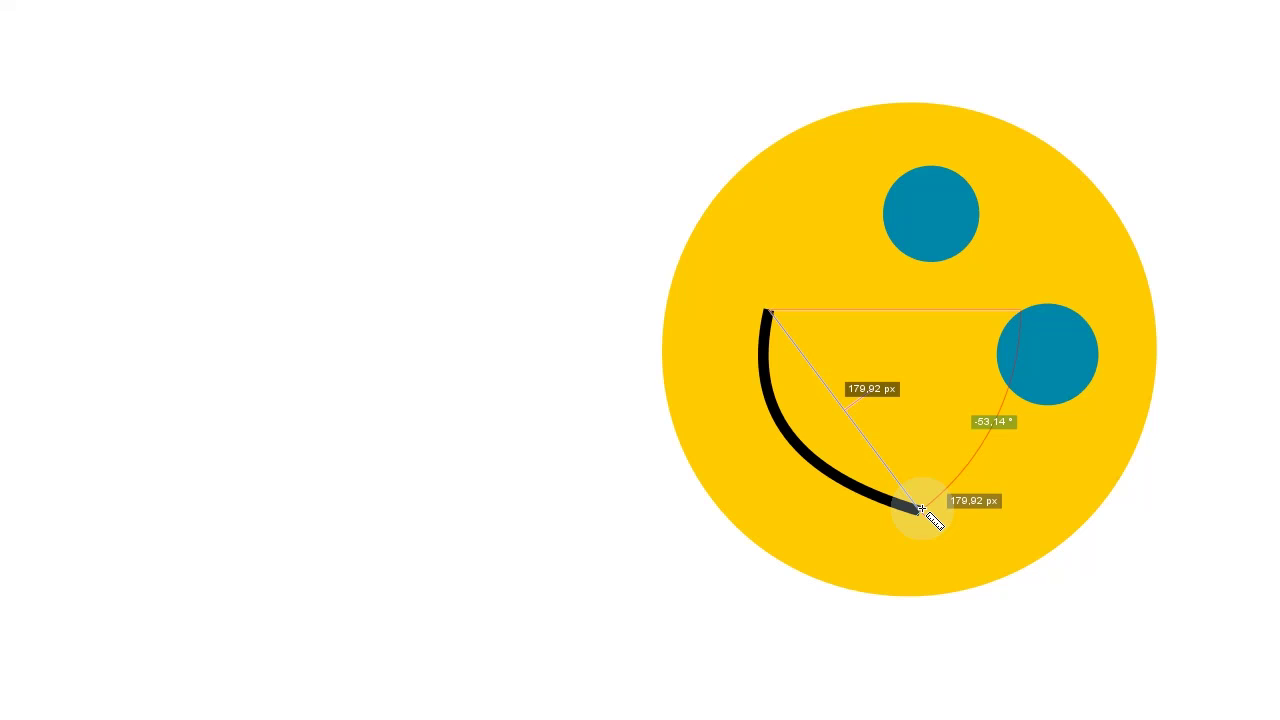
left_click_drag(920, 510, 915, 505)
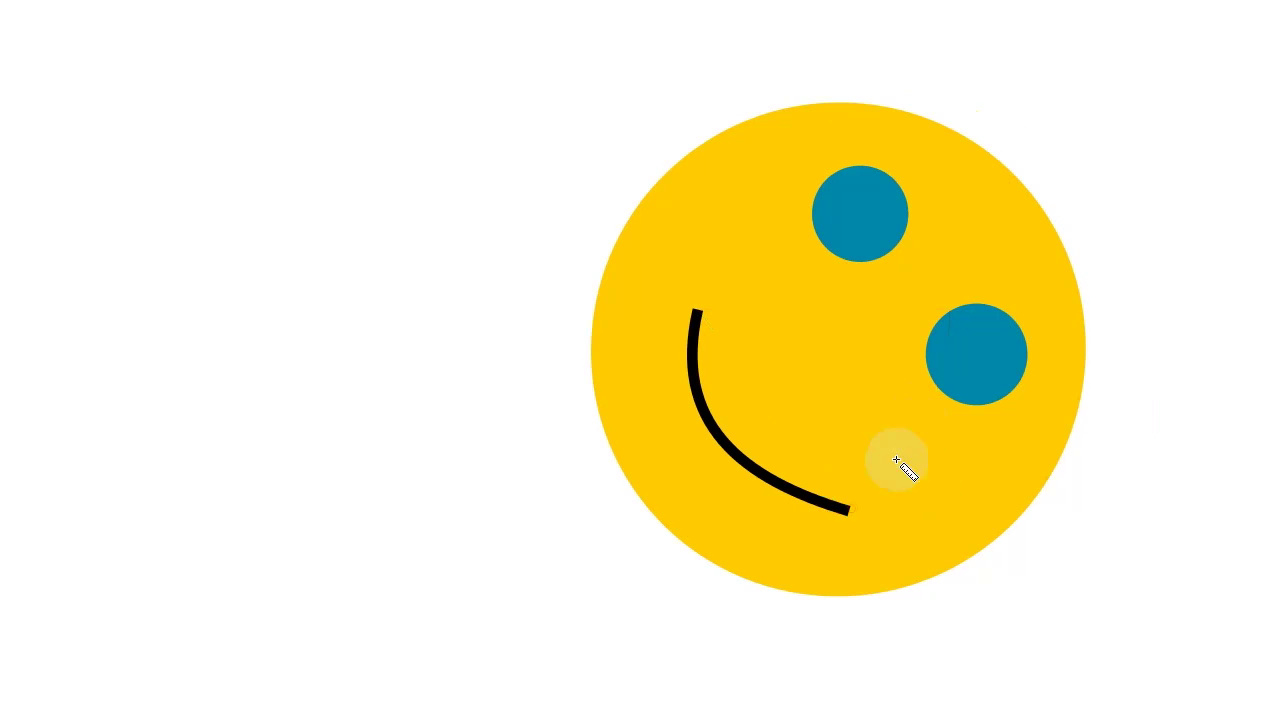
left_click_drag(391, 292, 848, 511)
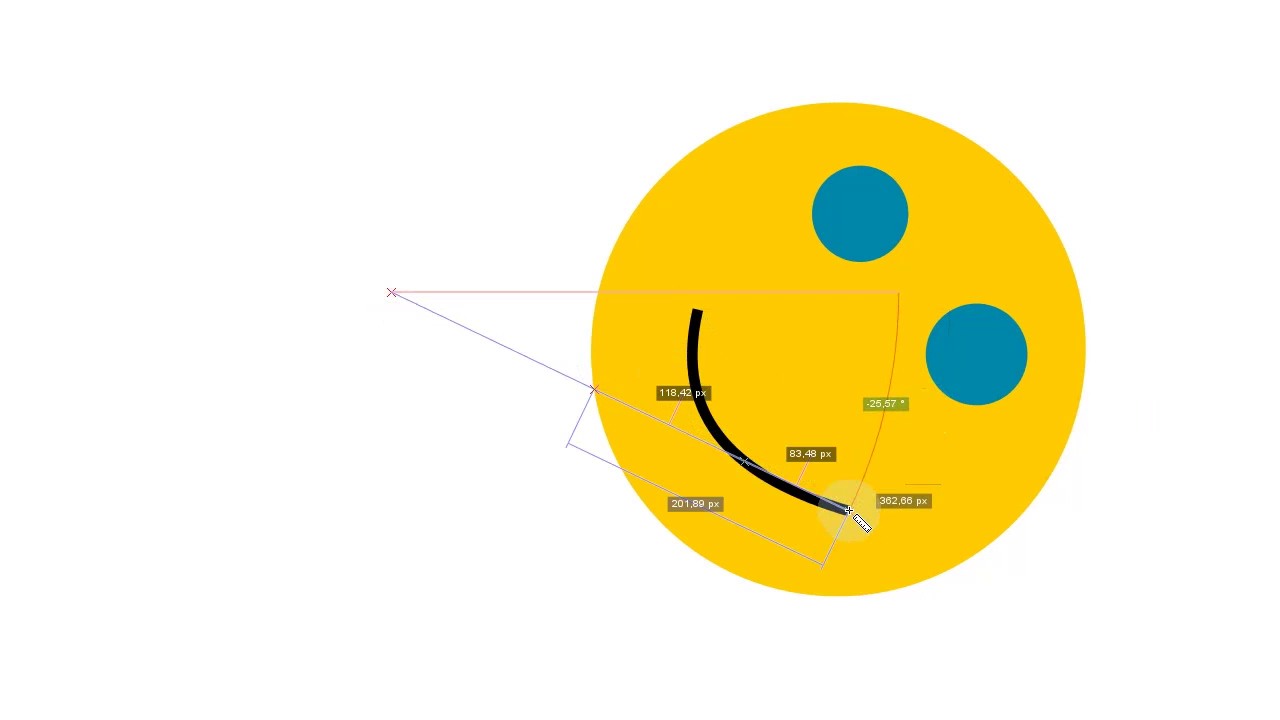
left_click_drag(848, 511, 848, 509)
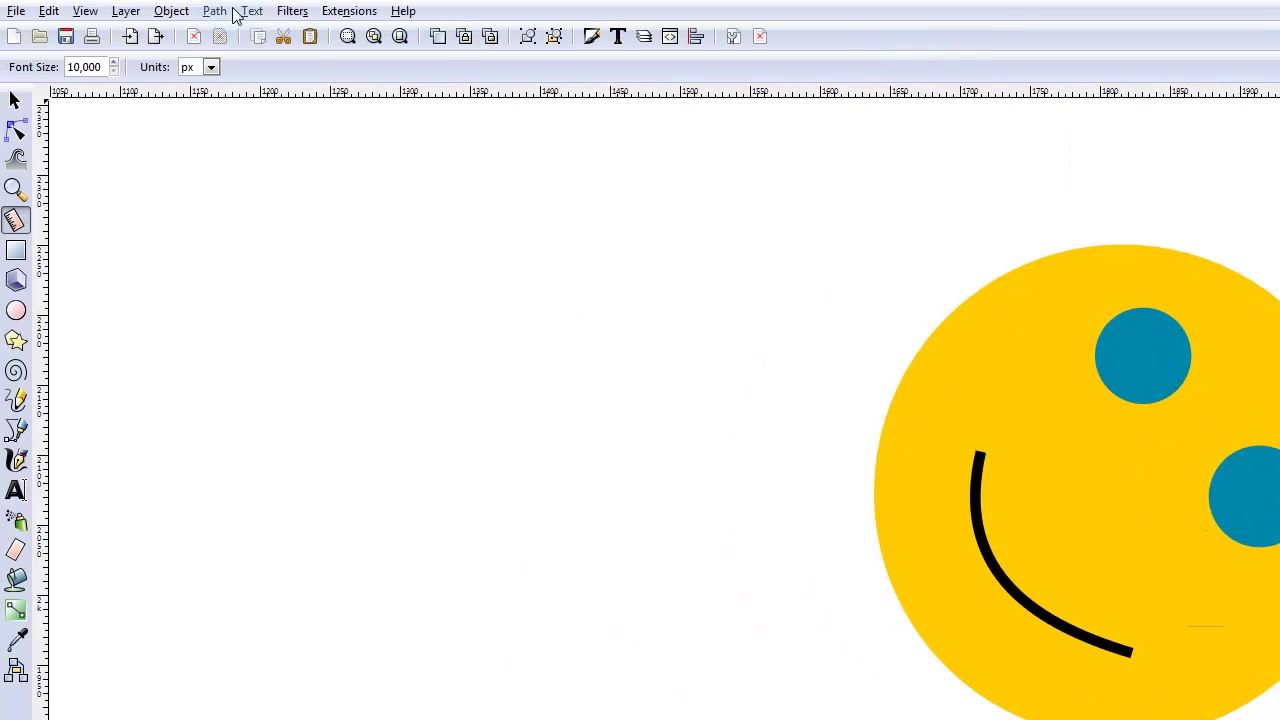
Step: Open the Swatches dialog, iconify it at the edge of the dock, and restore it
left_click(86, 11)
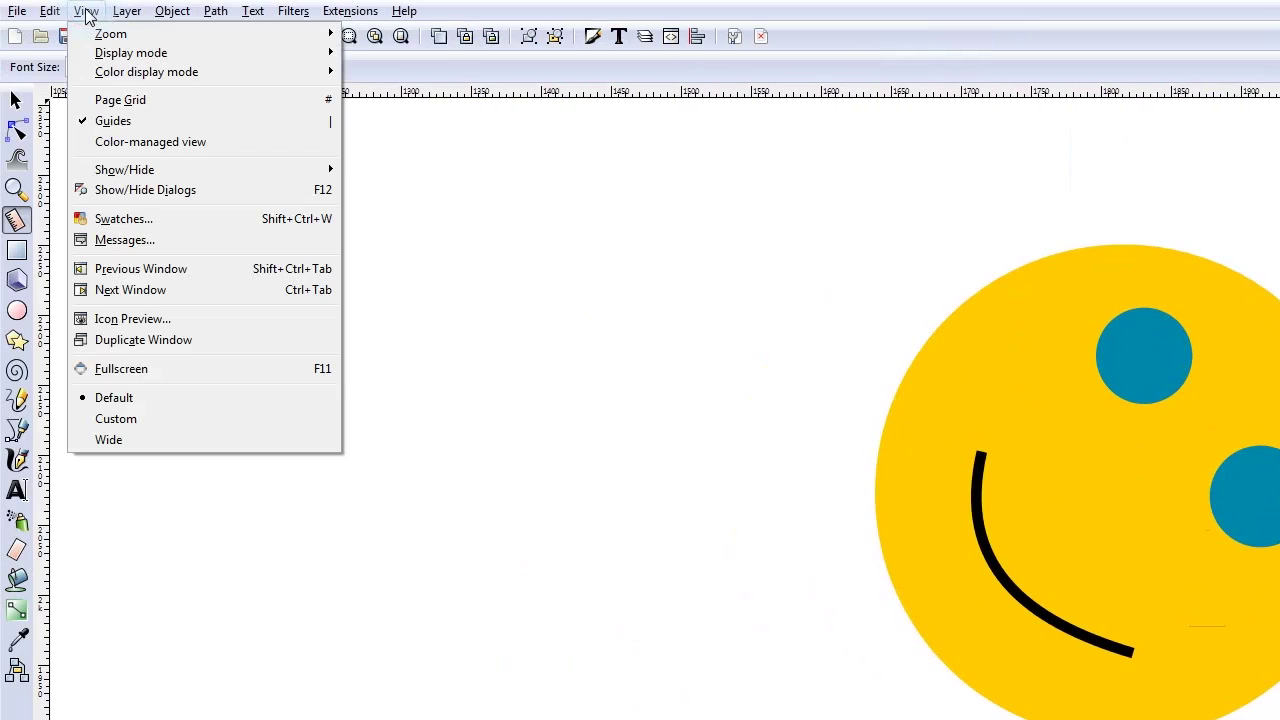
left_click(222, 218)
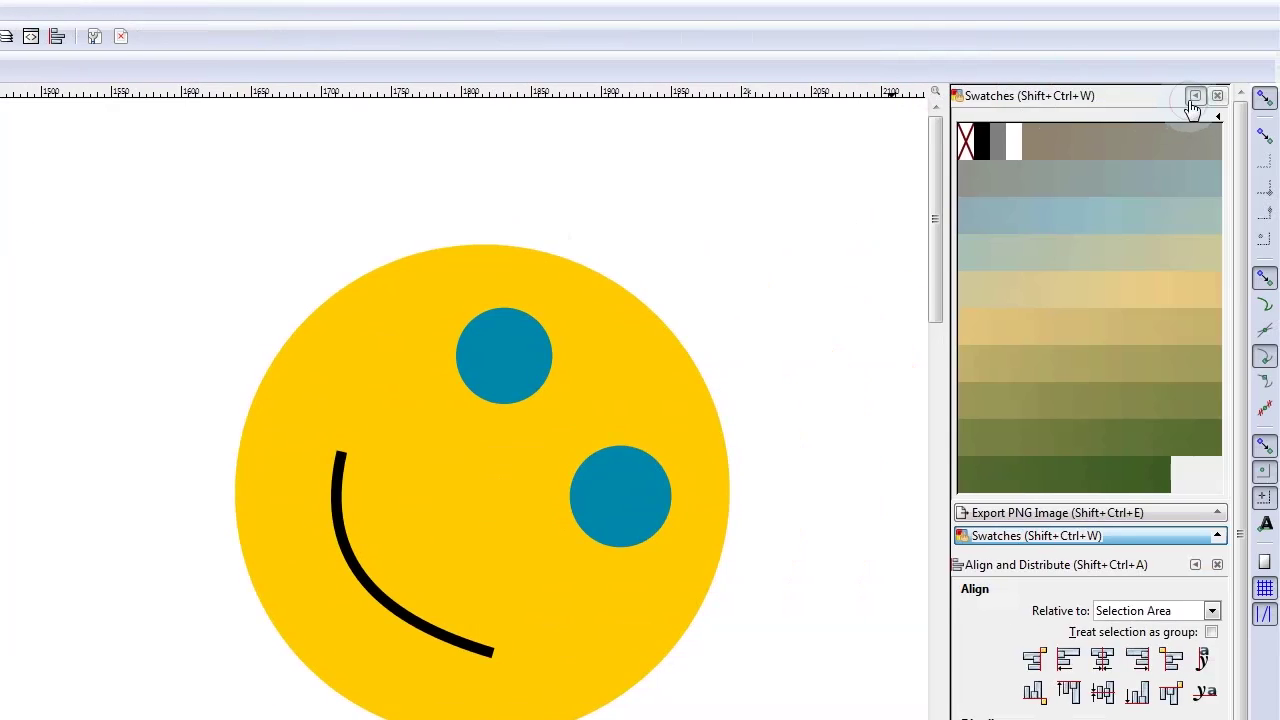
left_click(1190, 97)
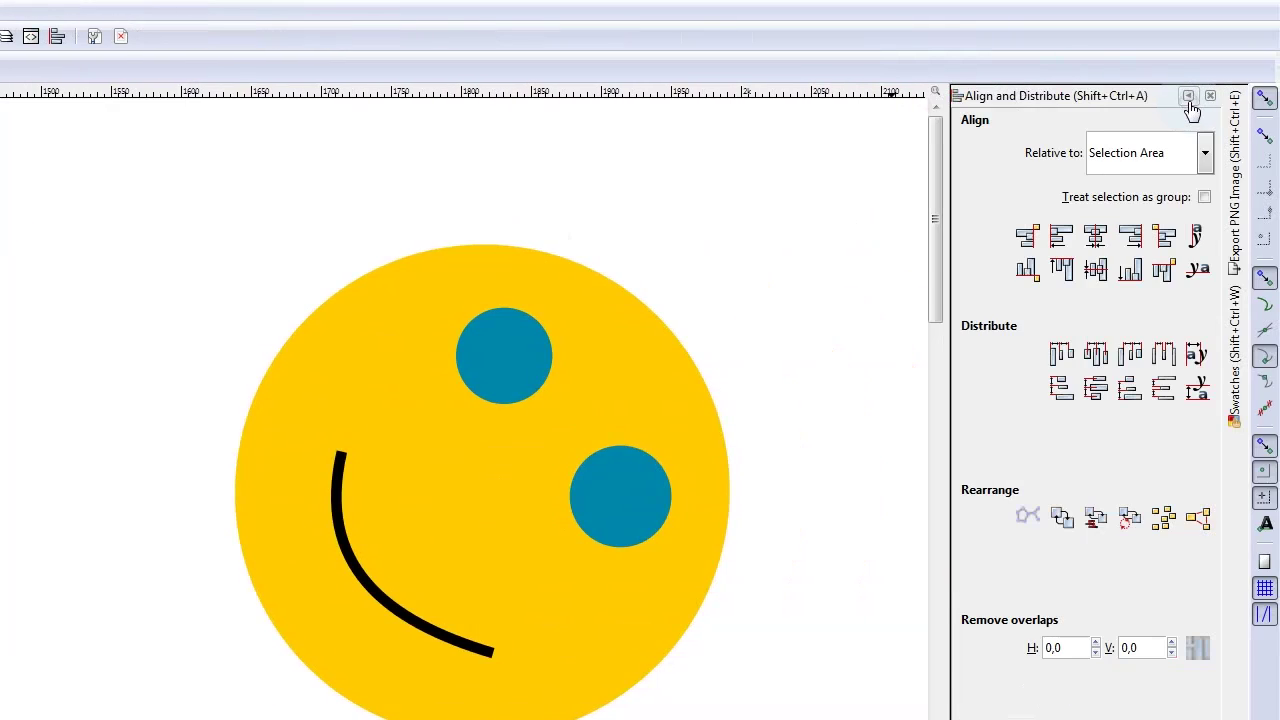
left_click(1233, 352)
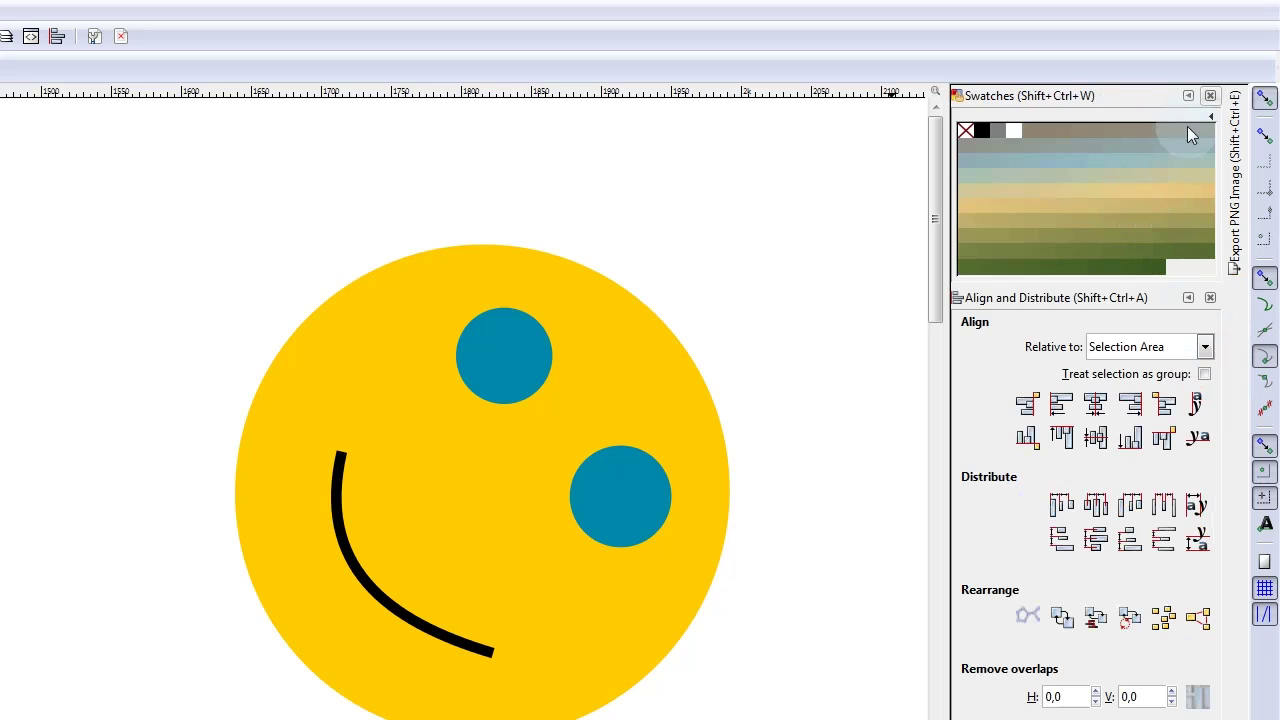
Step: Switch the swatches to the Android icon palette, to Greens, and finally to the Royal palette
left_click(1208, 116)
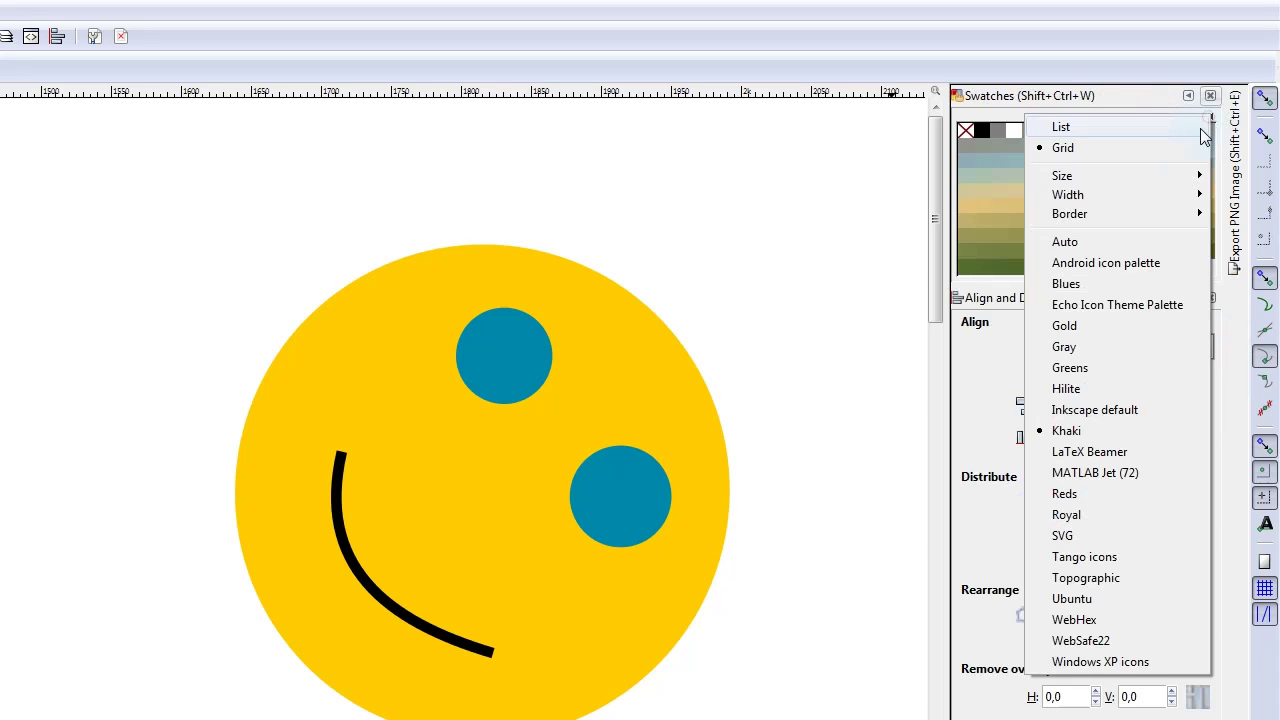
left_click(1115, 267)
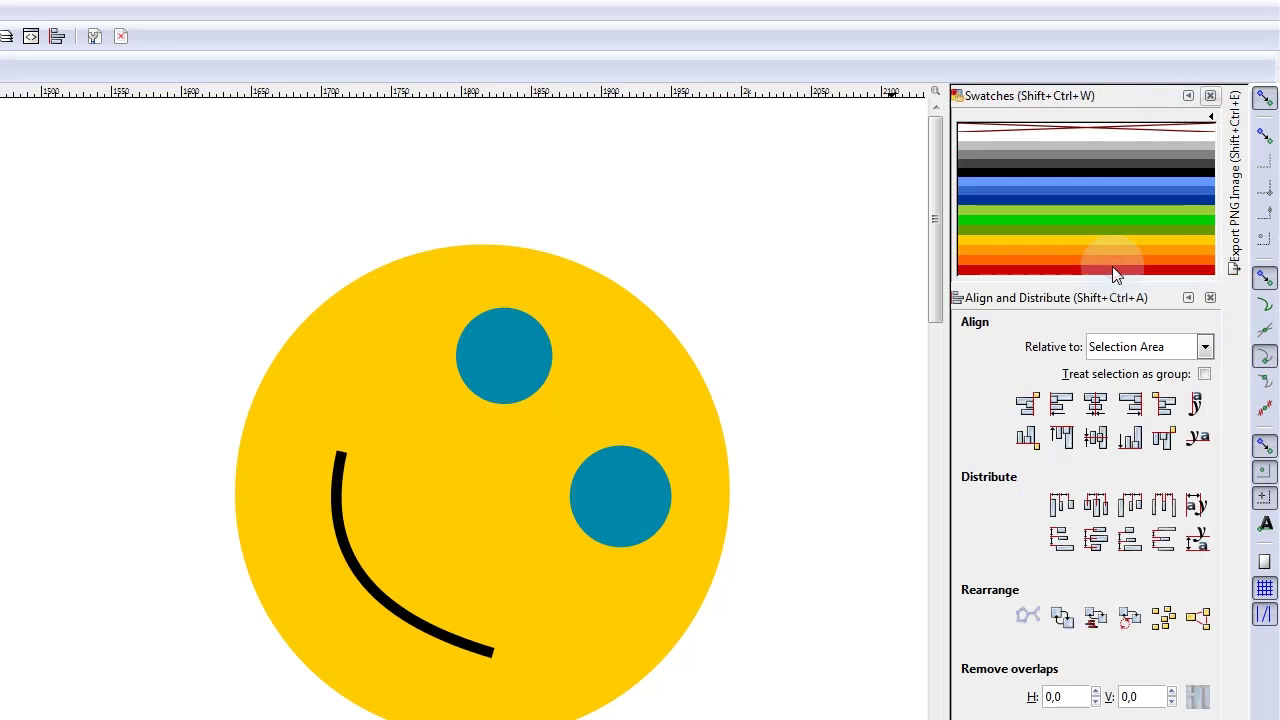
left_click(1211, 117)
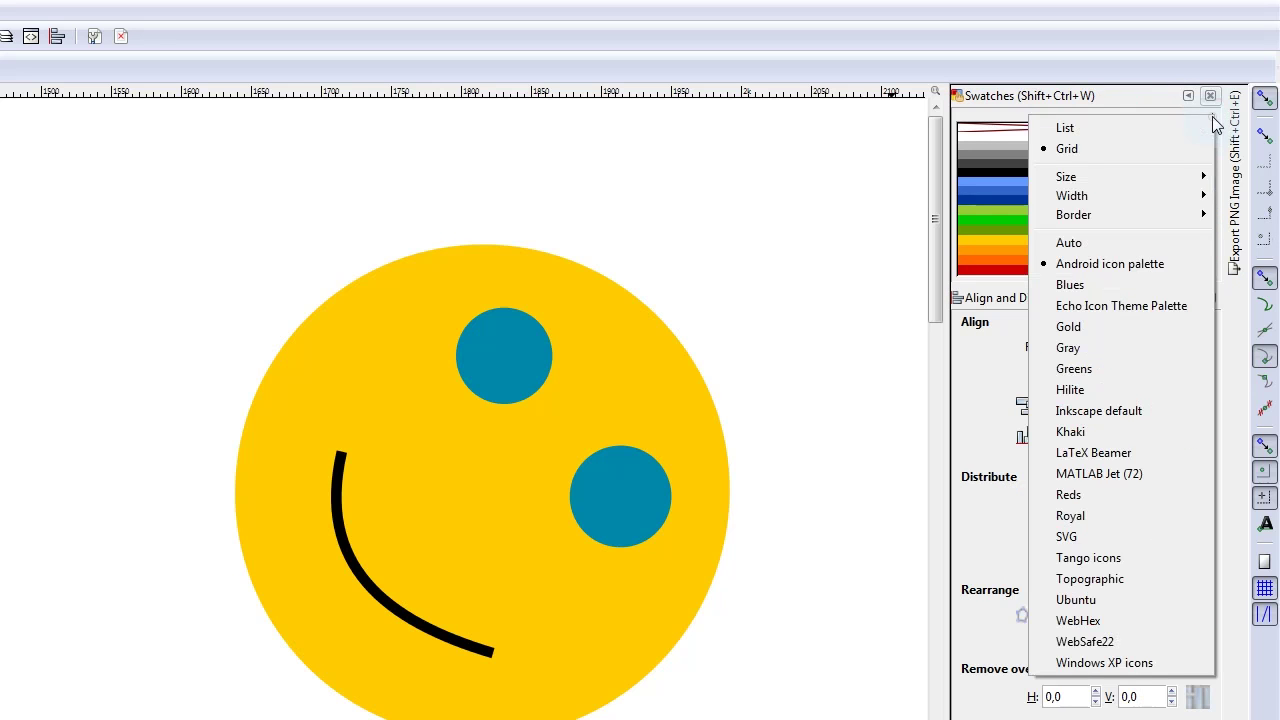
left_click(1114, 368)
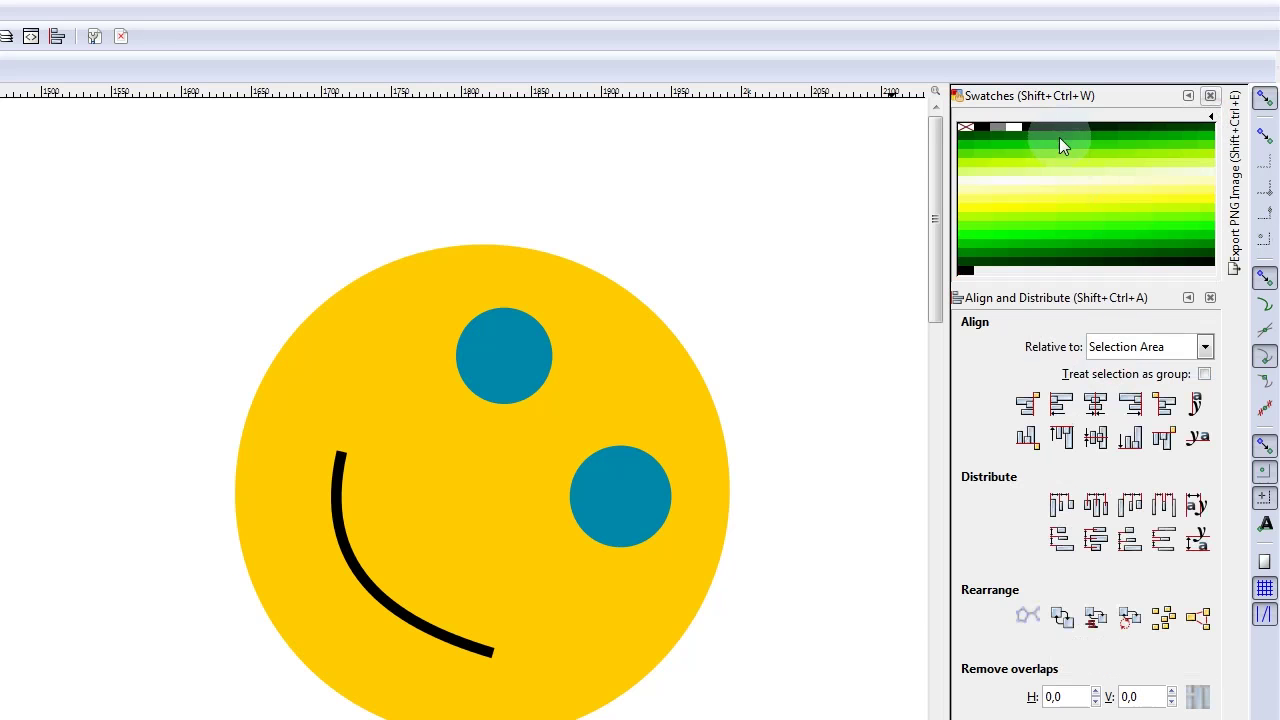
left_click(1209, 117)
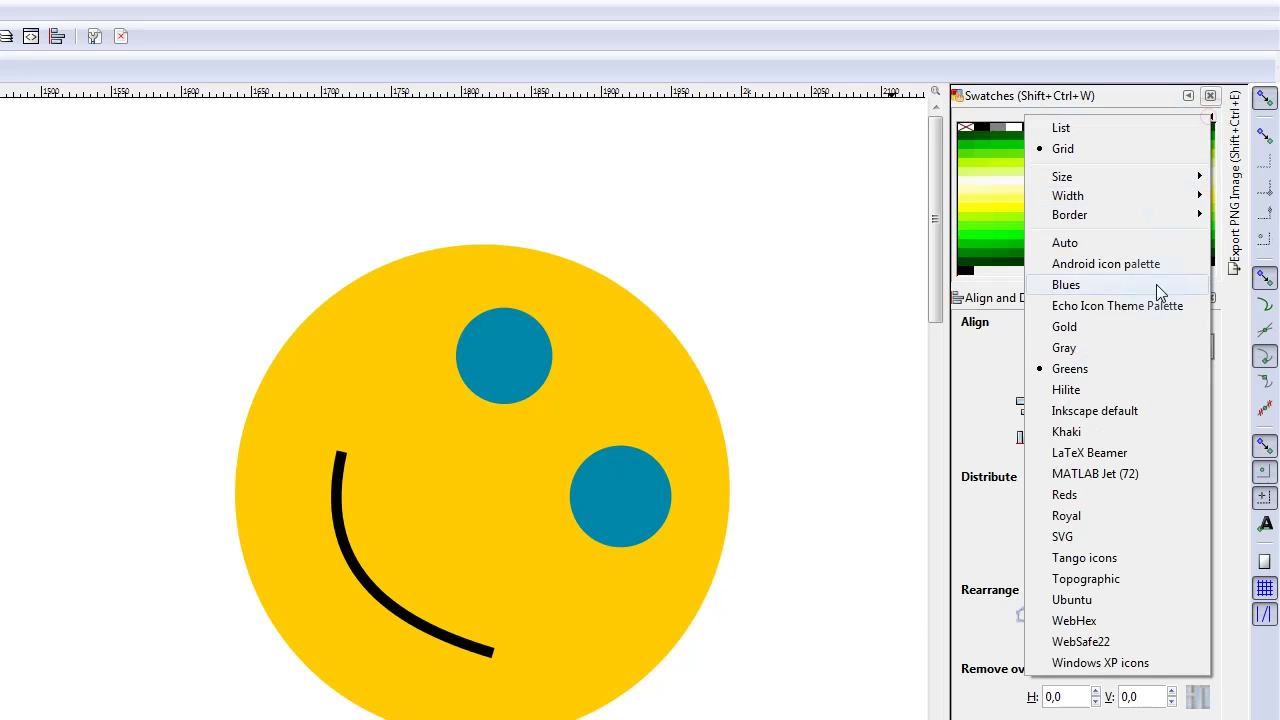
left_click(1131, 515)
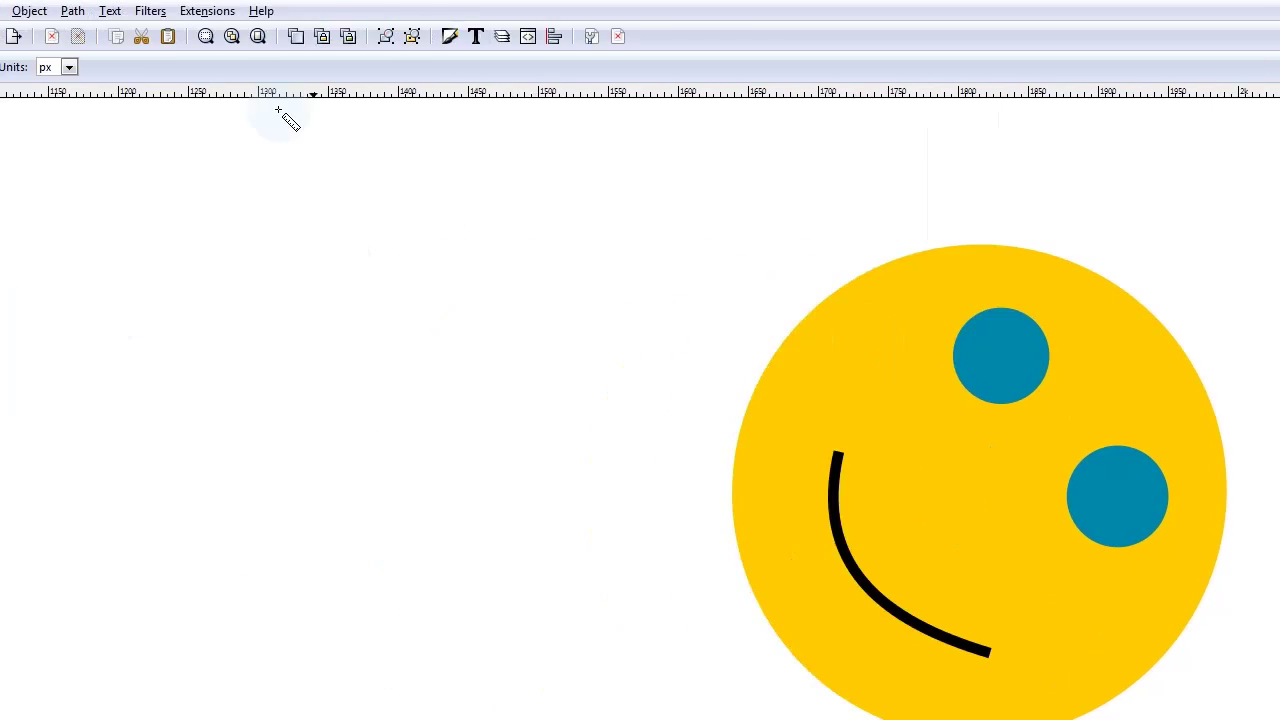
Step: Switch to the Selector, select the isolated smiley's face and fill it with medium purple from the Royal palette
key("s")
left_click(1077, 390)
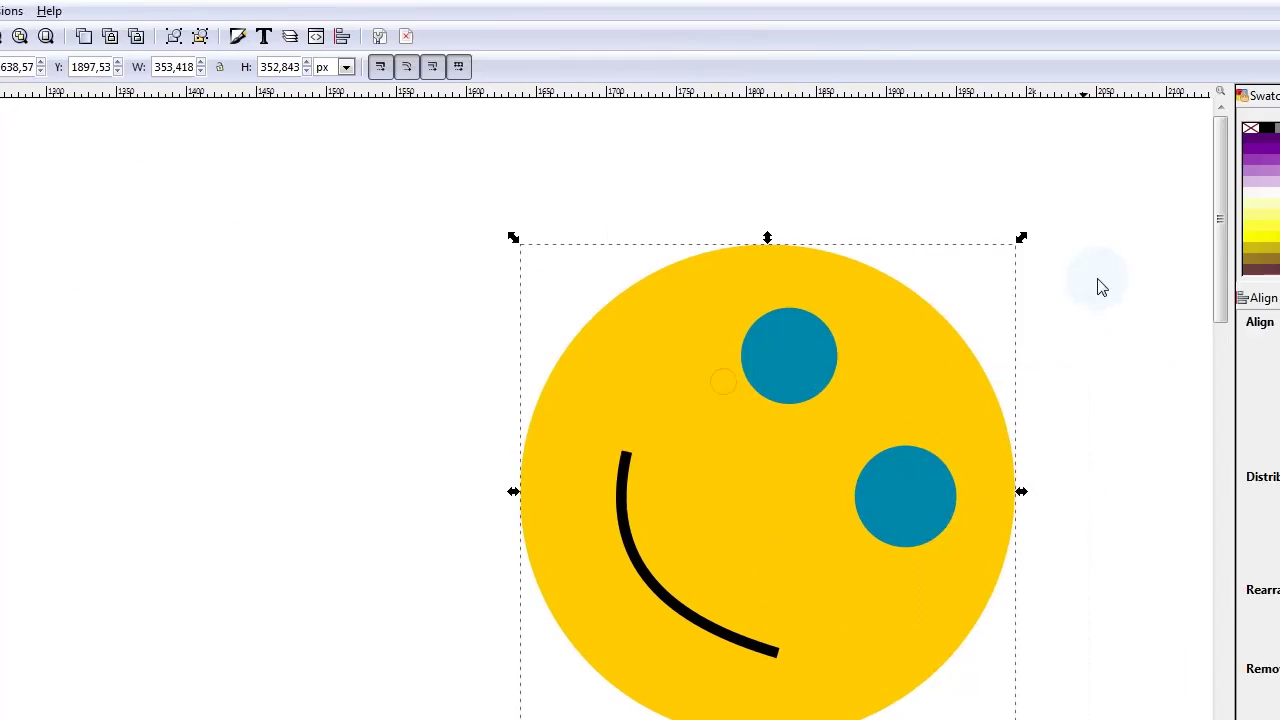
left_click_drag(1006, 526, 1005, 543)
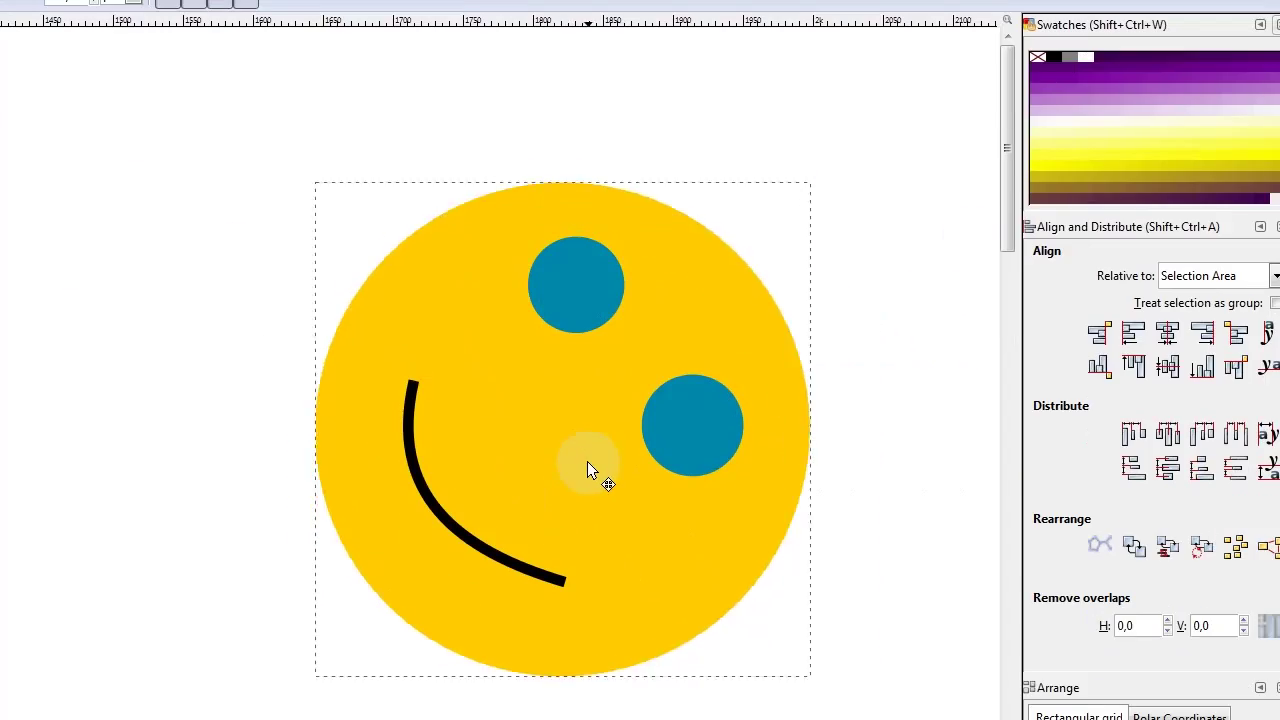
left_click(587, 461)
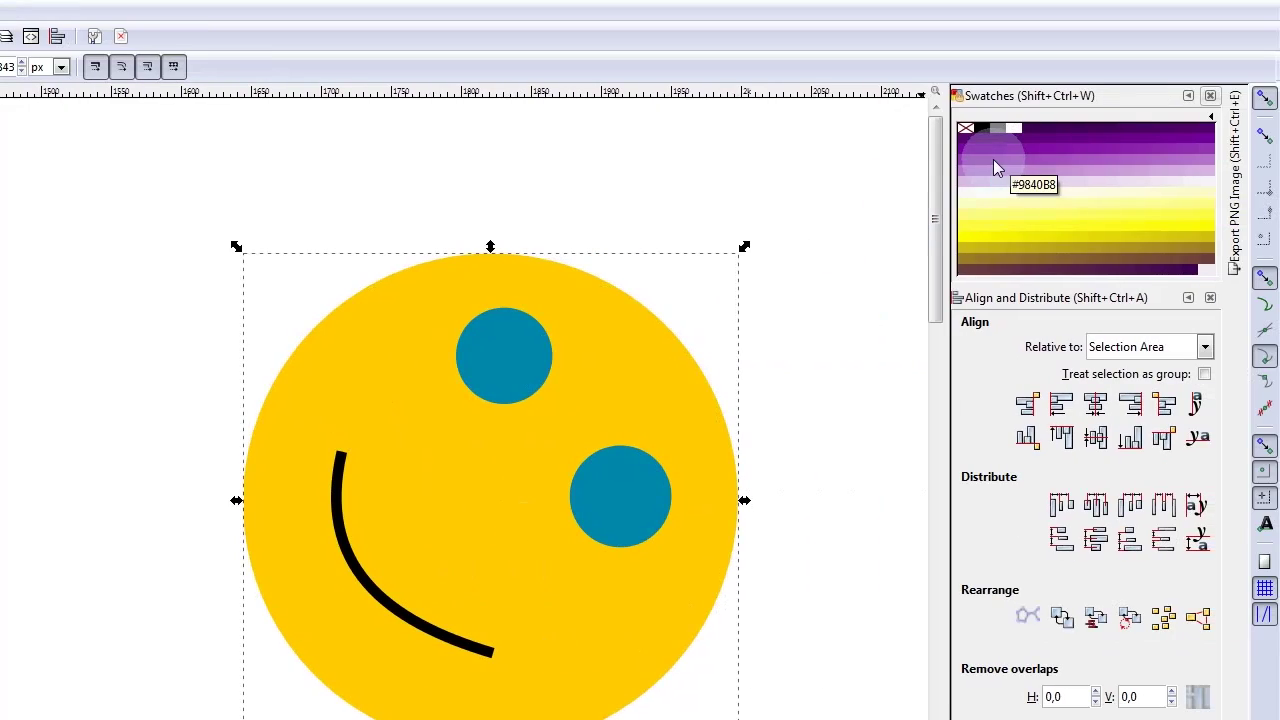
left_click(972, 159)
Step: Fill both eyes of the purple smiley with dark purple from the Royal palette
left_click(644, 496)
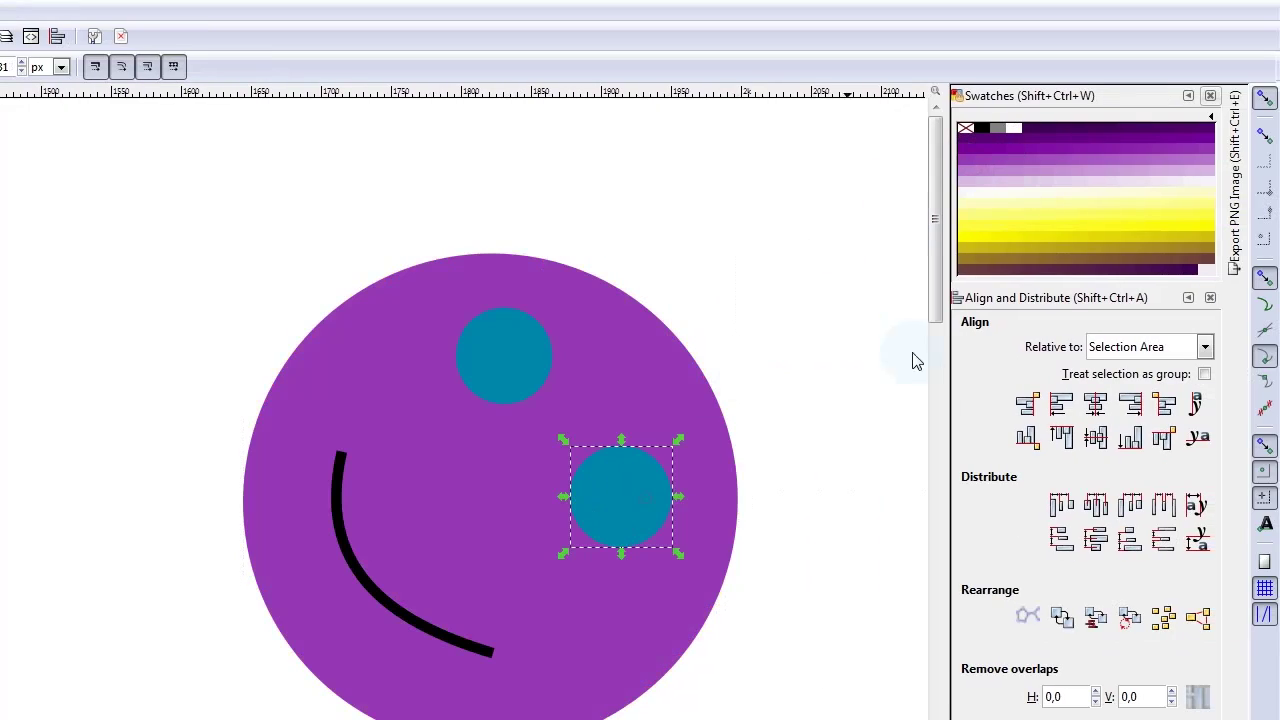
left_click(1133, 132)
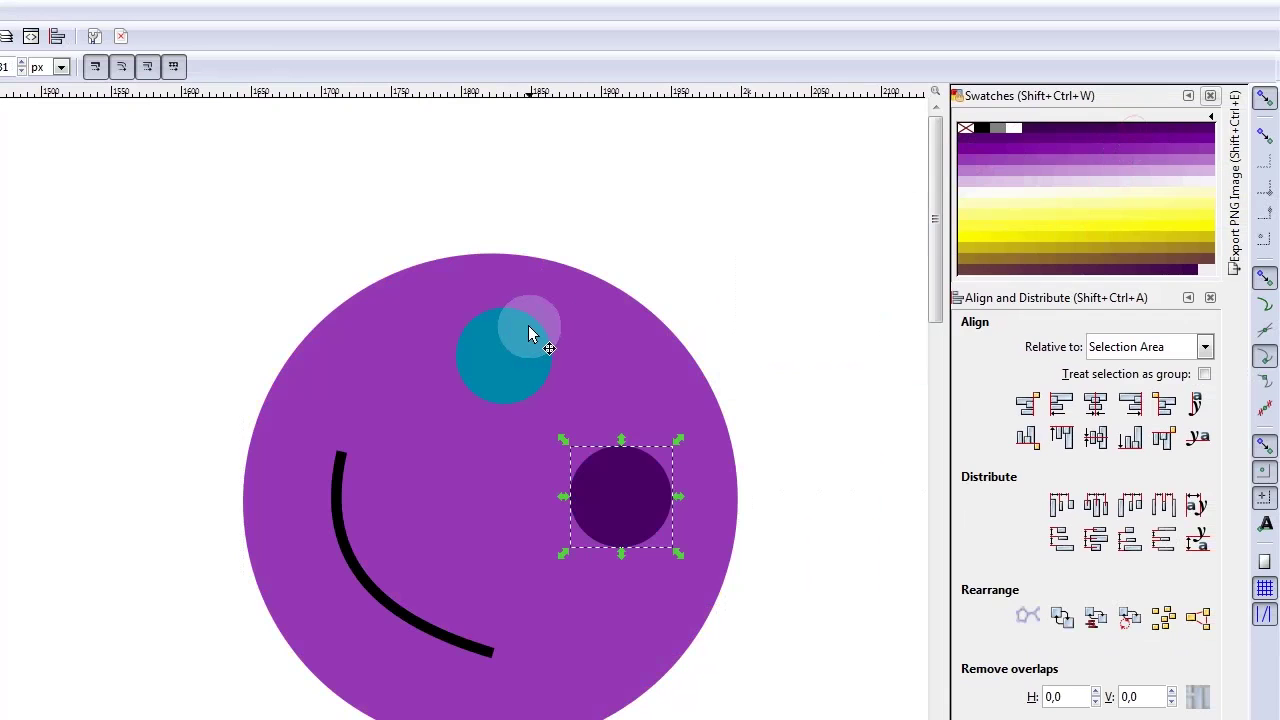
left_click(524, 328)
left_click(1100, 129)
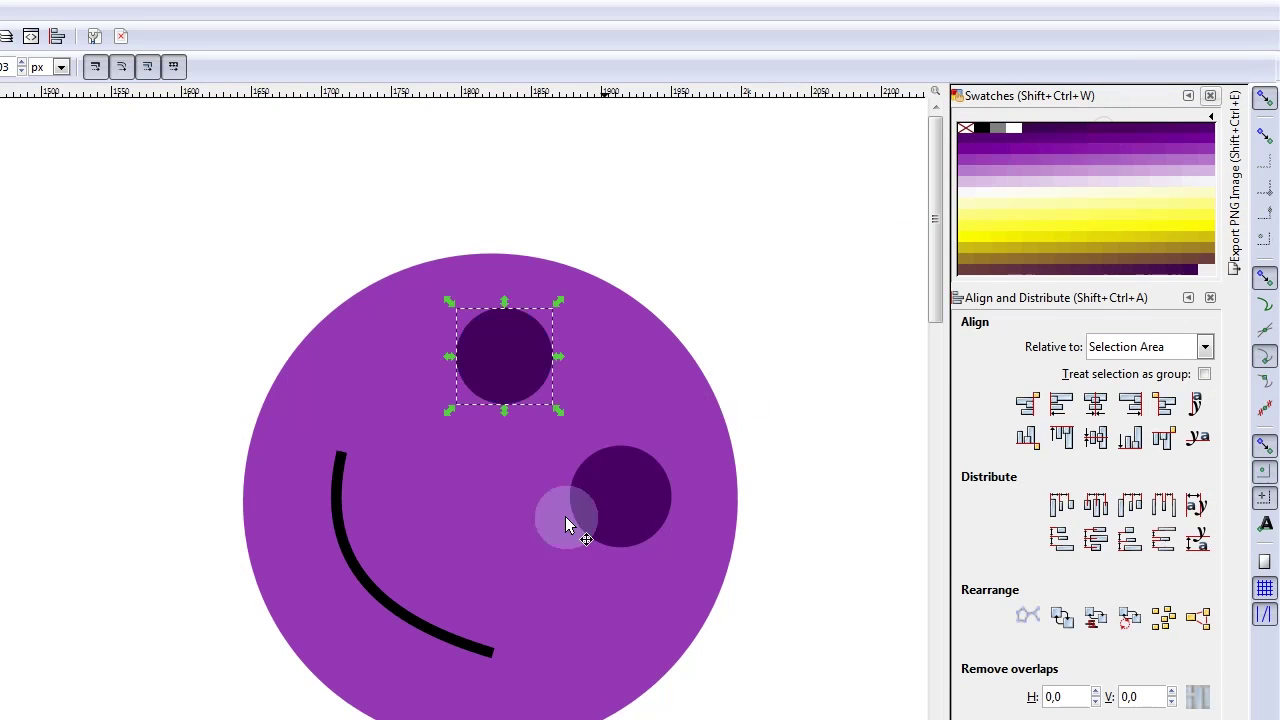
Step: Select the purple smiley's mouth and set its stroke to a dark yellow from the Royal palette
left_click(423, 624)
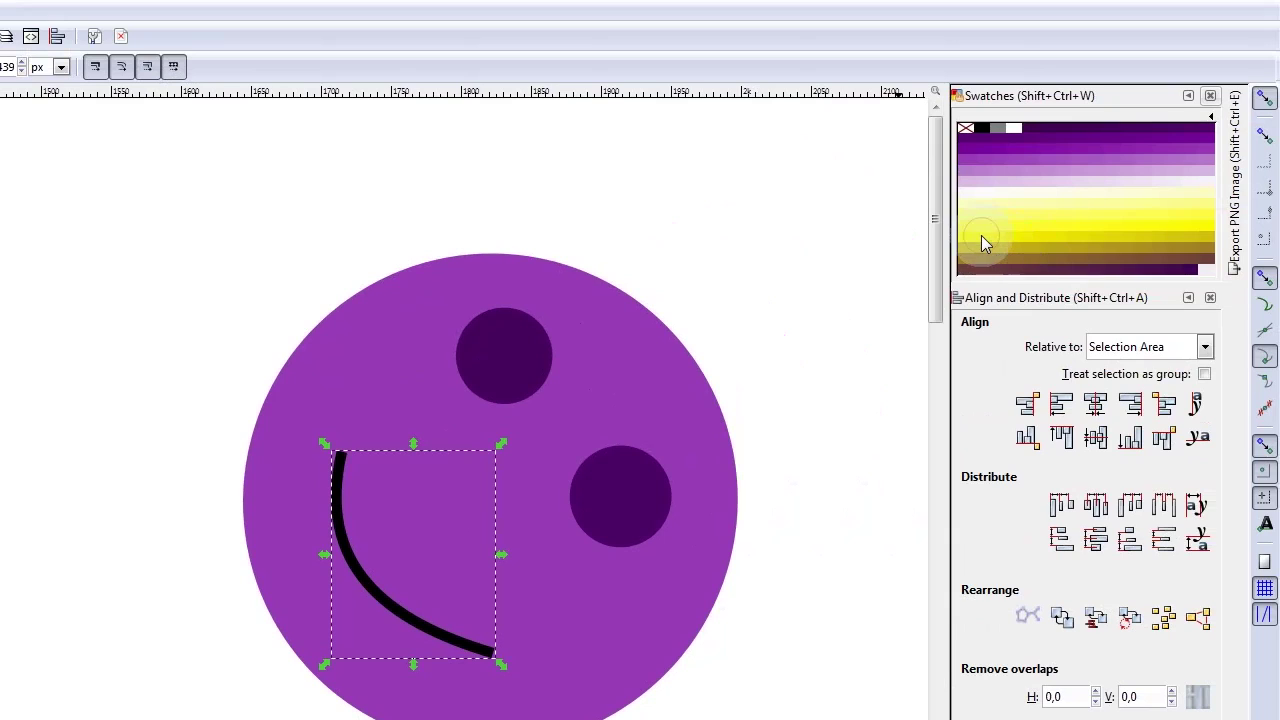
left_click(981, 236)
right_click(981, 236)
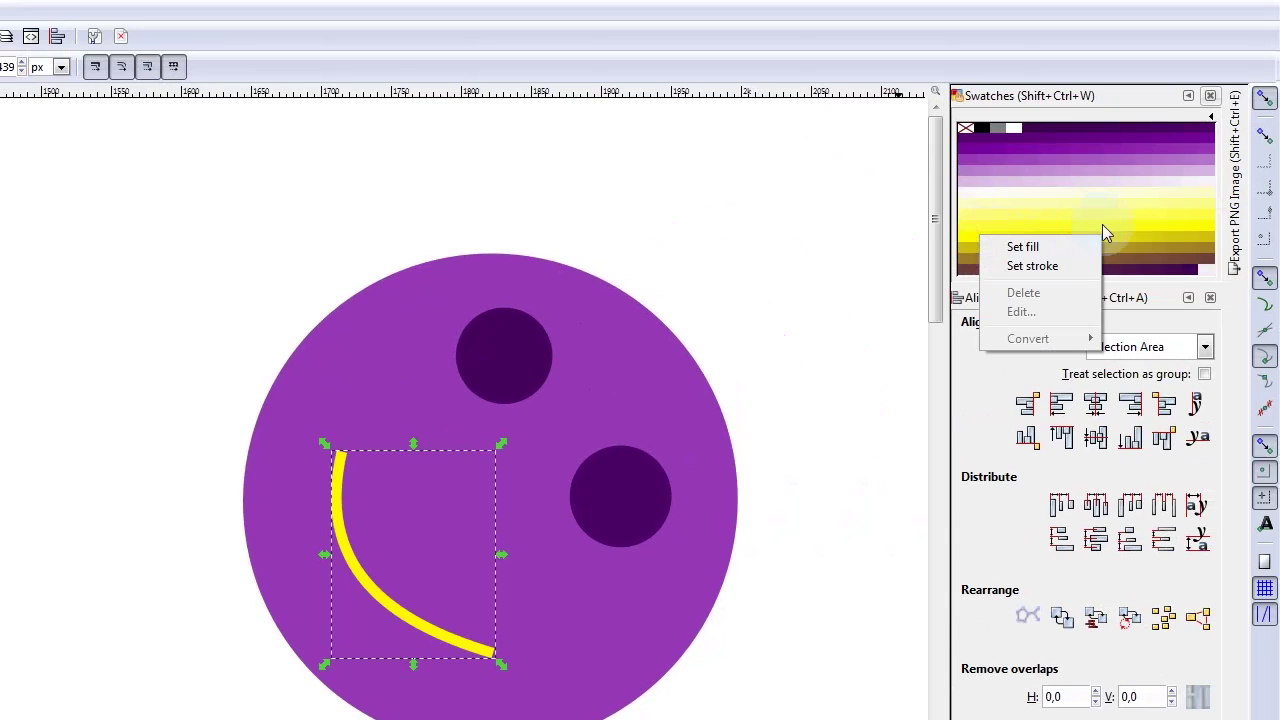
right_click(1095, 226)
right_click(1087, 234)
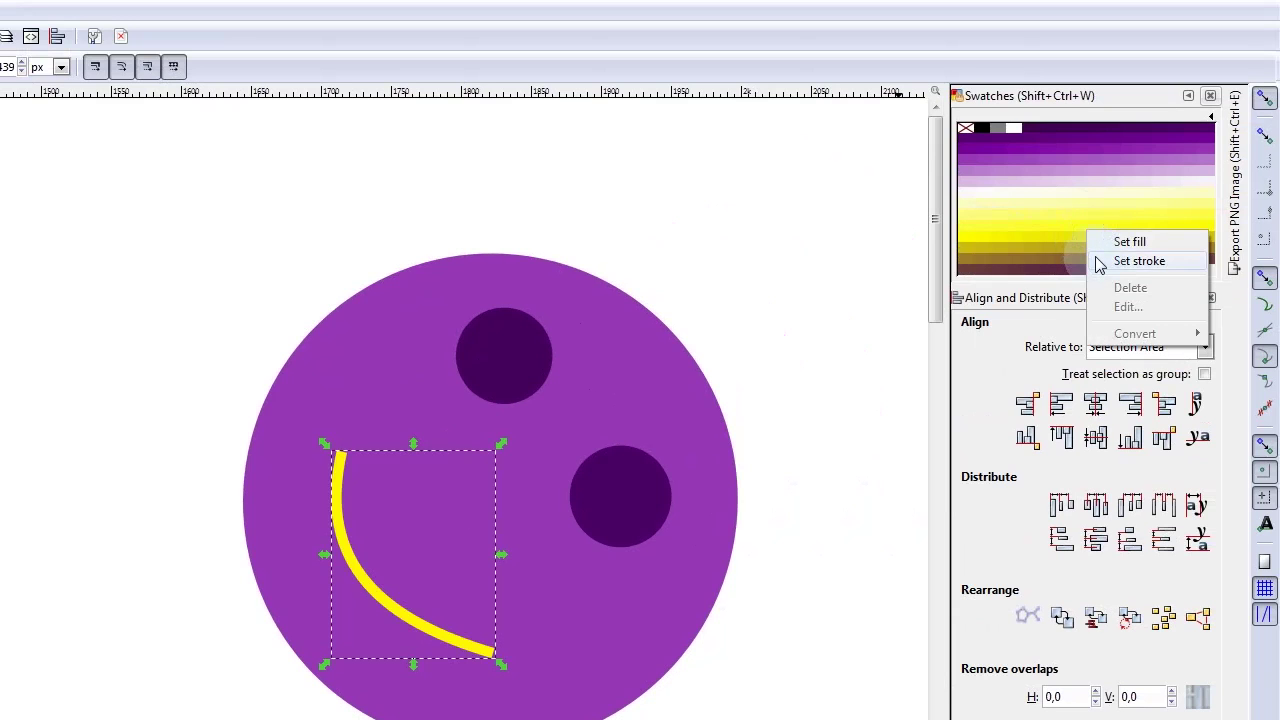
left_click(1097, 260)
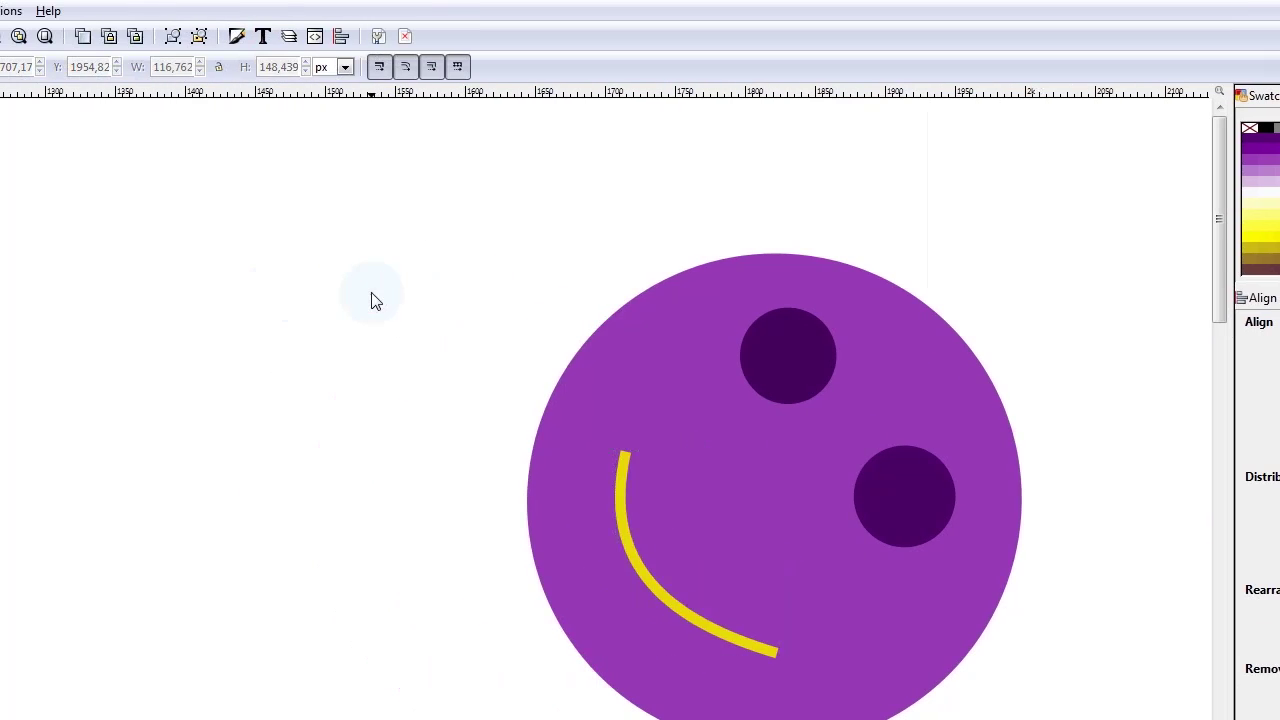
Step: Select all smileys including the purple one and arrange them in a rectangular grid of 8 rows and 6 columns
scroll(530, 268, "down", 4)
scroll(513, 273, "down", 3)
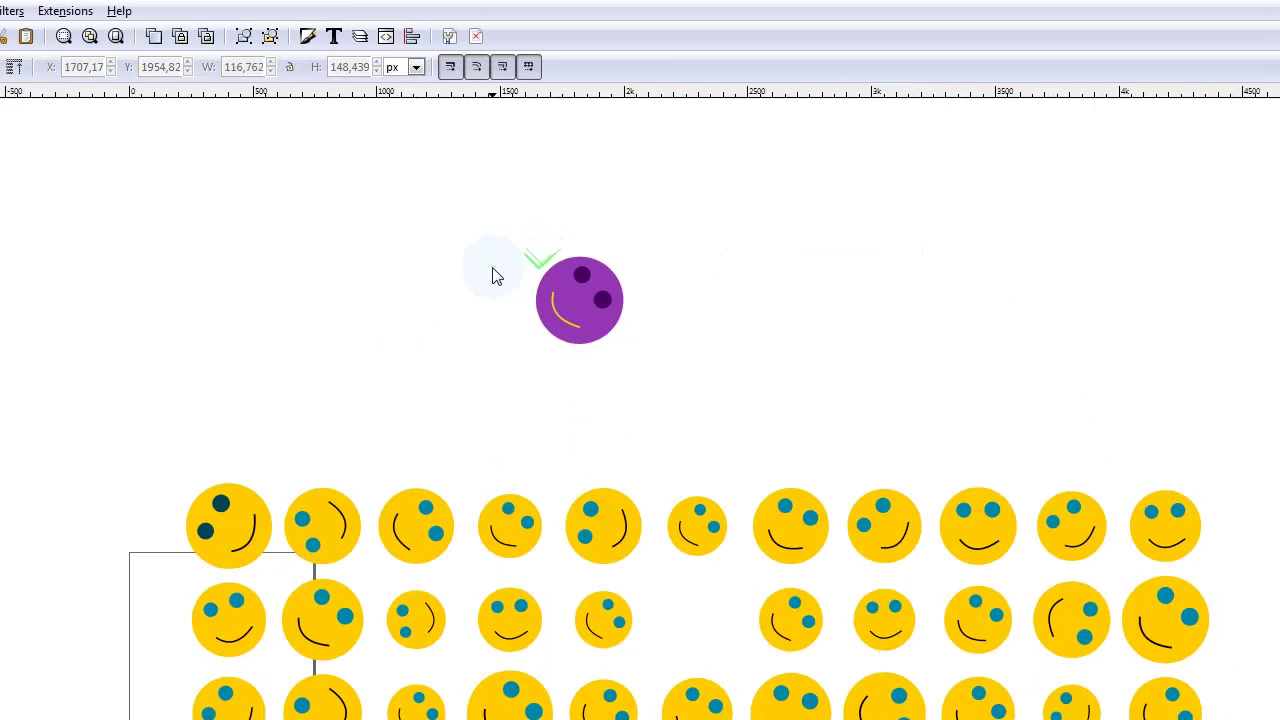
left_click_drag(461, 236, 707, 374)
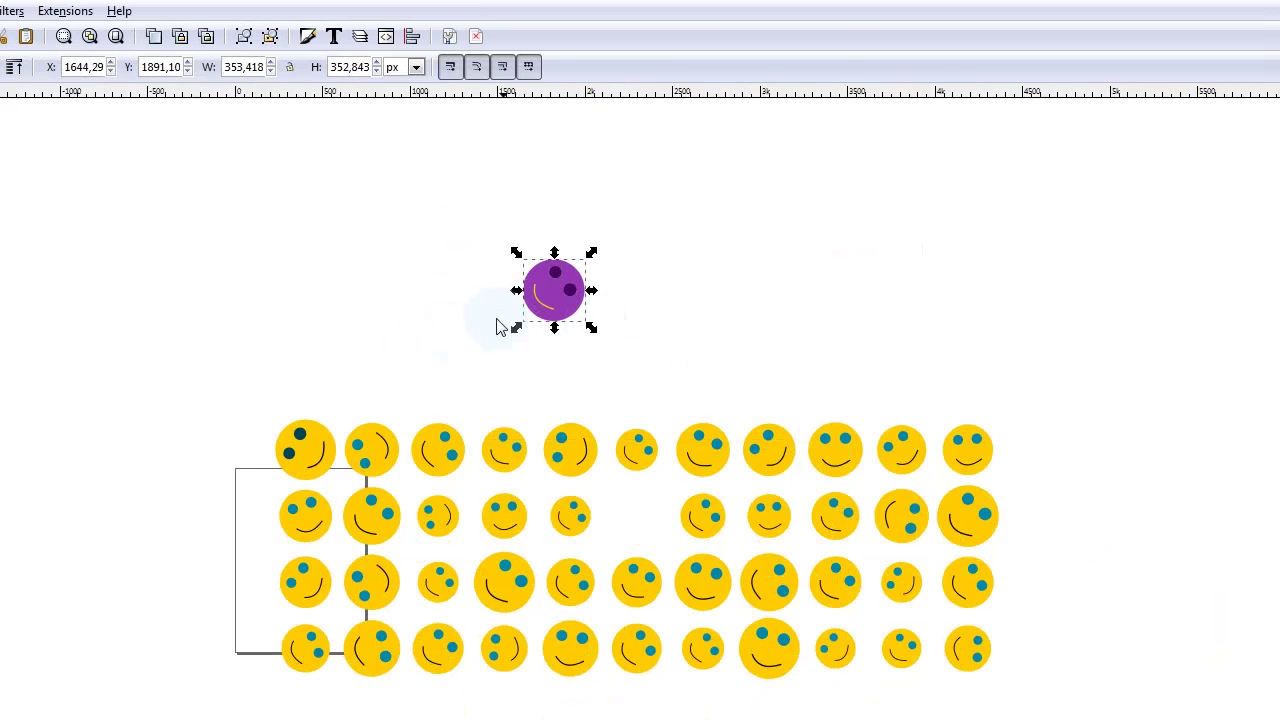
left_click_drag(397, 372, 1225, 690)
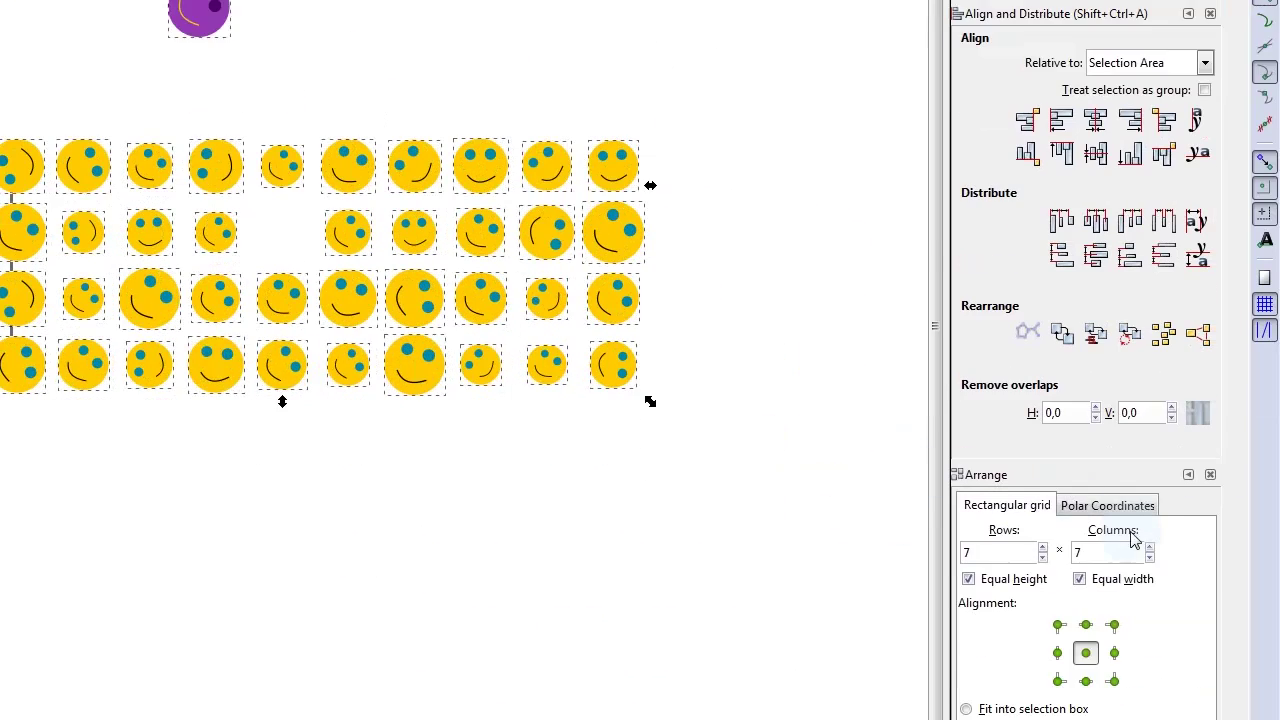
left_click(1170, 628)
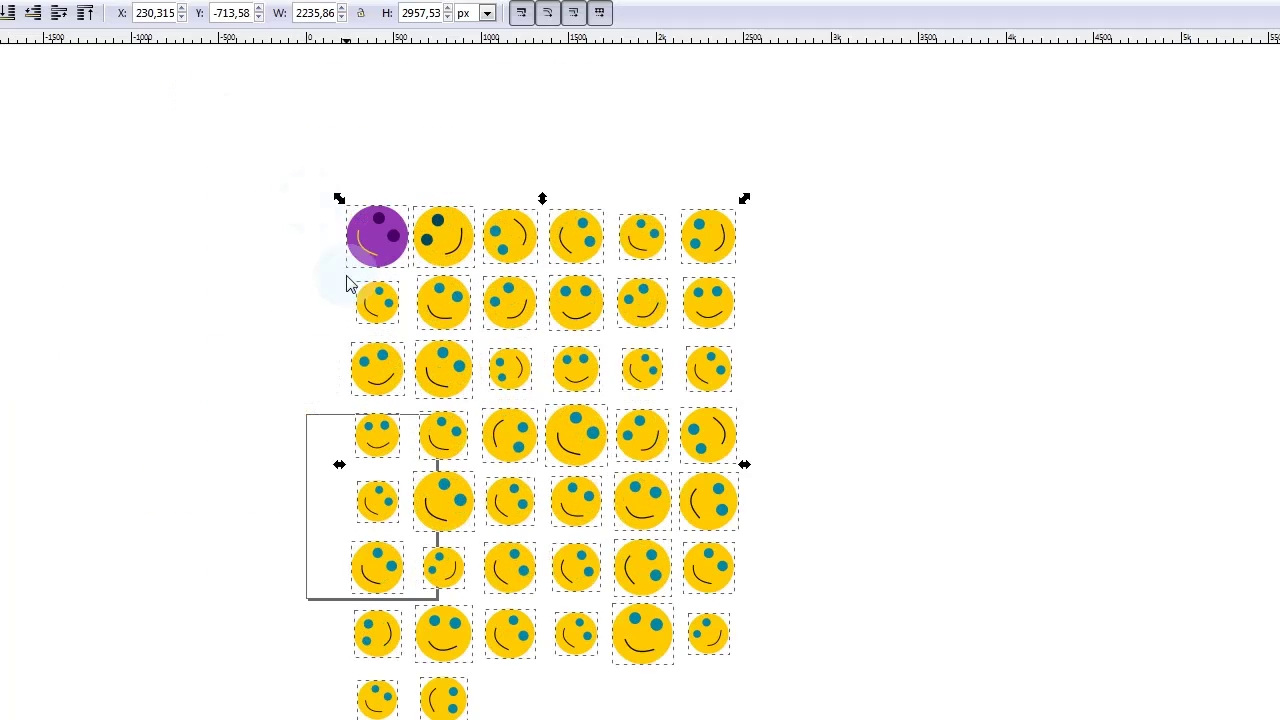
Step: Select all smileys and rearrange them in a rectangular grid of 7 rows and 7 columns
left_click(358, 252)
left_click(565, 442, "shift")
left_click_drag(820, 668, 305, 13)
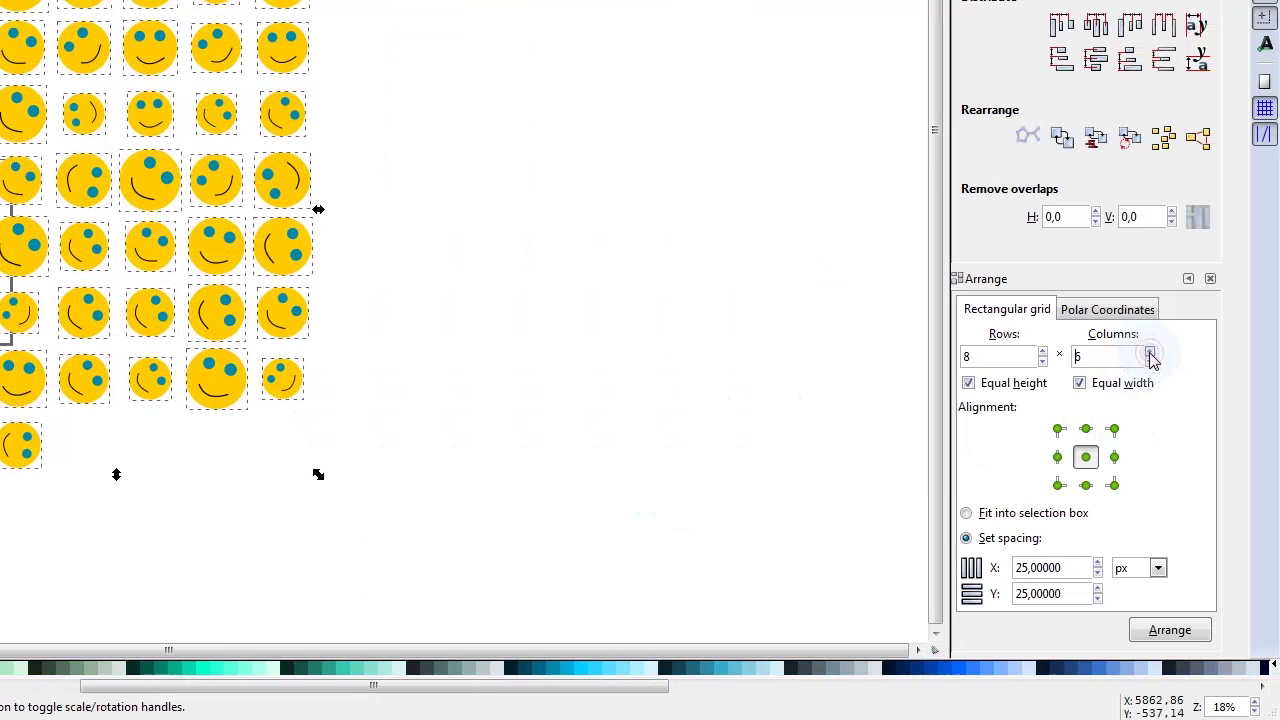
left_click(1168, 628)
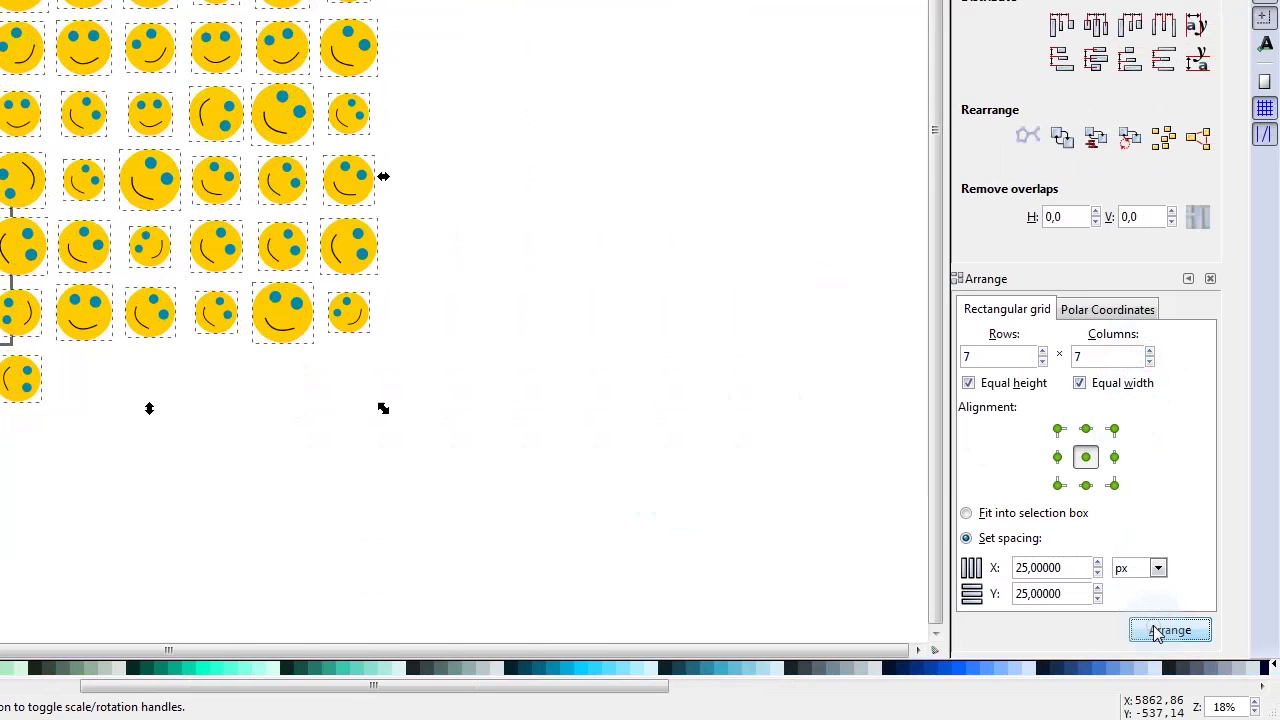
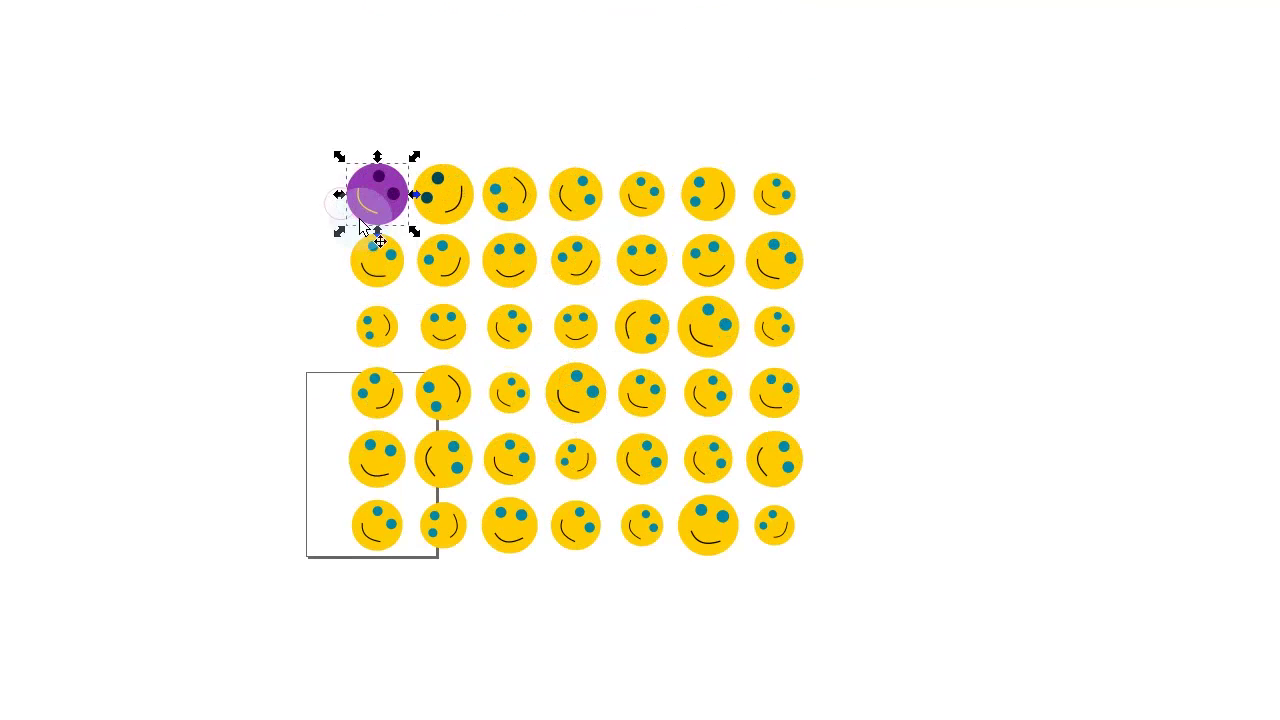
Step: Exchange the positions of the purple smiley in the grid's corner and the large smiley in the middle of the fourth row
left_click(378, 195)
left_click(581, 390, "shift")
left_click(240, 230)
left_click_drag(390, 228, 343, 257)
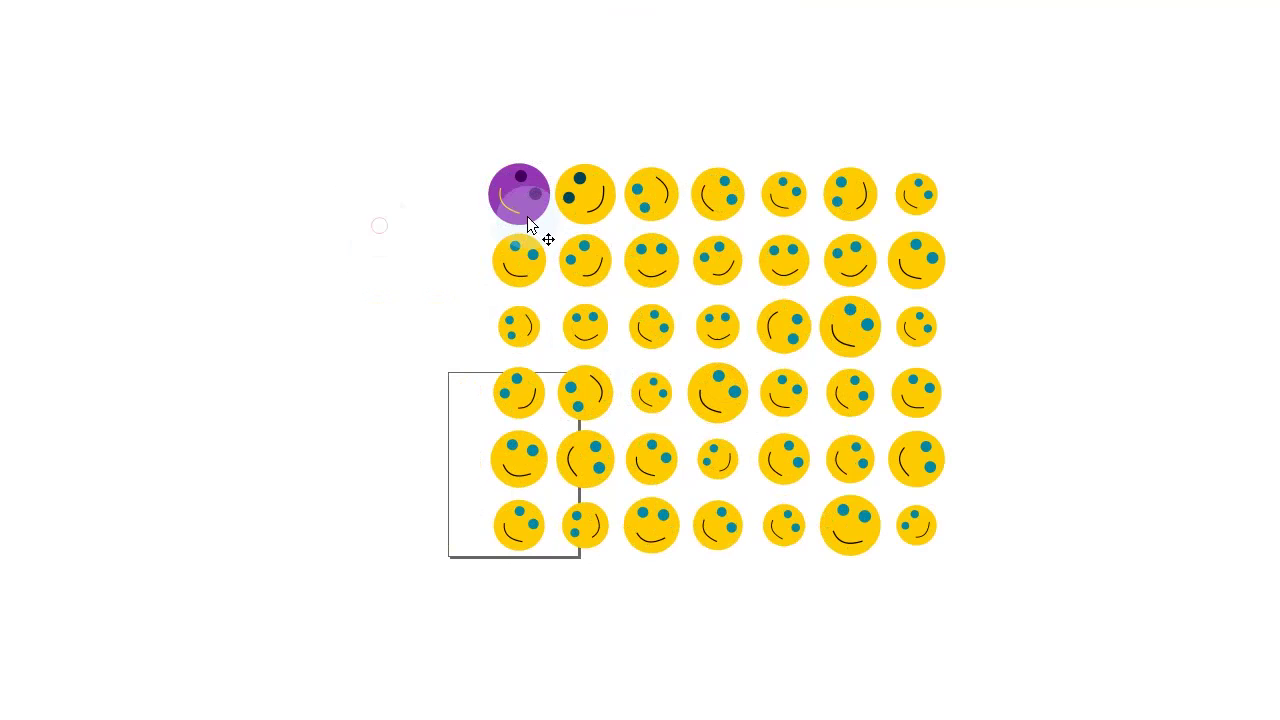
left_click_drag(483, 258, 483, 258)
key("ctrl+z")
left_click(719, 385, "shift")
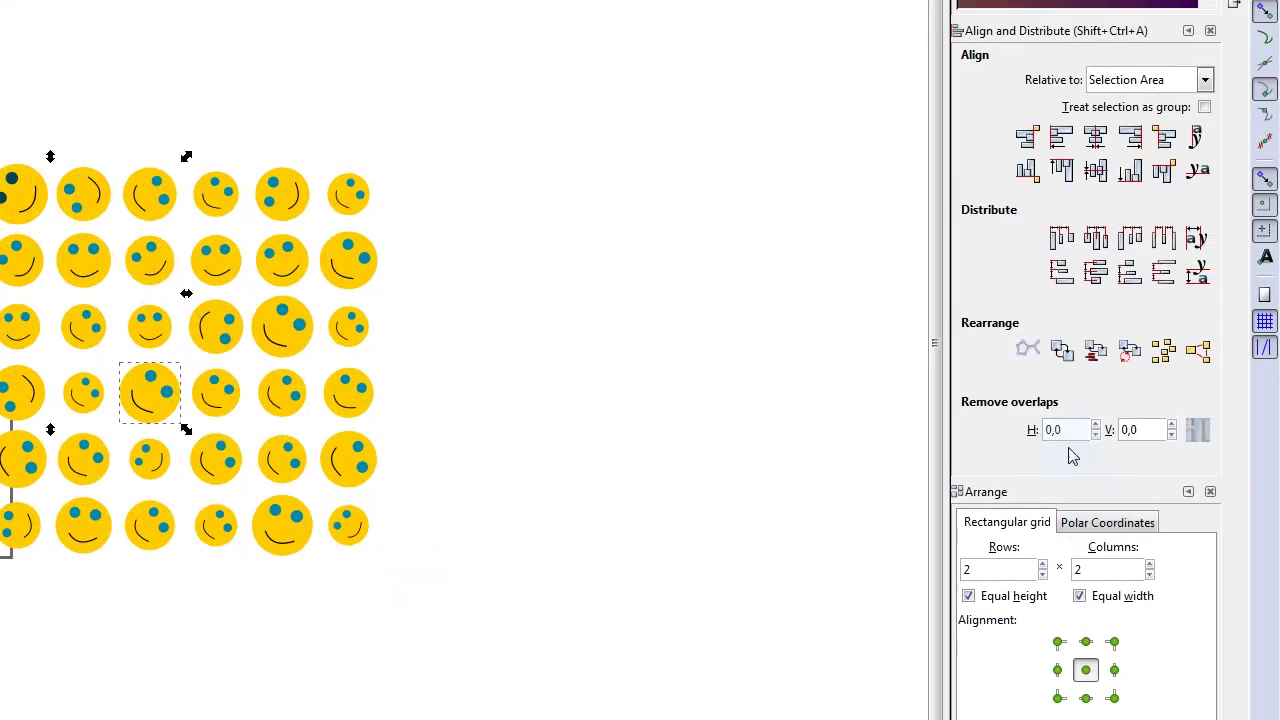
left_click(1064, 355)
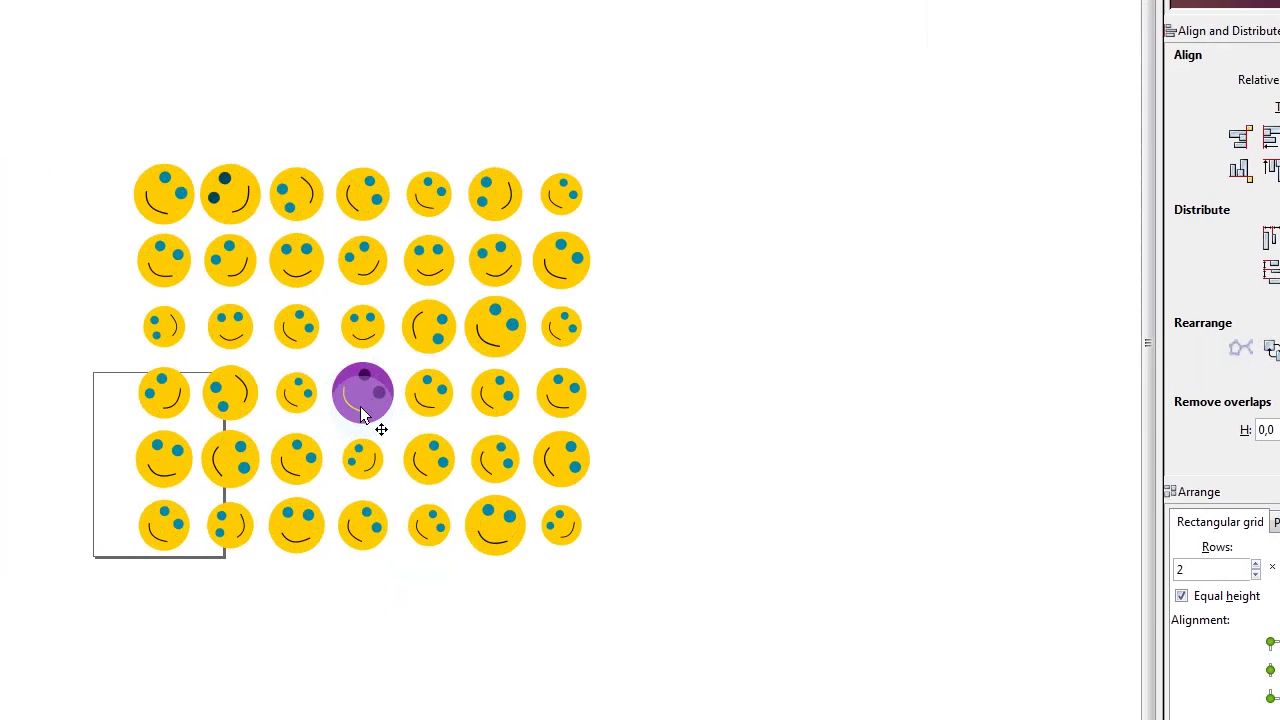
left_click_drag(672, 614, 86, 172)
left_click_drag(370, 243, 946, 633)
left_click(725, 417)
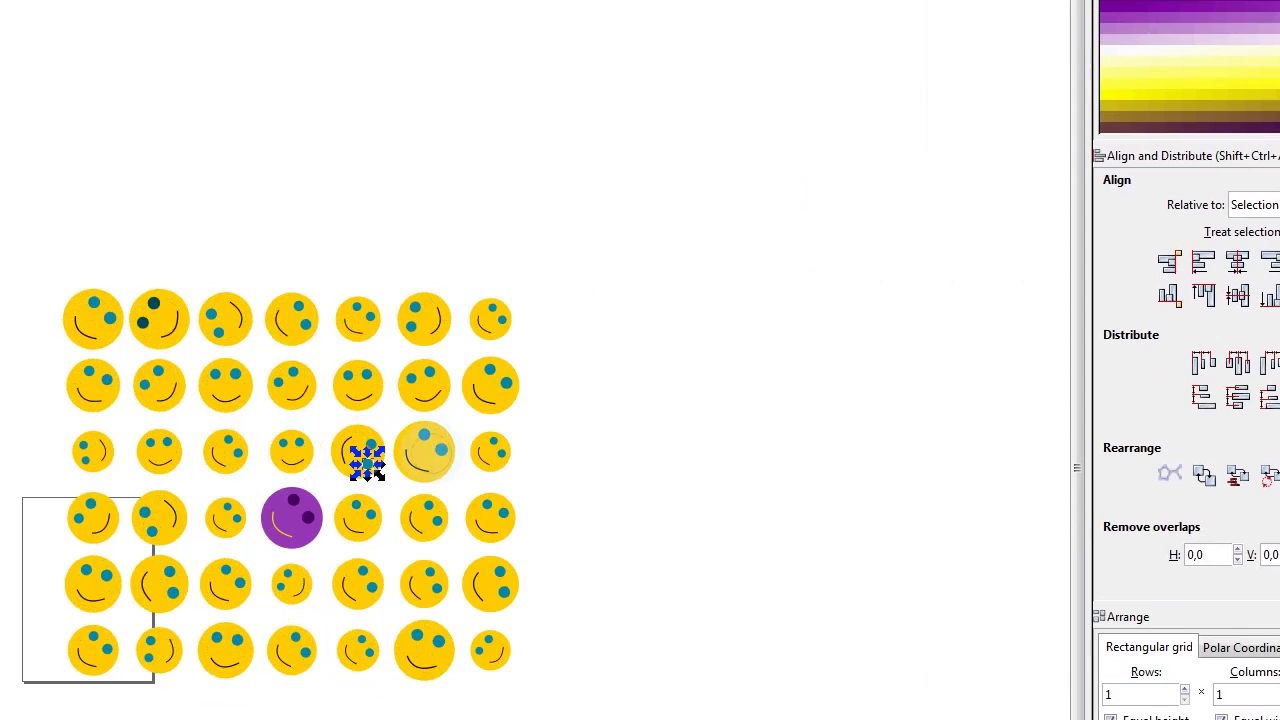
left_click(281, 594)
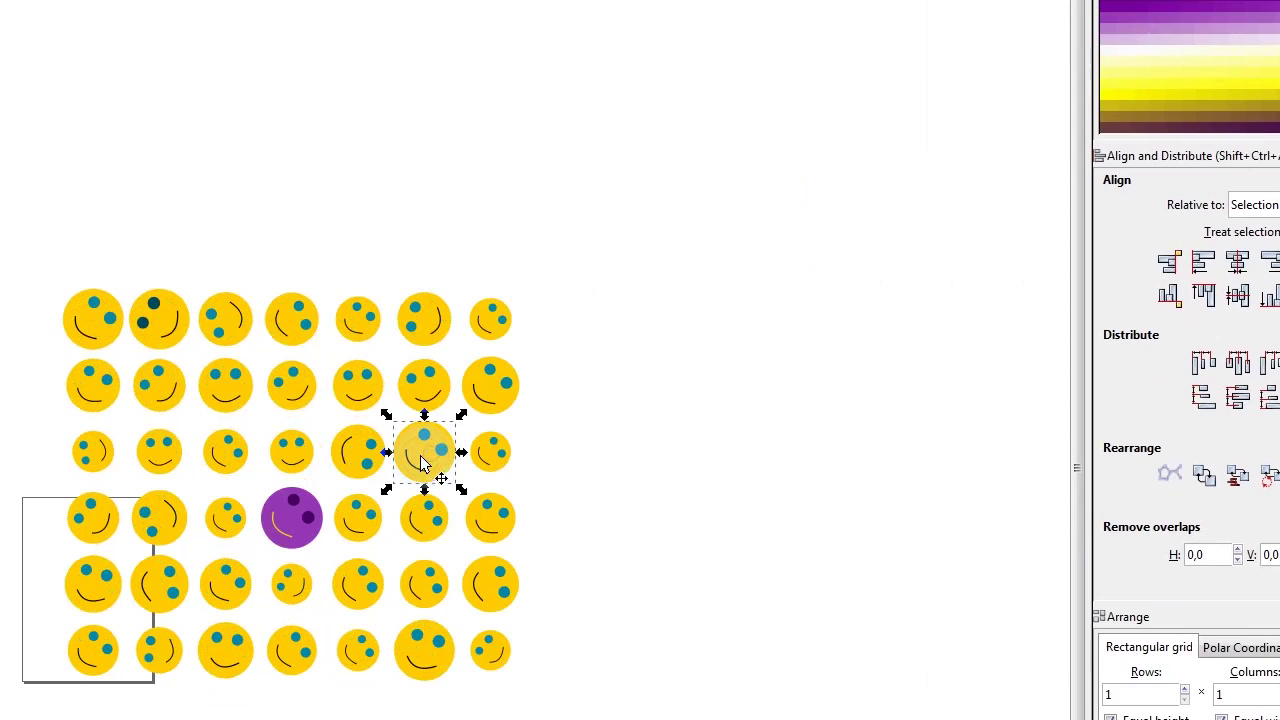
Step: Select an eye of the last smiley in the third row, extend the selection to all objects with the same fill color, and fill them purple
left_click(492, 452)
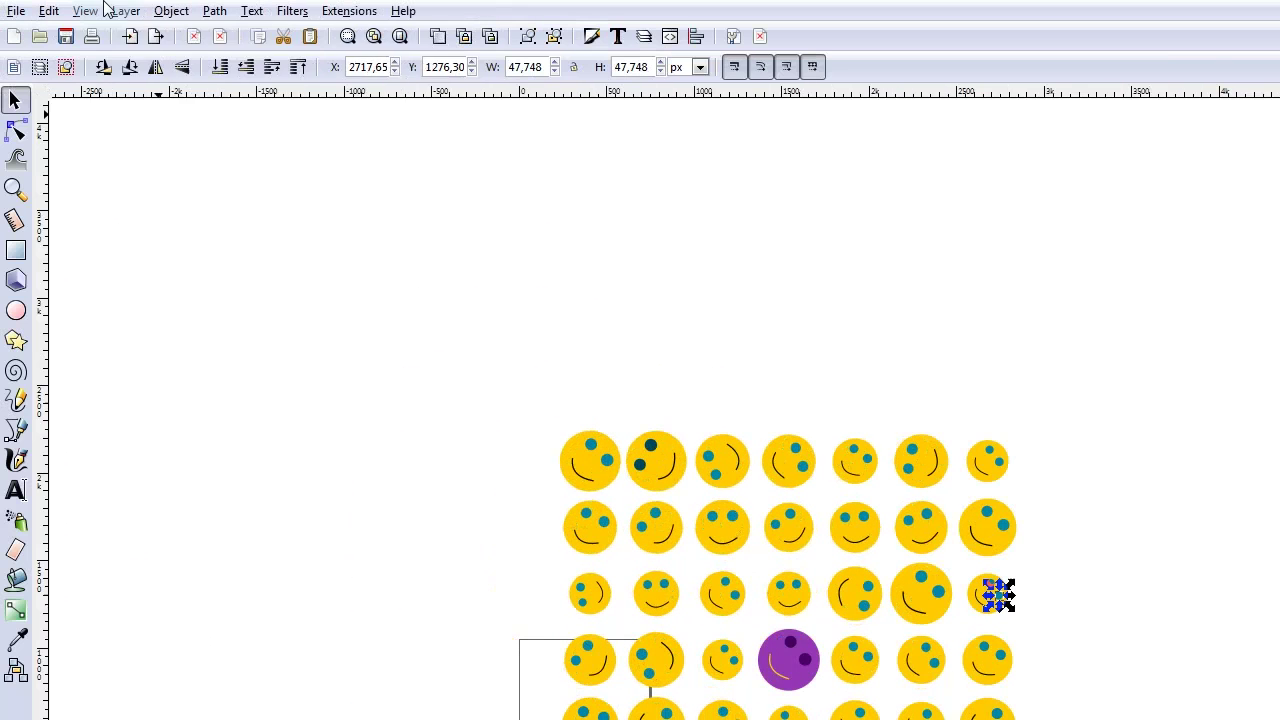
left_click(126, 10)
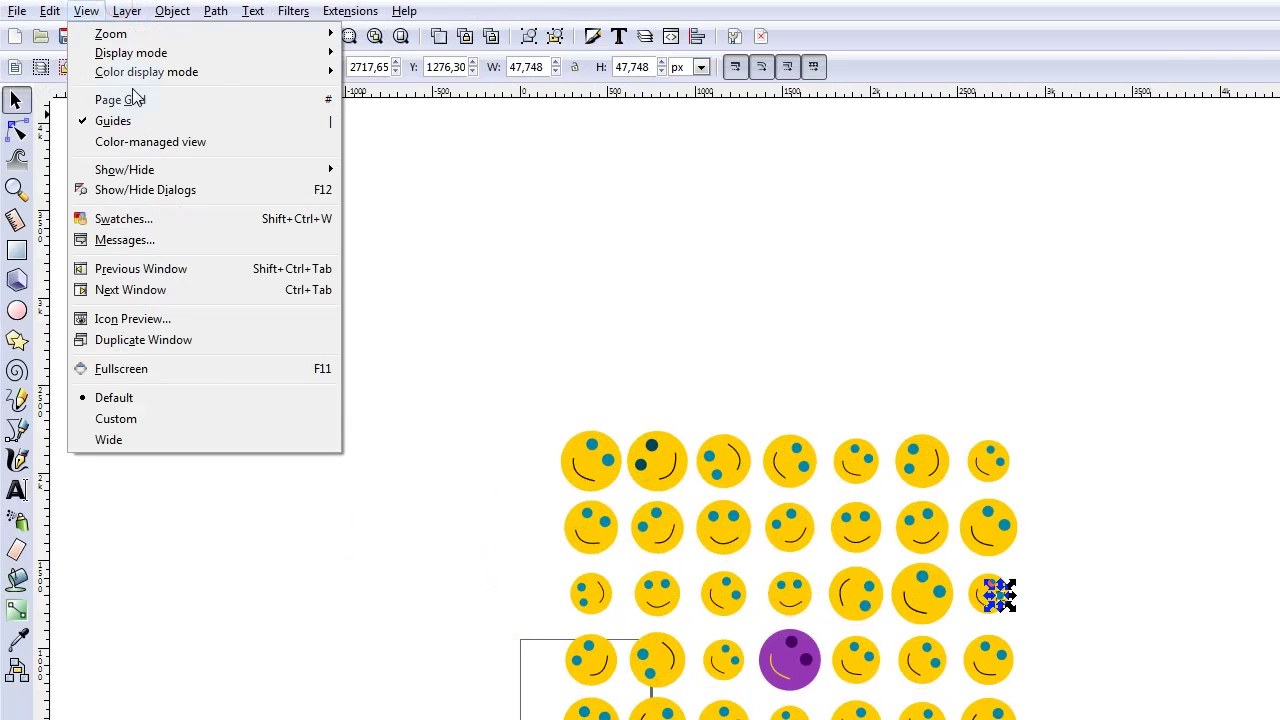
mouse_move(183, 8)
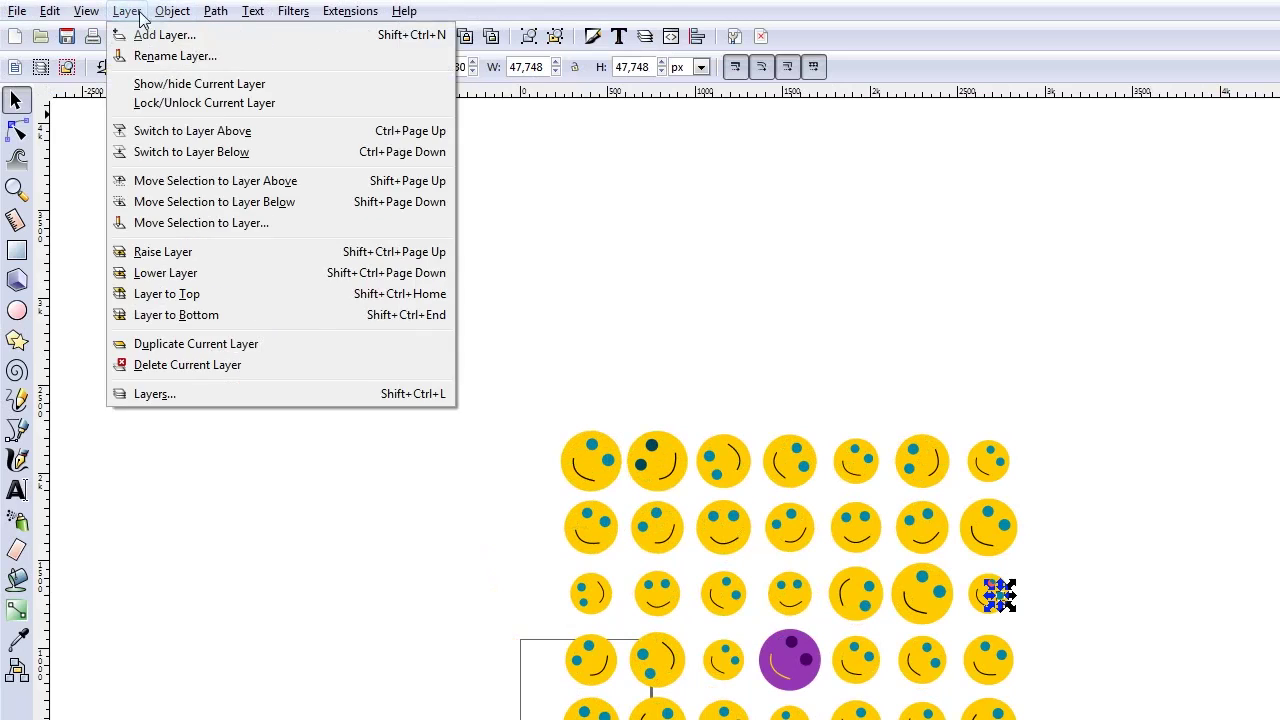
mouse_move(86, 14)
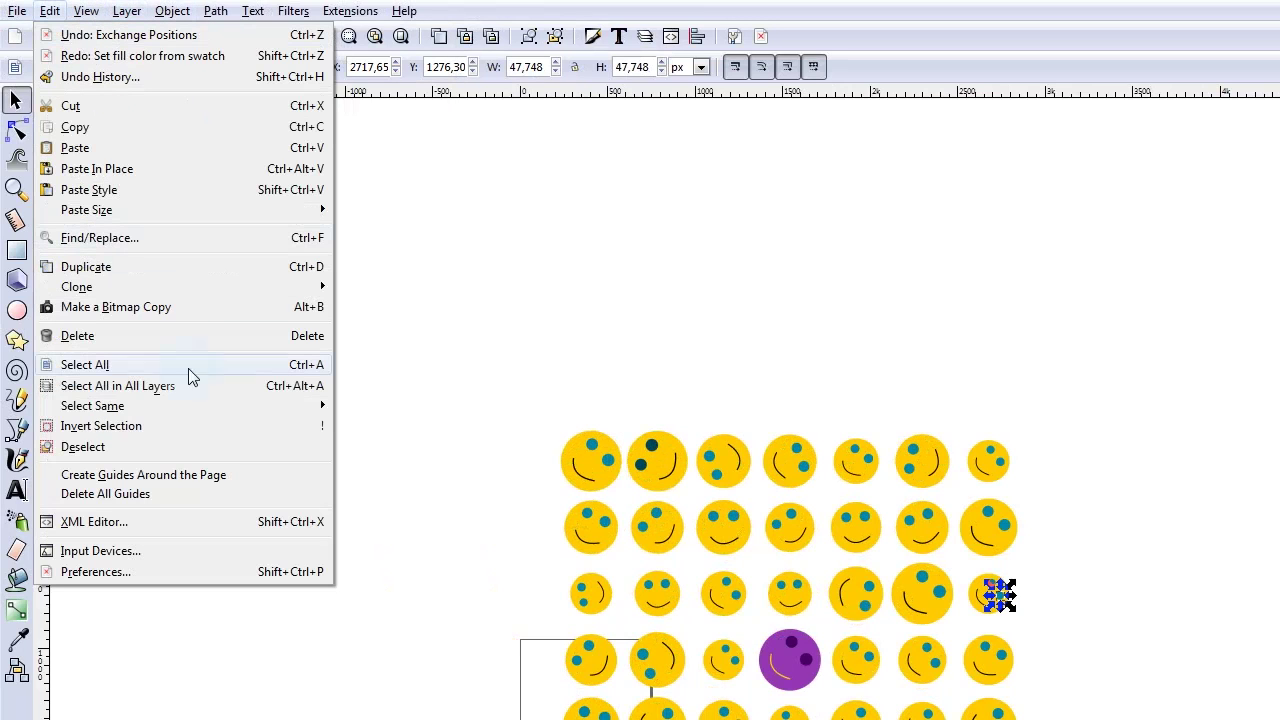
mouse_move(225, 410)
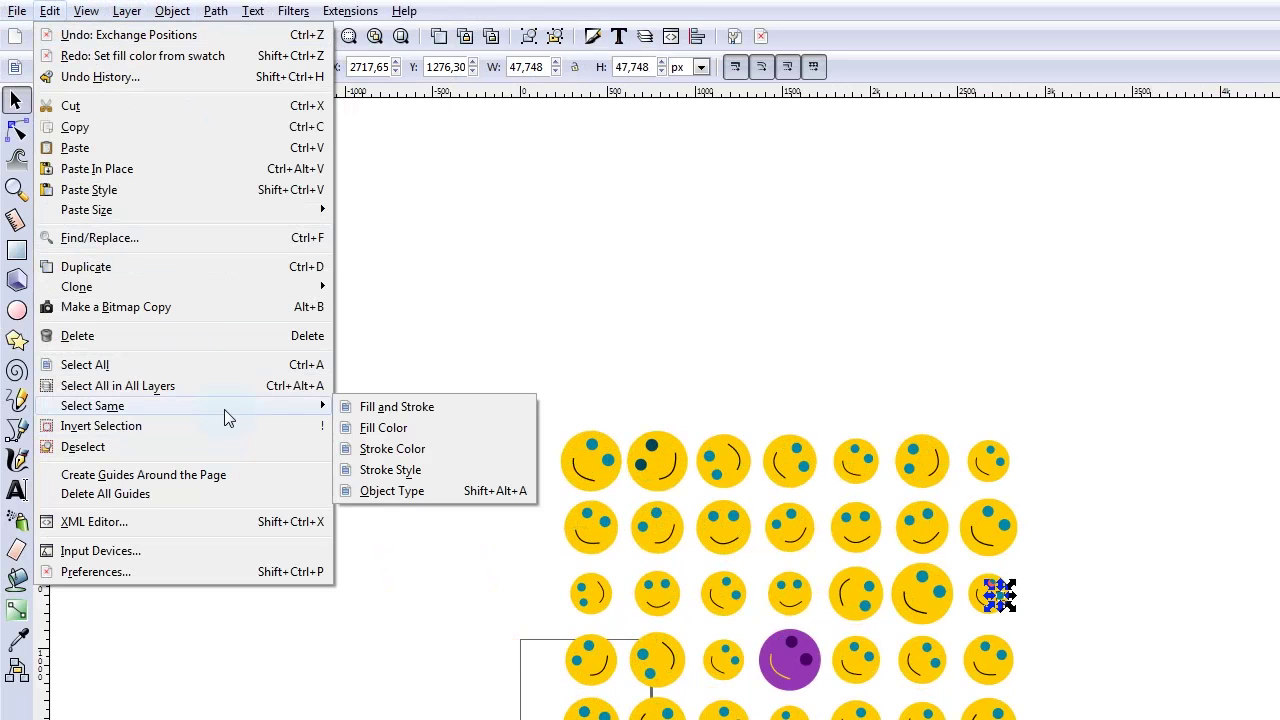
left_click(416, 431)
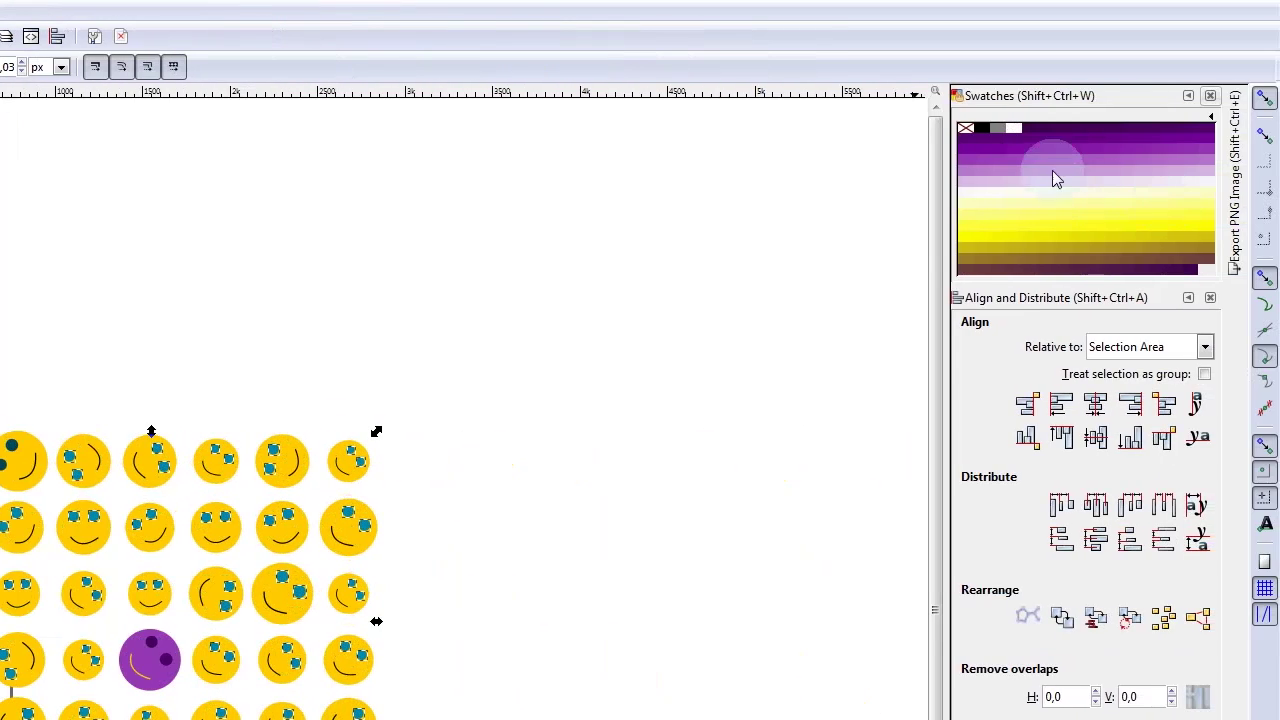
left_click(1041, 143)
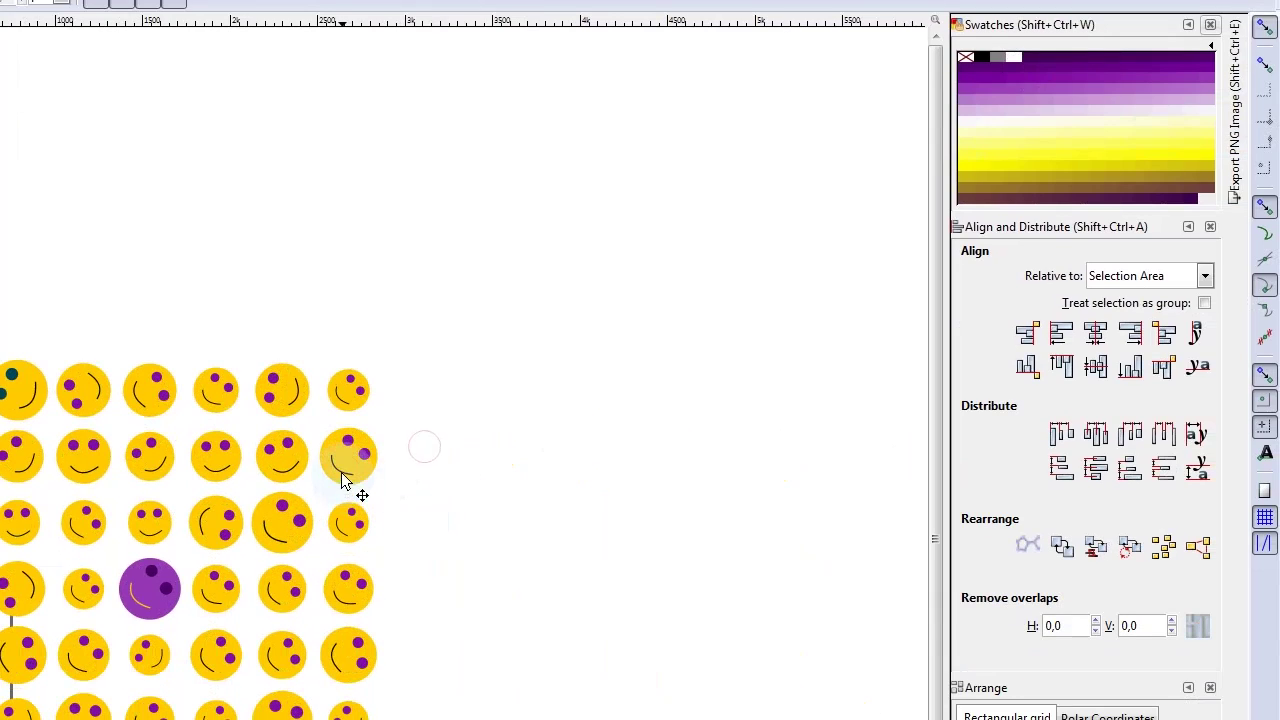
Step: Select the mouth of the second row's last smiley, extend the selection to all objects with the same stroke color, and fill them dark purple
left_click(341, 481)
left_click(341, 468)
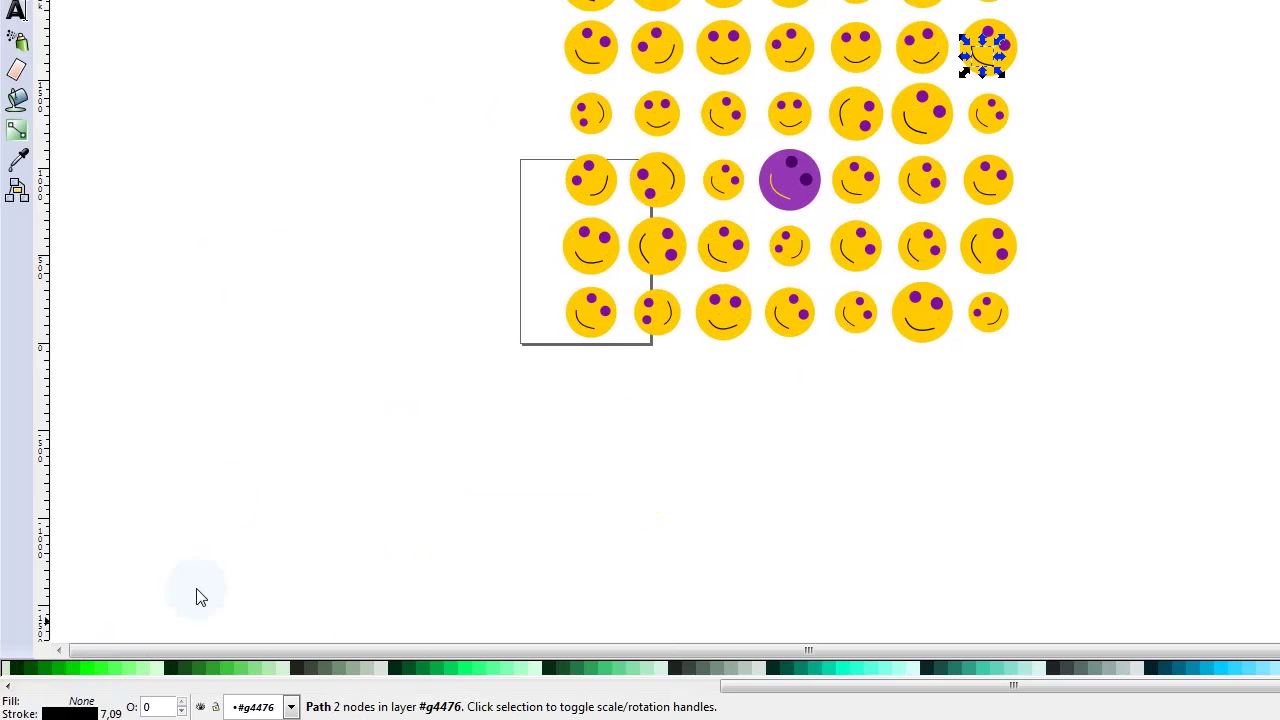
left_click(127, 11)
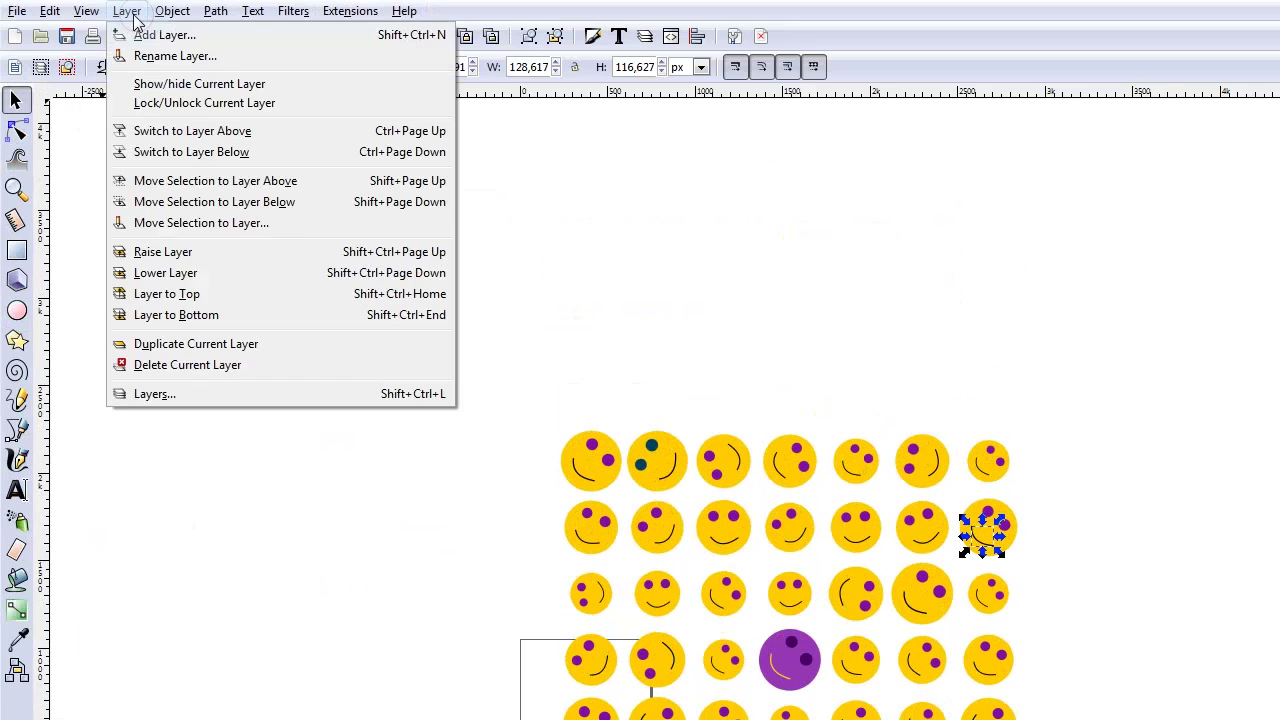
mouse_move(85, 12)
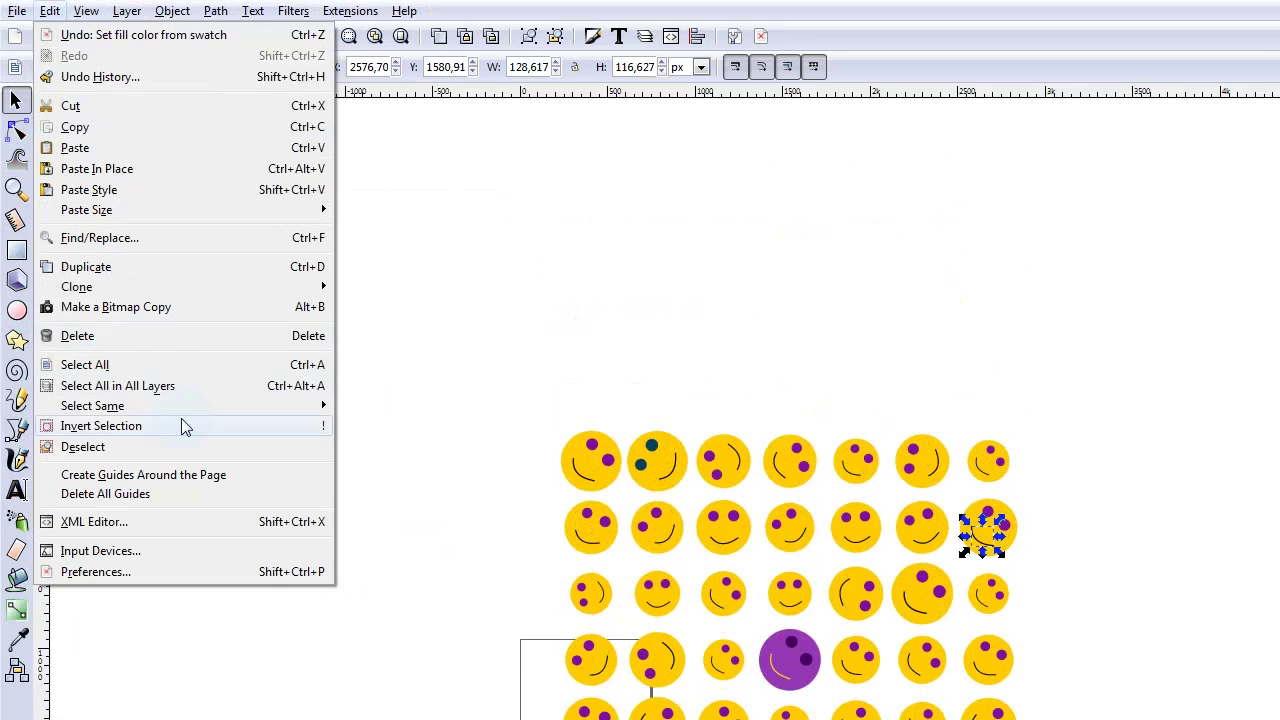
mouse_move(183, 404)
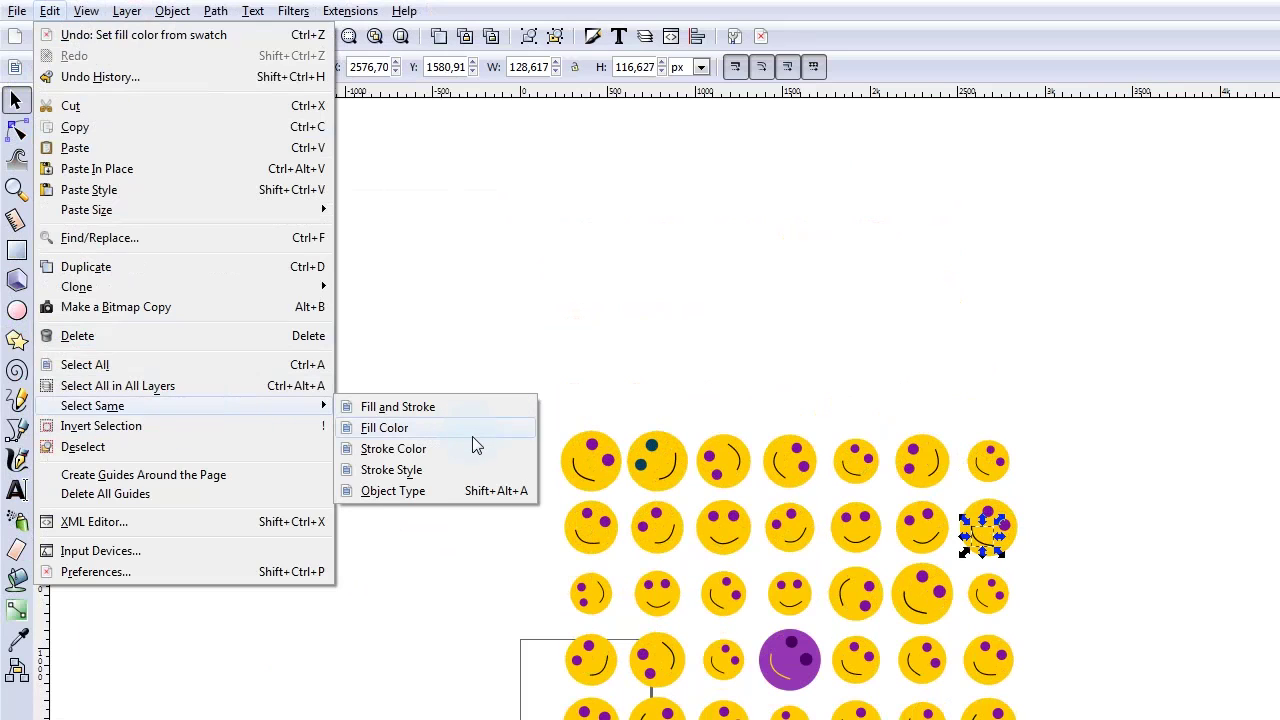
left_click(424, 455)
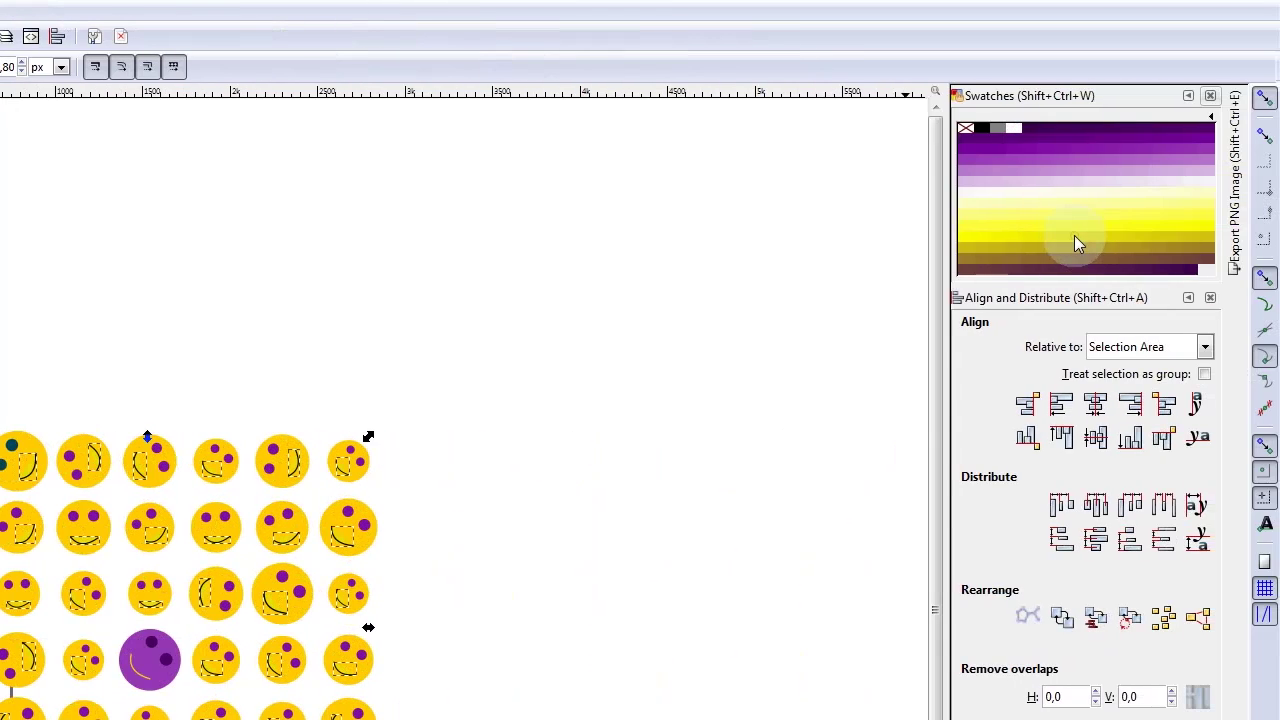
left_click(1060, 148)
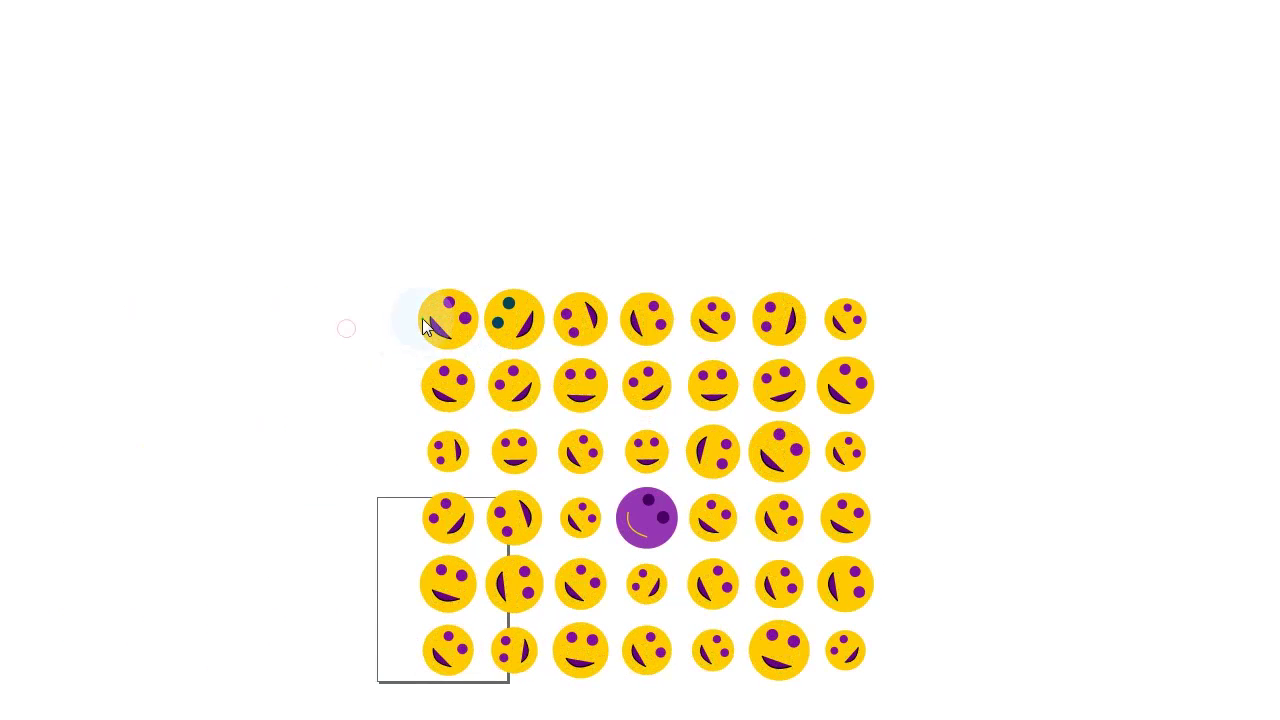
Step: Select the face circle of the second row's fourth smiley and extend the selection to all objects of the same object type
scroll(423, 325, "up", 6)
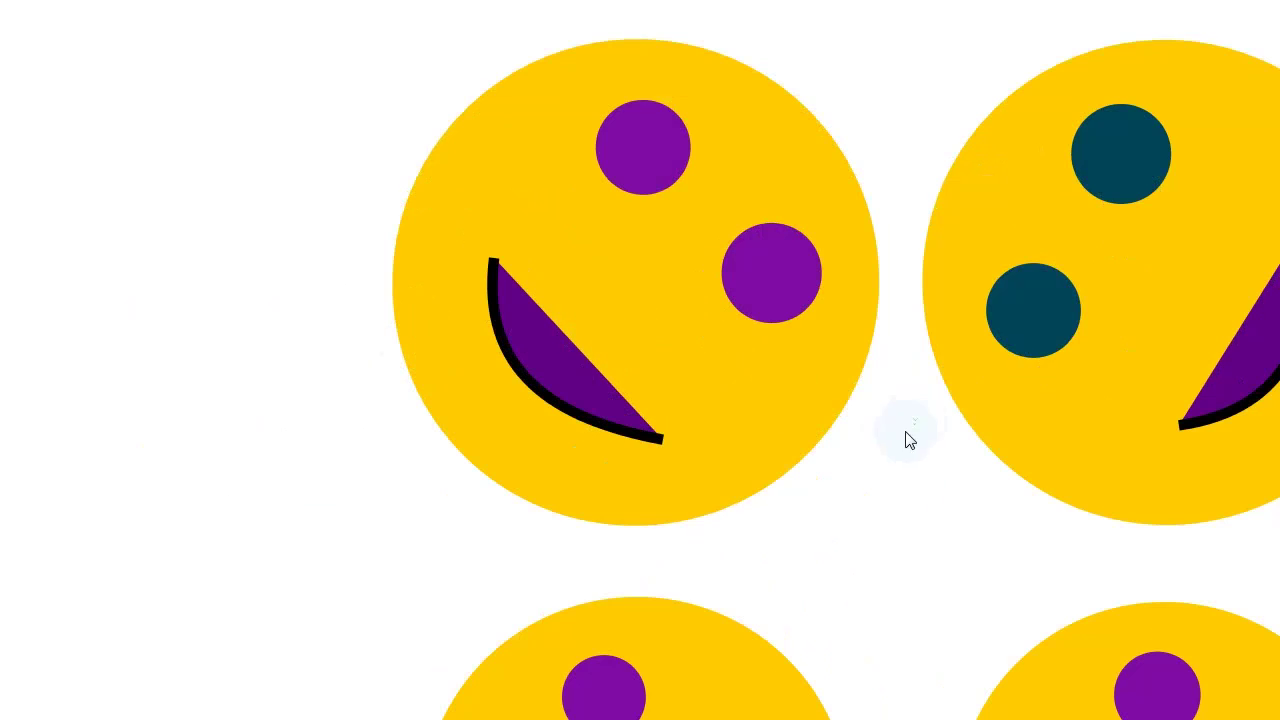
scroll(908, 440, "down", 6)
scroll(880, 420, "right", 3)
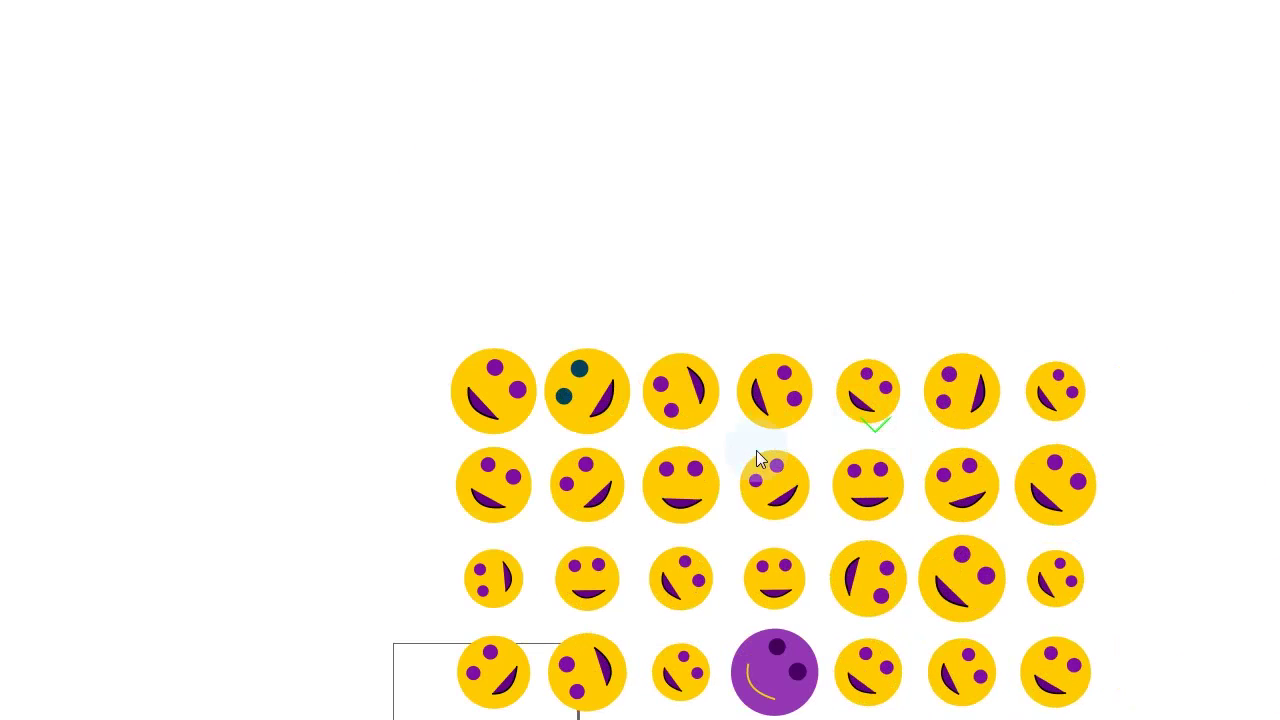
left_click(764, 495)
scroll(784, 485, "down", 2)
left_click(820, 474)
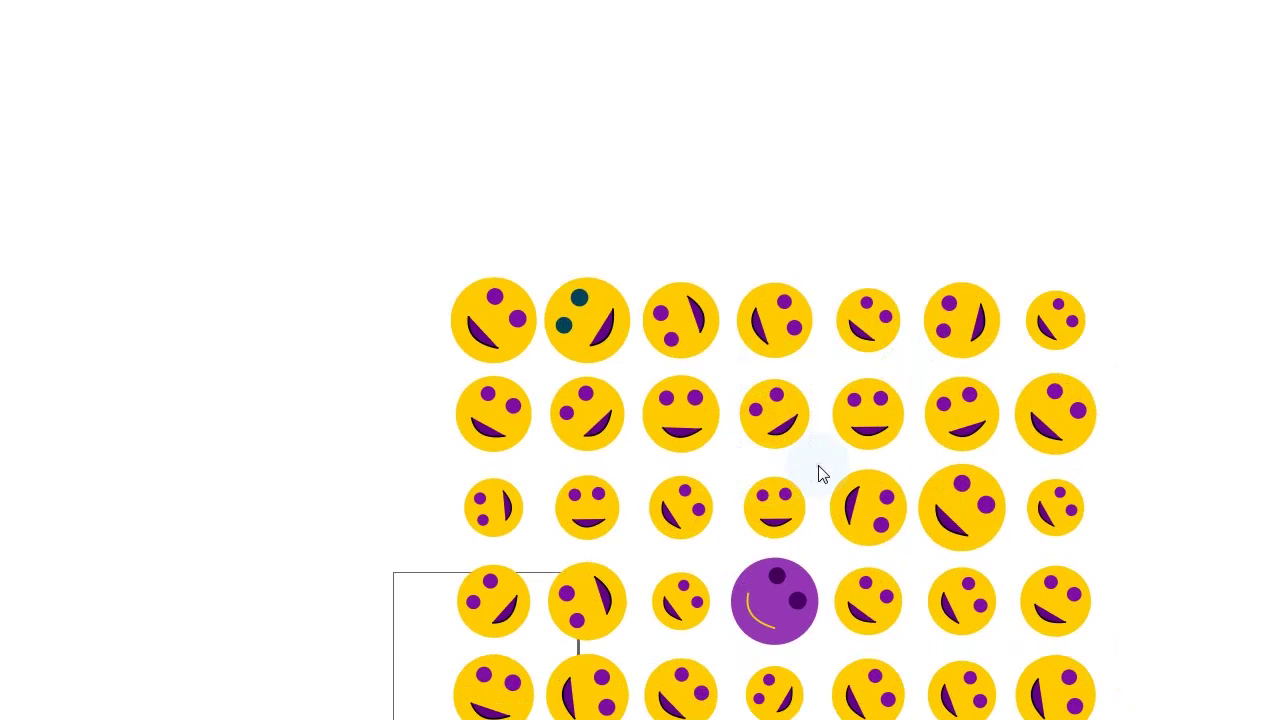
left_click(758, 432)
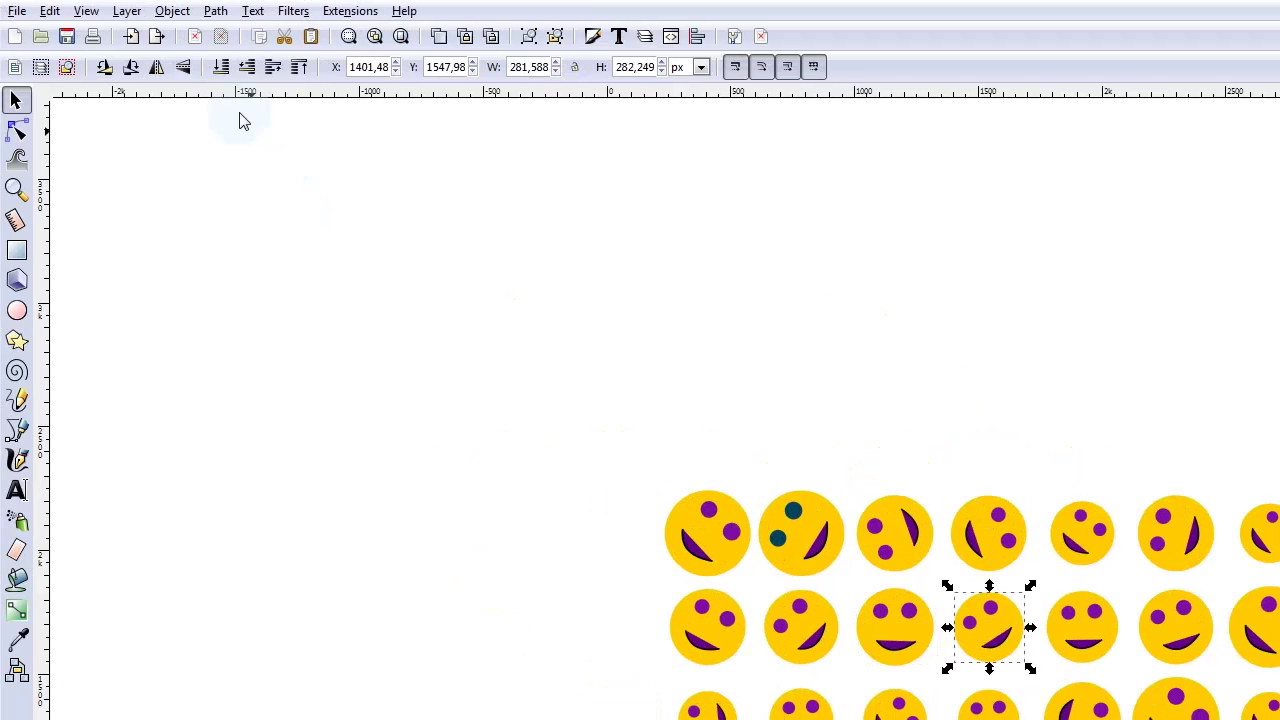
left_click(85, 11)
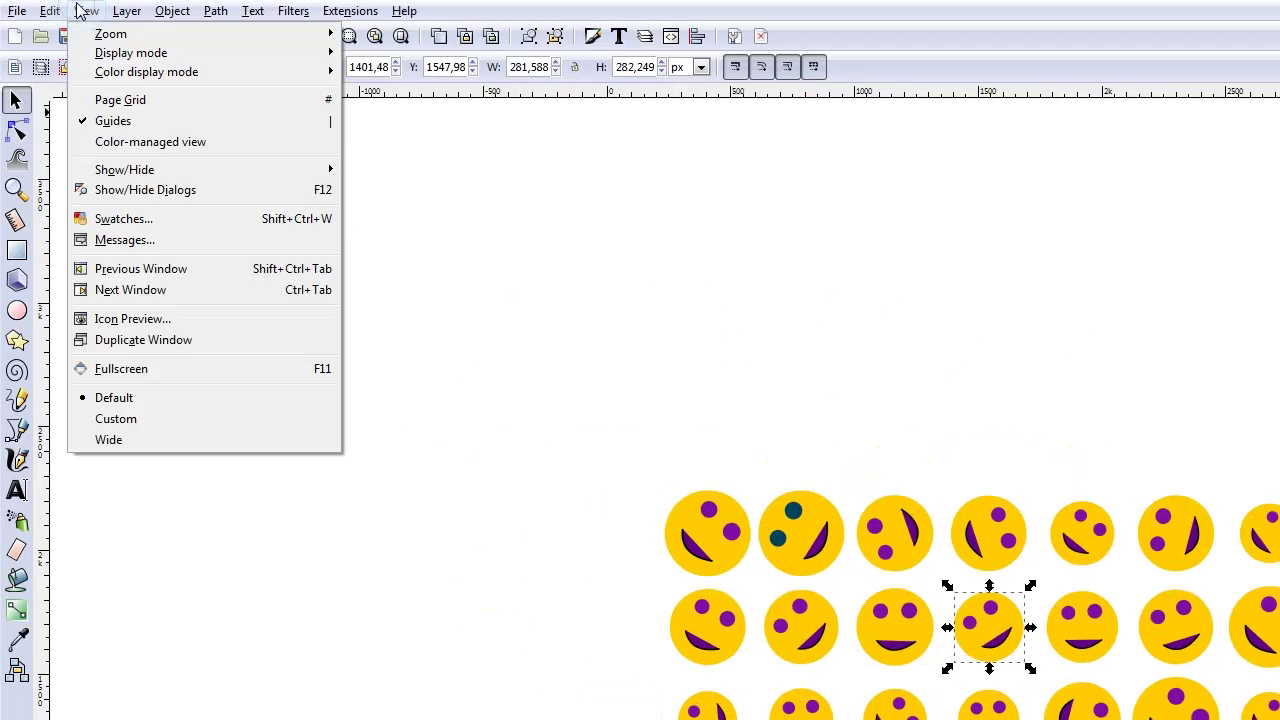
mouse_move(49, 11)
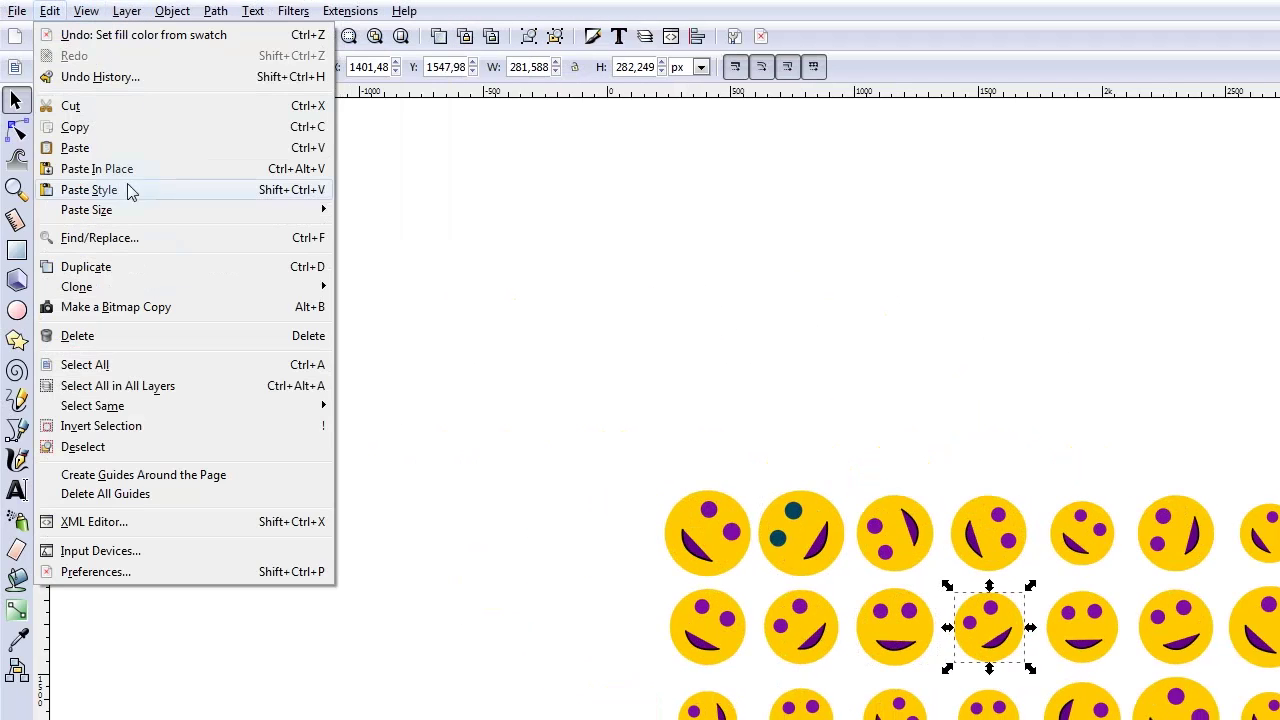
mouse_move(223, 410)
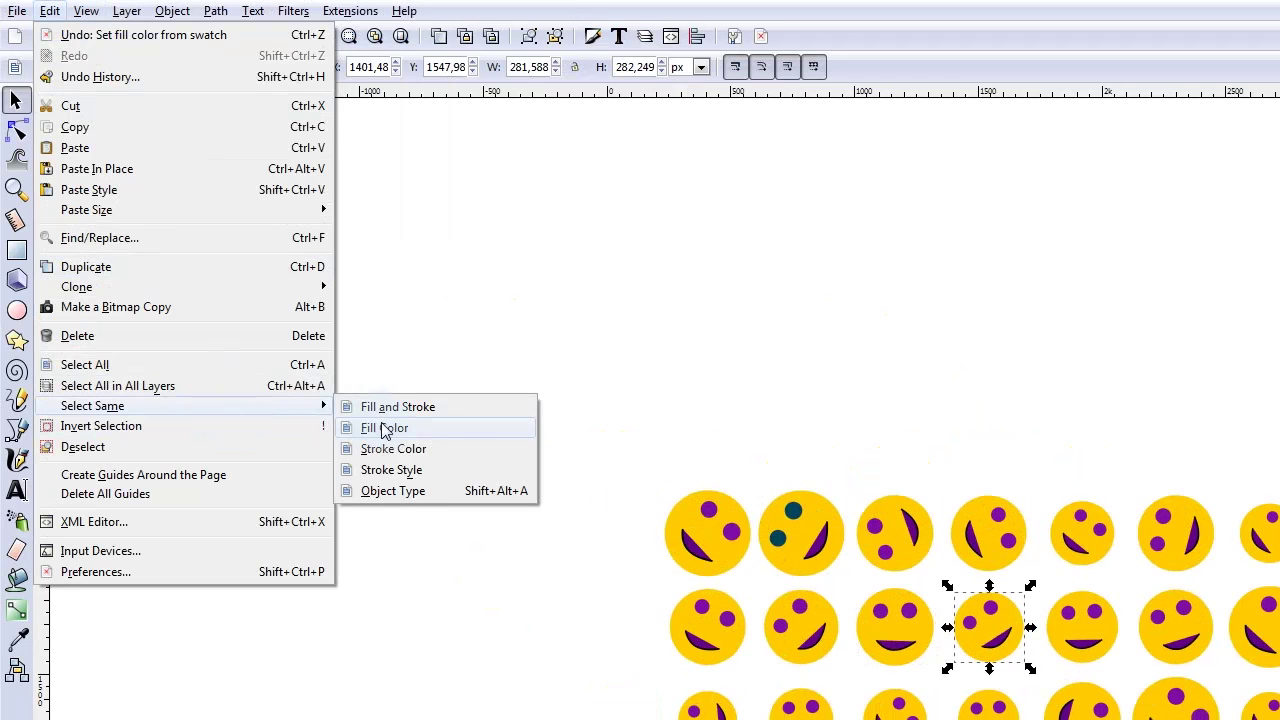
left_click(400, 491)
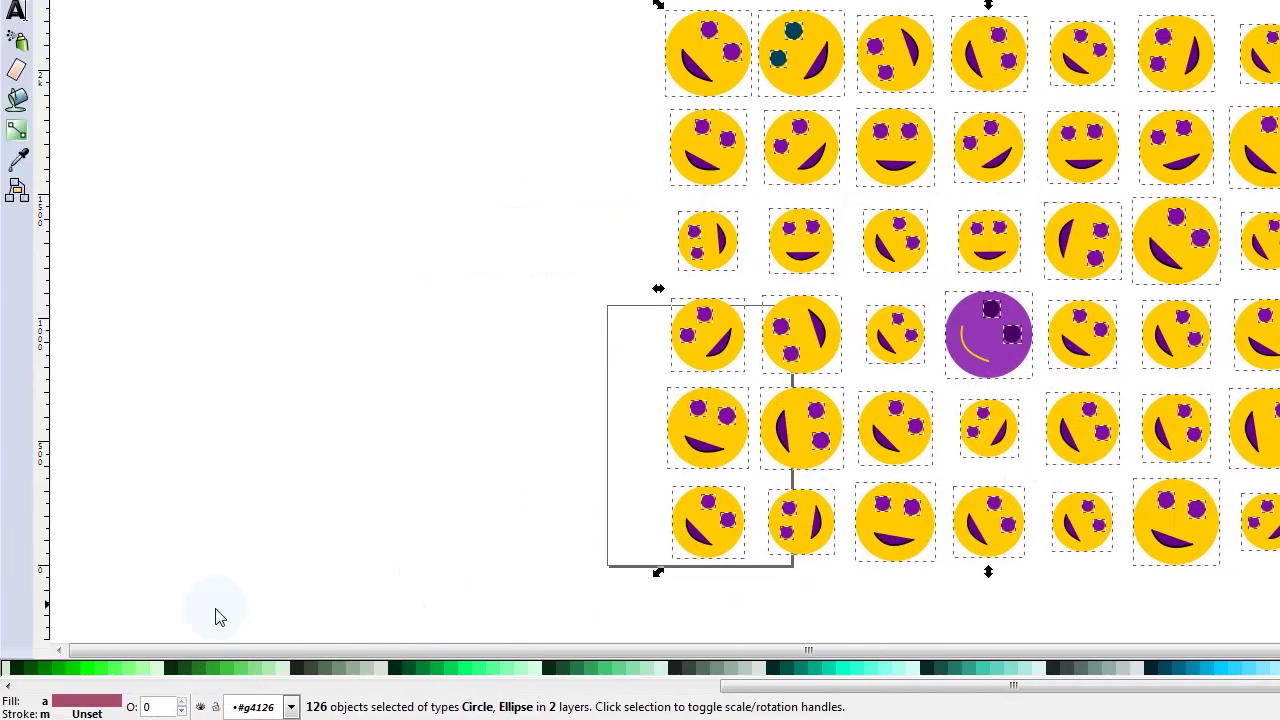
Step: Give all selected circles and ellipses a black stroke and clear the selection
right_click(86, 713)
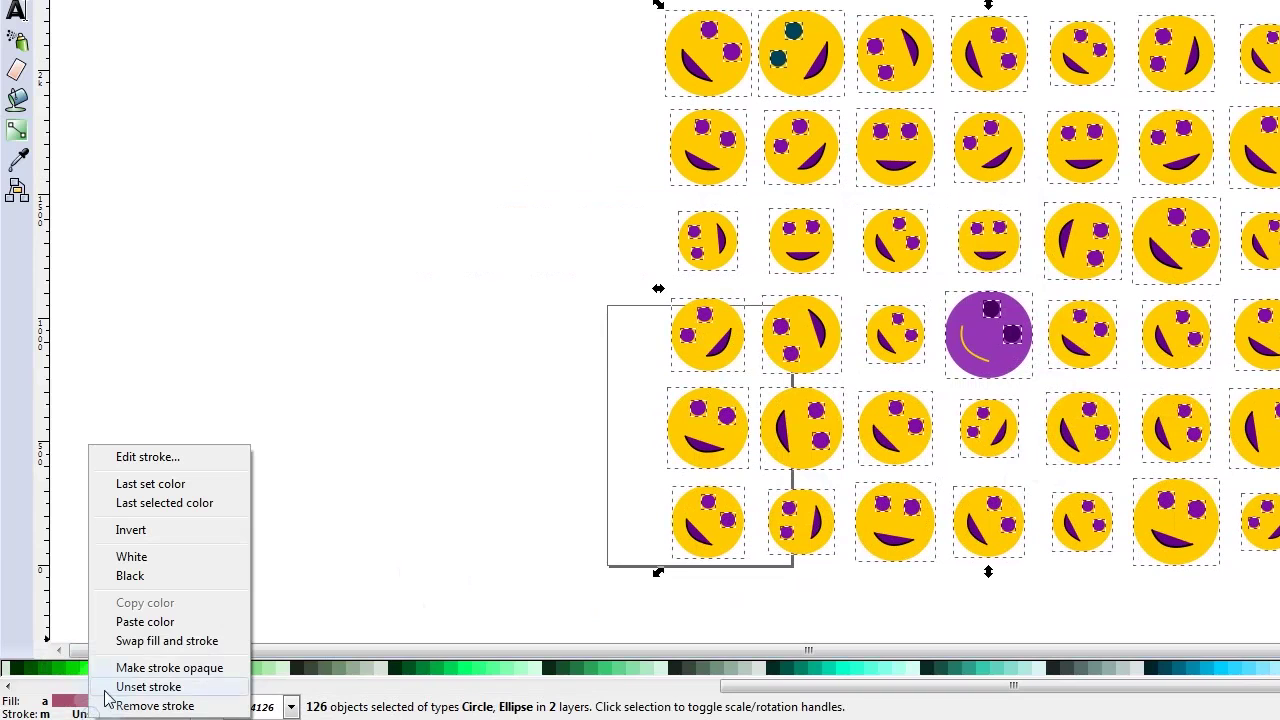
left_click(148, 577)
left_click(334, 531)
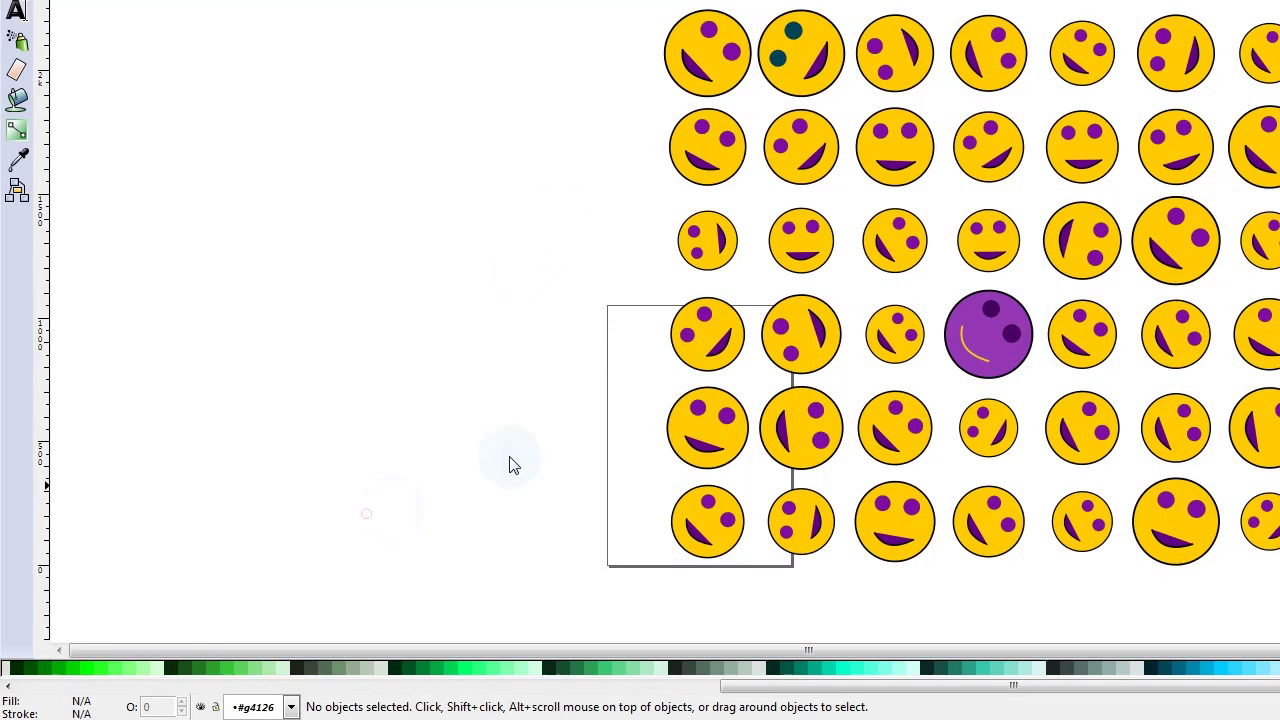
left_click_drag(507, 219, 1279, 719)
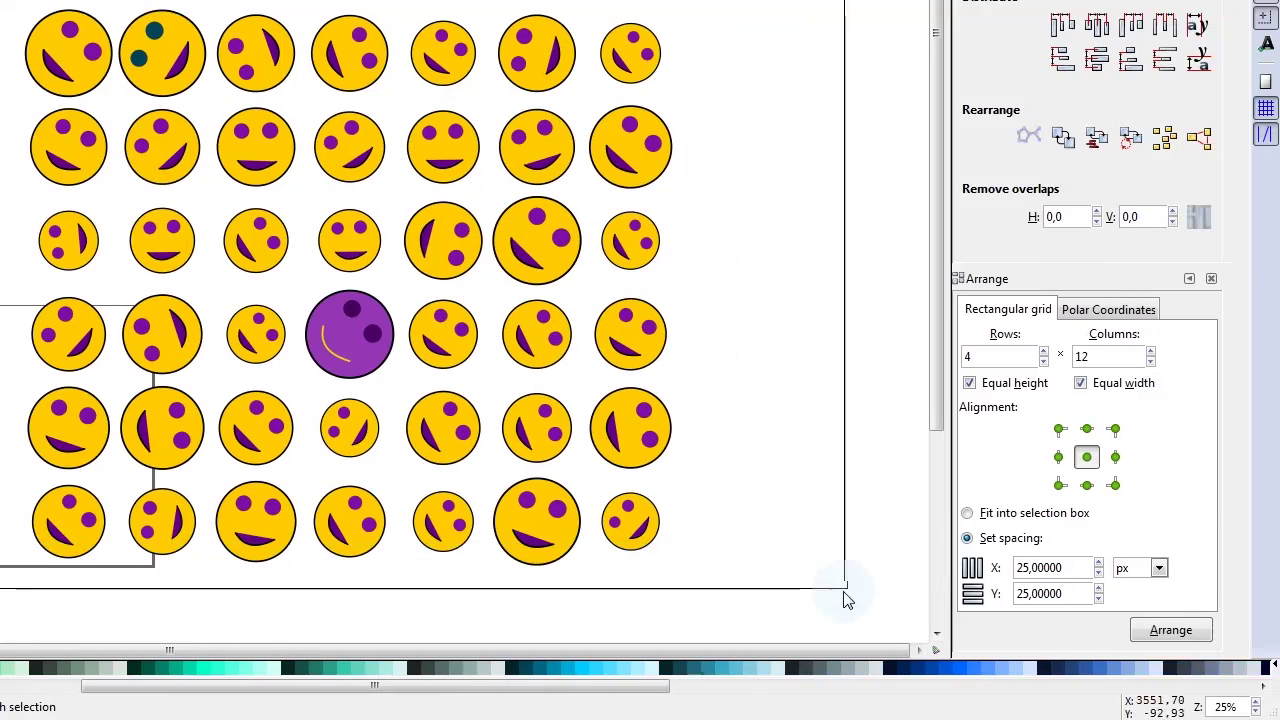
left_click(1219, 719)
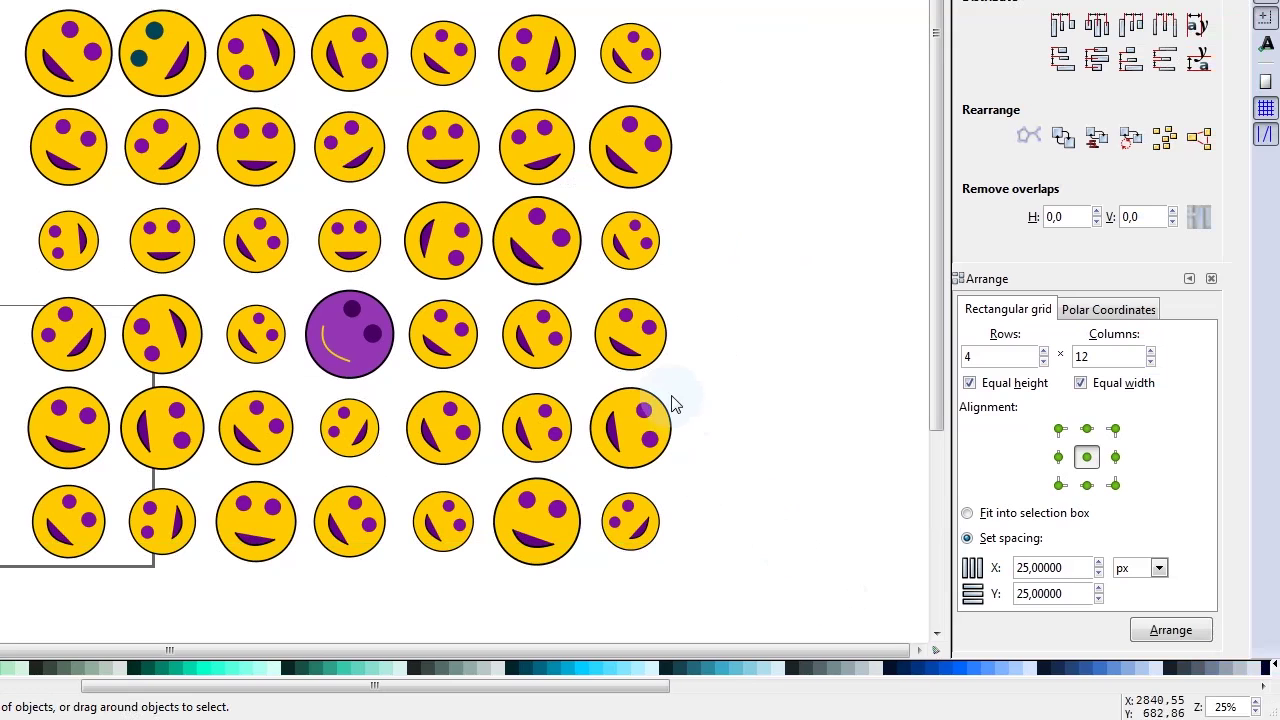
left_click_drag(752, 595, 5, 71)
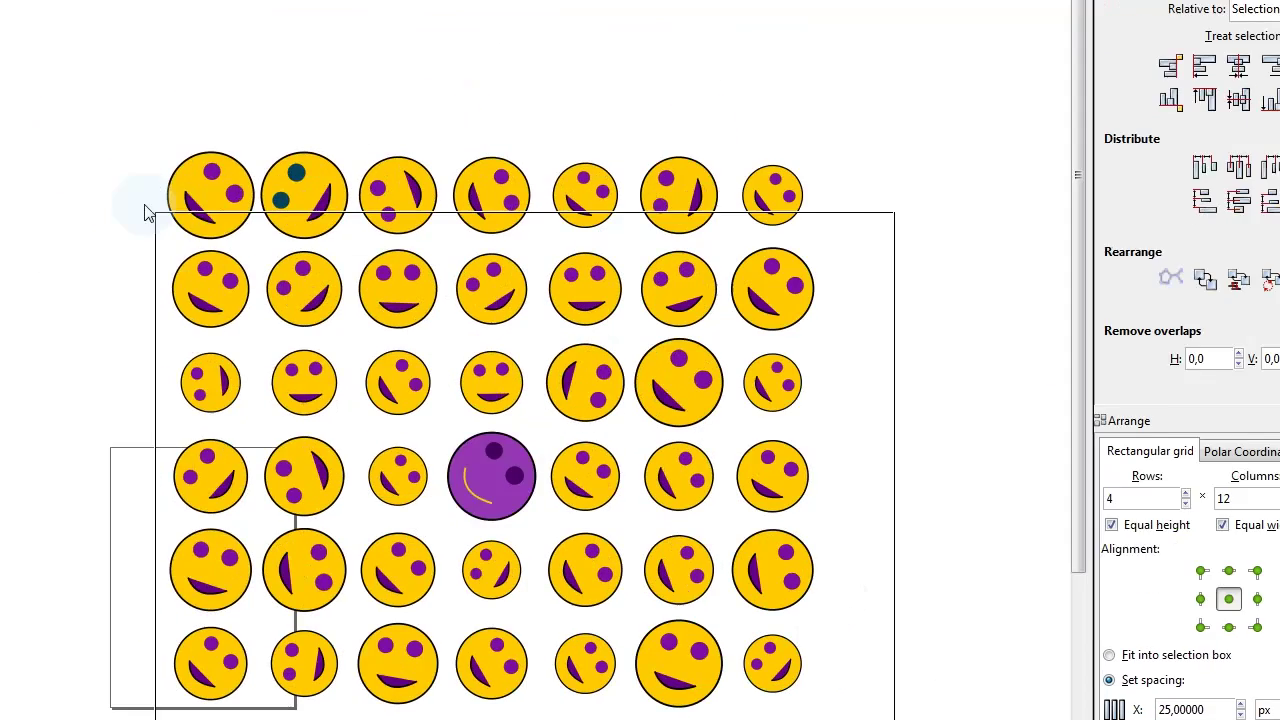
left_click_drag(145, 213, 39, 72)
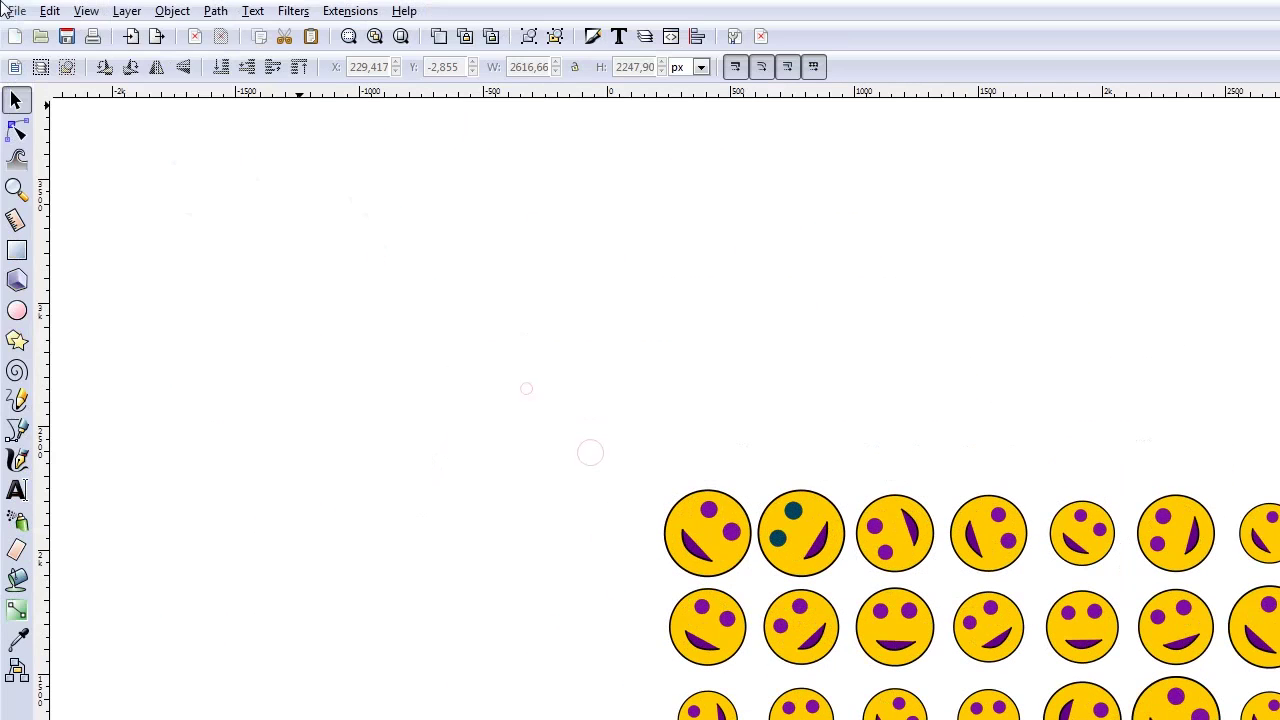
Step: Run the document clean-up on the smiley drawing
left_click(0, 0)
left_click(836, 308)
left_click(15, 12)
left_click(141, 285)
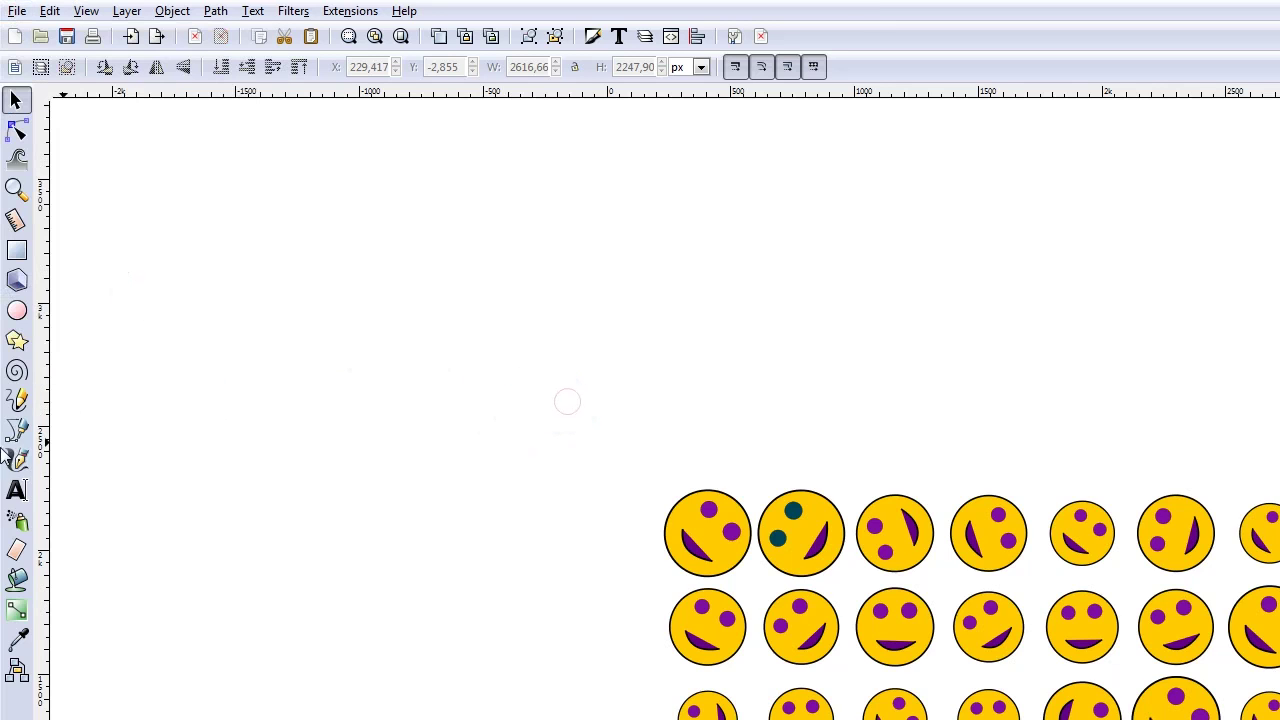
Step: Draw a freehand pencil stroke about 21 by 25 px on the empty canvas beside the smileys and clean up the document again
left_click(16, 400)
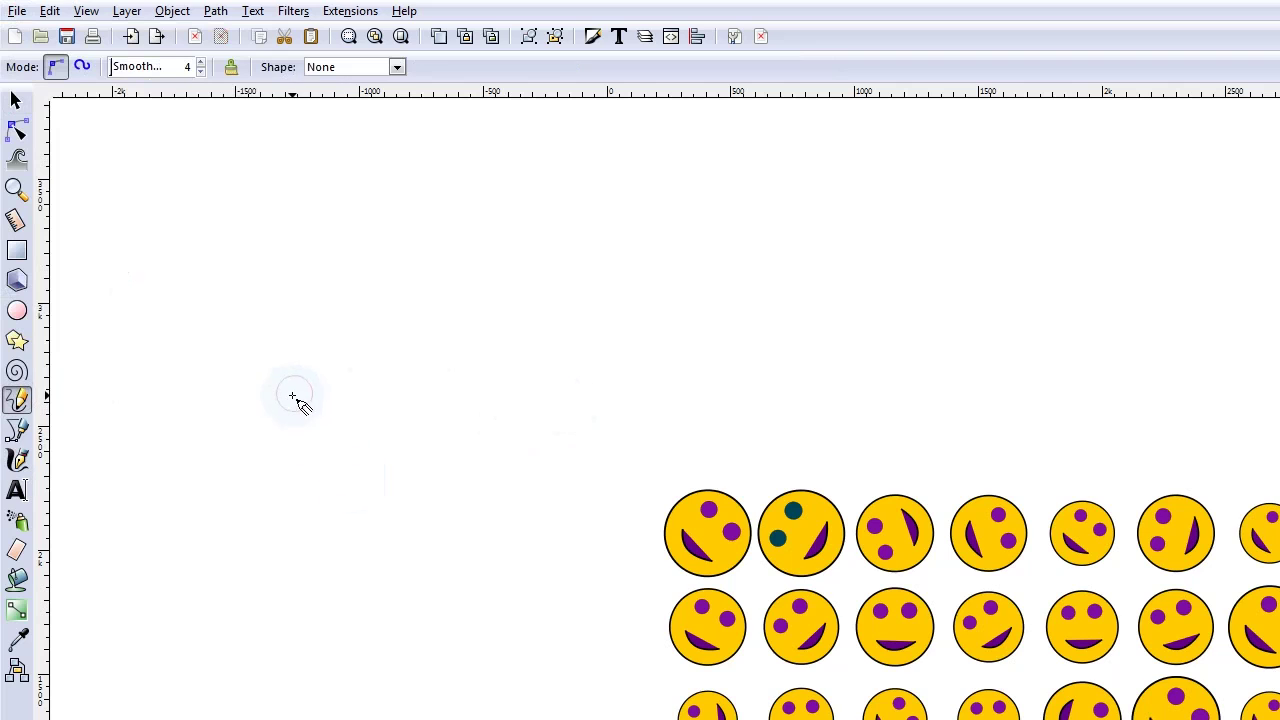
left_click(16, 100)
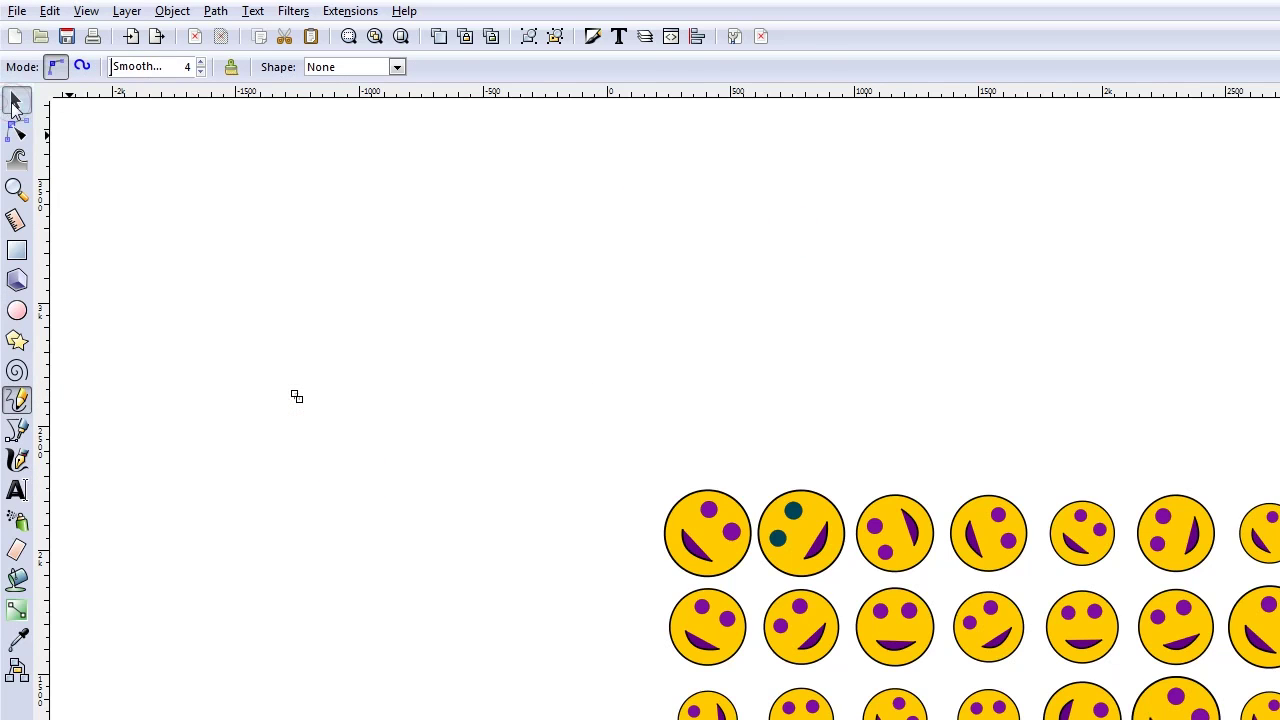
left_click(17, 11)
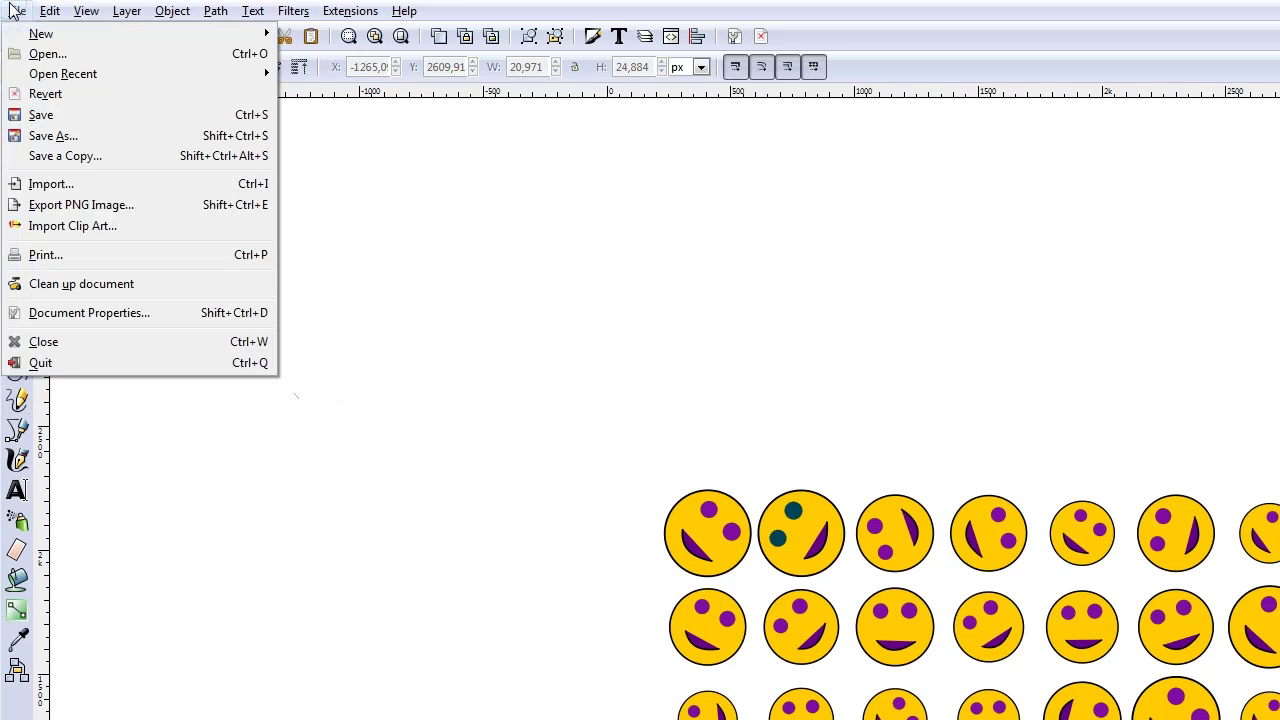
left_click(118, 286)
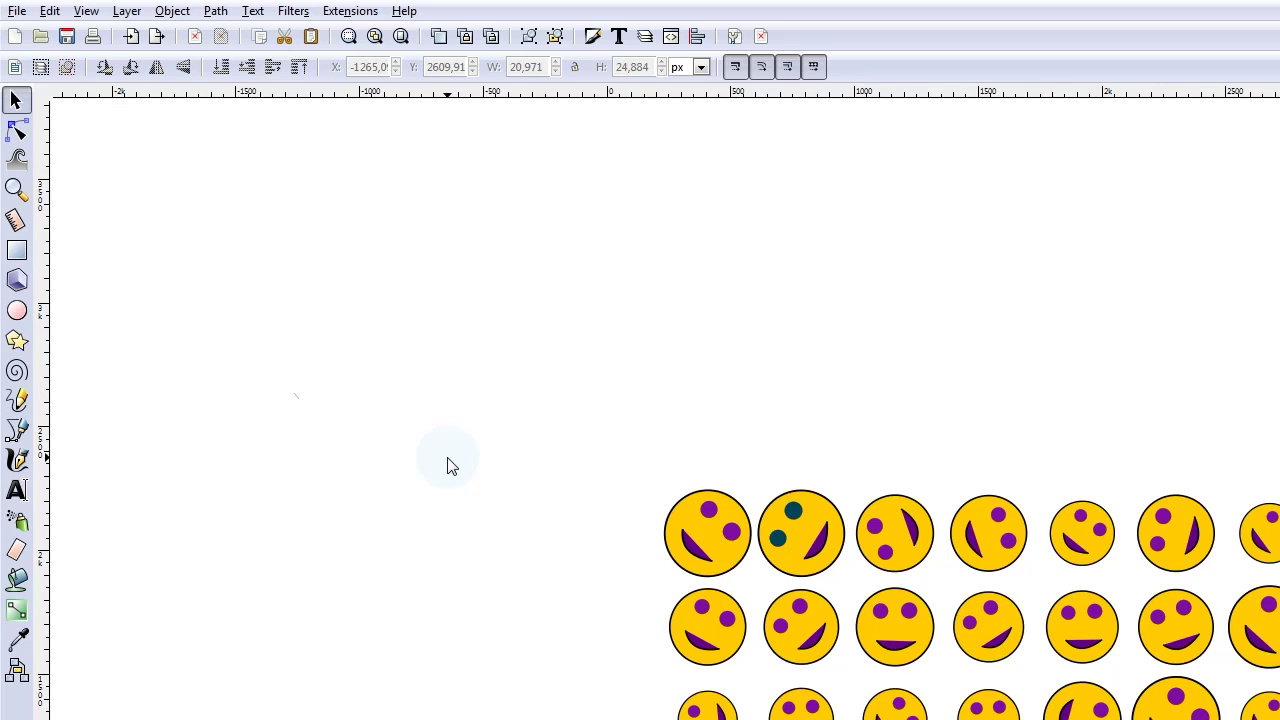
Step: Select all the smileys in the grid and exchange their positions among one another several times in a row
left_click_drag(498, 350, 1279, 719)
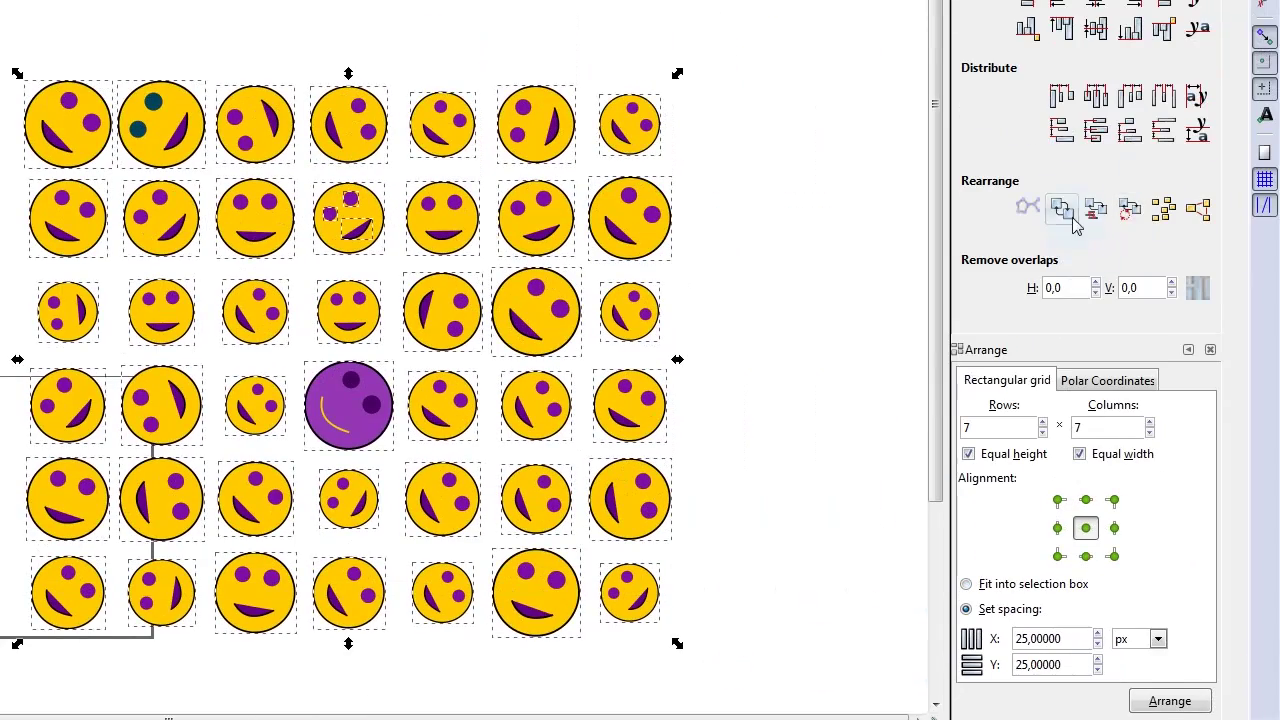
left_click(1205, 137)
left_click(1070, 219)
left_click(1070, 219)
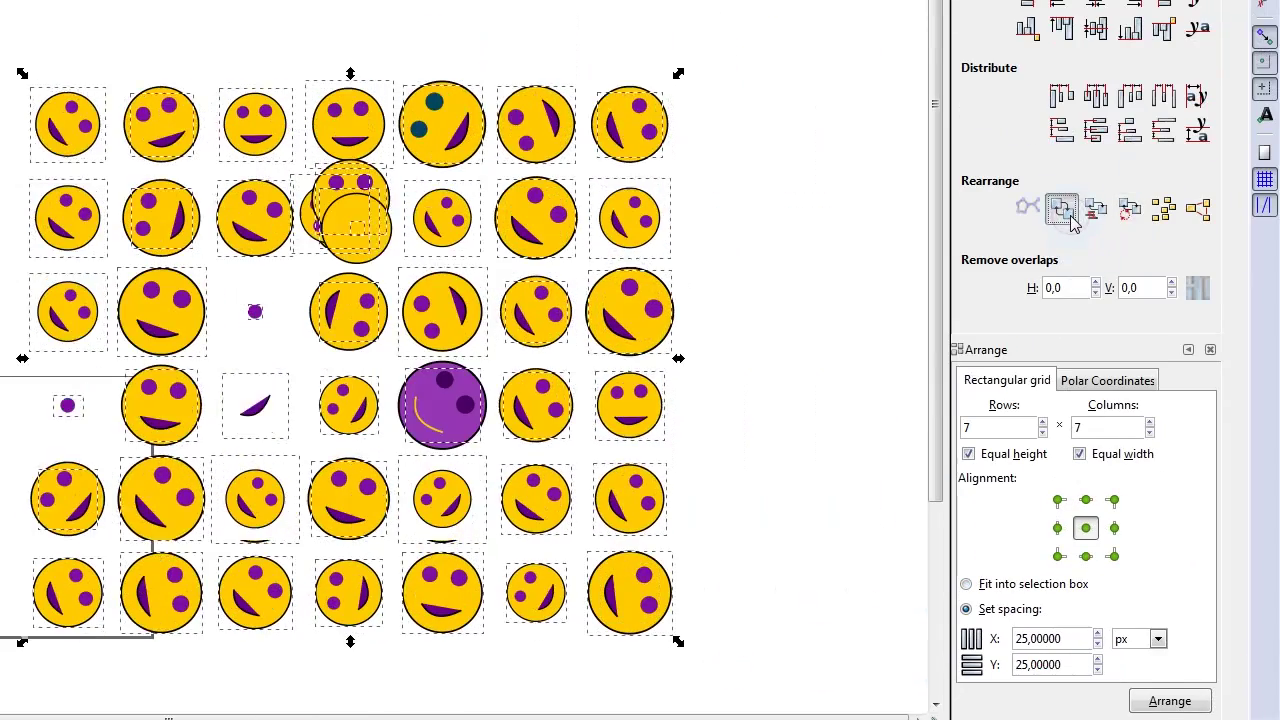
left_click(1070, 219)
left_click(1070, 219)
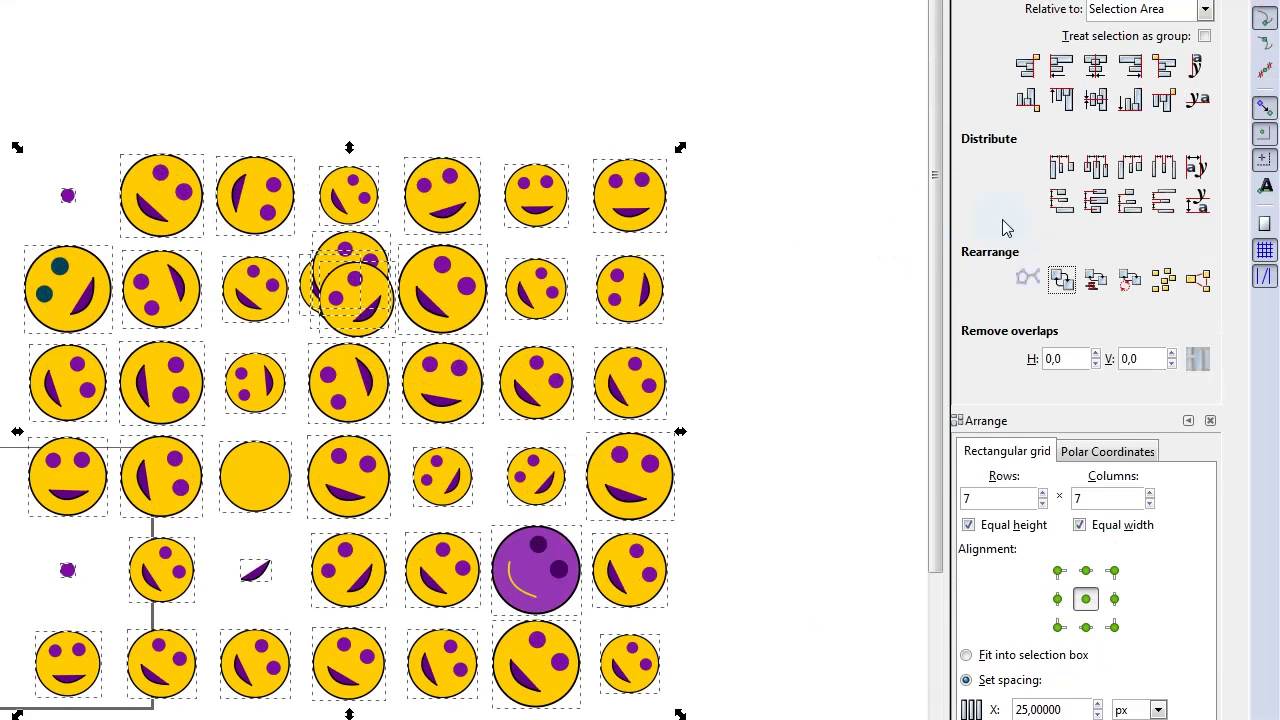
left_click(1062, 279)
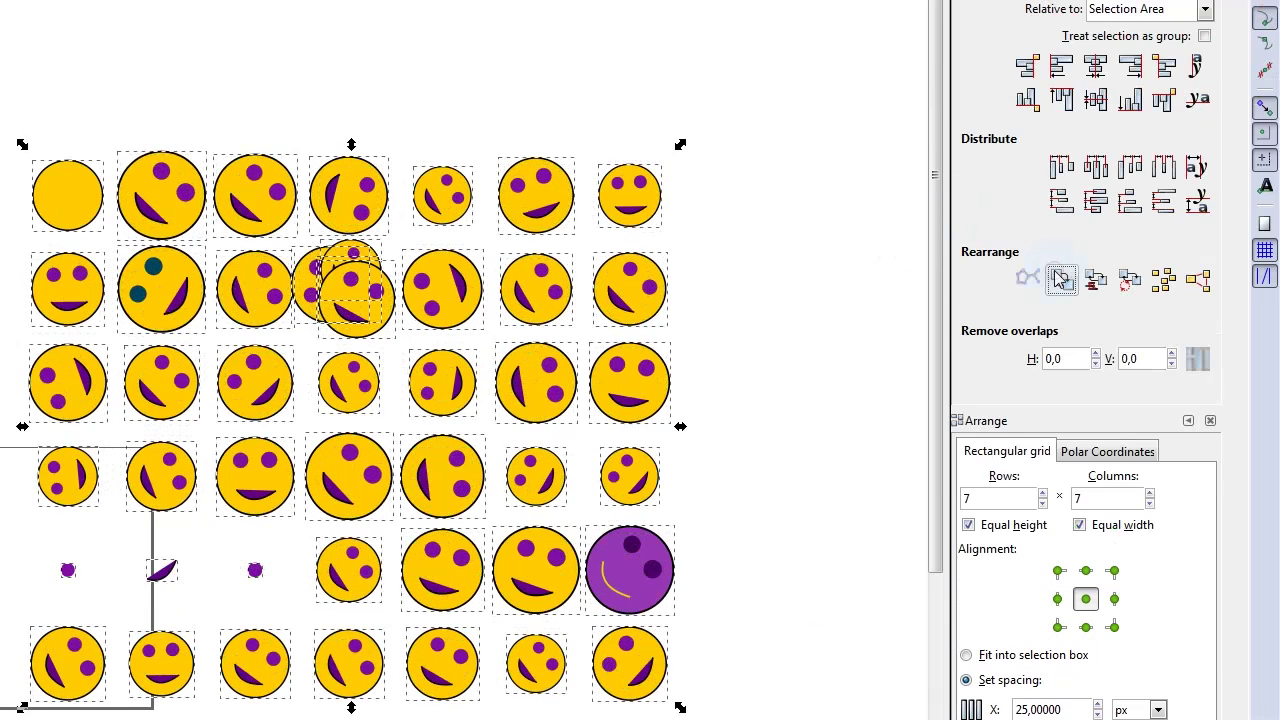